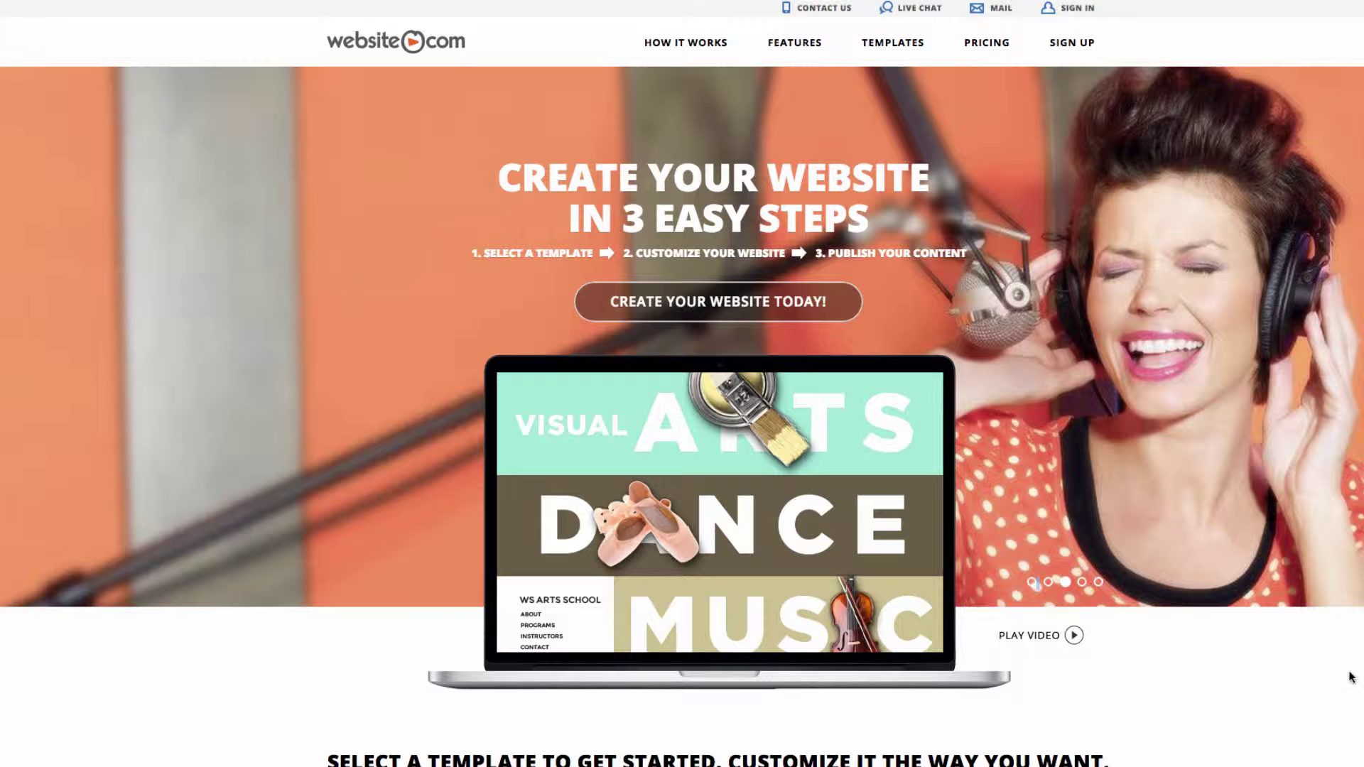
Open the Sign Up page via CREATE YOUR WEBSITE TODAY! on the homepage
left_click(734, 311)
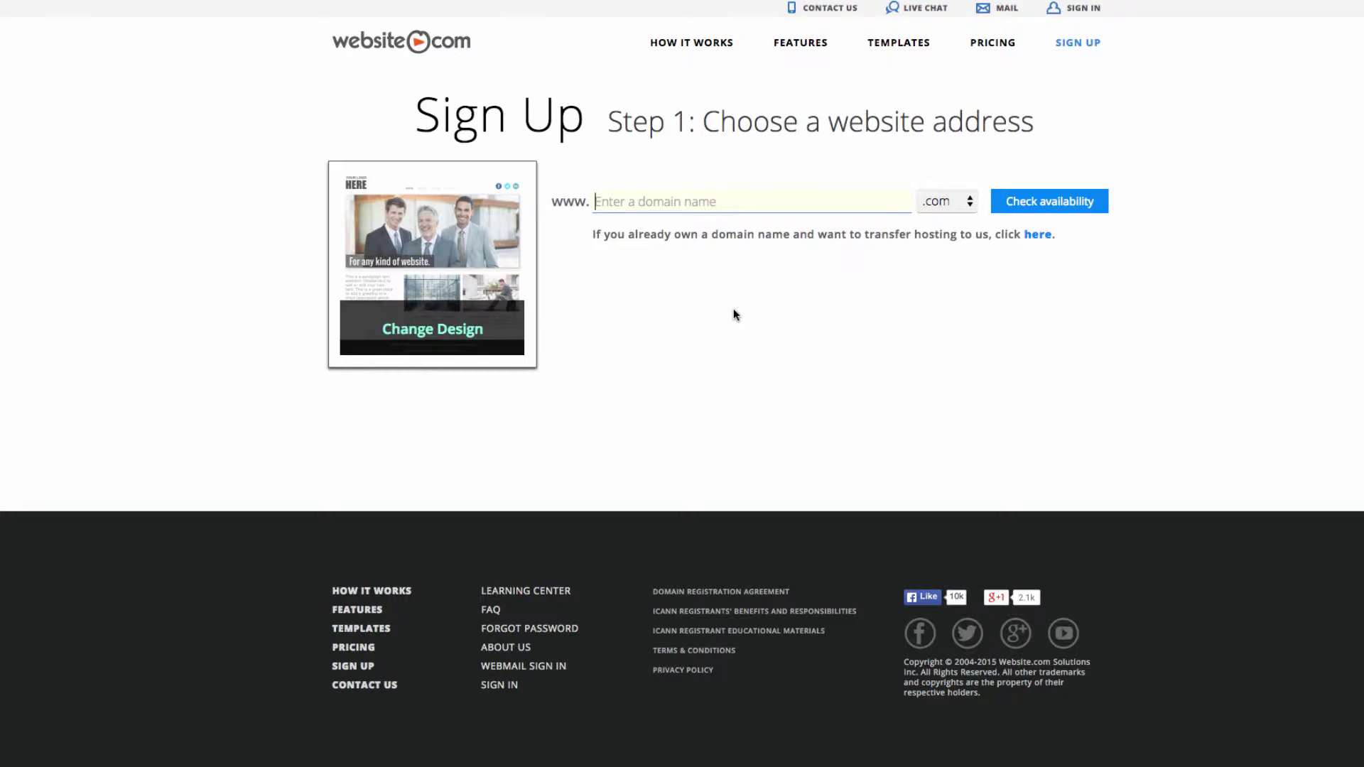
Check that the domain bloomingcradles.com is free to register
left_click(728, 203)
type("bloomingcradles")
left_click(1004, 198)
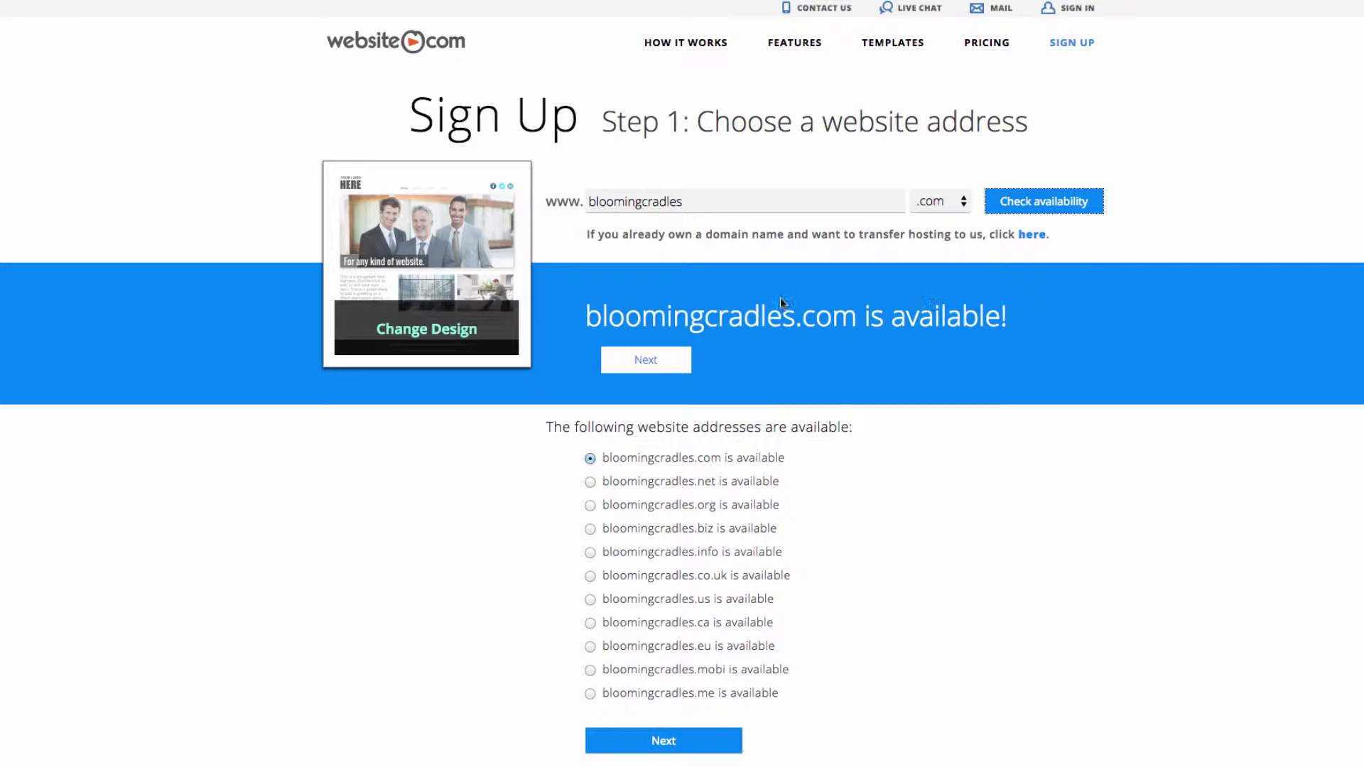
Keep the Professional plan and enter a login username, password twice, and a security question
left_click(645, 356)
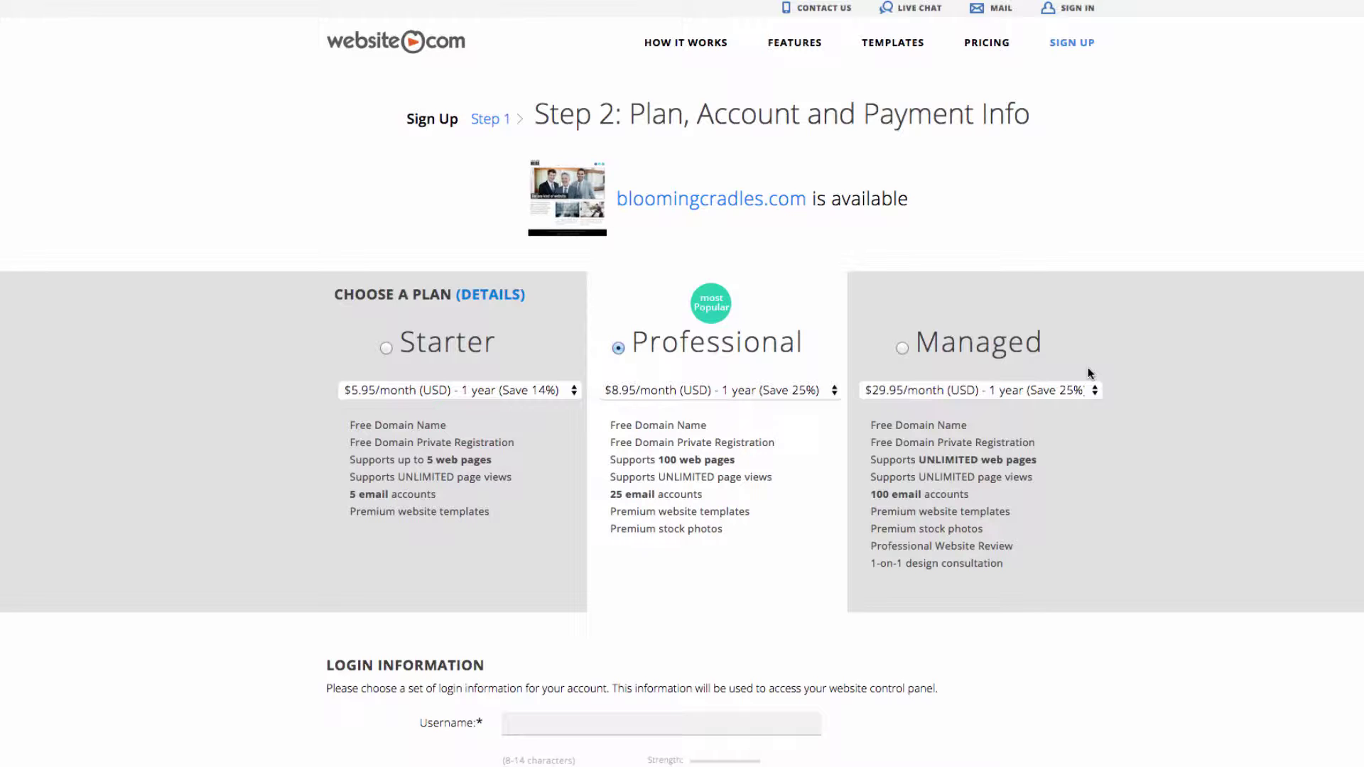
scroll(904, 426, "down", 5)
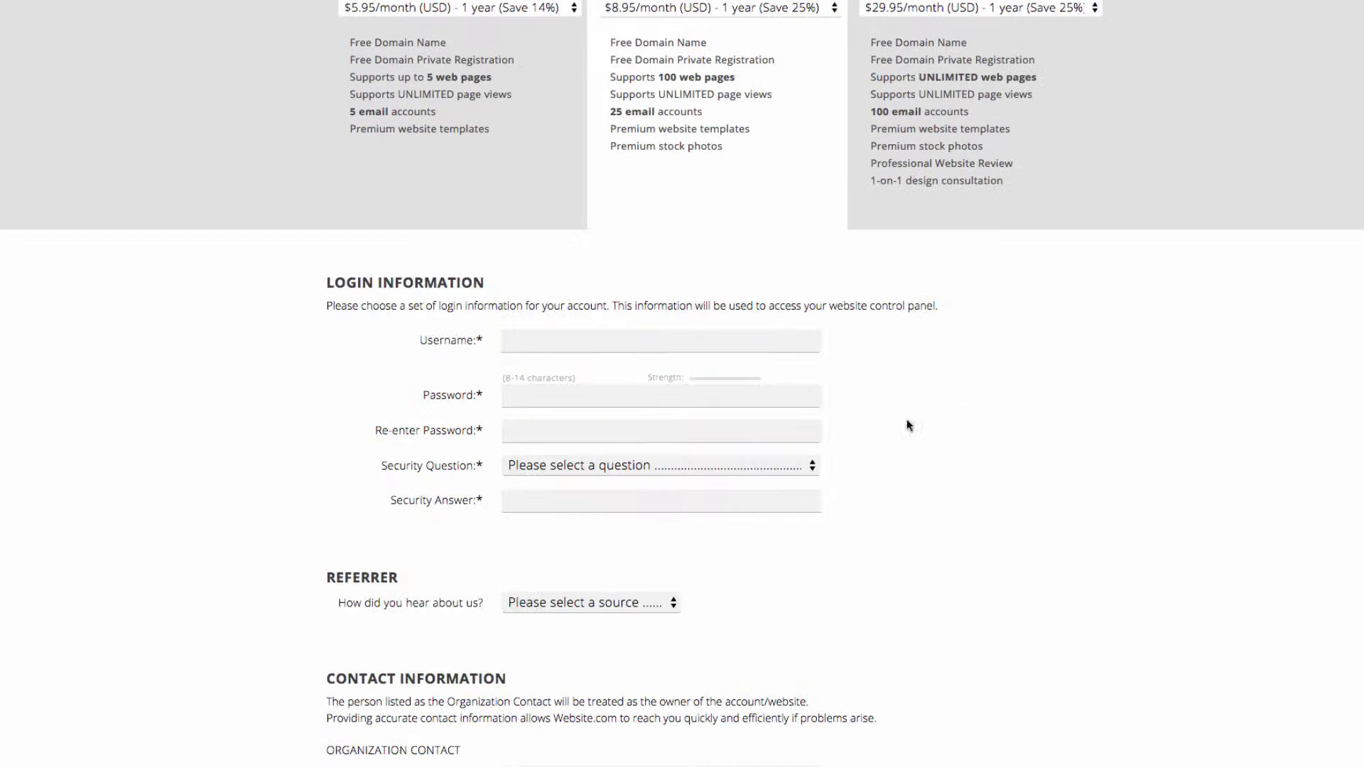
left_click(661, 340)
type("bloomingcradles")
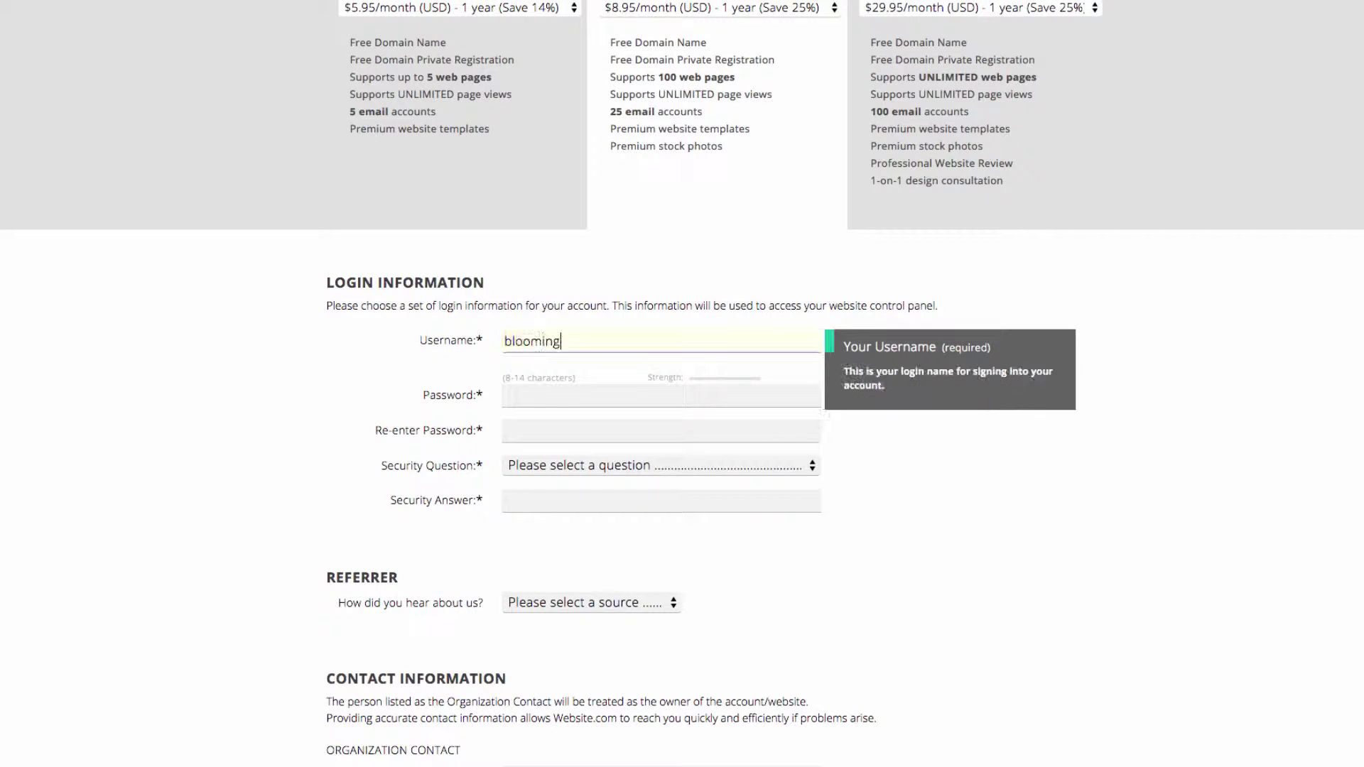
key("Tab")
type("*********")
key("Tab")
type("*********")
left_click(661, 466)
left_click(636, 503)
Fill in the security answer and the contact's name, e-mail, organization Blooming Cradles, address and phone
scroll(636, 503, "down", 7)
type("Domain")
key("Tab")
type("Admin")
key("Tab")
type("admin@website.com")
key("Tab")
type("Blooming Cradles")
key("Tab")
left_click(579, 517)
type("Burnaby")
key("Tab")
key("Tab")
key("space")
key("b")
key("Return")
key("Tab")
type("V5G 4W9")
key("Tab")
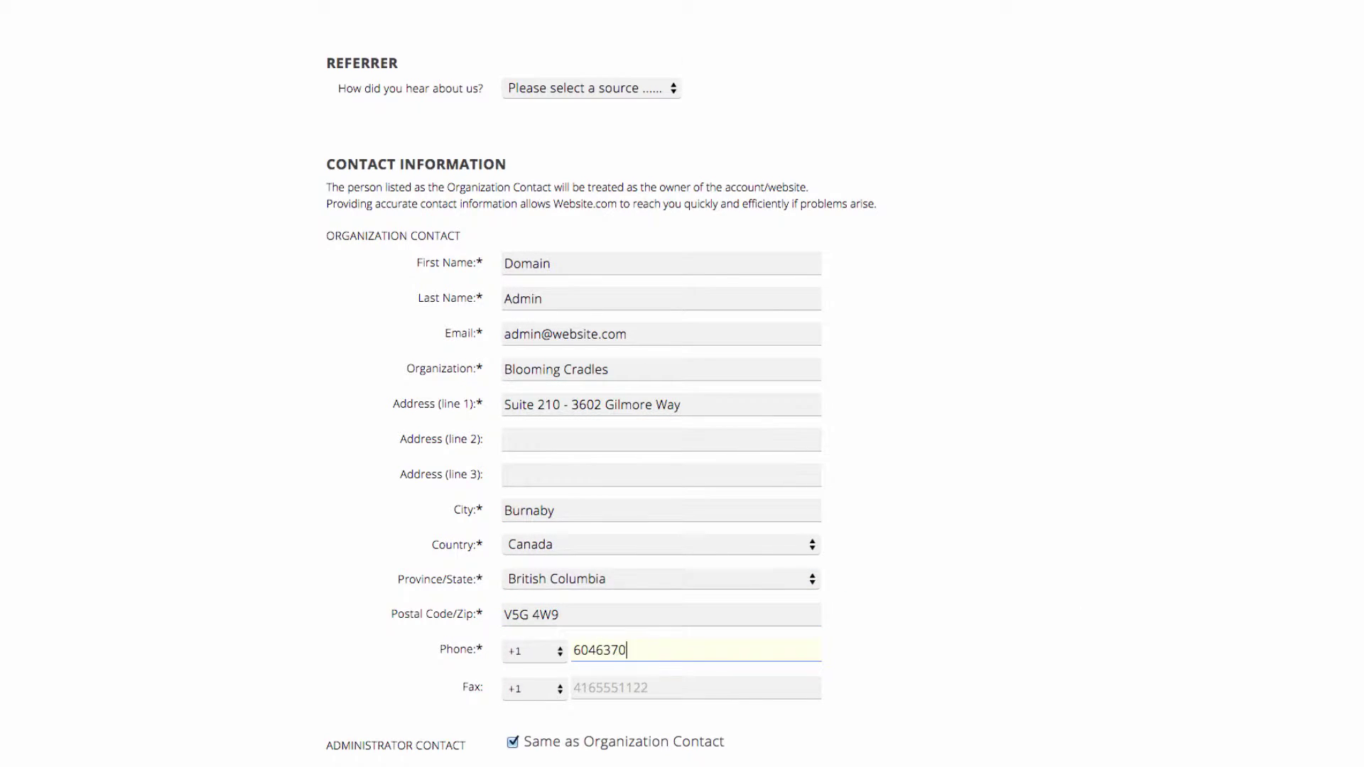
Enter Visa card details with the cardholder name and expiry year, then create the account
scroll(497, 444, "down", 8)
left_click(506, 422)
left_click(589, 519)
type("4")
left_click(566, 588)
type("WSCOM HOLDER")
left_click(586, 626)
left_click(591, 684)
scroll(824, 573, "down", 9)
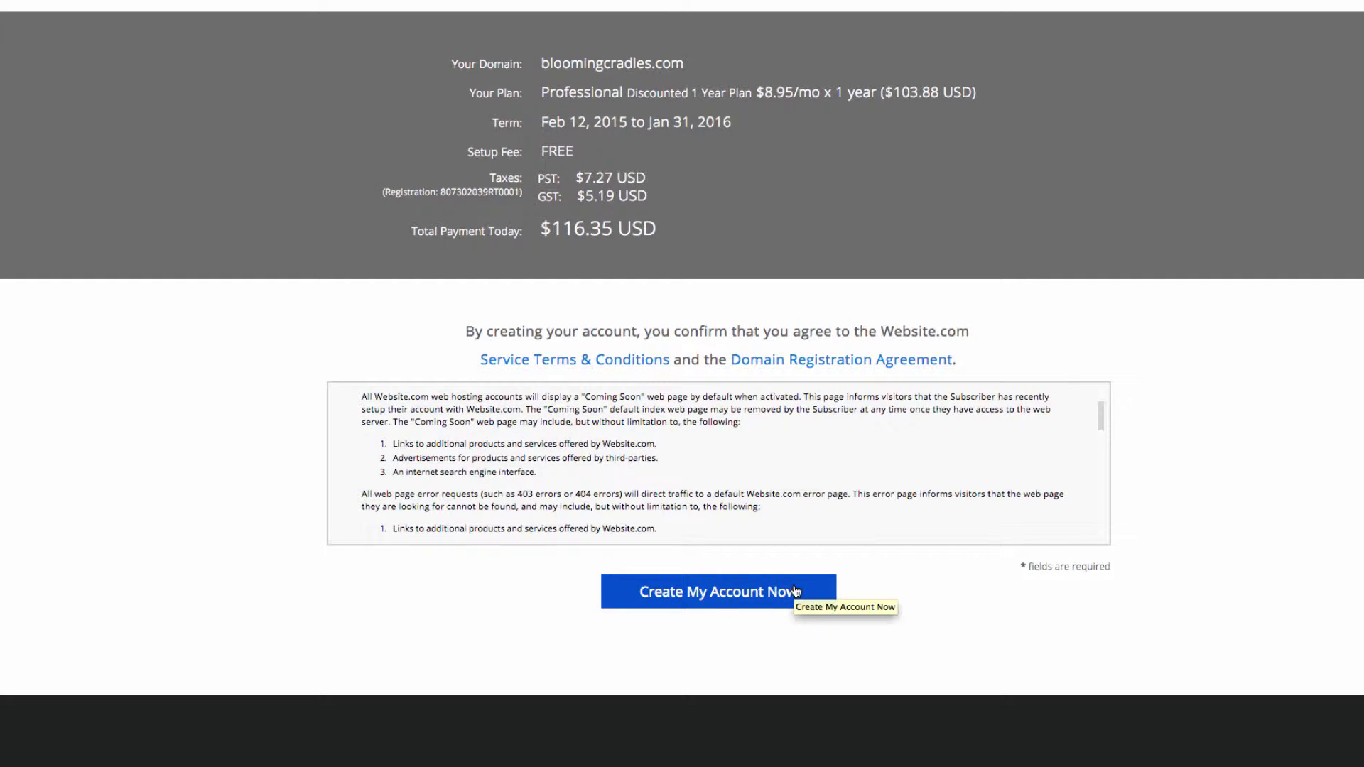
left_click(811, 595)
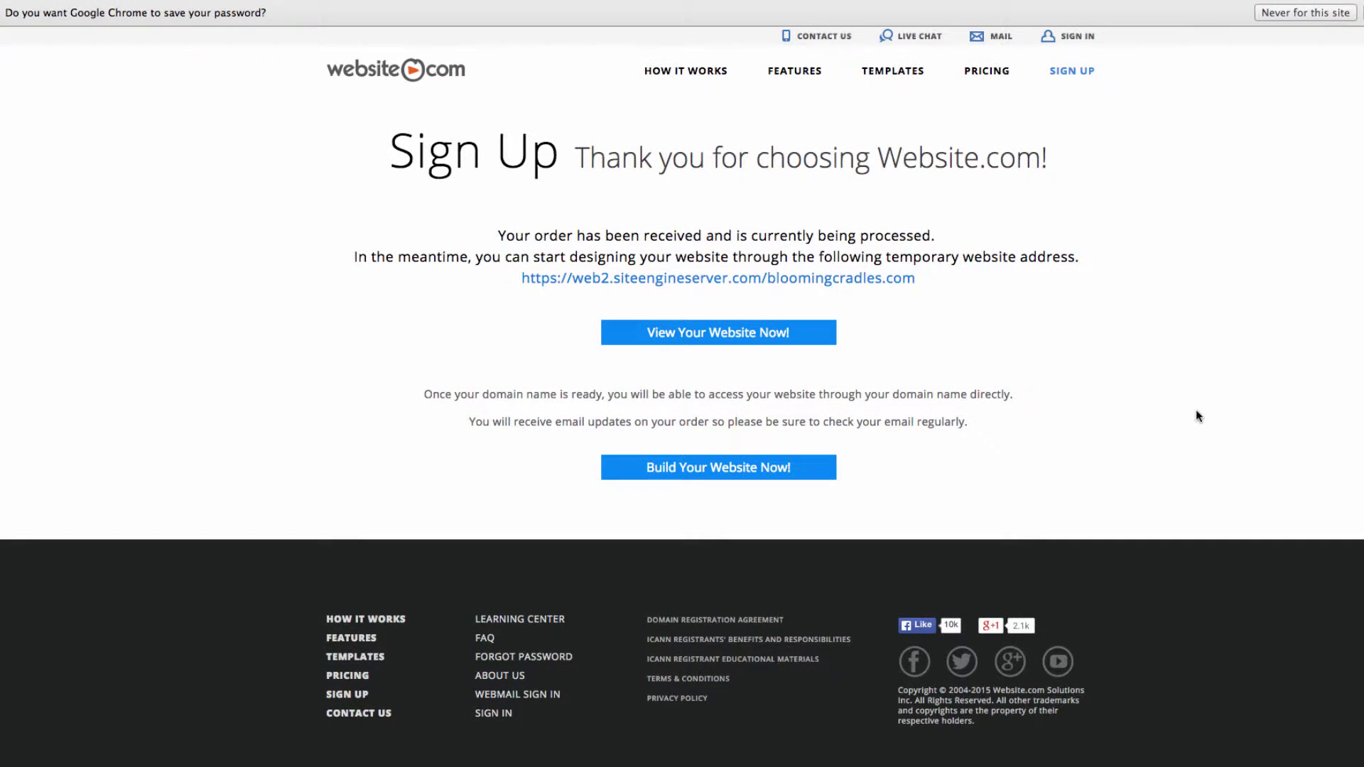
Start building the site from the Sunshine Day Care template, accepting replacement of existing content
left_click(735, 469)
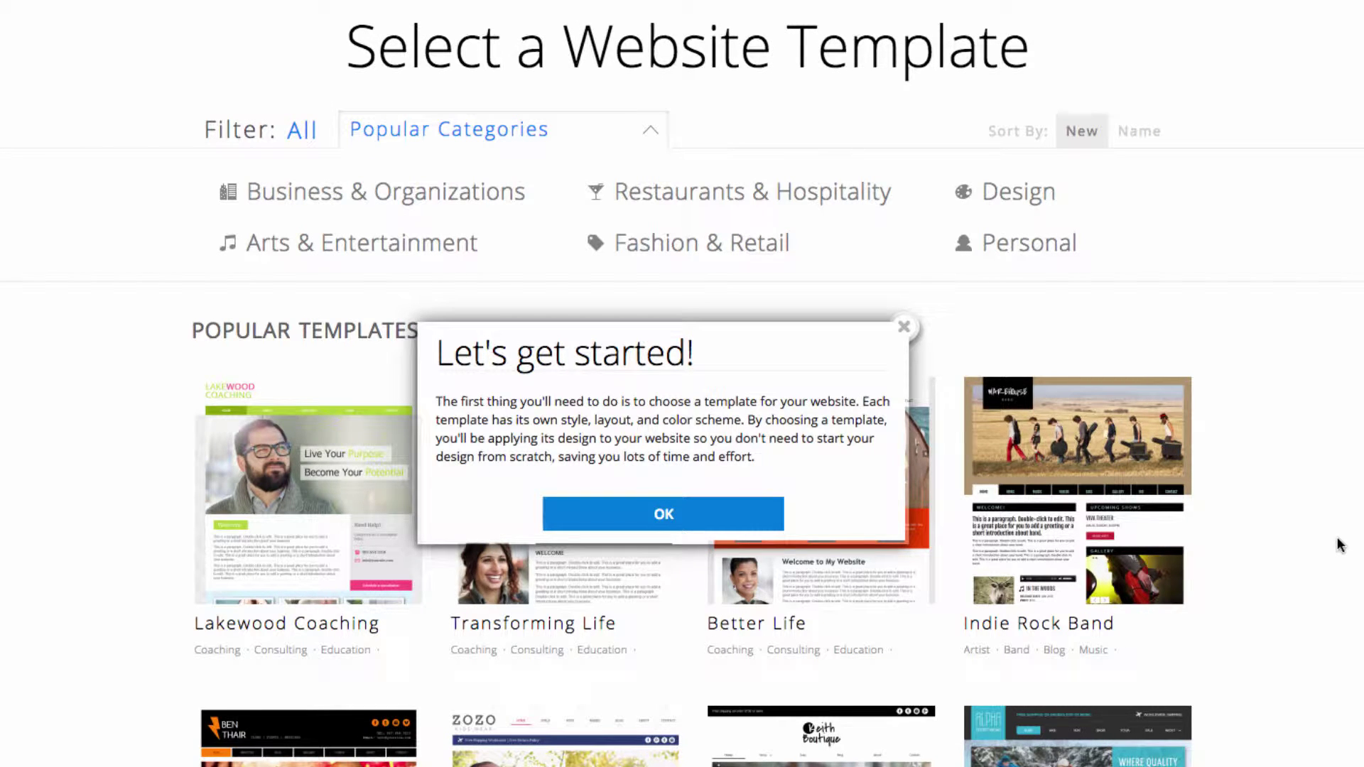
left_click(749, 521)
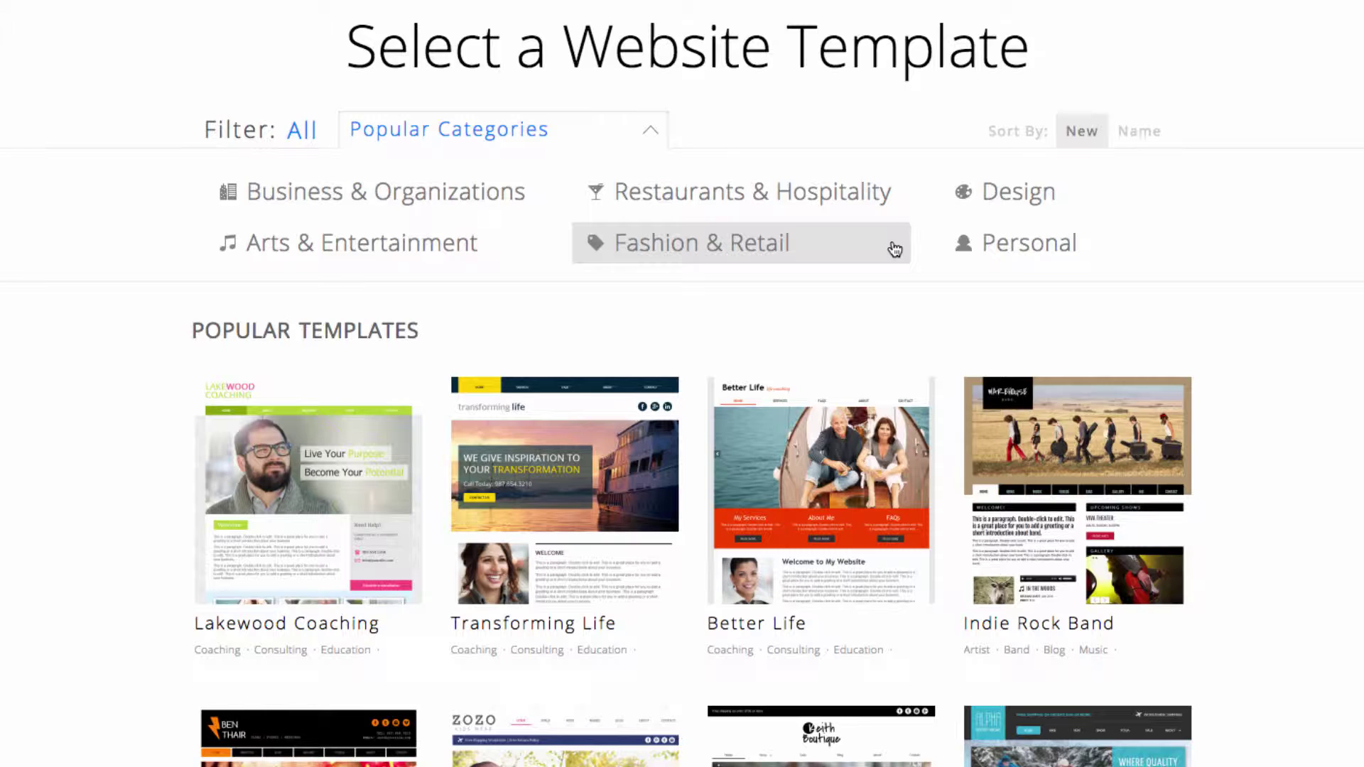
scroll(876, 316, "down", 10)
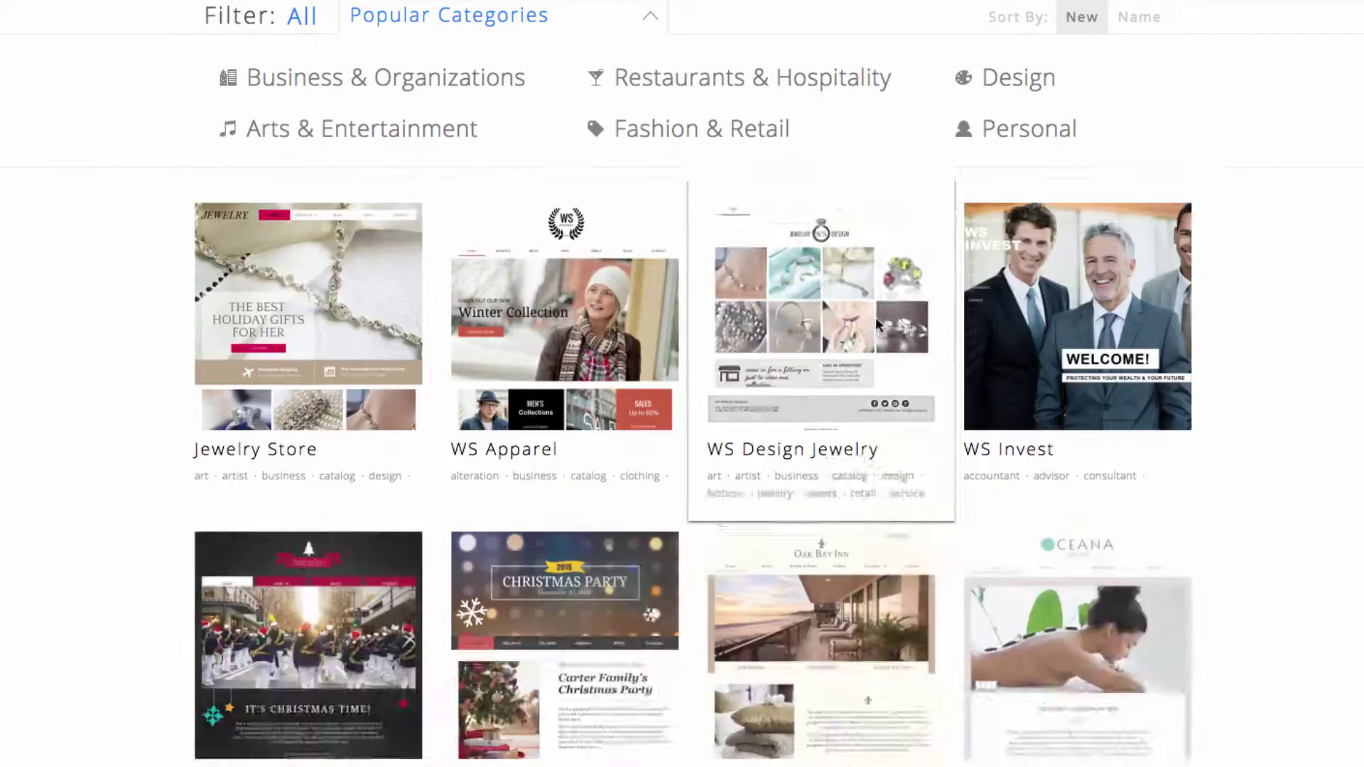
scroll(875, 318, "down", 15)
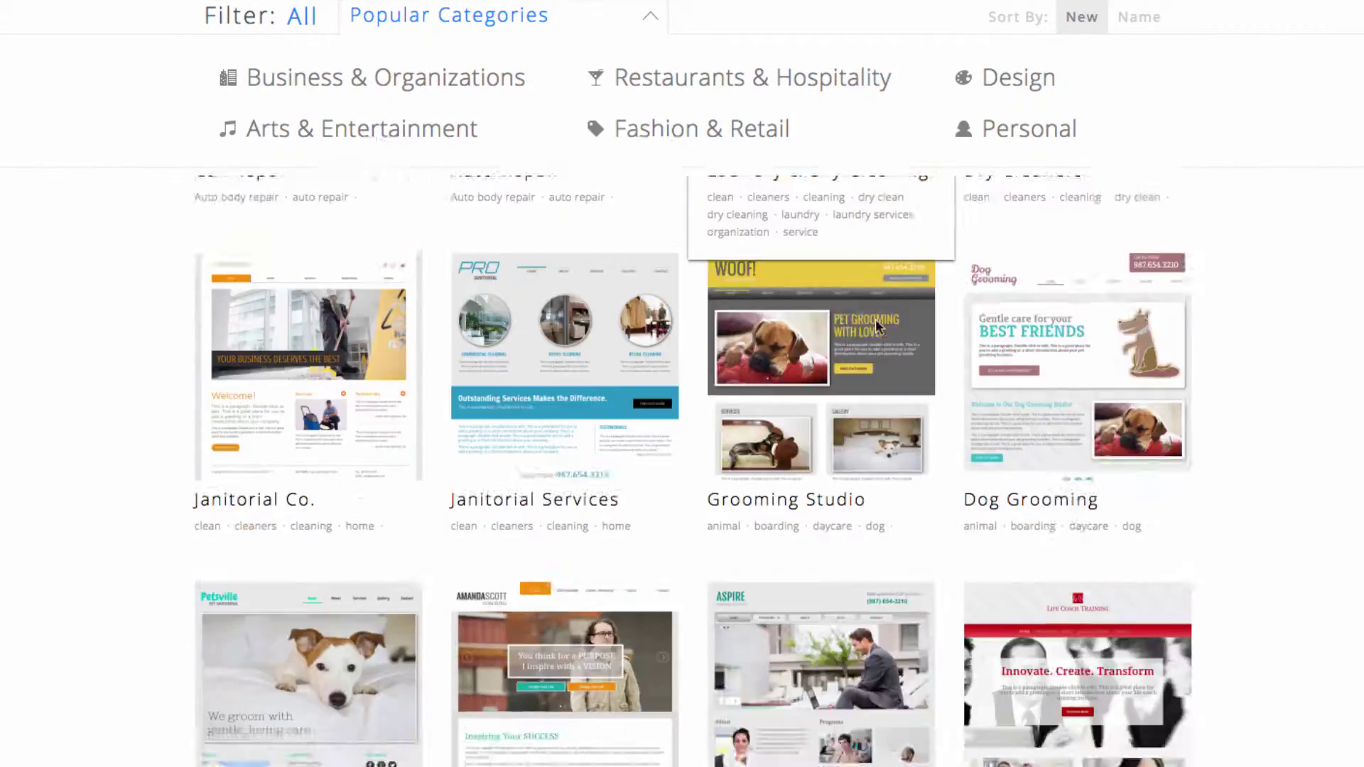
scroll(876, 323, "down", 18)
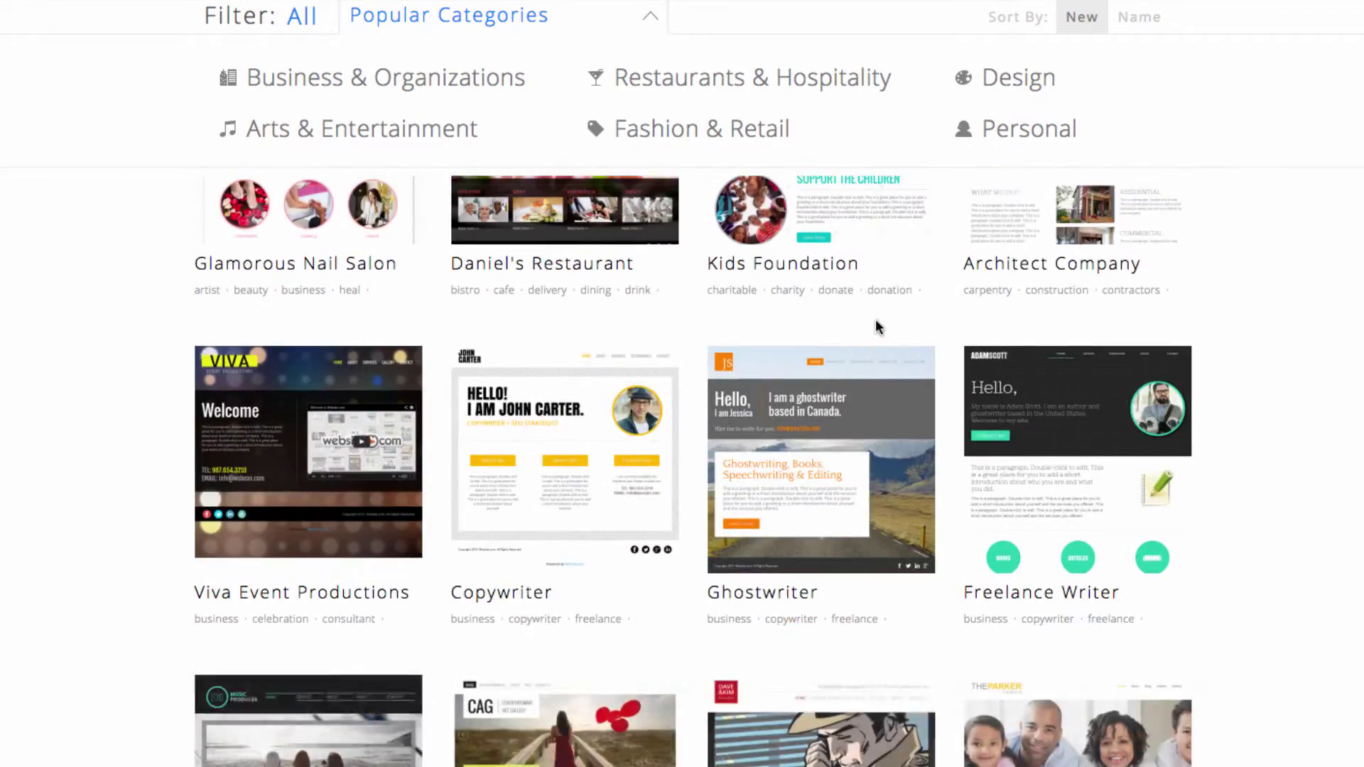
scroll(878, 326, "down", 18)
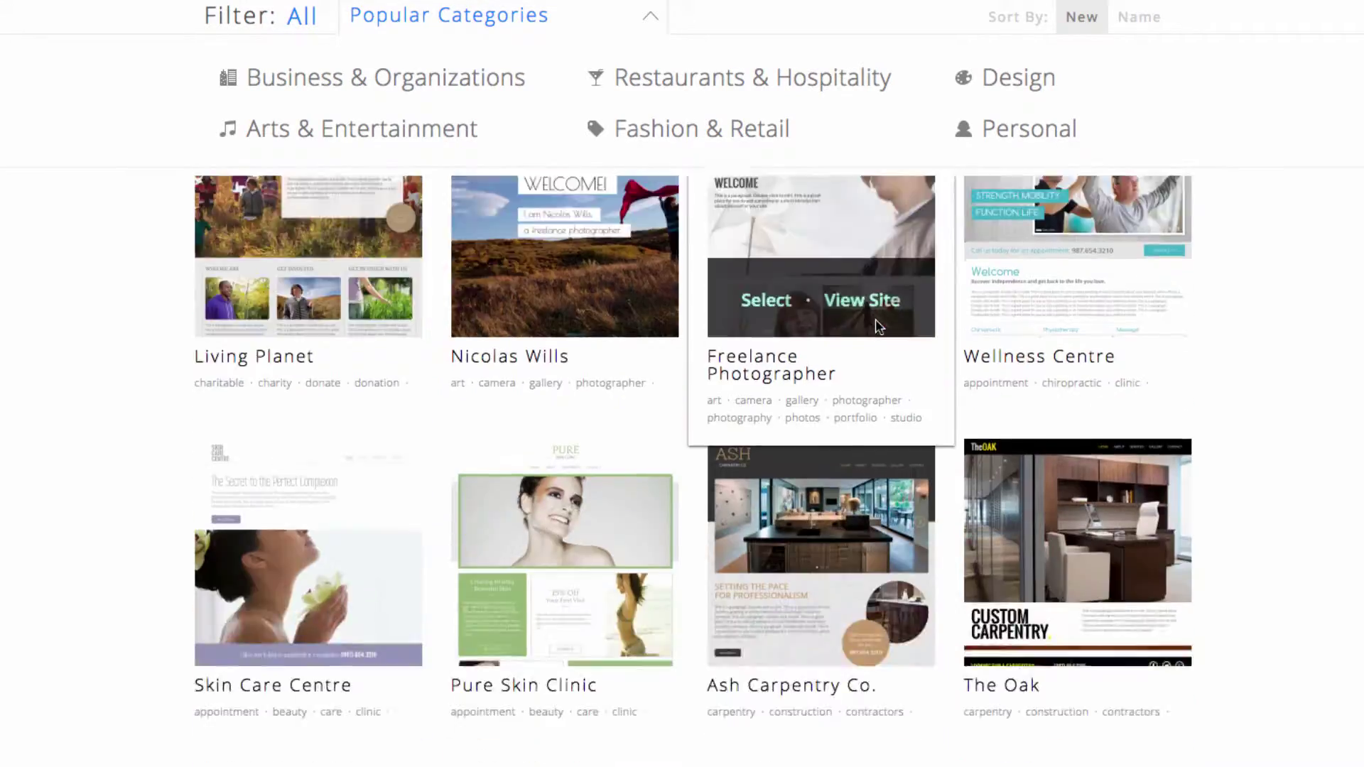
scroll(875, 319, "down", 4)
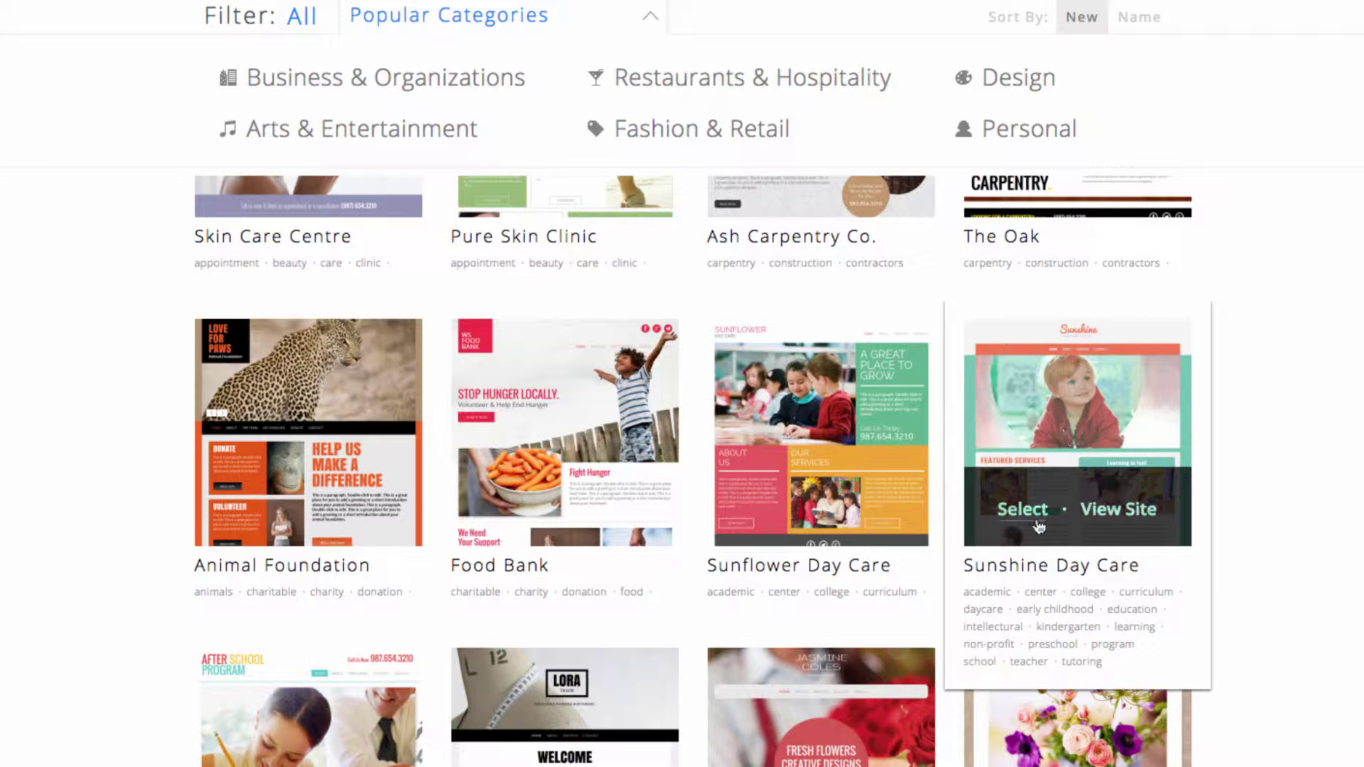
left_click(1022, 509)
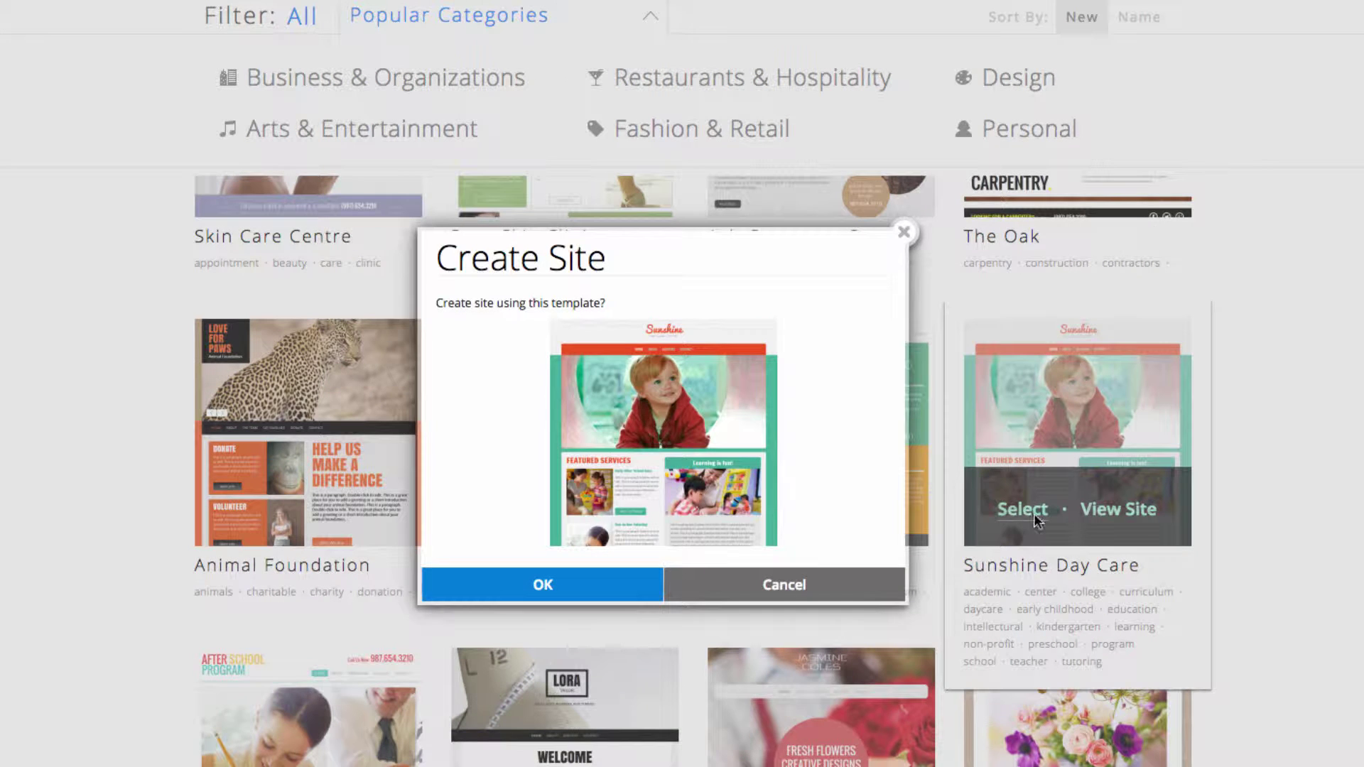
left_click(646, 577)
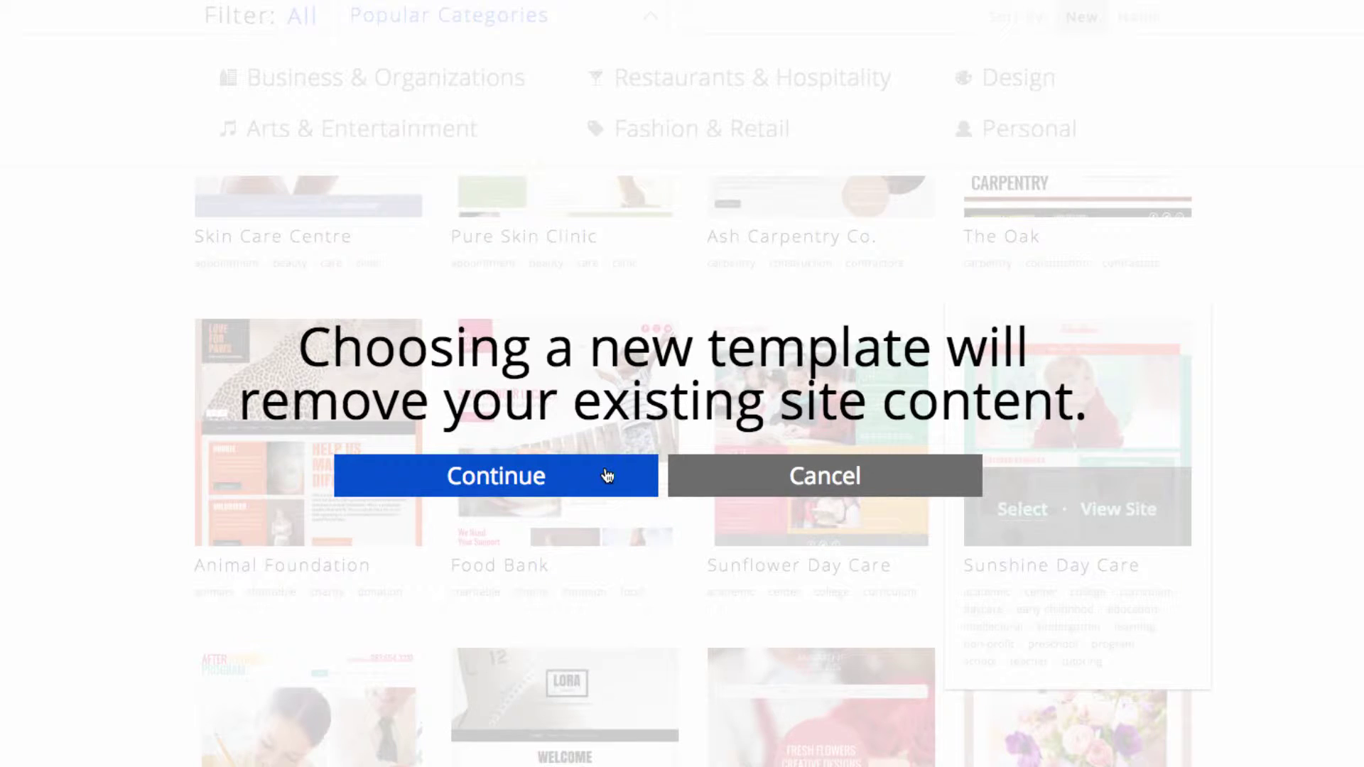
left_click(605, 475)
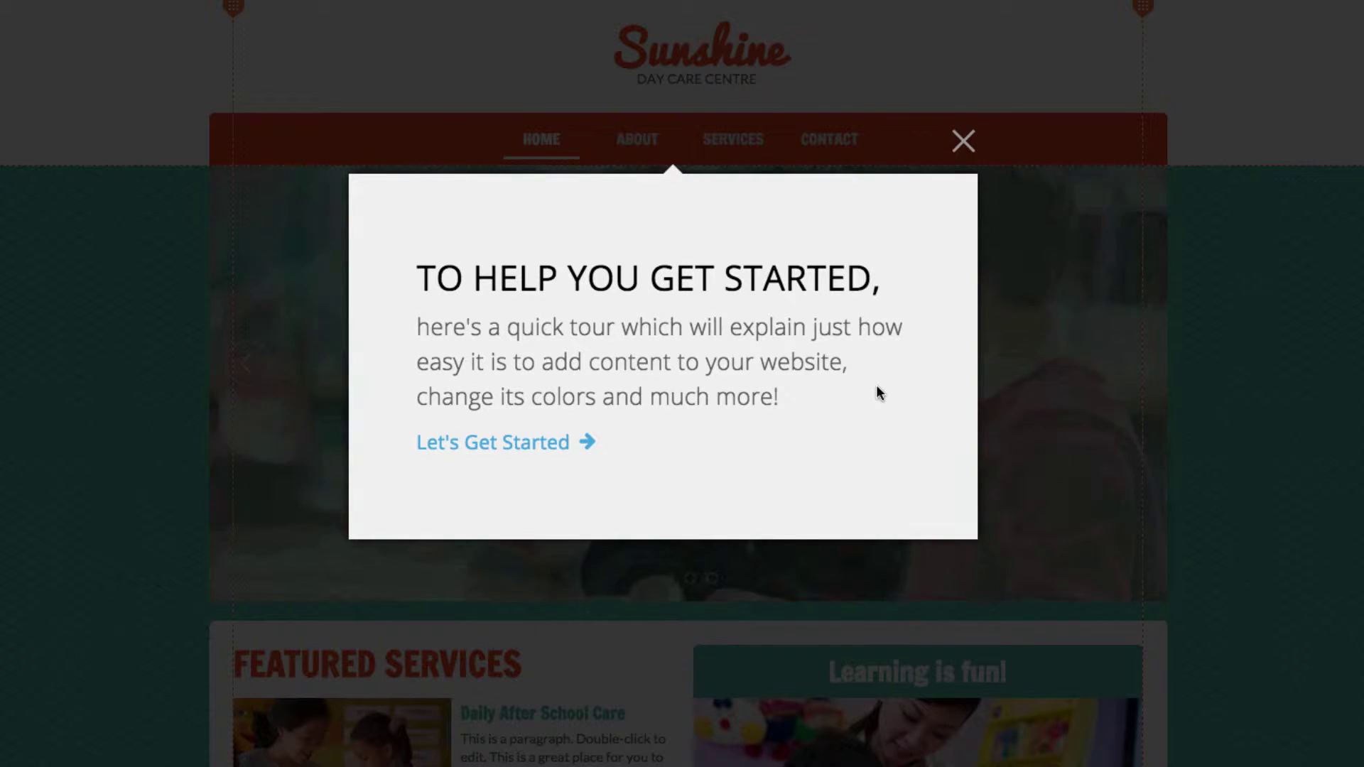
Step through all six pages of the editor tour and finish it
left_click(518, 441)
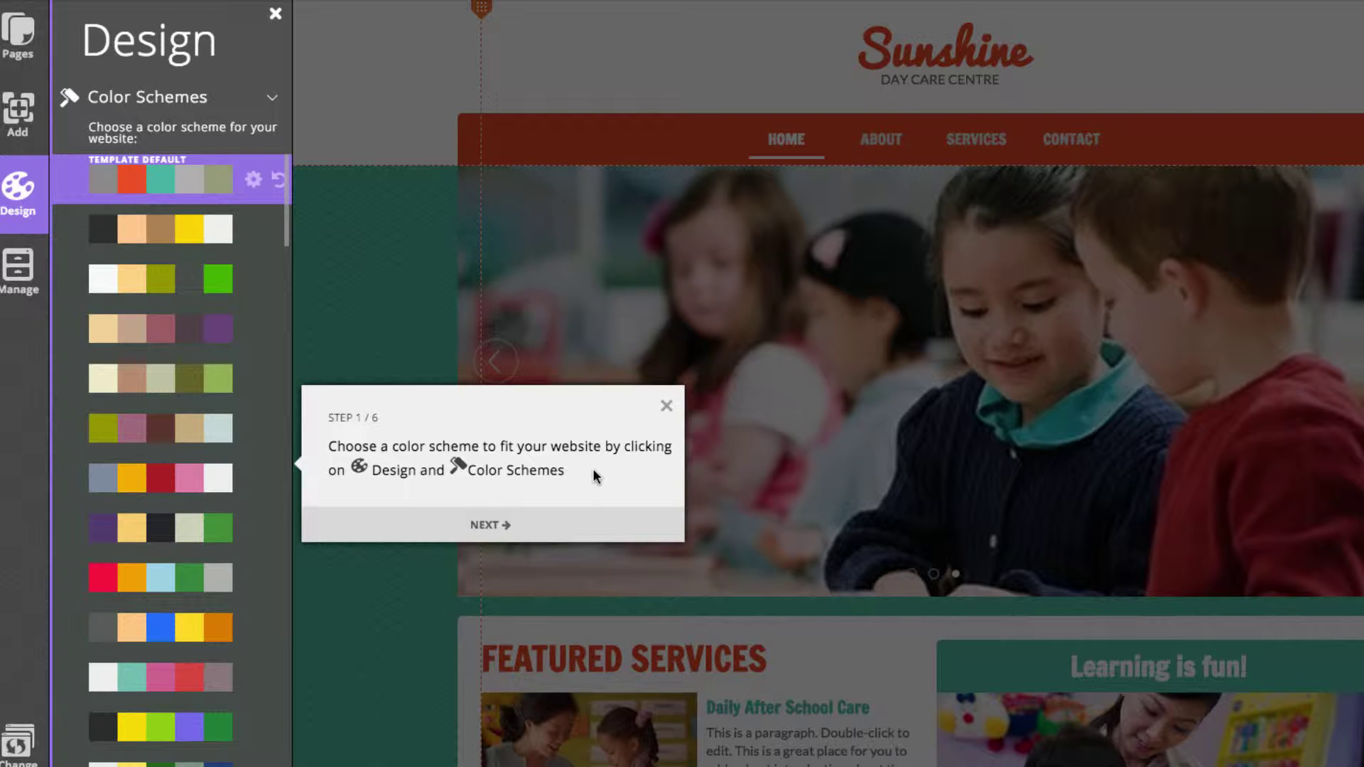
left_click(556, 531)
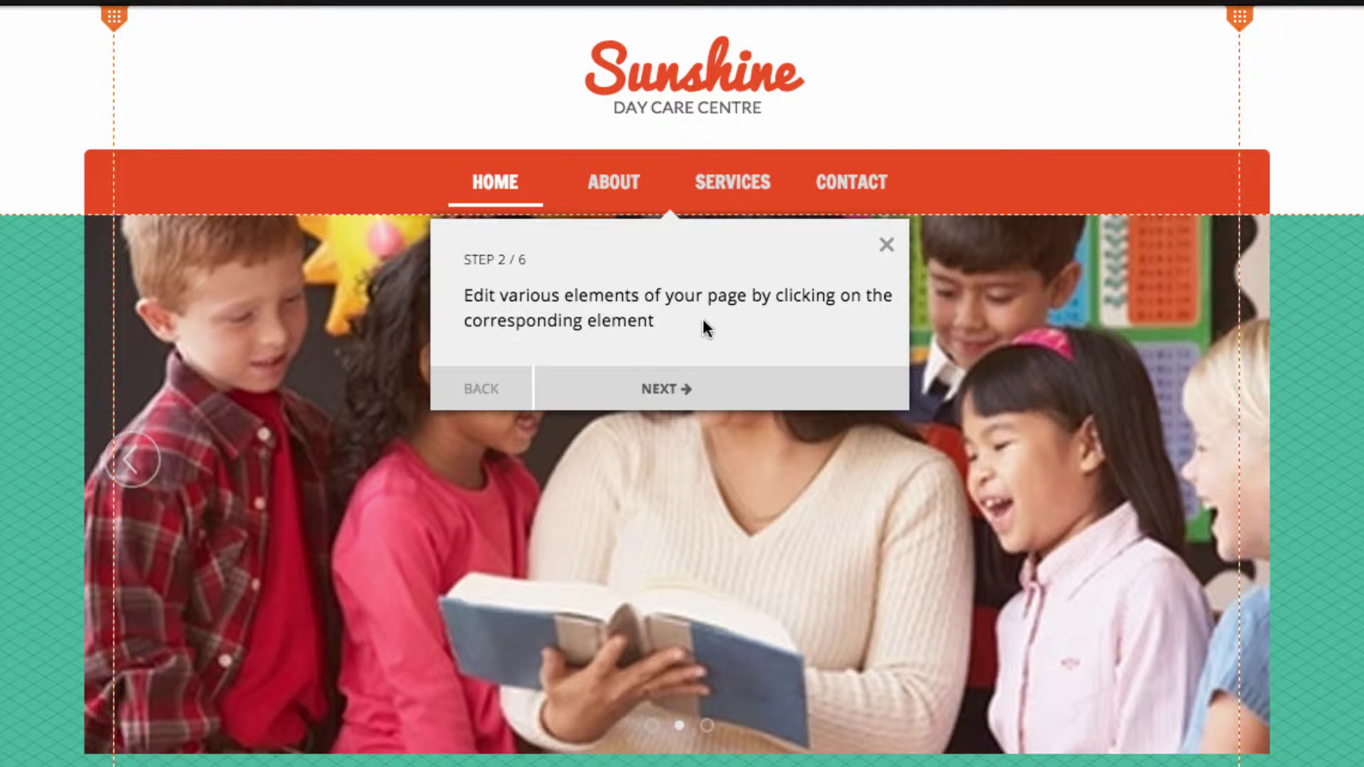
left_click(686, 390)
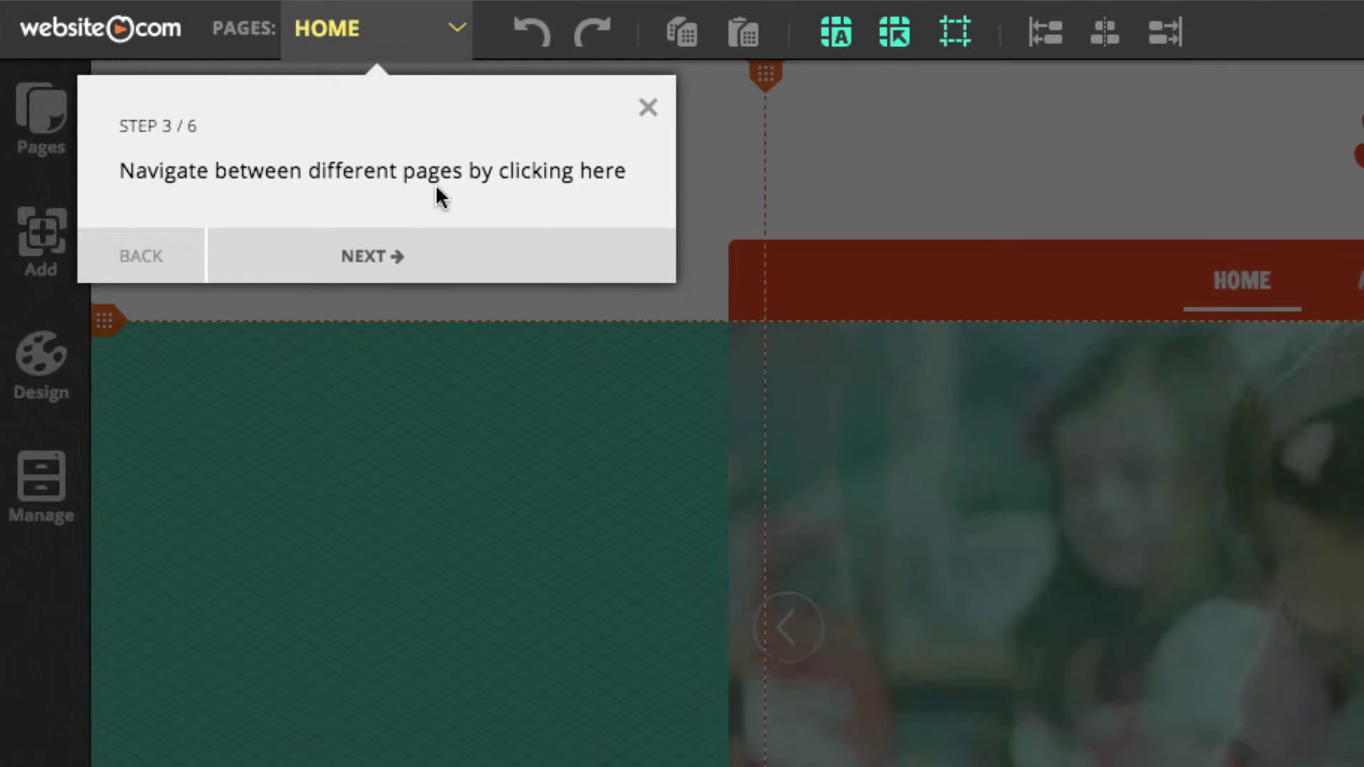
left_click(414, 257)
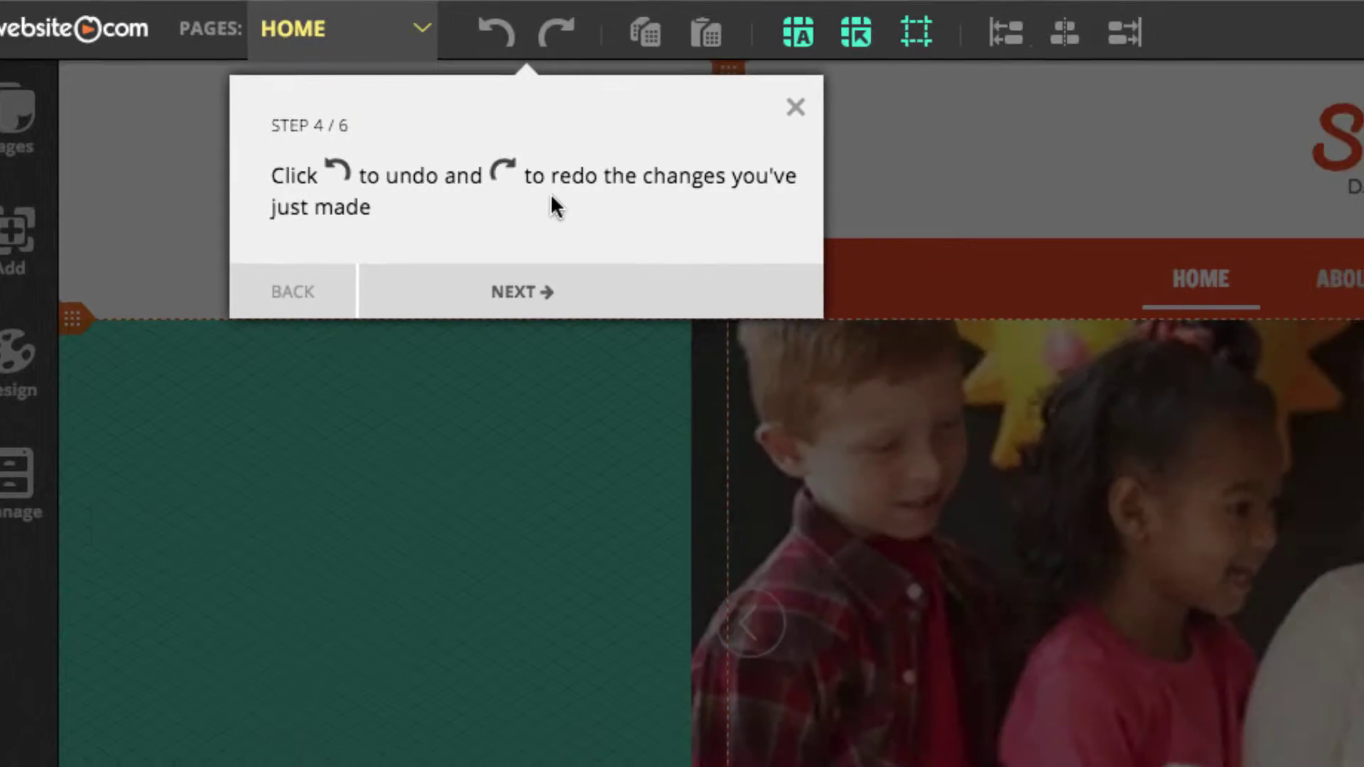
left_click(558, 293)
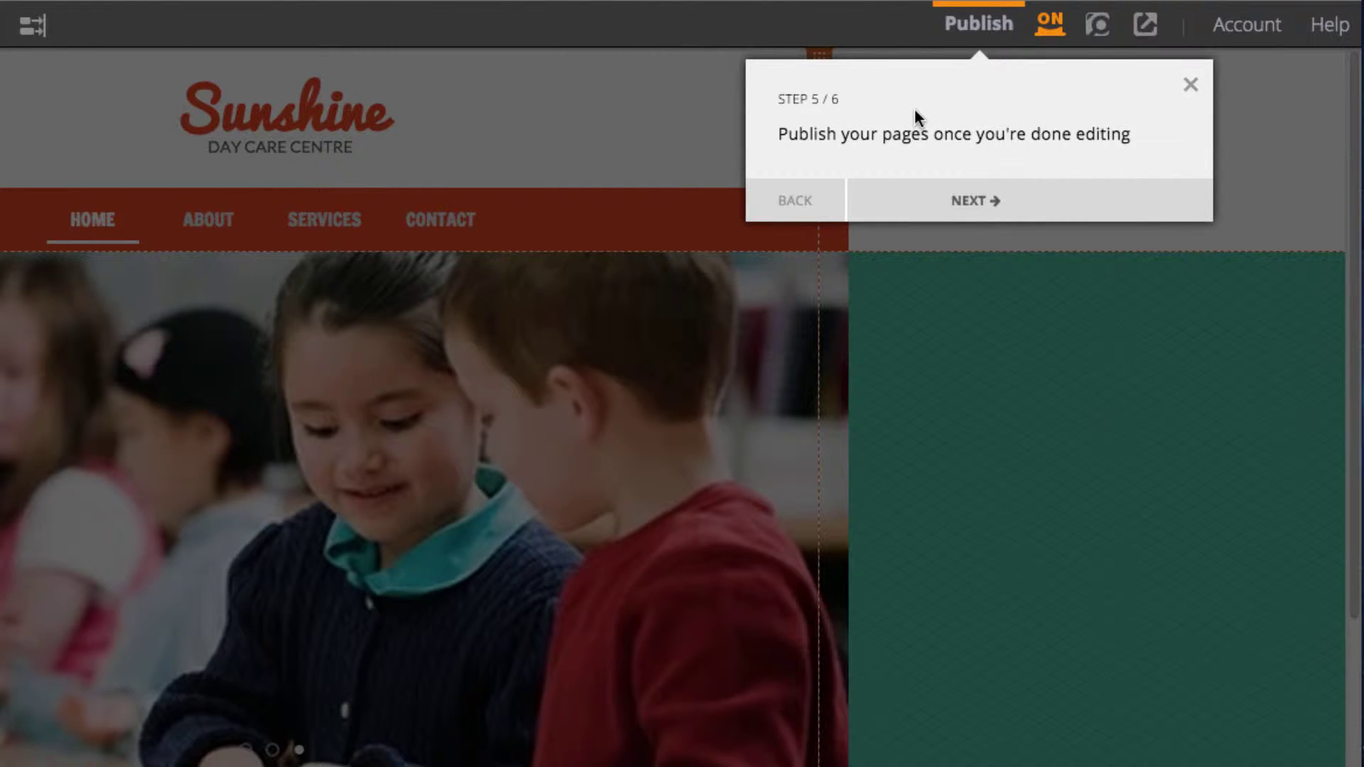
left_click(1022, 204)
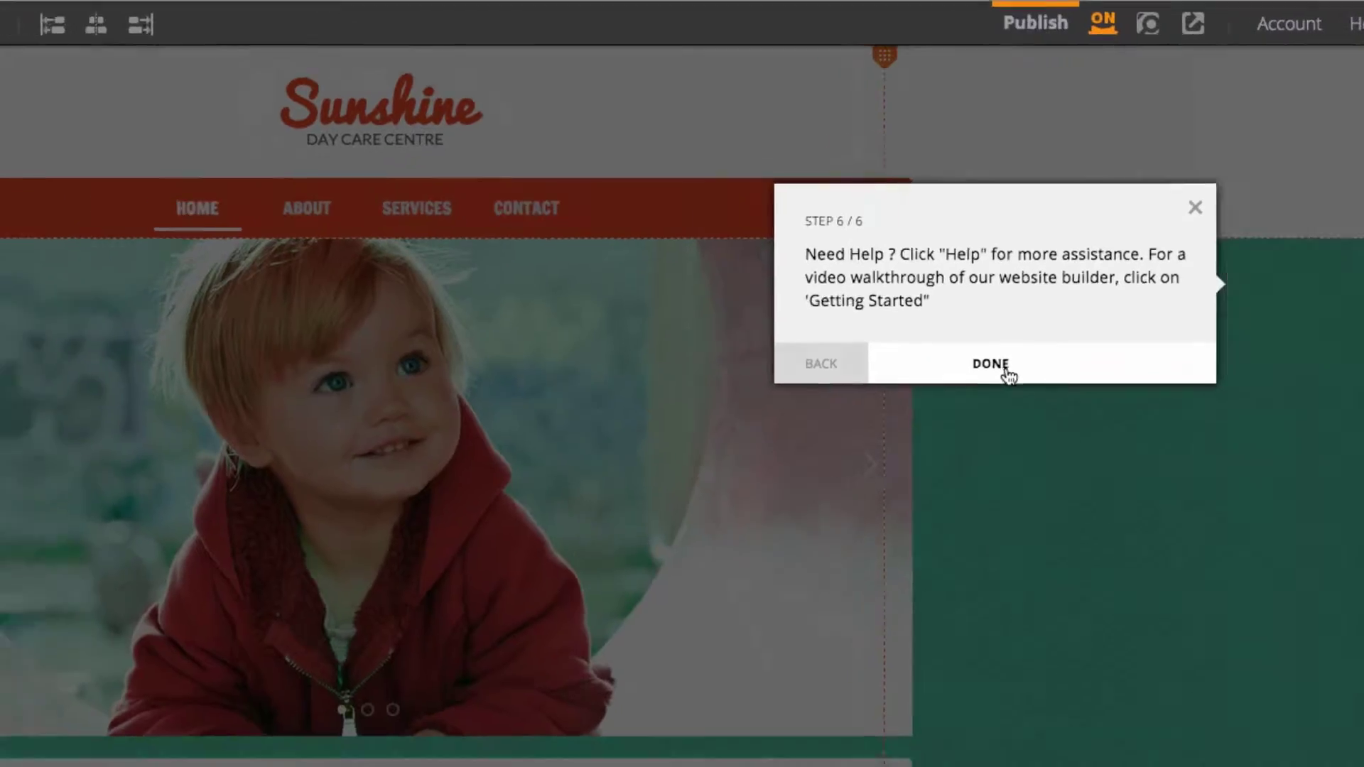
left_click(964, 382)
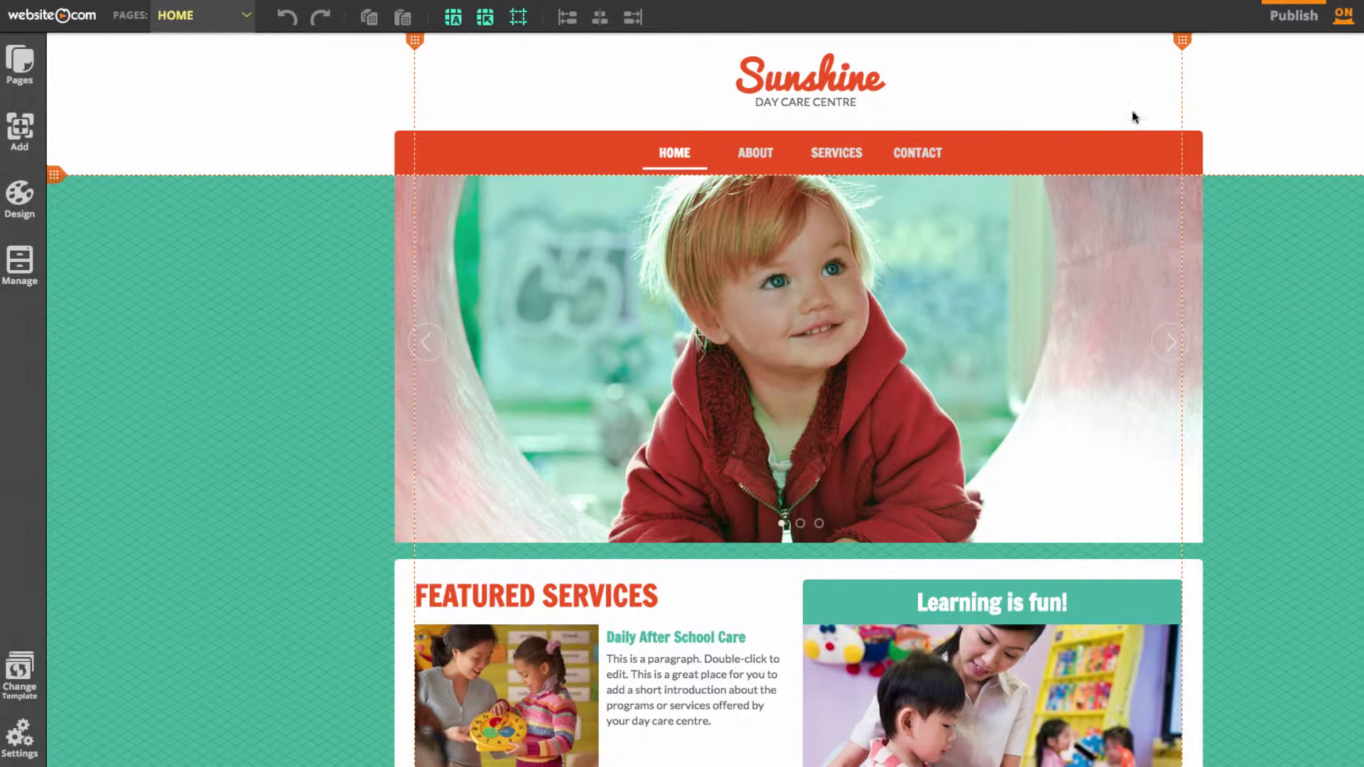
Replace the Sunshine logo title with 'BloomingCradles', then widen and shift the logo box
left_click(829, 73)
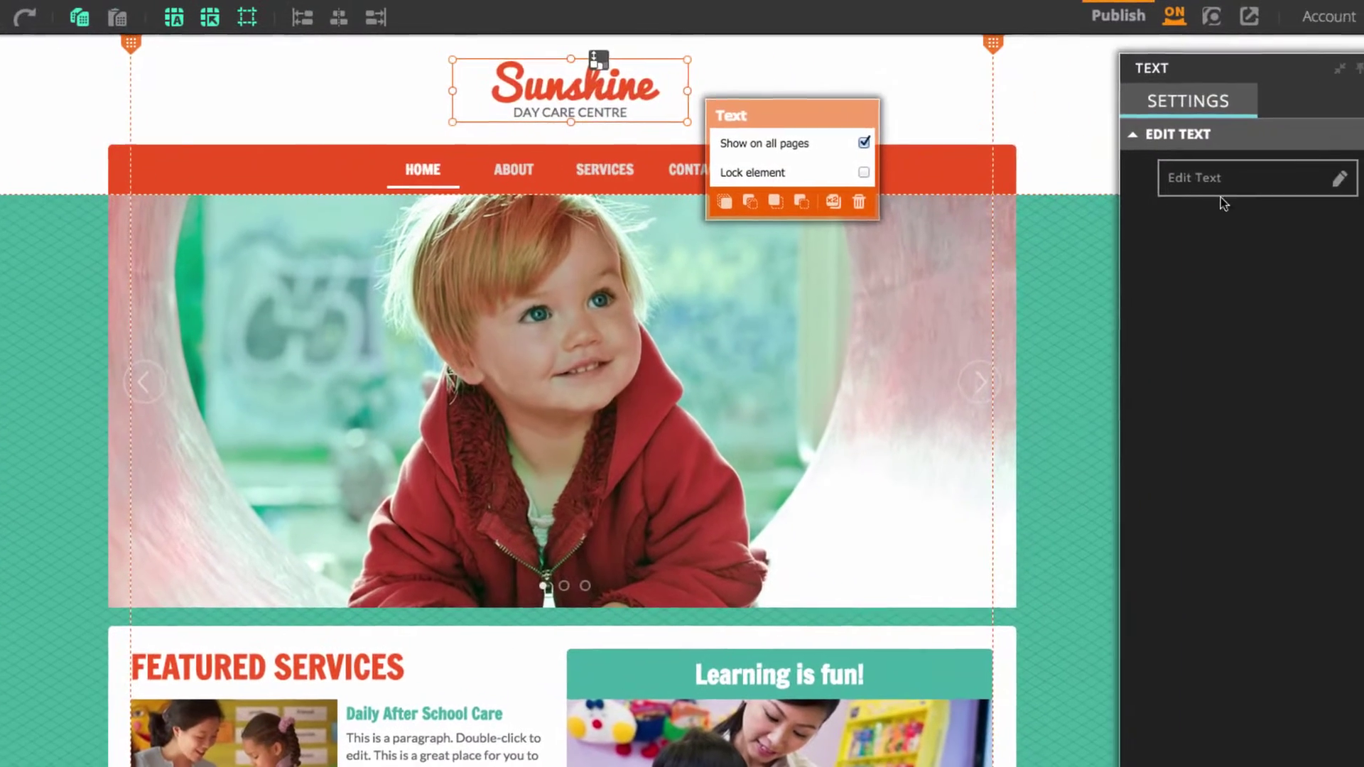
left_click(1346, 174)
left_click_drag(629, 93, 503, 79)
key("BackSpace")
type("Blooming")
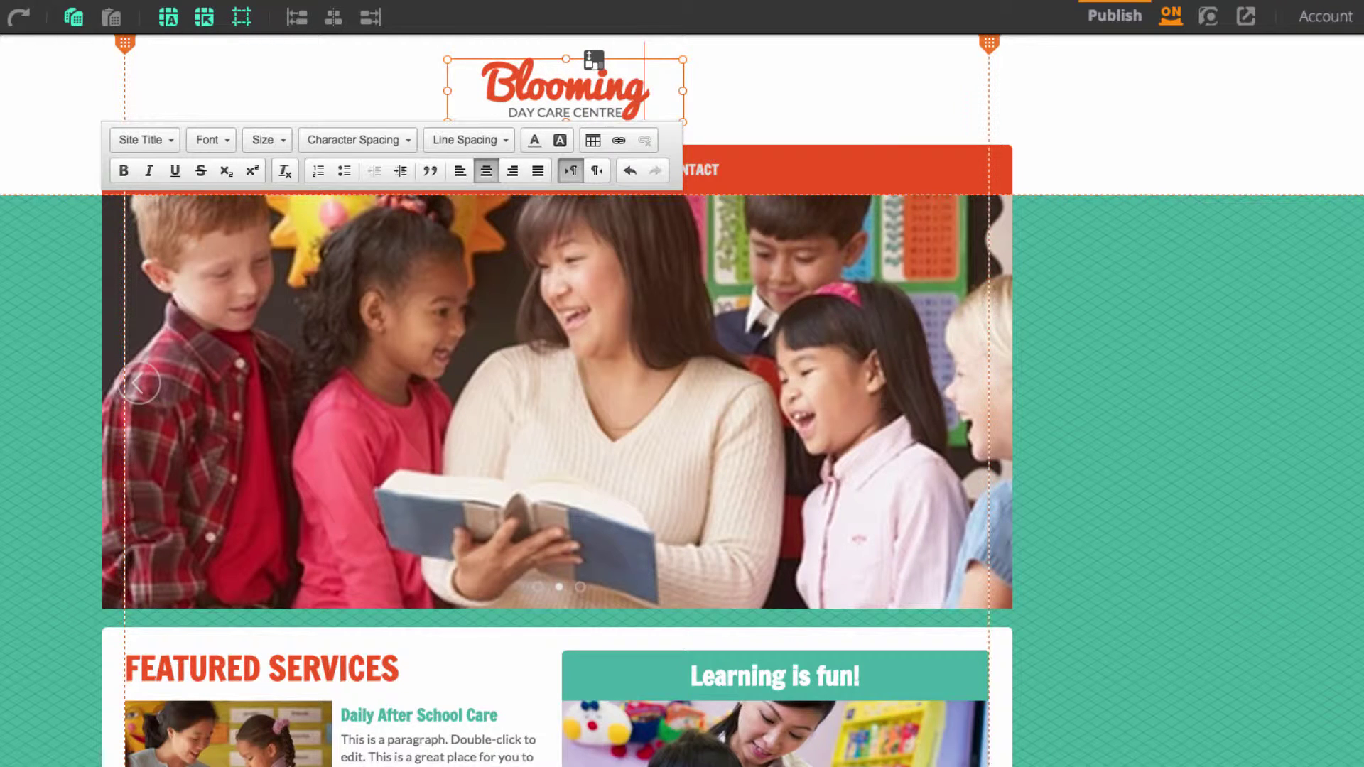
type("Cradles")
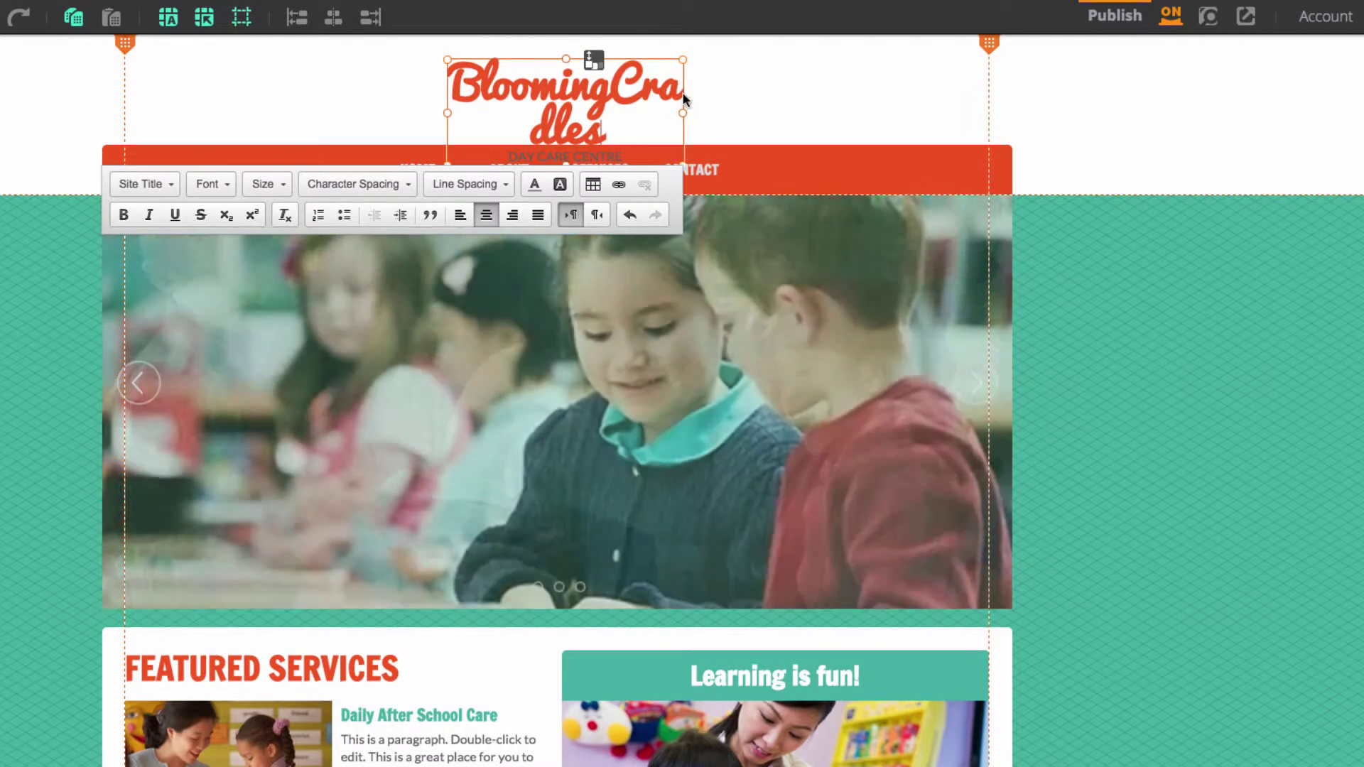
left_click_drag(682, 113, 759, 122)
left_click_drag(635, 109, 570, 102)
Colour the BloomingCradles logo title teal
double_click(497, 103)
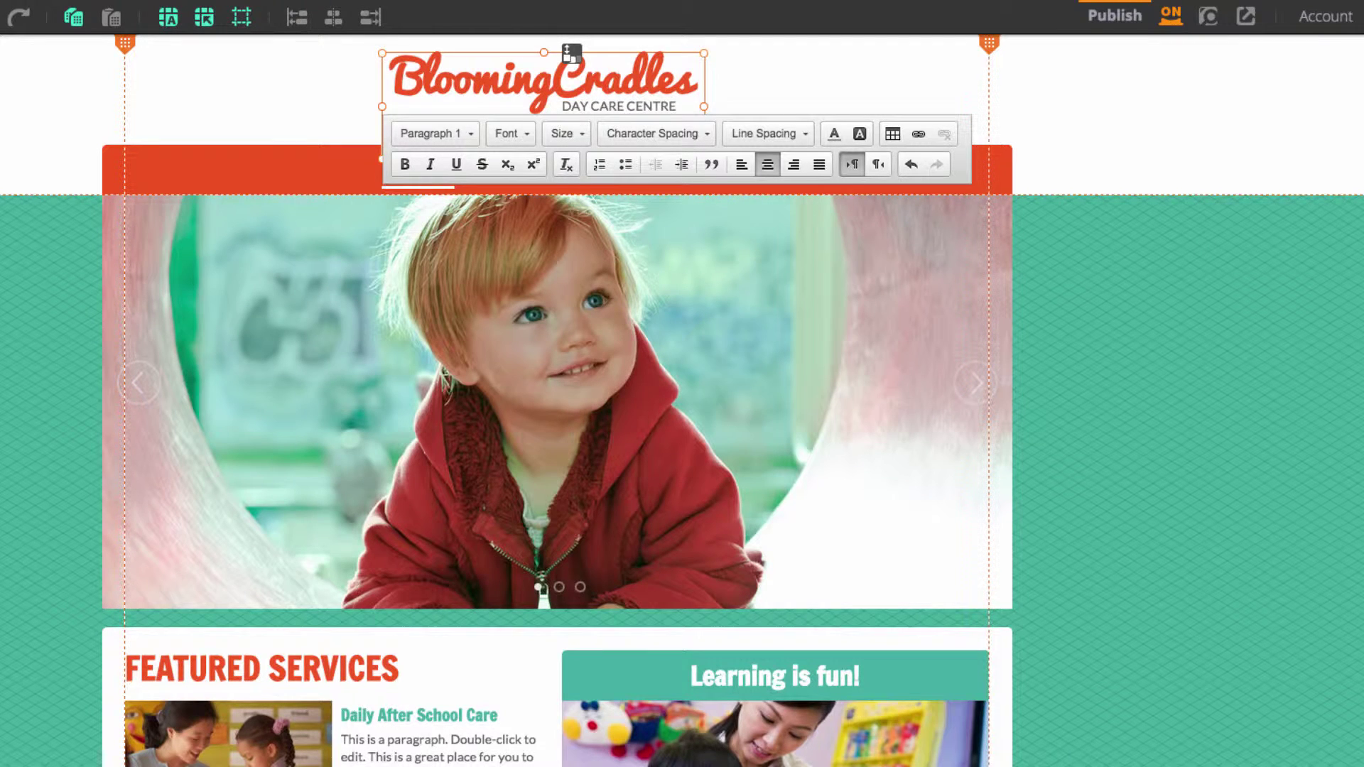
left_click_drag(698, 78, 382, 64)
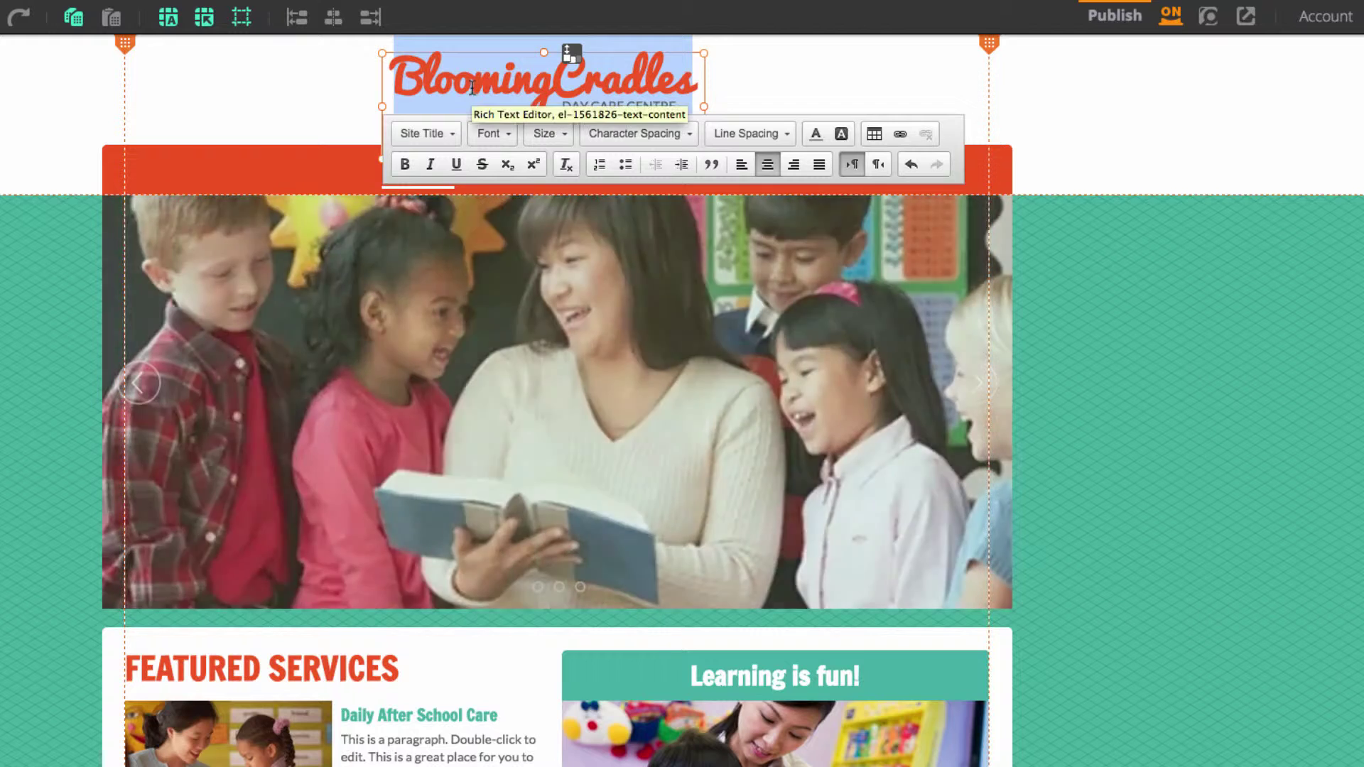
left_click(816, 135)
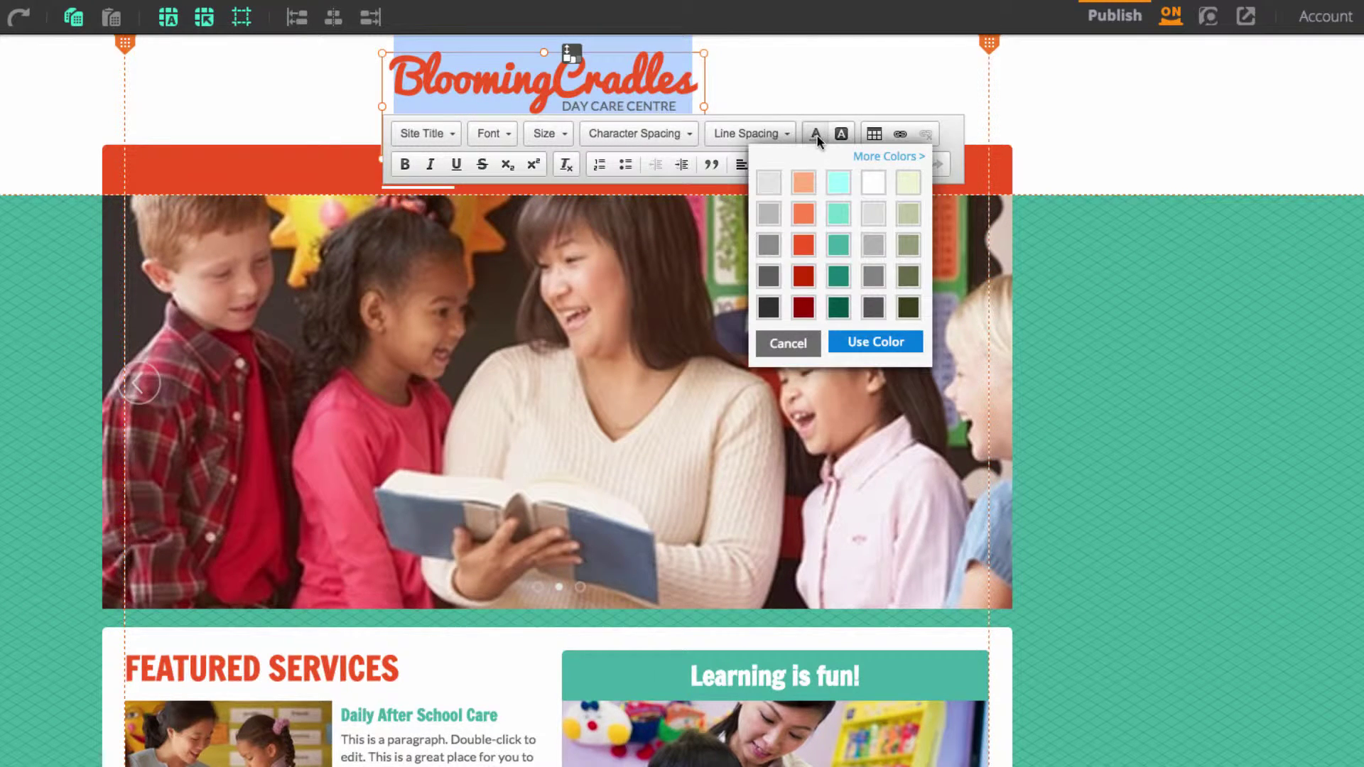
left_click(836, 243)
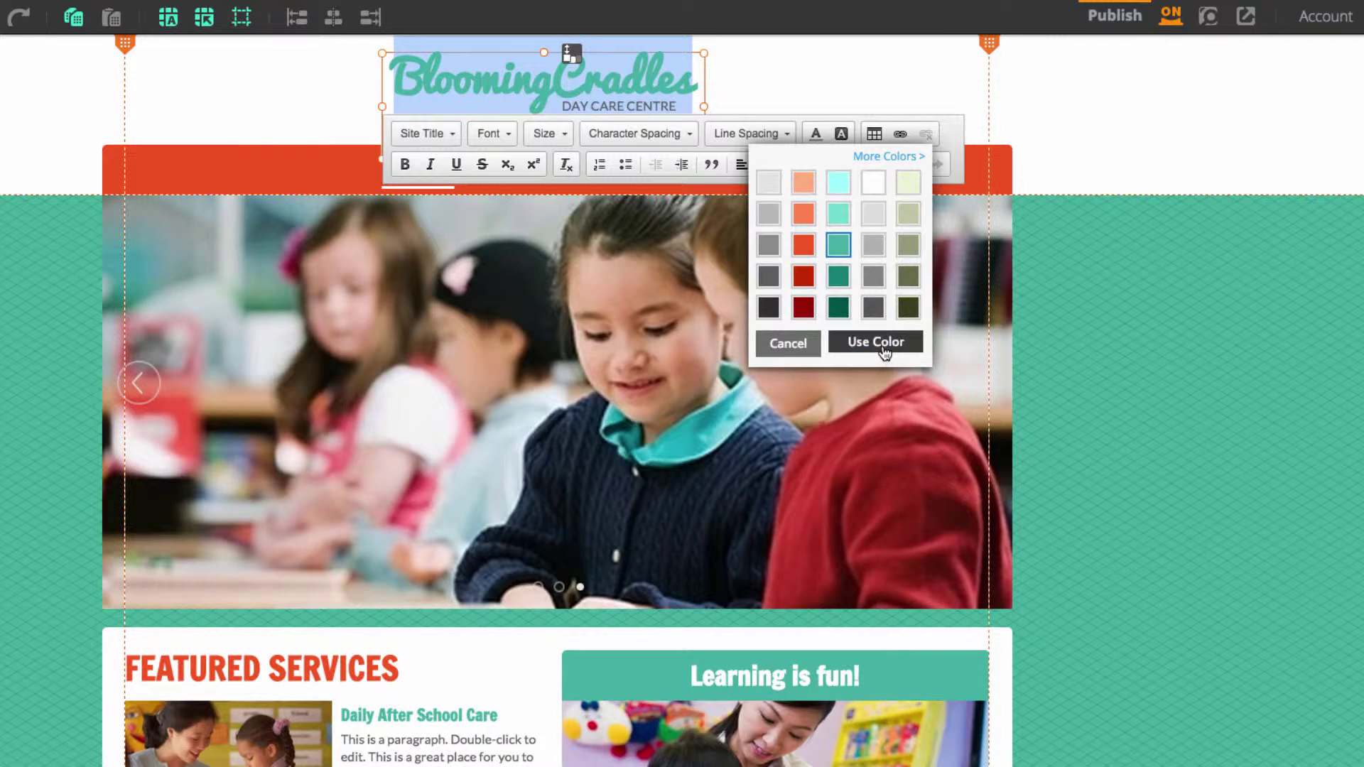
left_click(876, 341)
Colour the DAY CARE CENTRE subtitle orange-red
left_click(562, 105)
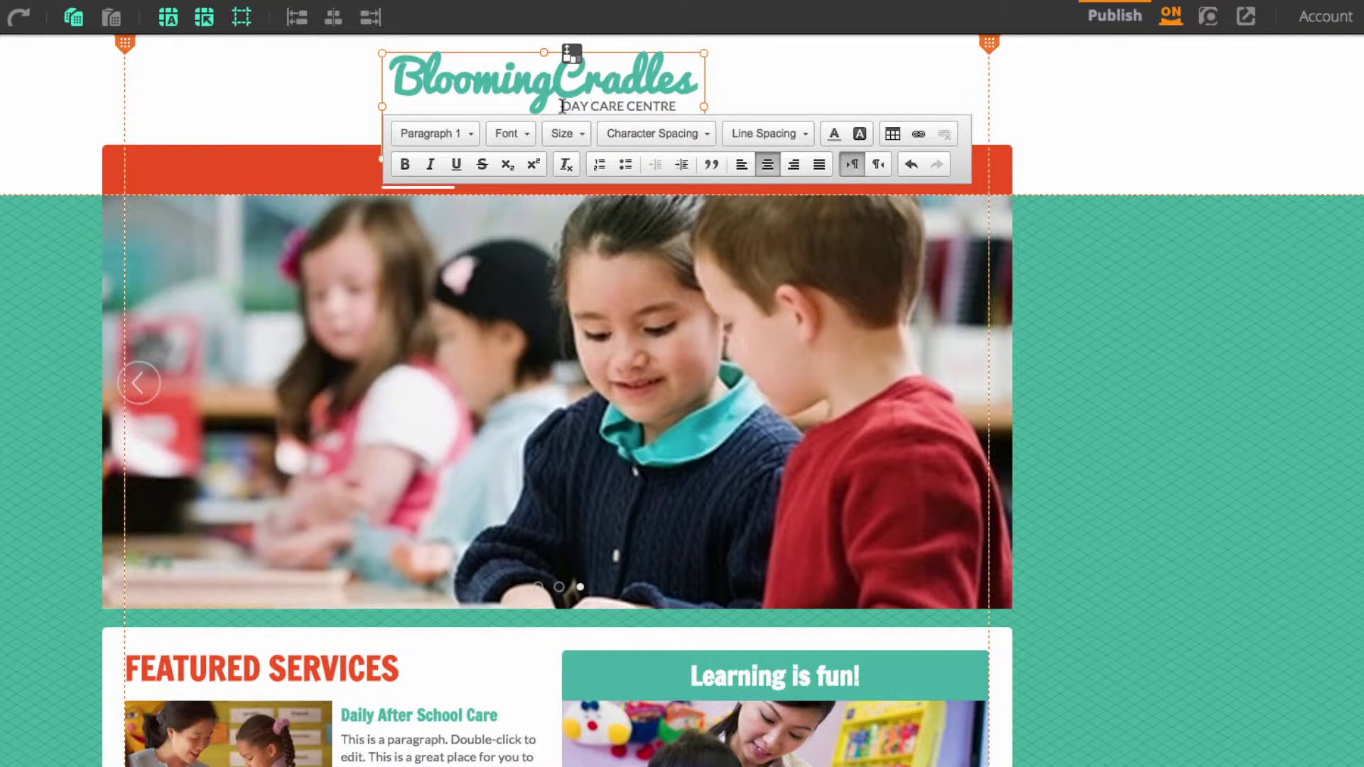
left_click_drag(591, 105, 666, 106)
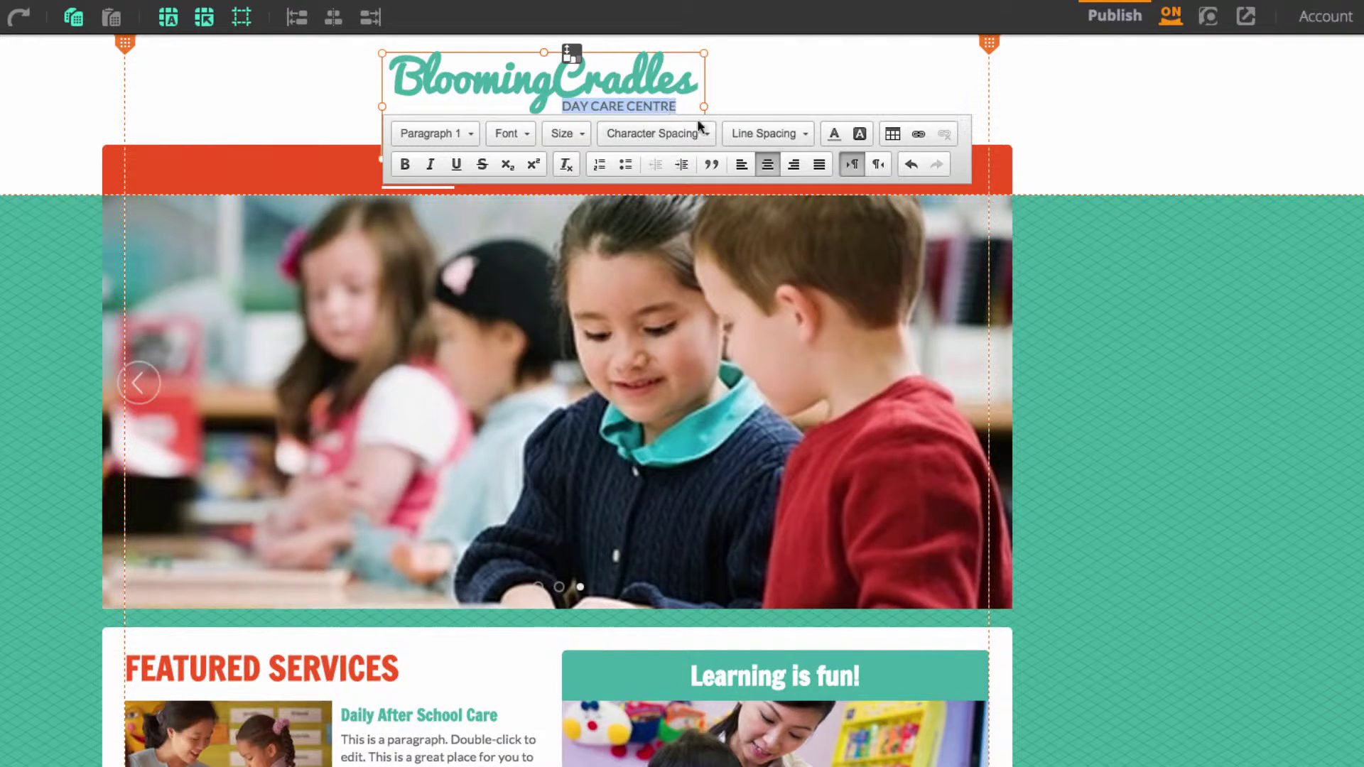
left_click(835, 135)
left_click(822, 245)
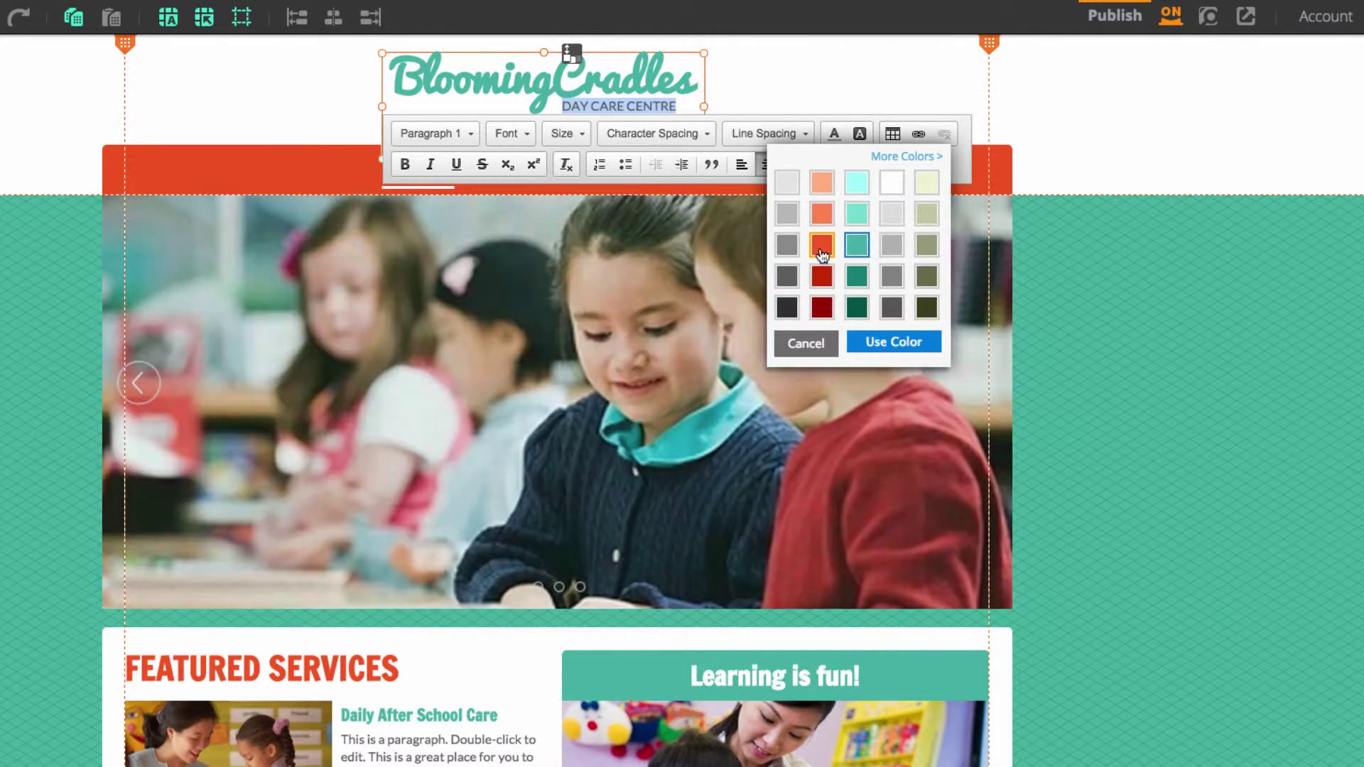
left_click(881, 344)
left_click(1099, 121)
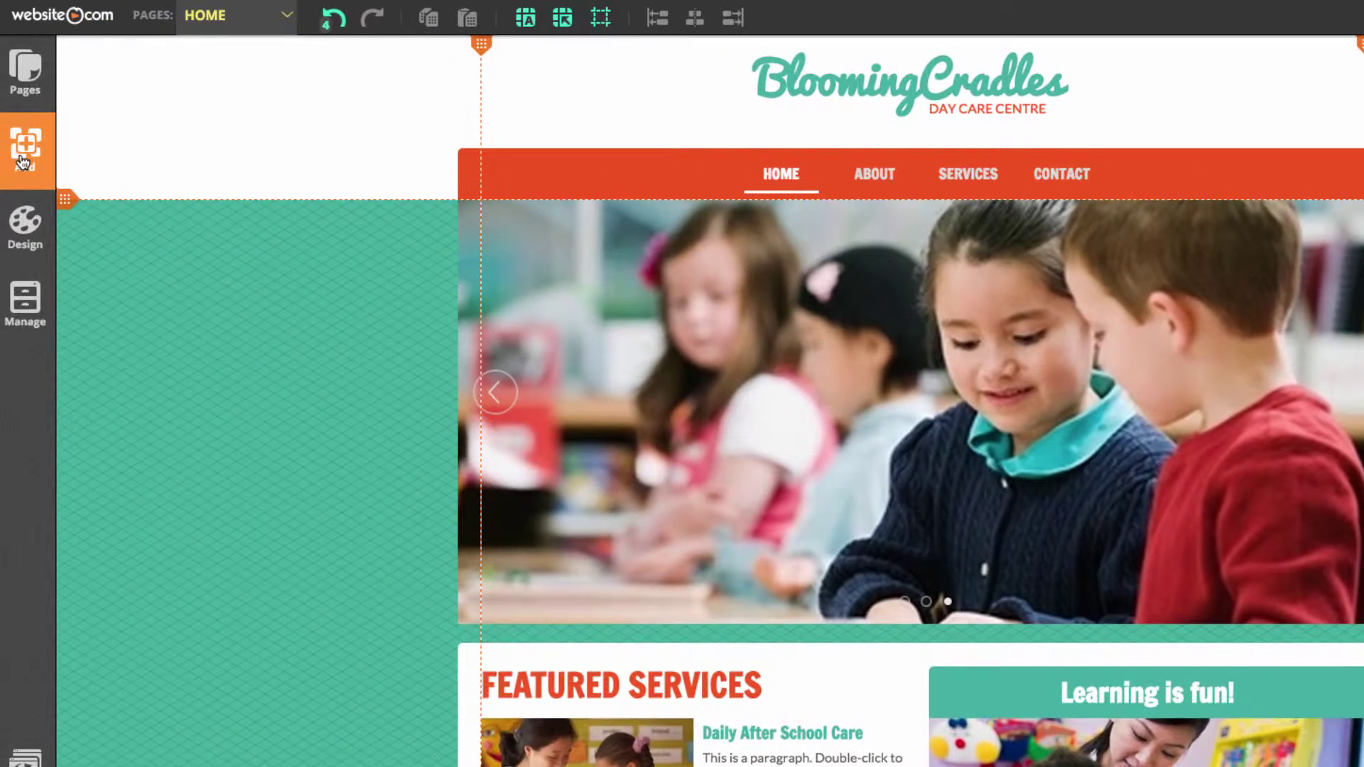
Add a fancy shape and change it to a People and Nature flower
left_click(21, 162)
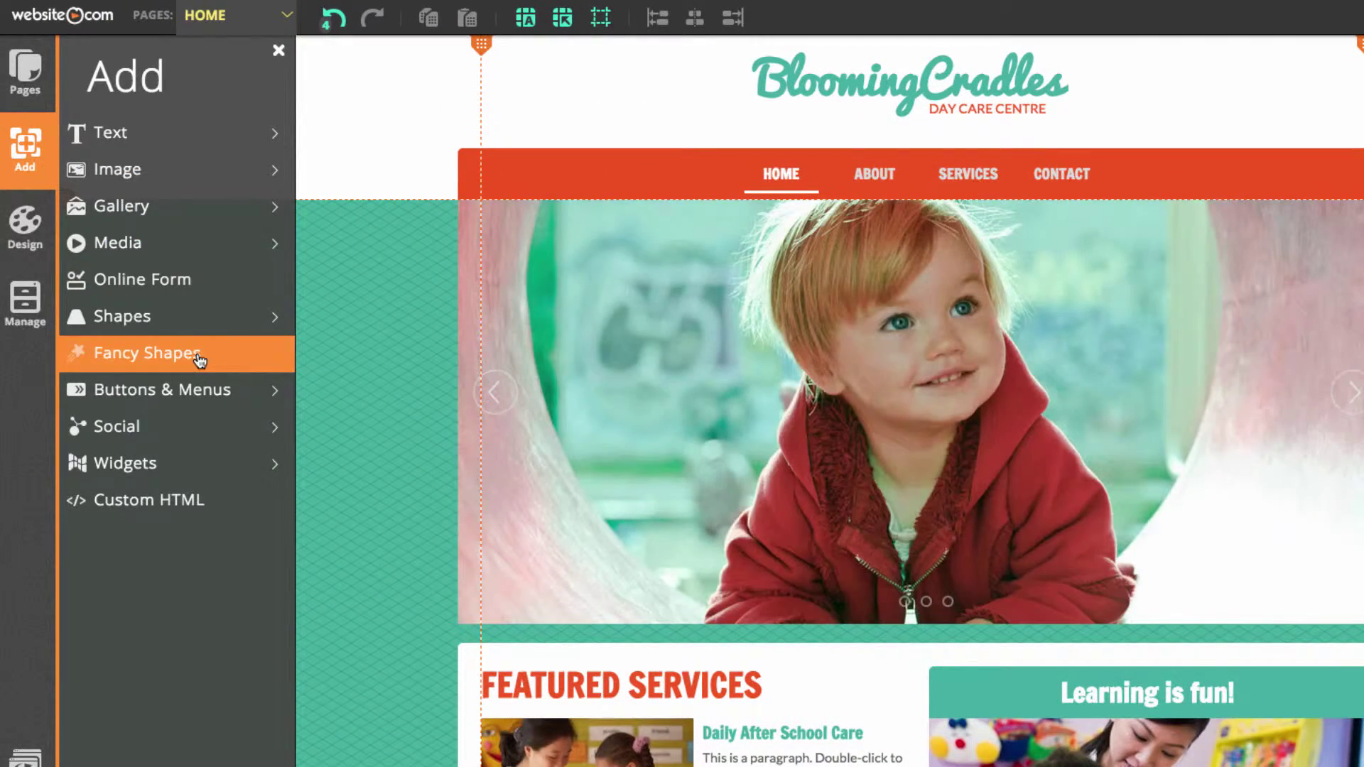
left_click(199, 360)
left_click_drag(852, 329, 764, 380)
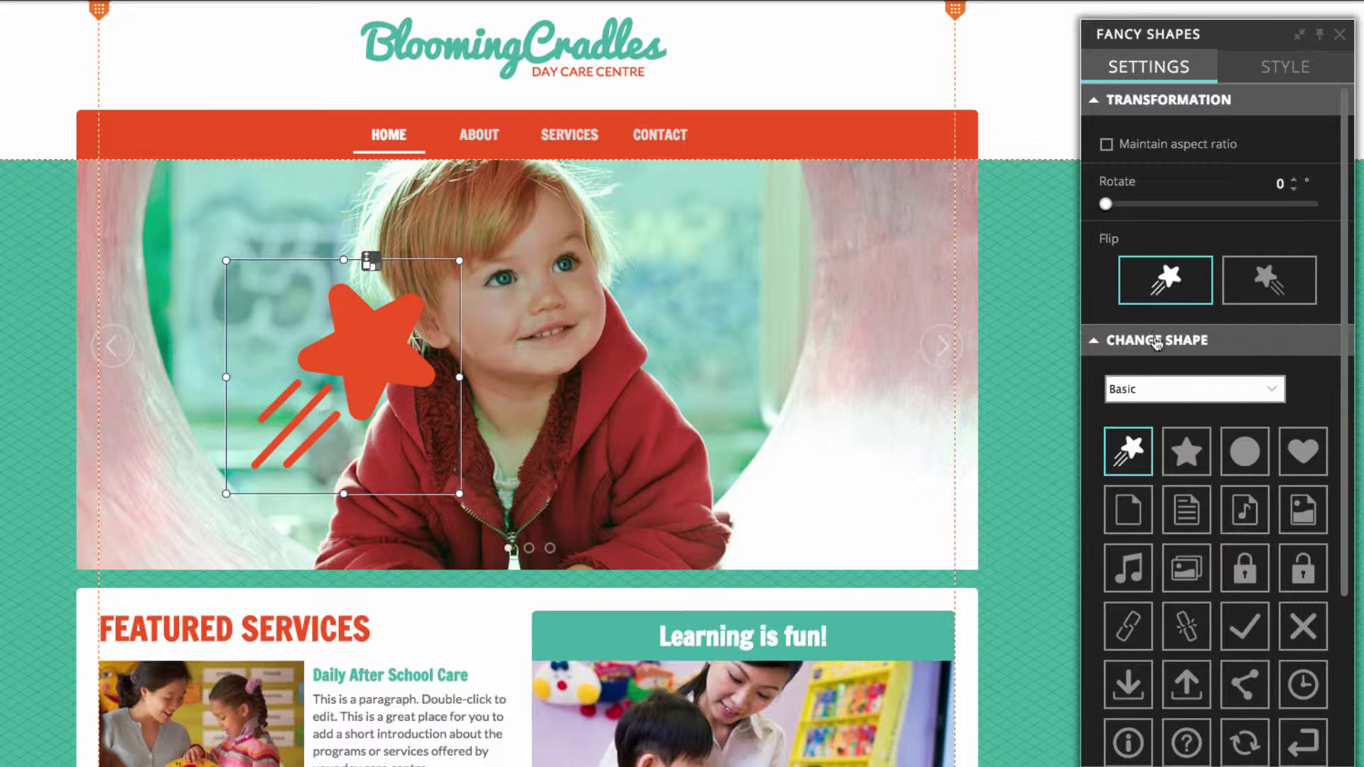
left_click(1184, 395)
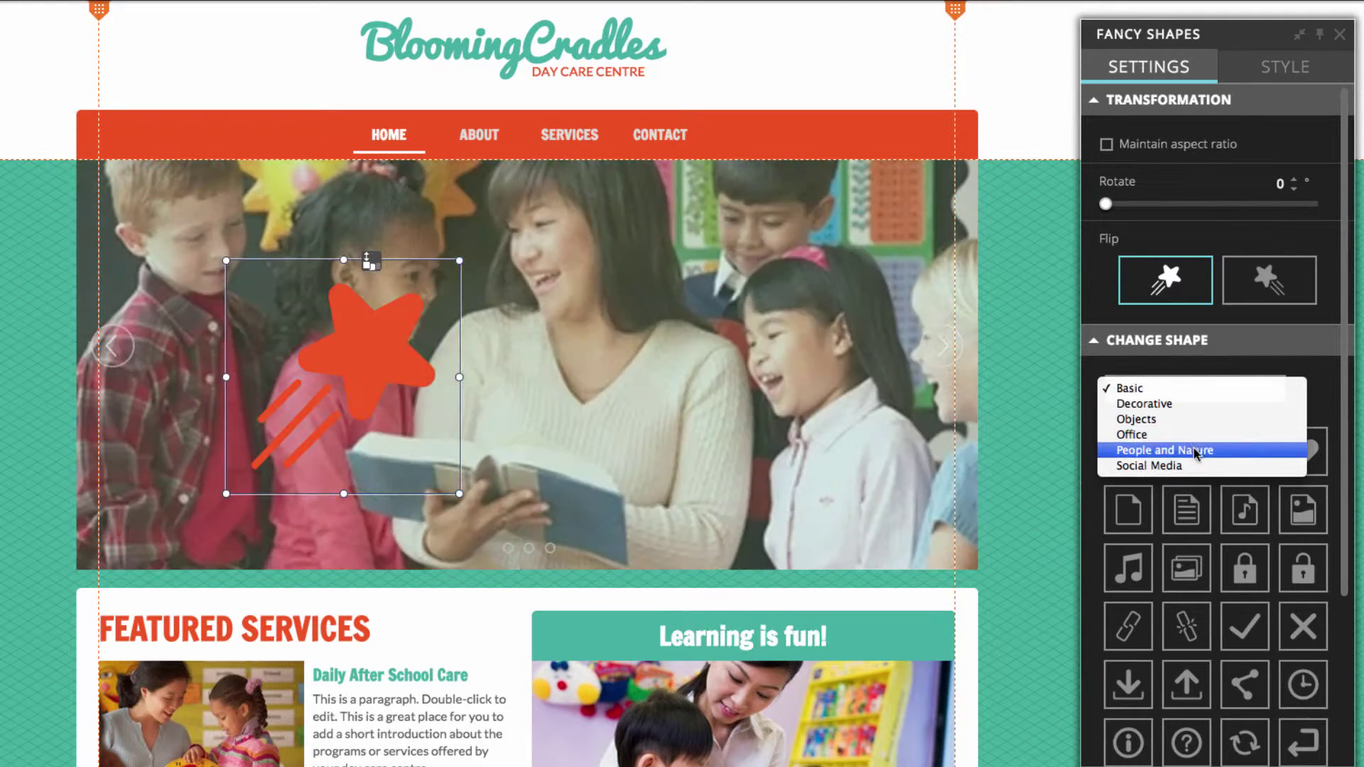
left_click(1197, 449)
left_click(1130, 630)
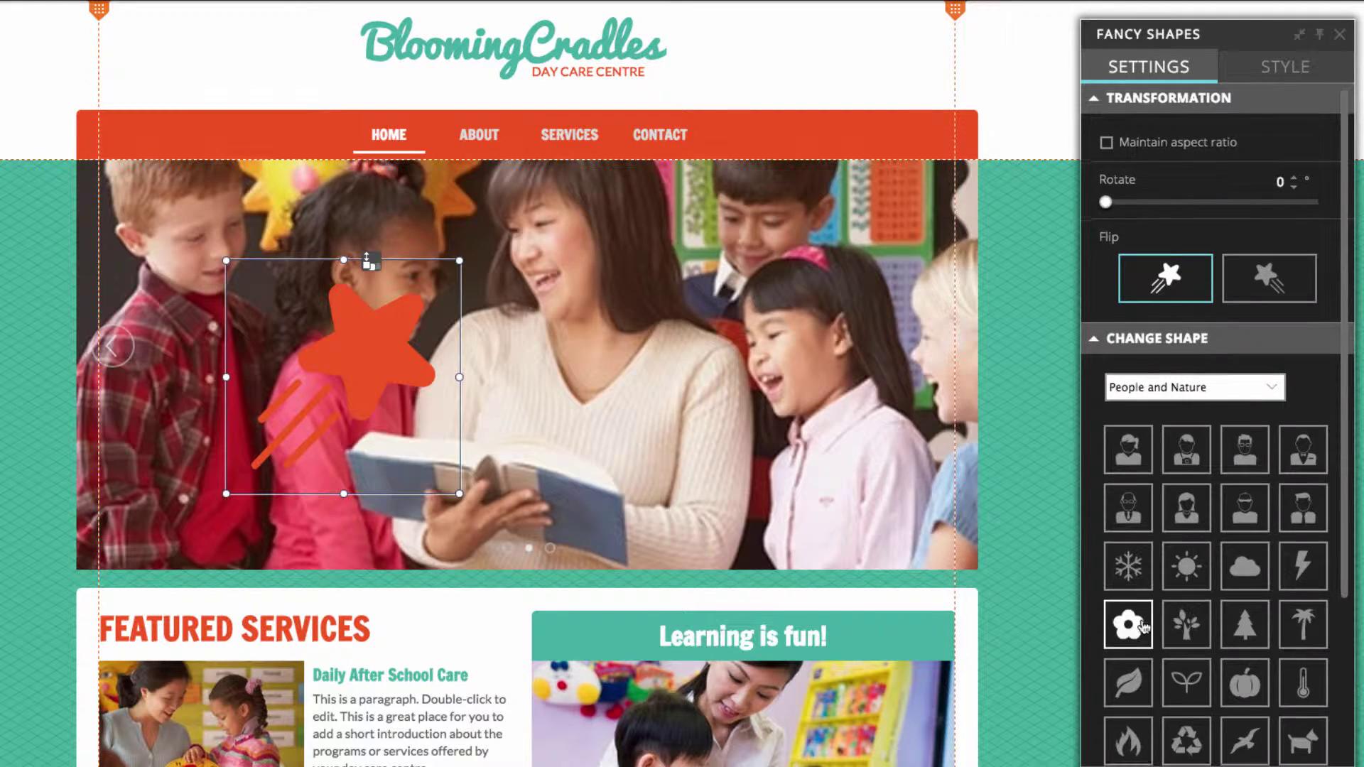
Rotate the flower to about 64° and shrink it to roughly 65x65 atop the logo
left_click_drag(402, 392, 586, 364)
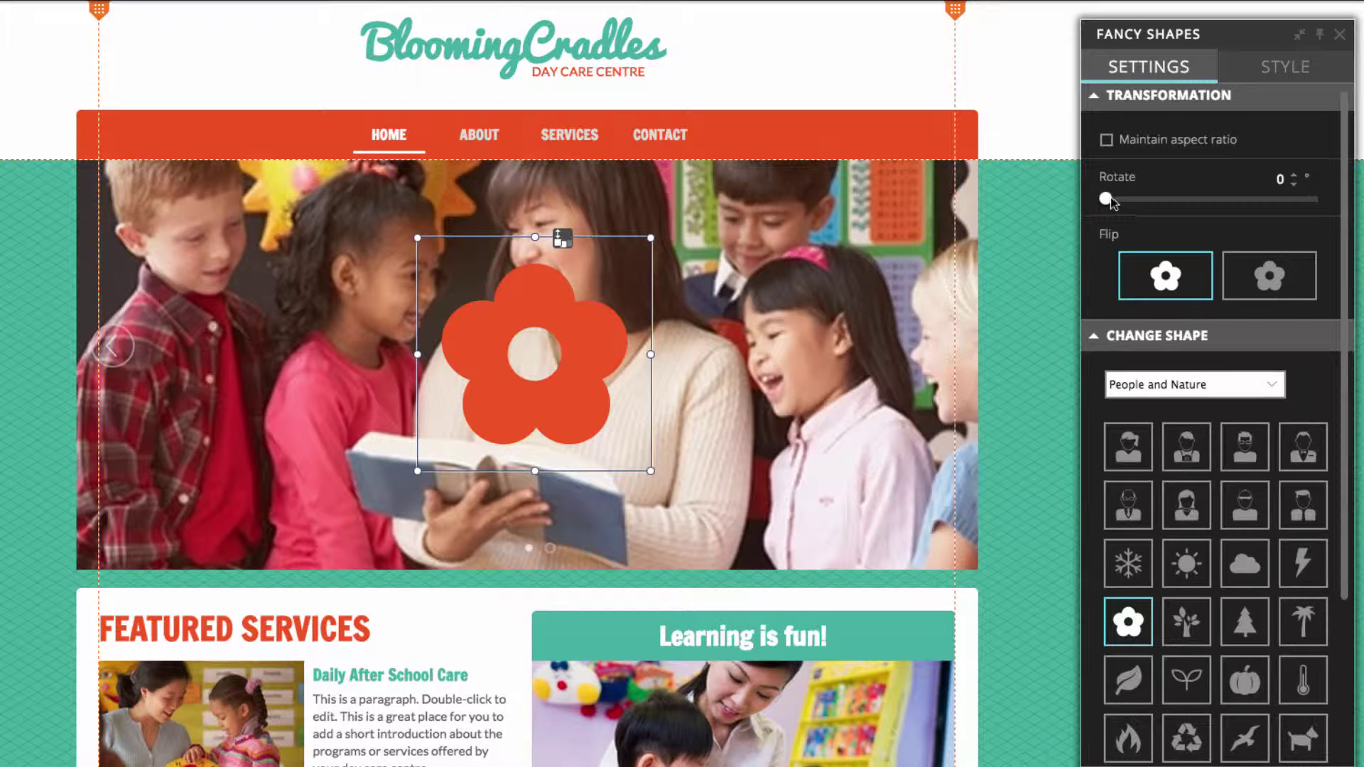
left_click_drag(1105, 199, 1143, 202)
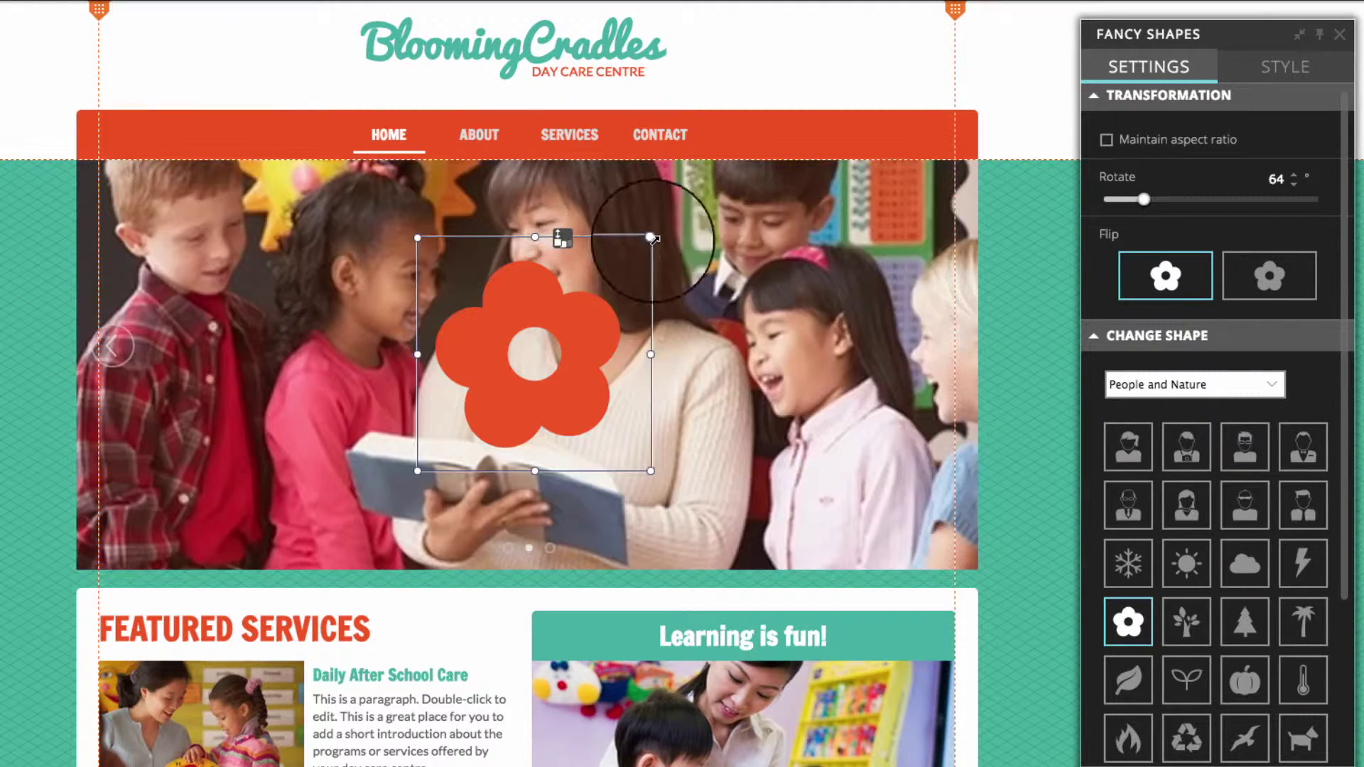
left_click_drag(654, 239, 480, 27)
left_click(853, 73)
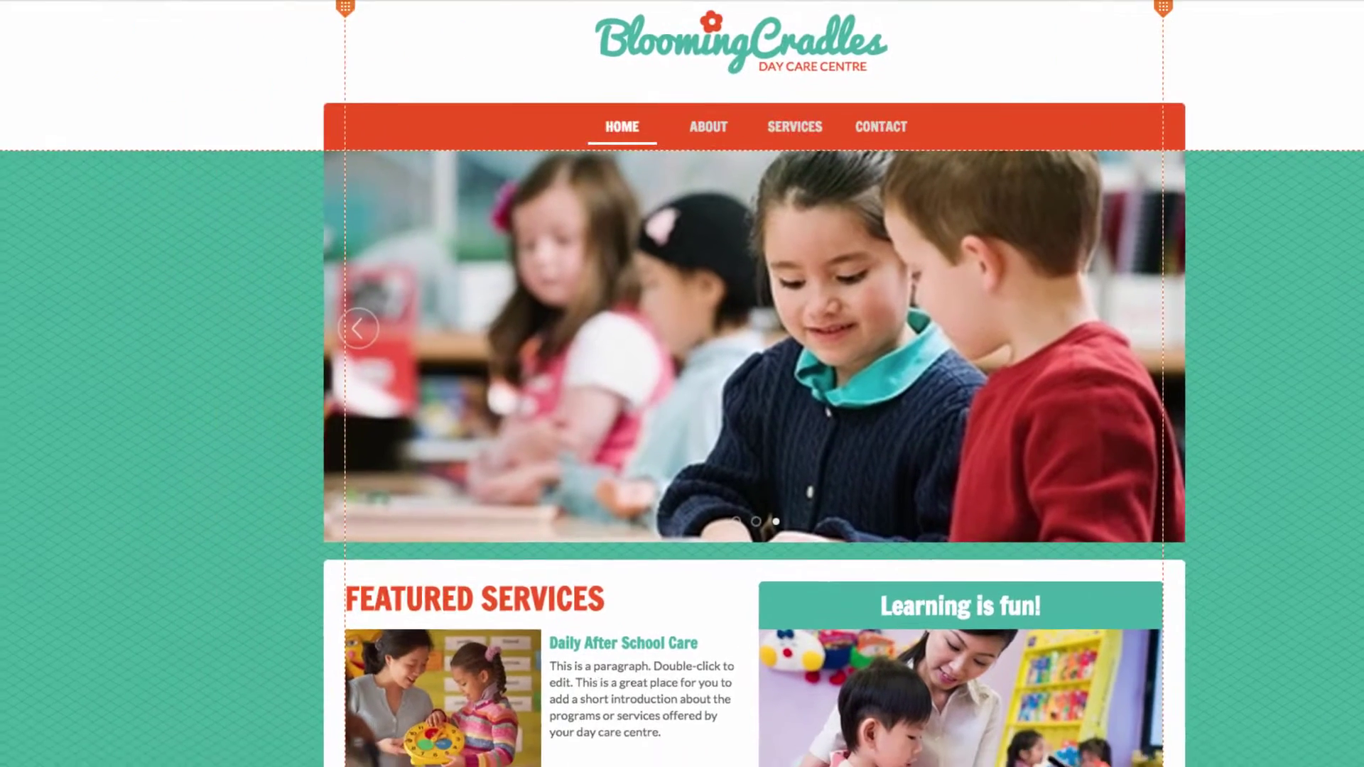
left_click(32, 181)
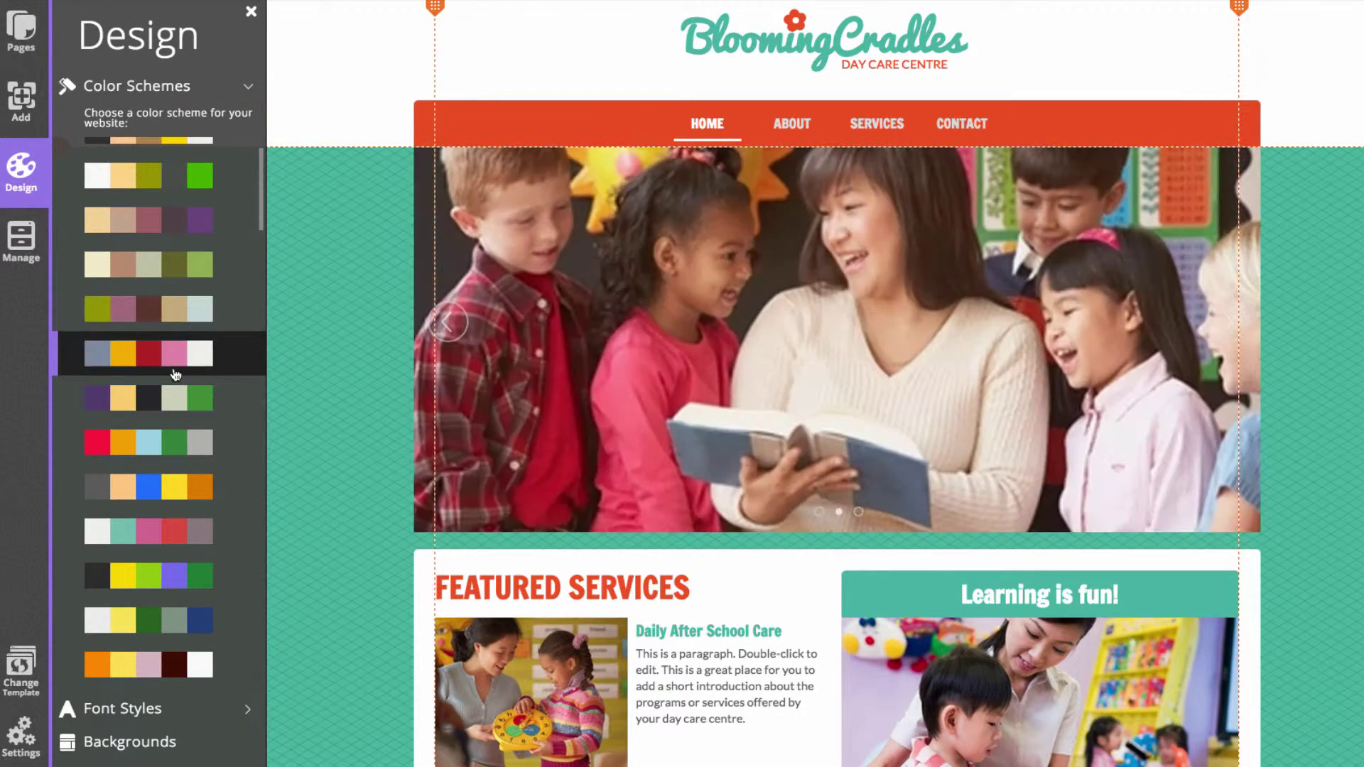
left_click(175, 397)
left_click(175, 441)
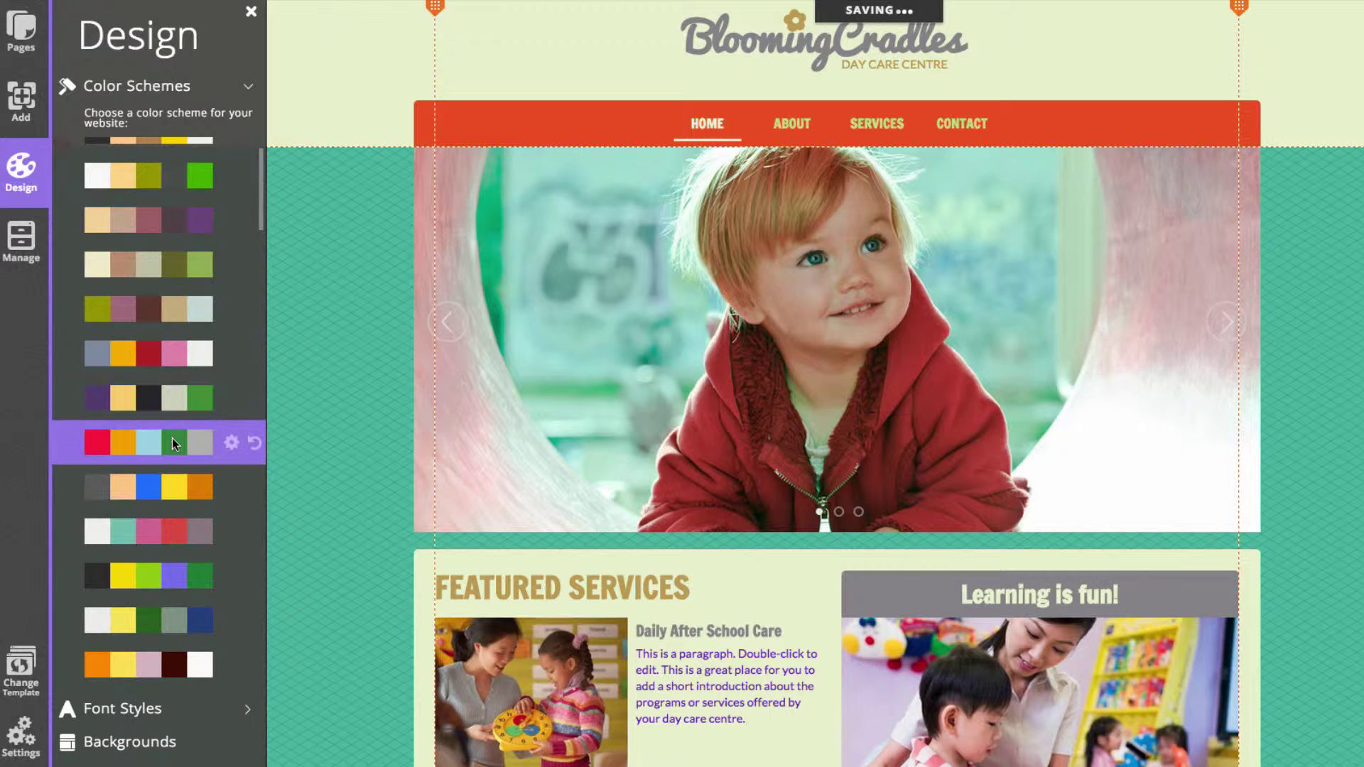
left_click(175, 487)
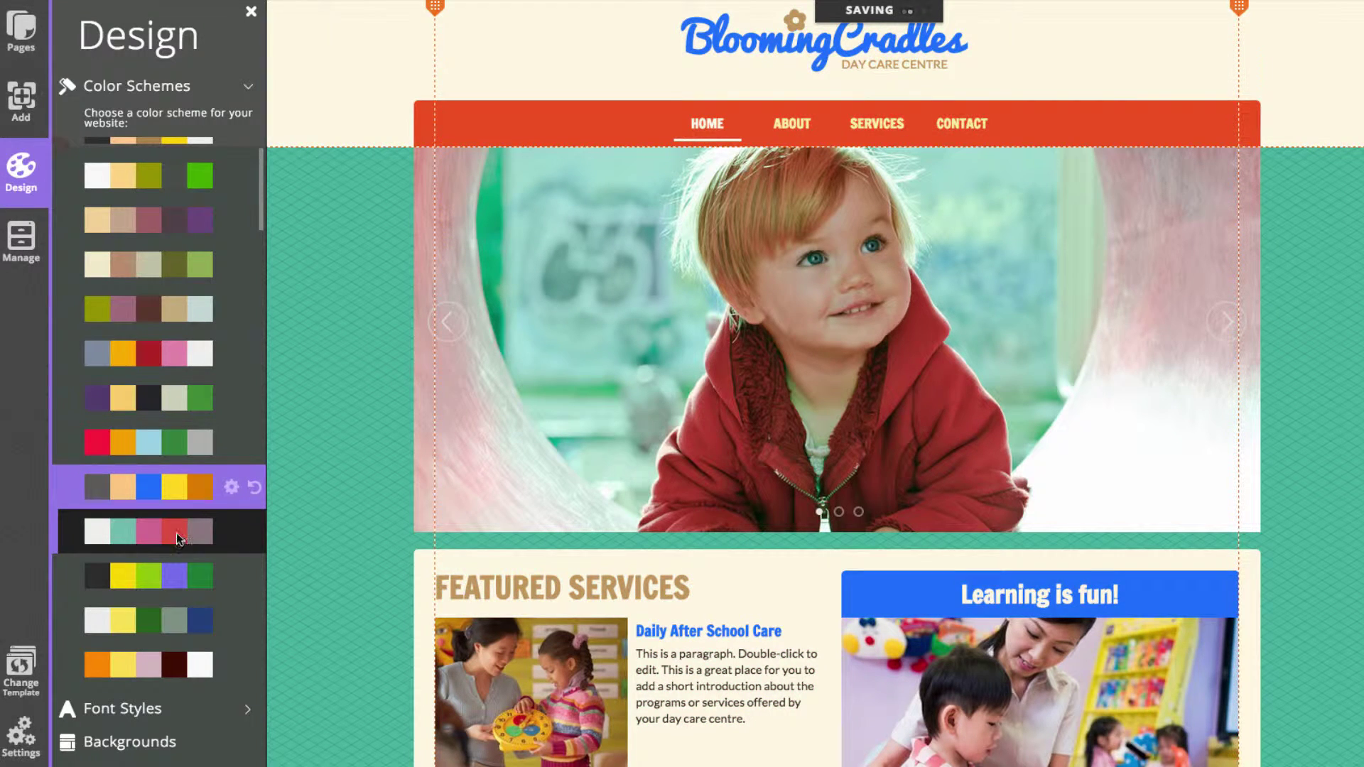
left_click(177, 536)
left_click(175, 487)
left_click(173, 442)
left_click(171, 399)
left_click(174, 352)
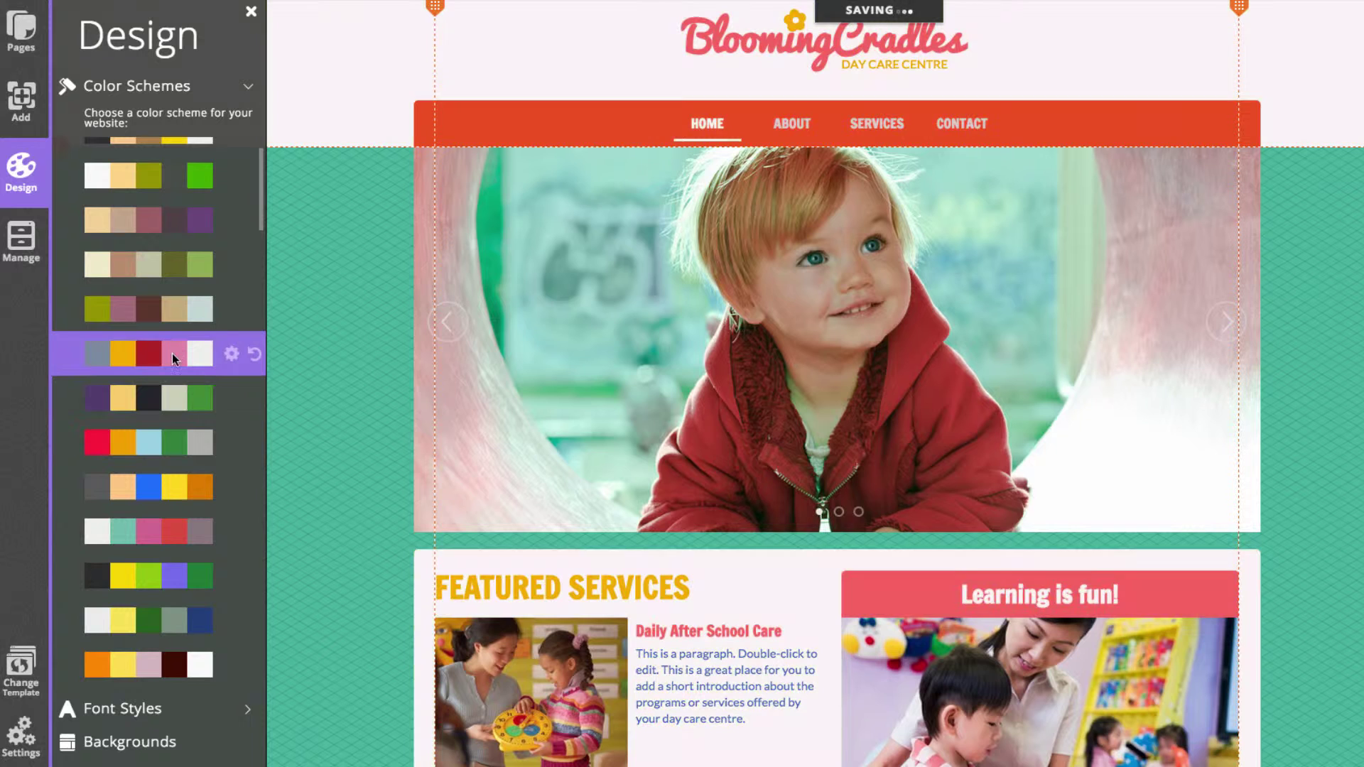
left_click(171, 310)
scroll(168, 306, "up", 2)
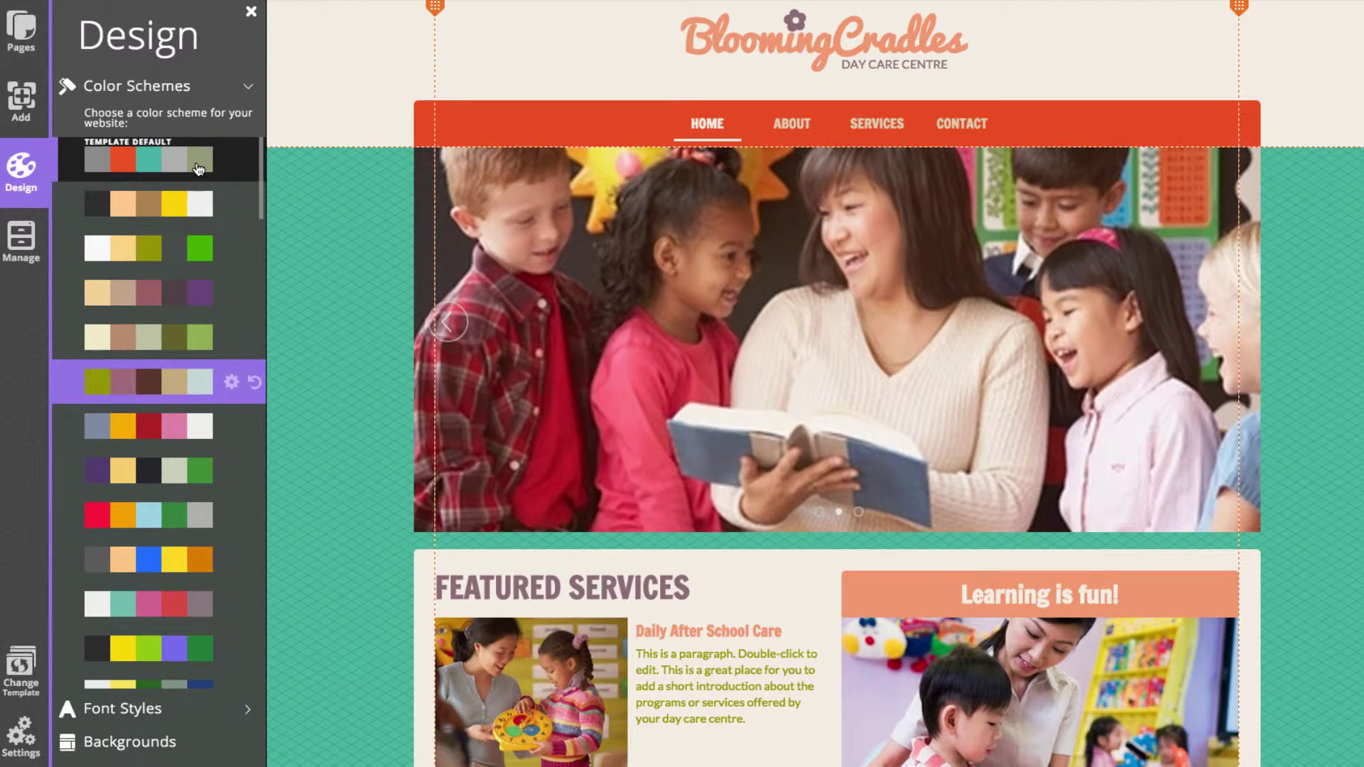
left_click(197, 165)
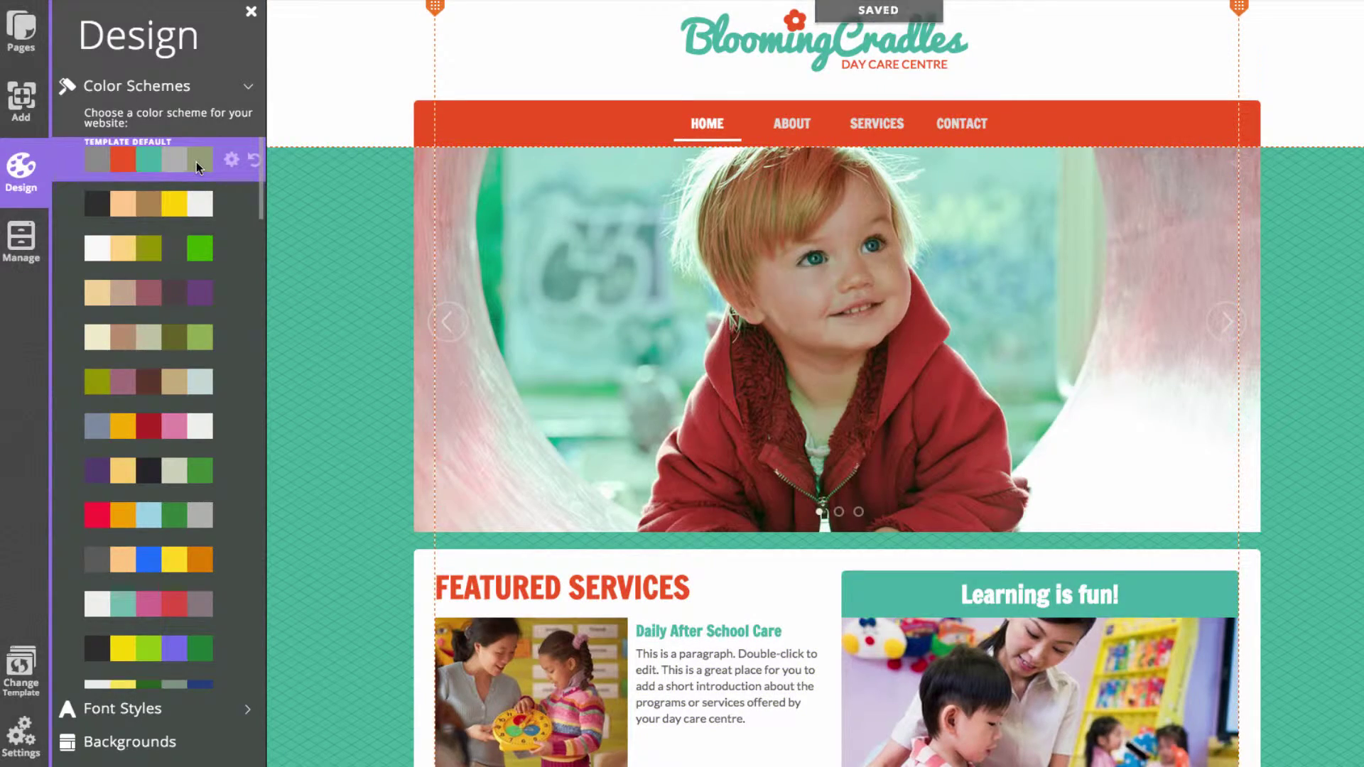
left_click(338, 257)
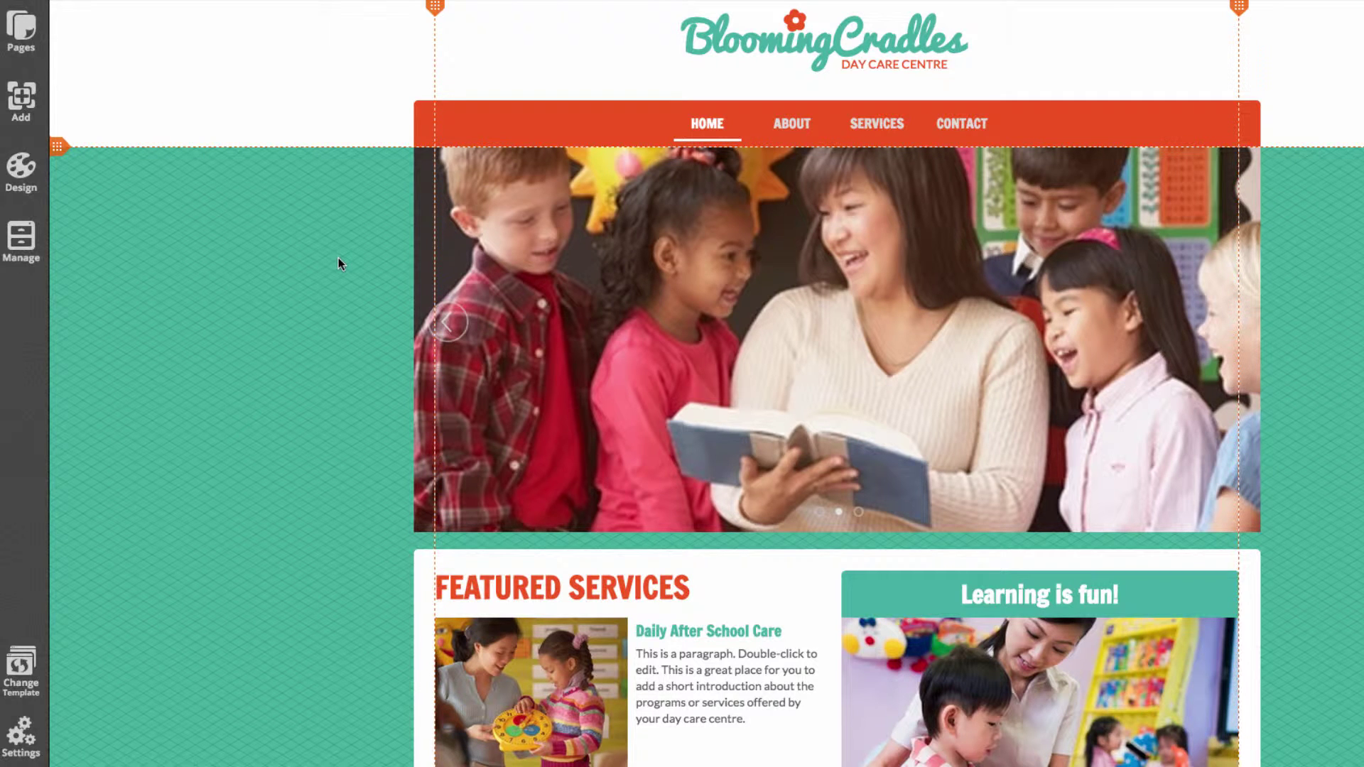
Delete the BloomingCradles logo and its flower from the header, confirming the warning
left_click(954, 50)
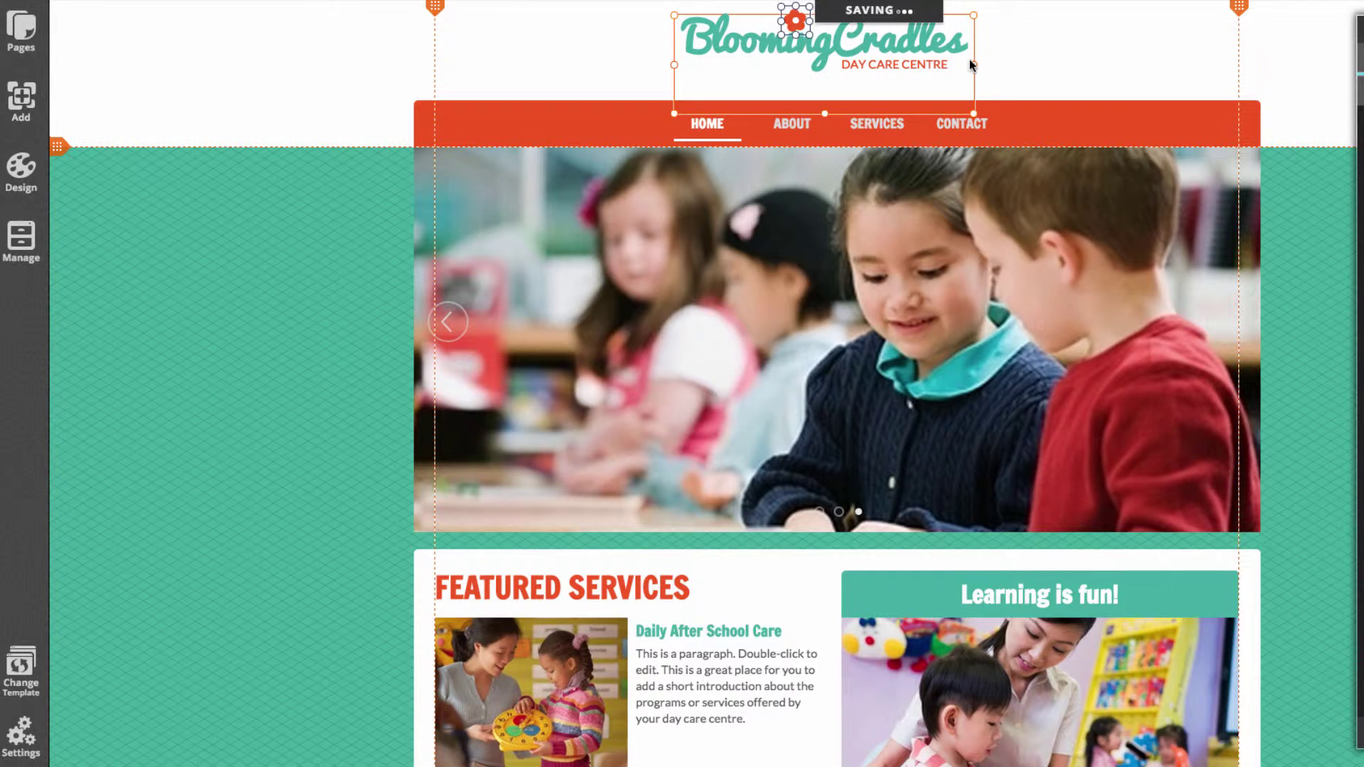
left_click(947, 56)
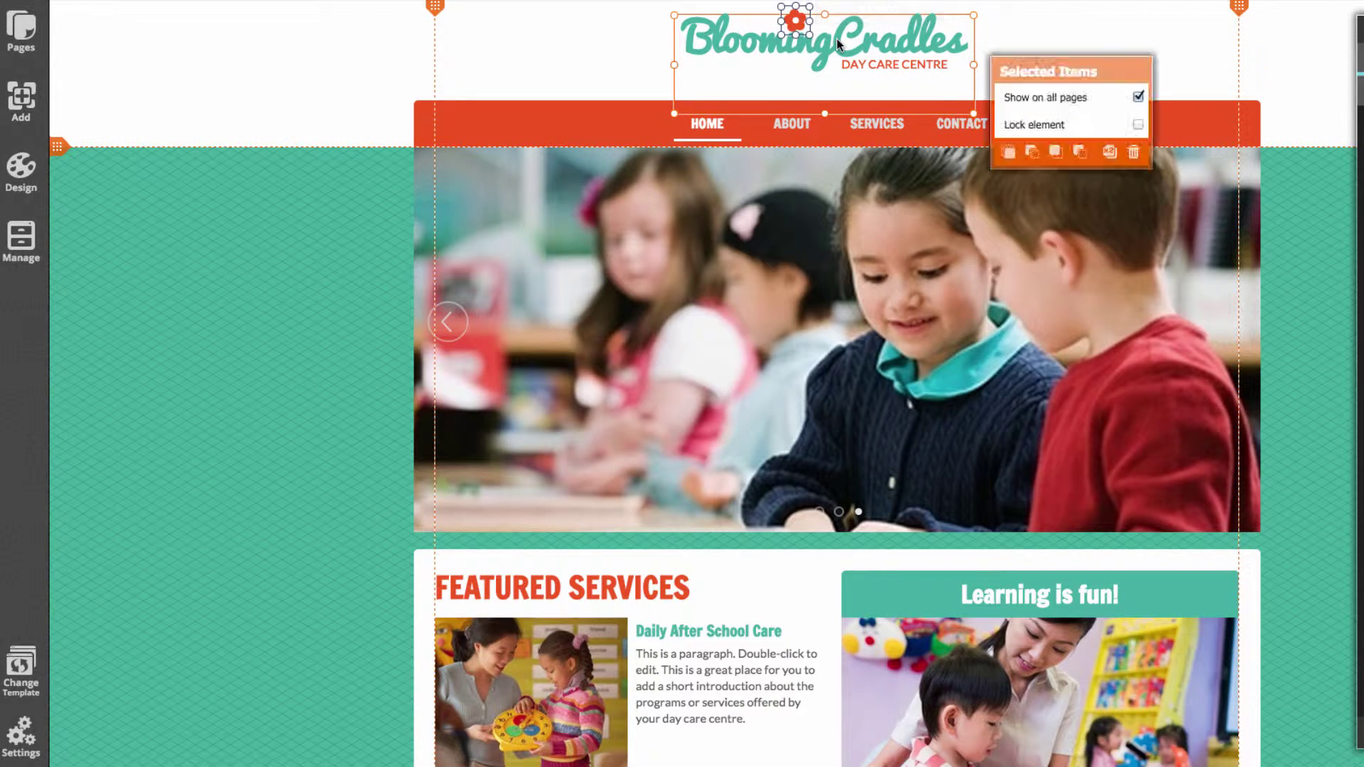
left_click(1134, 152)
left_click(728, 420)
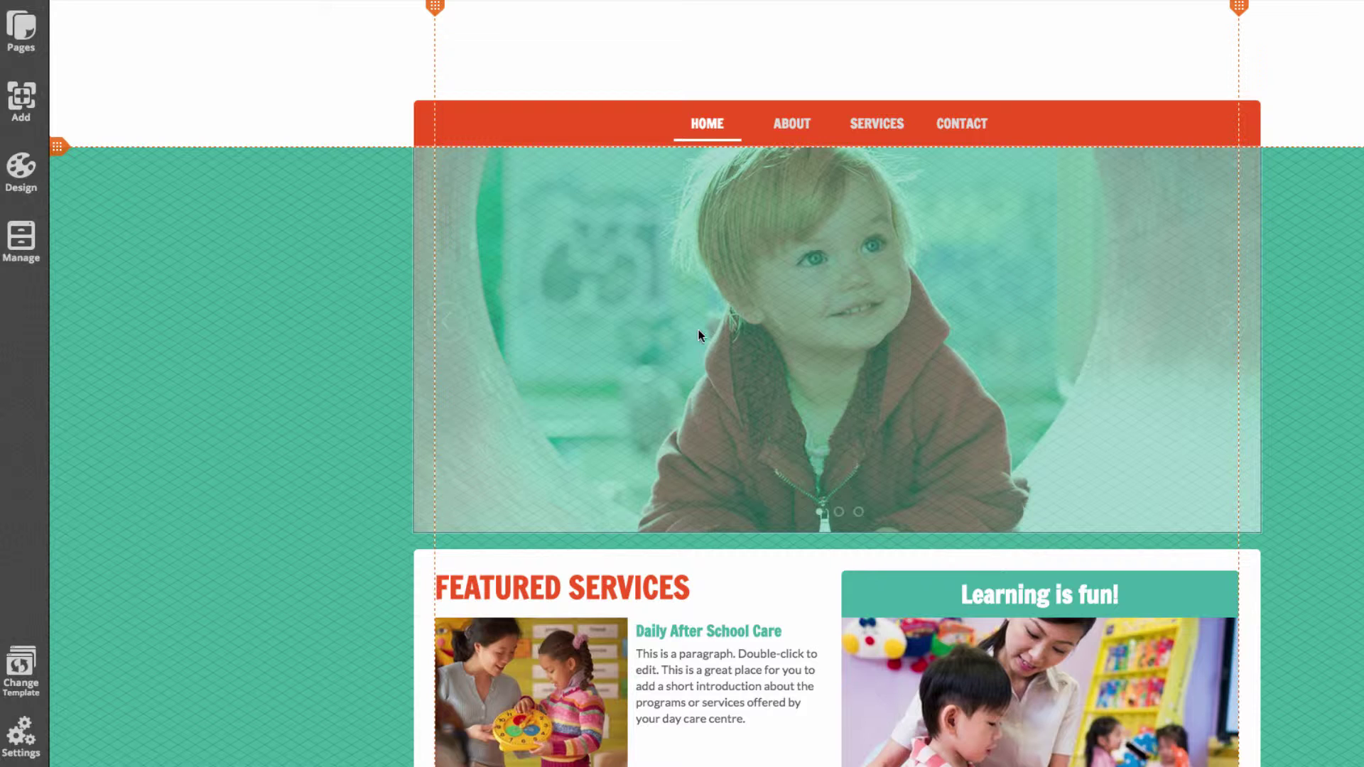
left_click(29, 116)
Add an image element to the page and move it further left
left_click(132, 121)
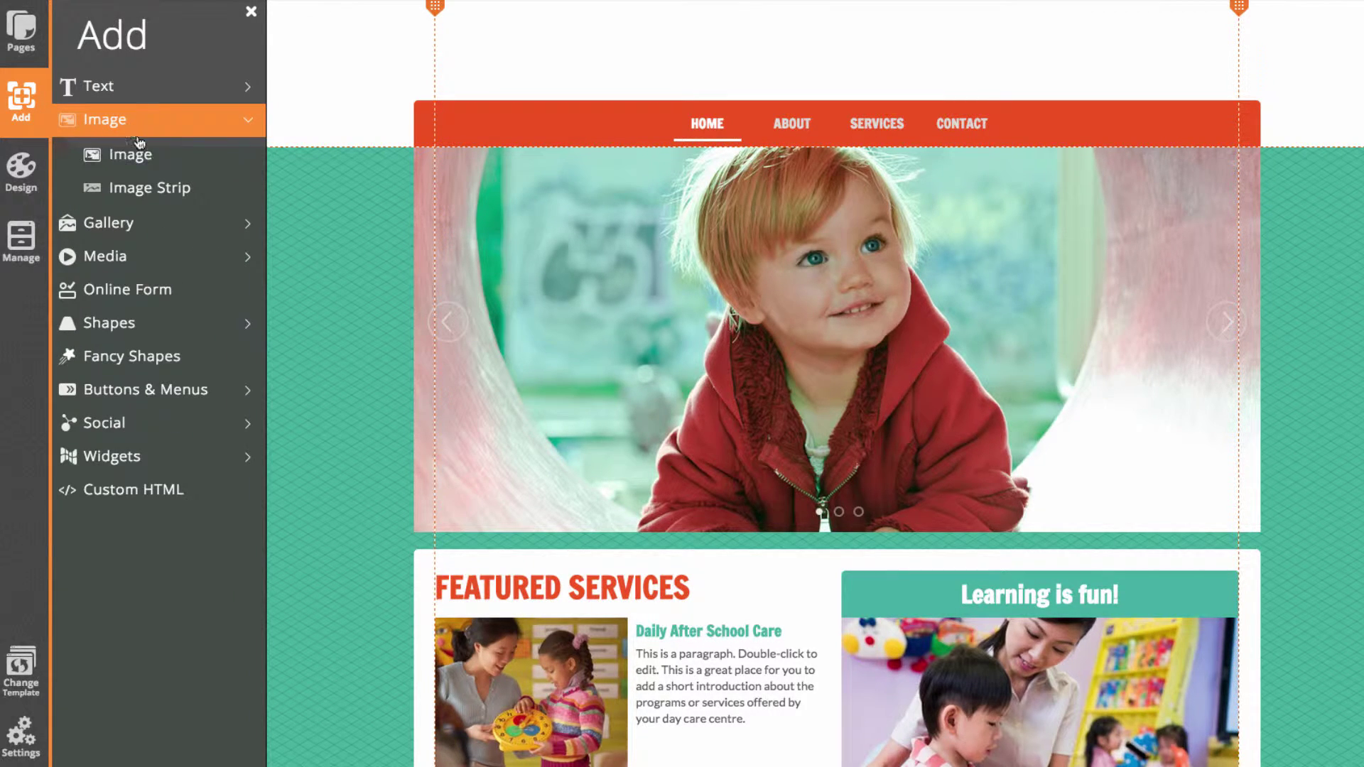
left_click(151, 153)
left_click_drag(767, 344, 623, 333)
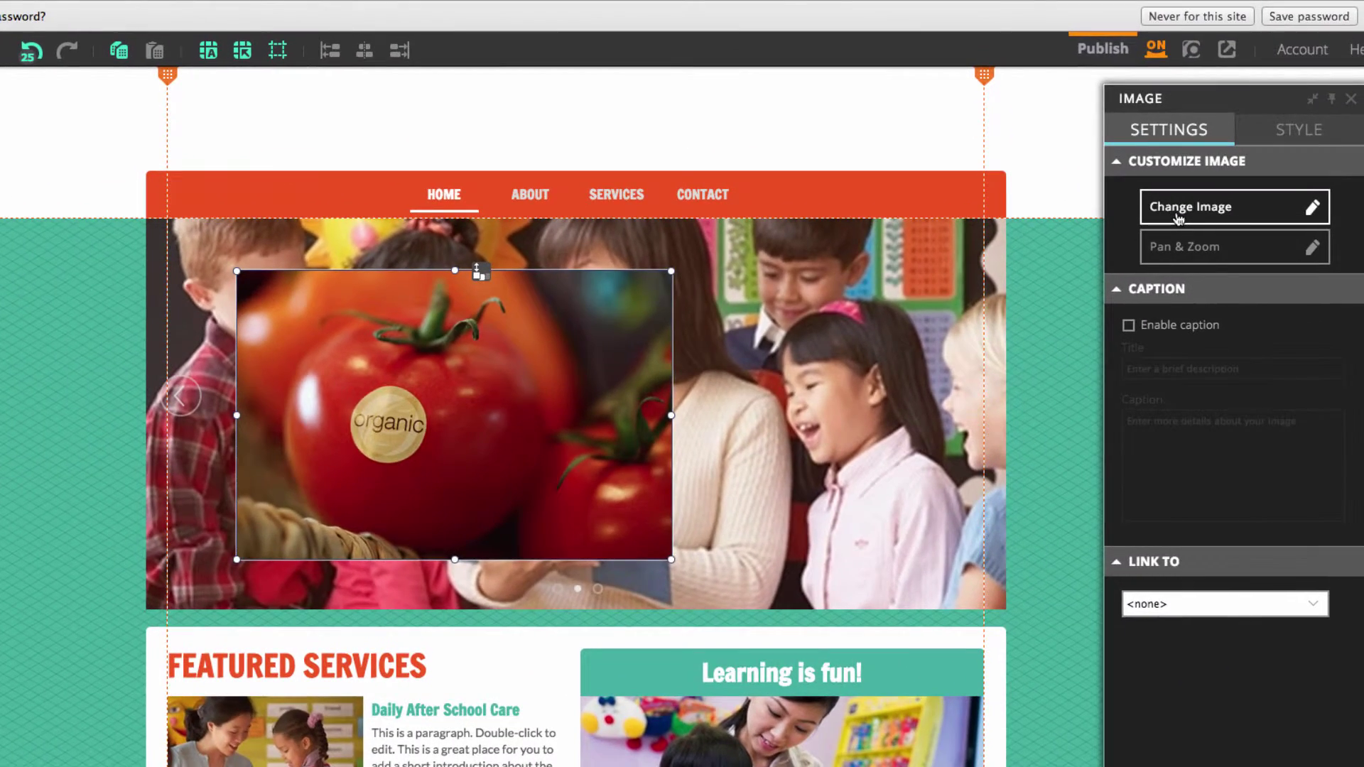
Upload blooming_cradles_logo.png from the Daycare Pictures folder and use it as the image
left_click(1177, 219)
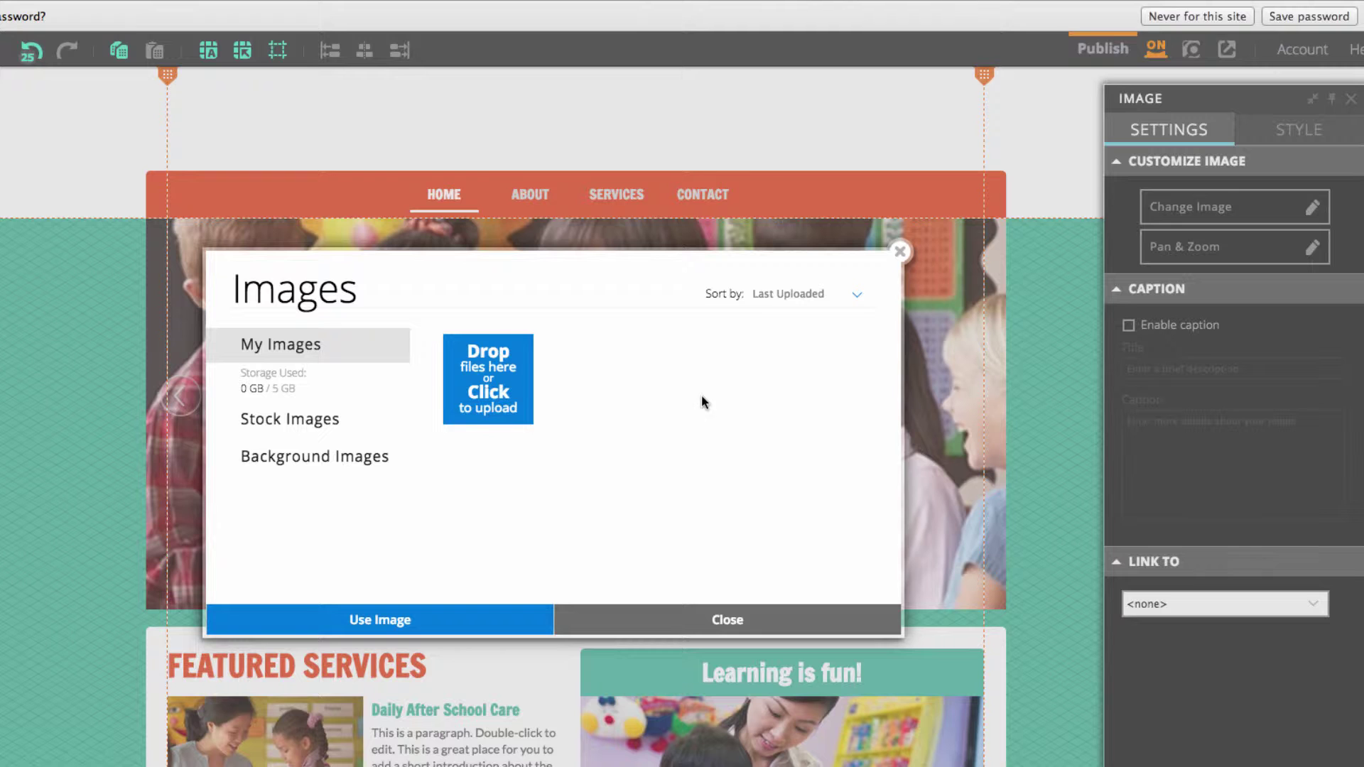
left_click(475, 389)
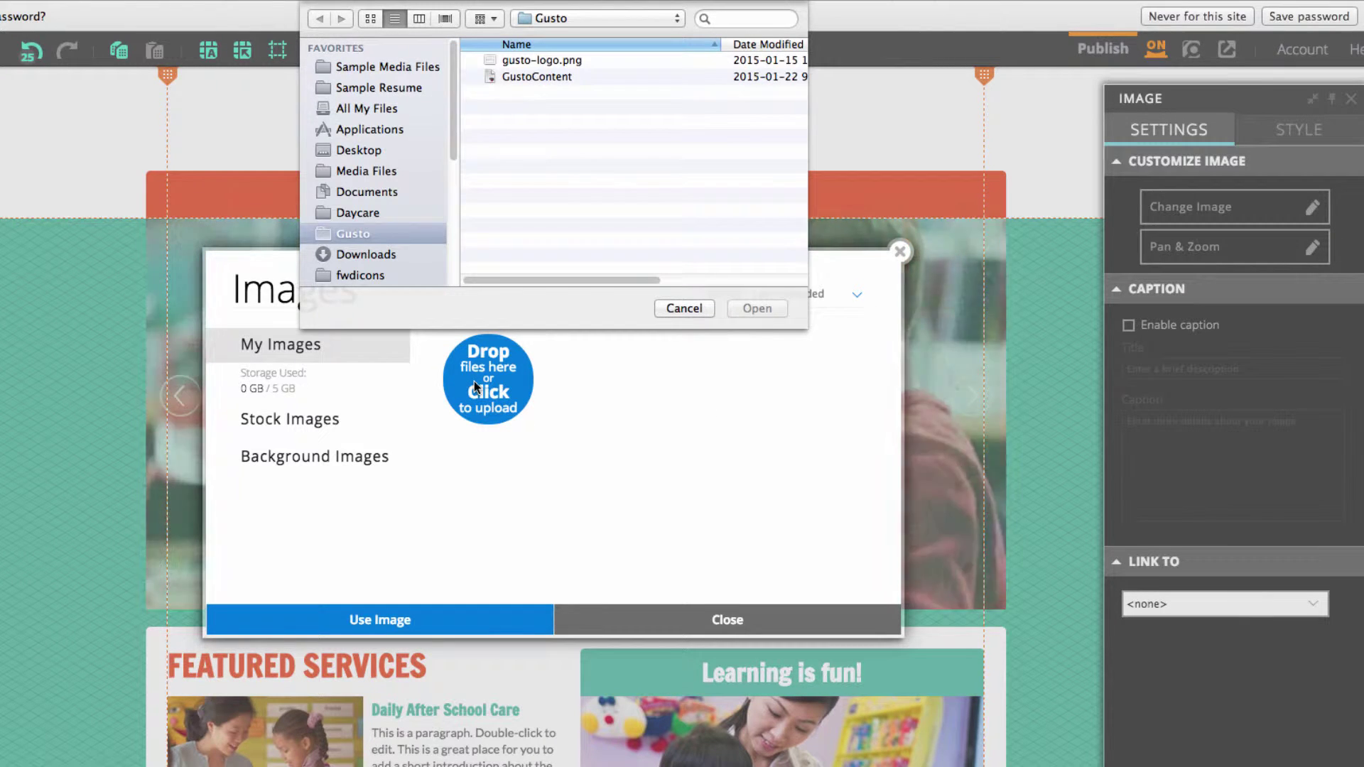
left_click(372, 214)
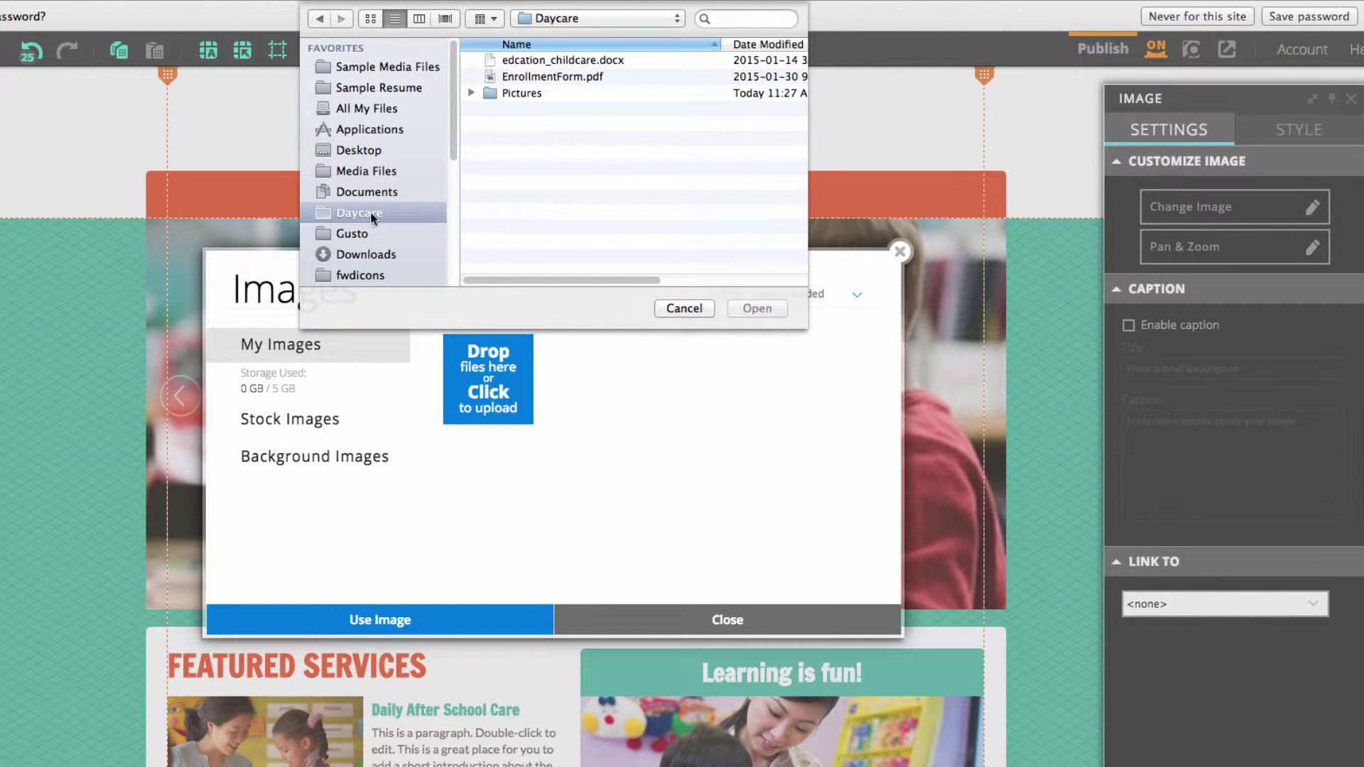
double_click(550, 96)
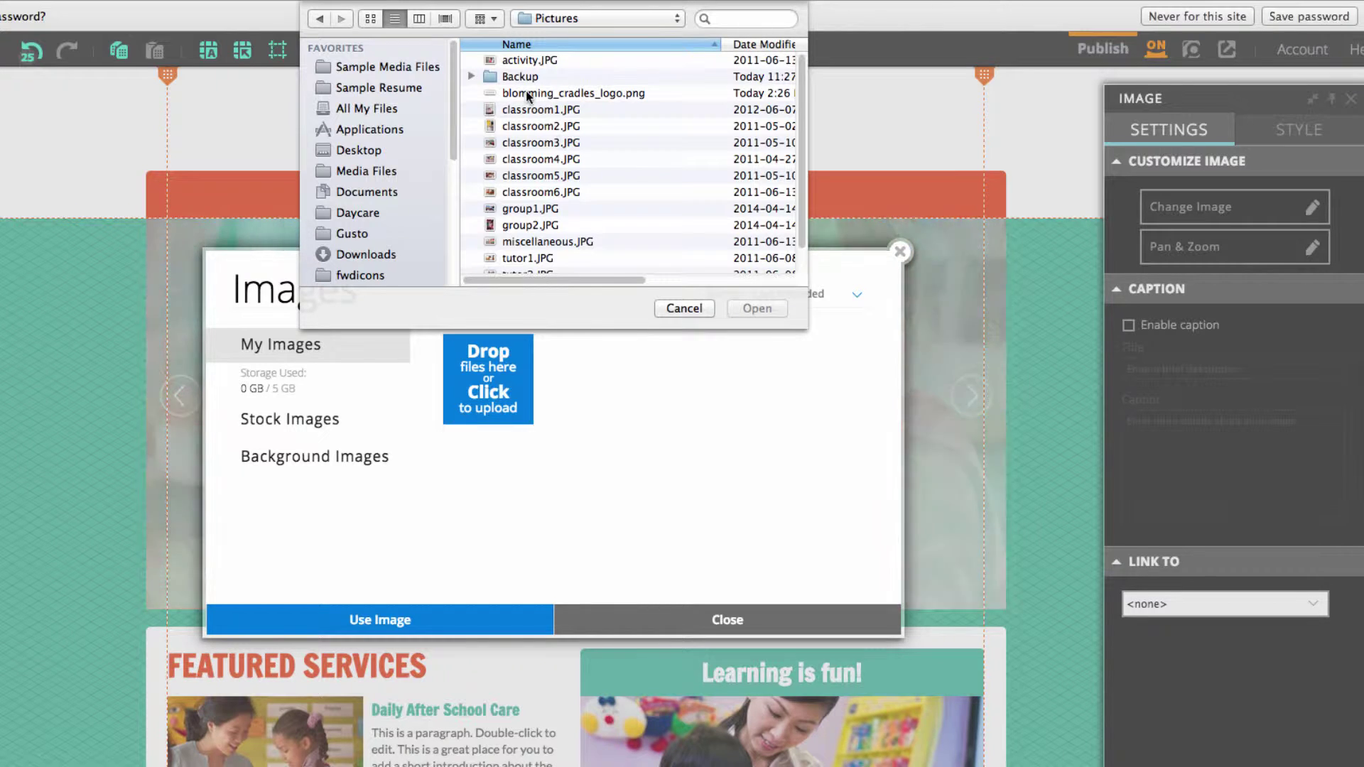
left_click(526, 95)
left_click(766, 315)
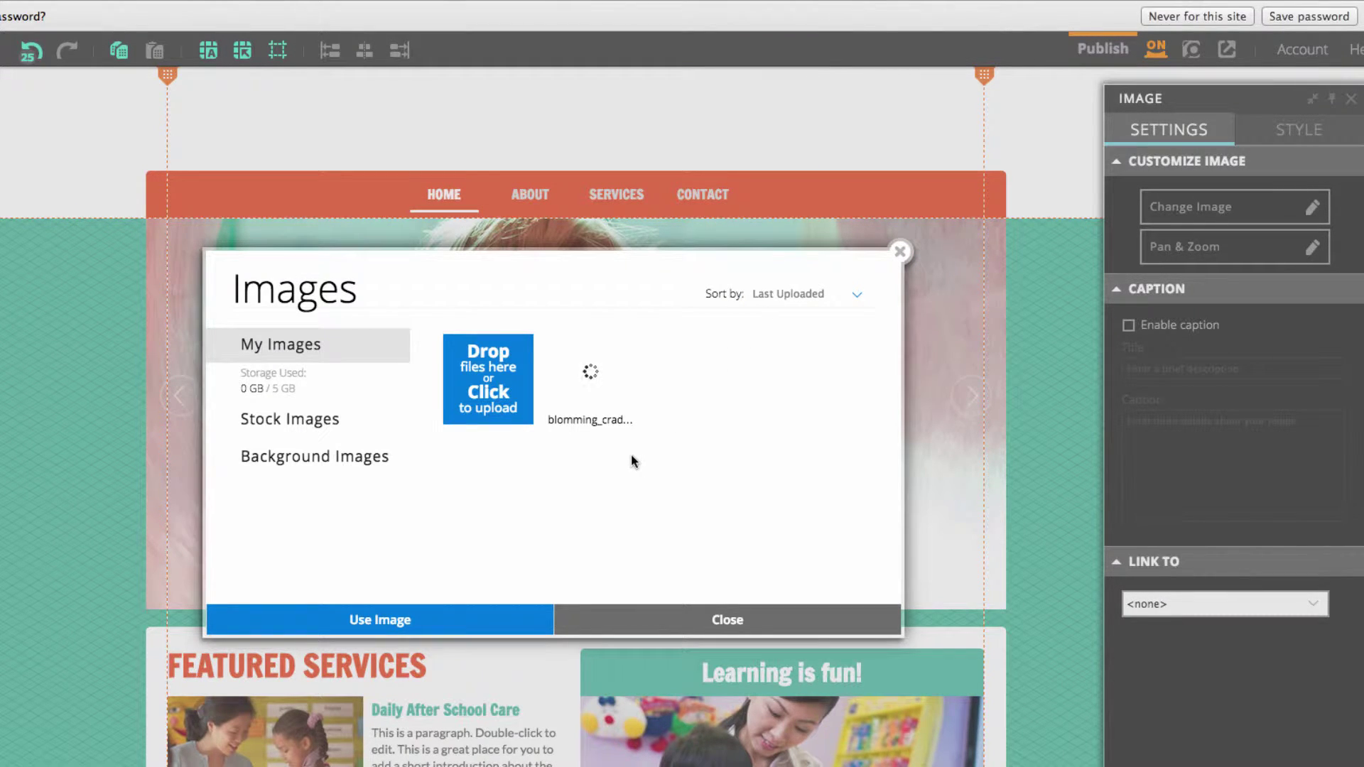
left_click(590, 371)
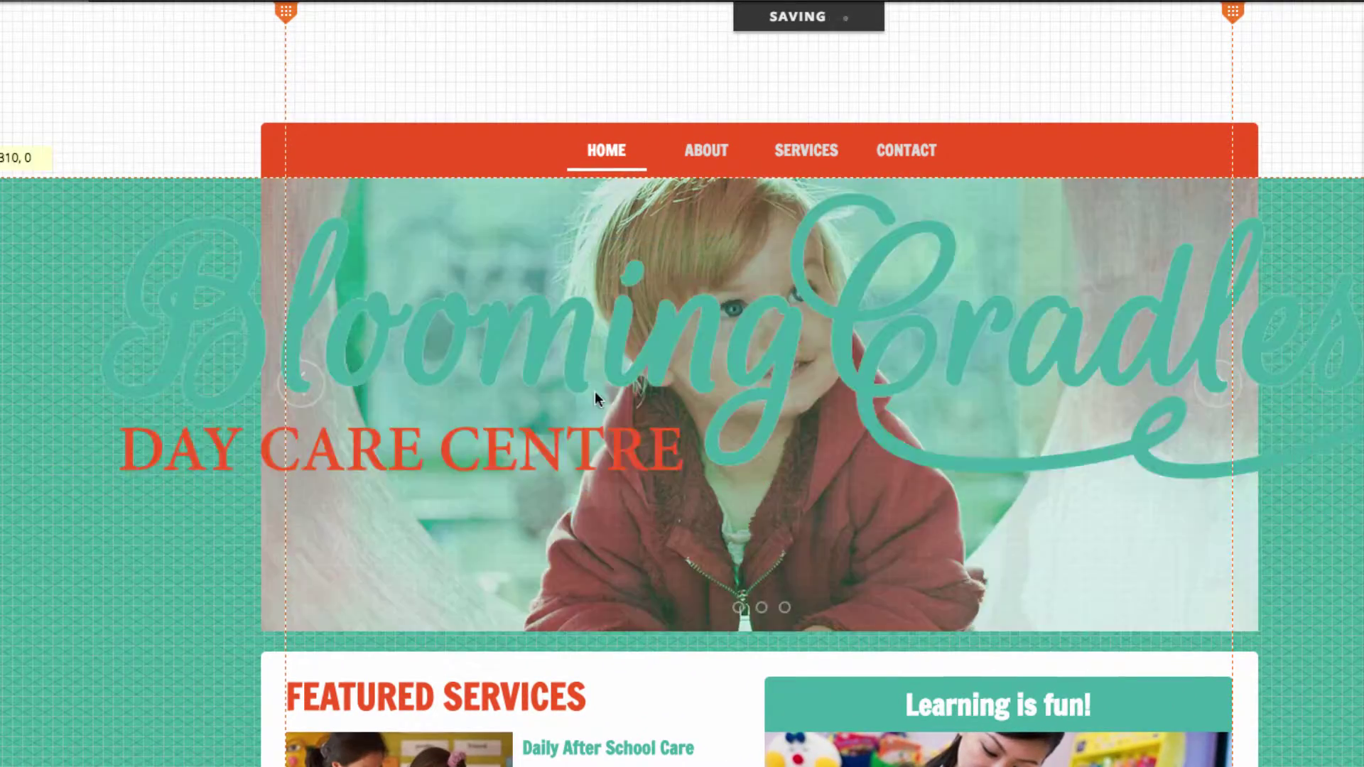
Scale the logo down, centre it in the white header above the menu, and show it on all pages
left_click_drag(595, 391, 477, 412)
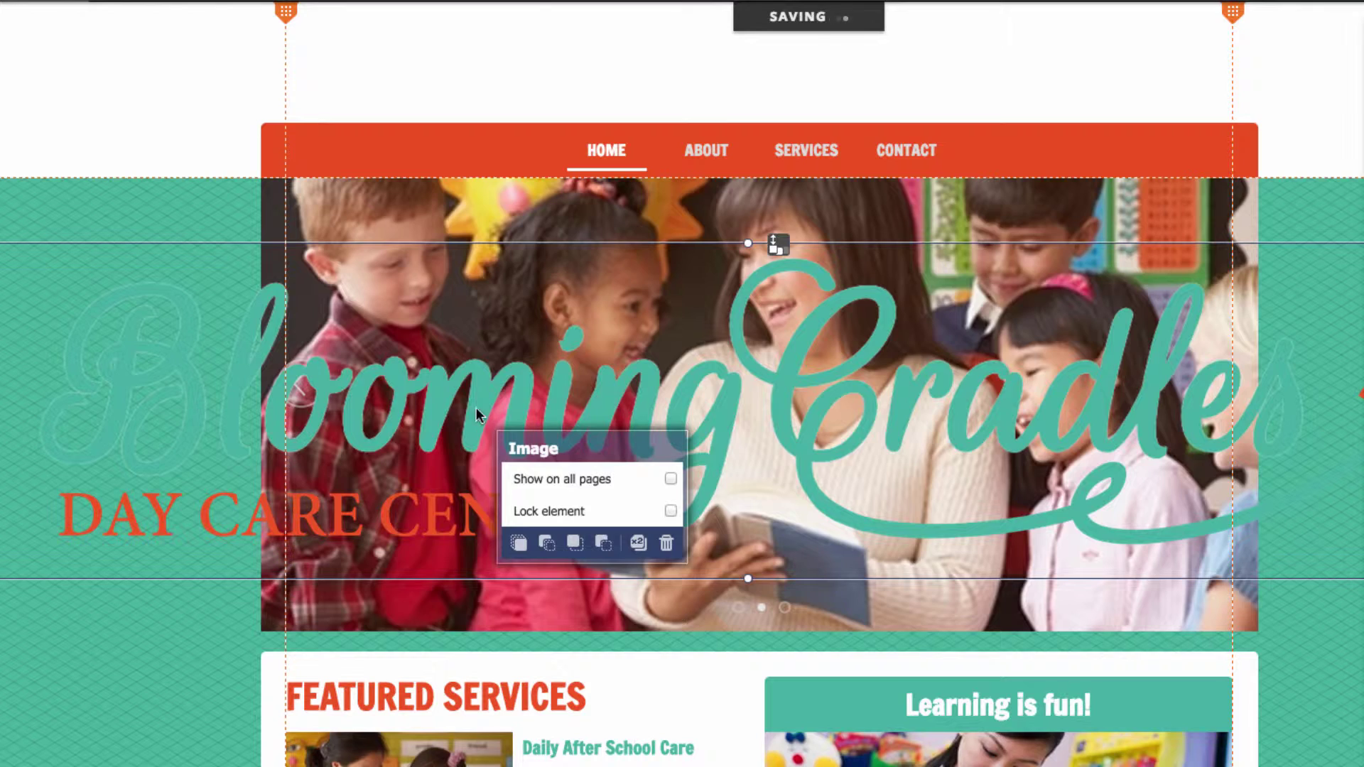
left_click_drag(7, 284, 867, 503)
left_click_drag(1309, 551, 692, 71)
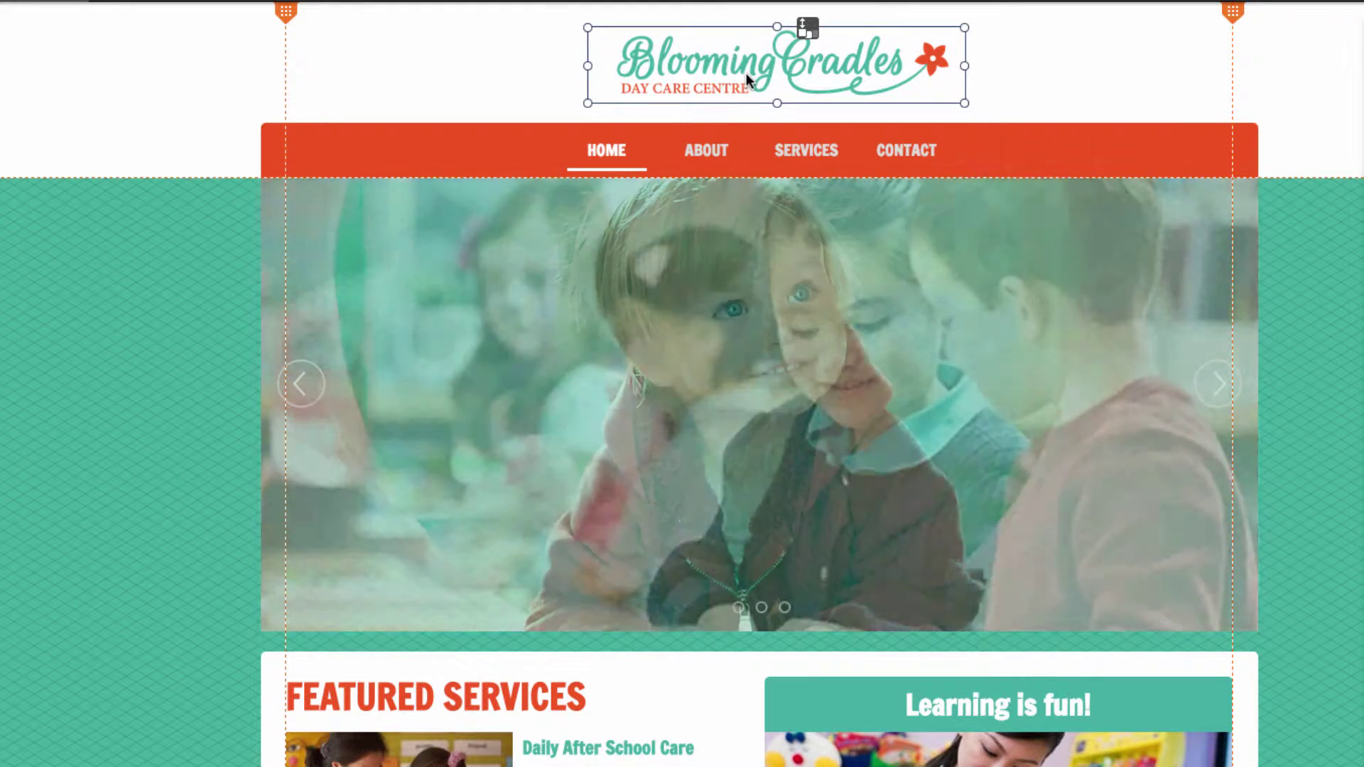
left_click(746, 74)
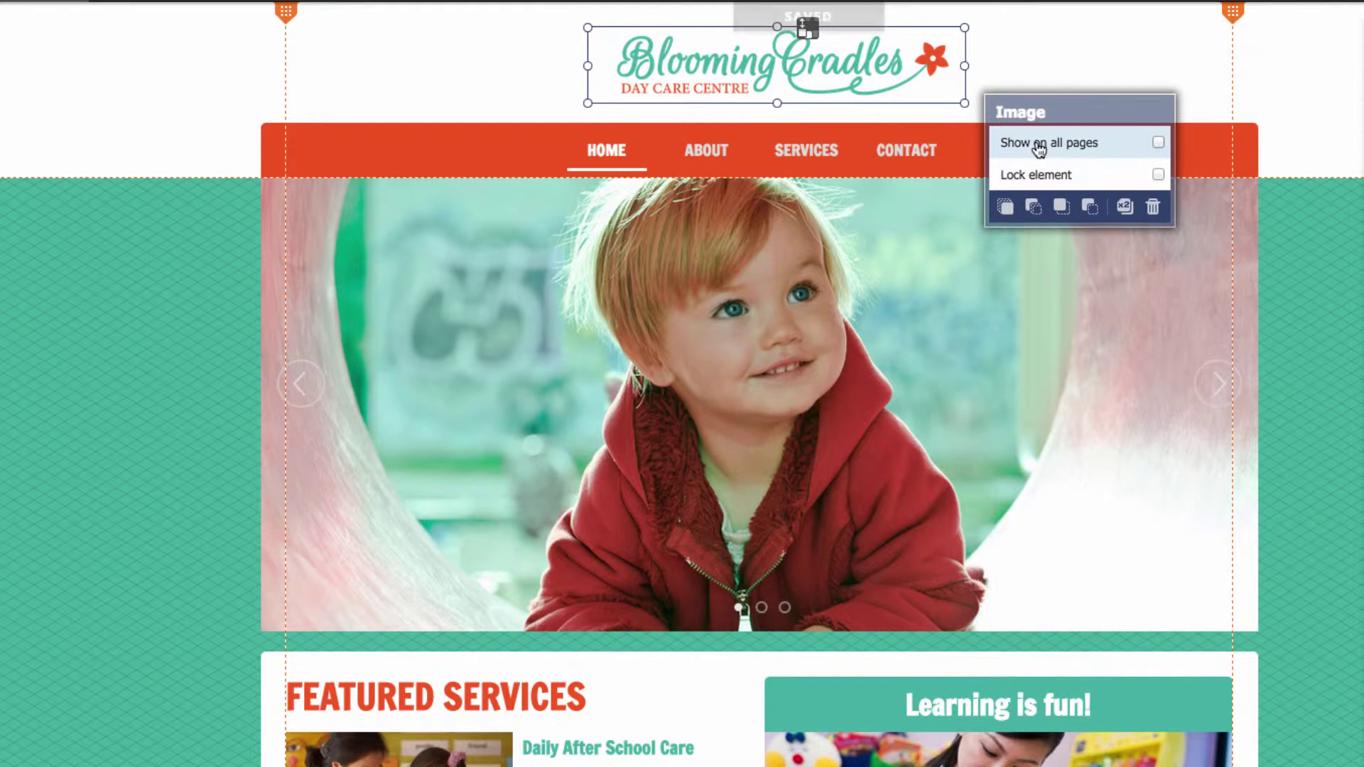
left_click(1158, 142)
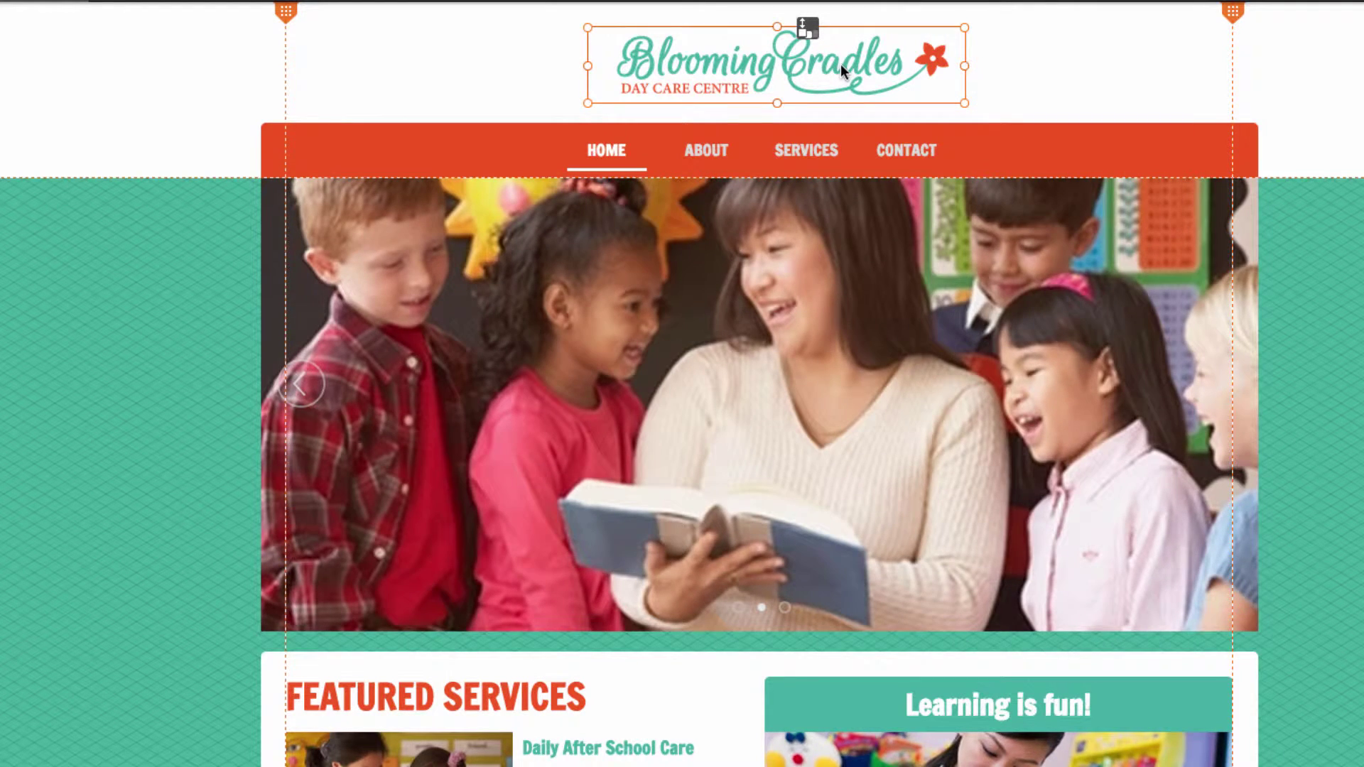
left_click(1315, 64)
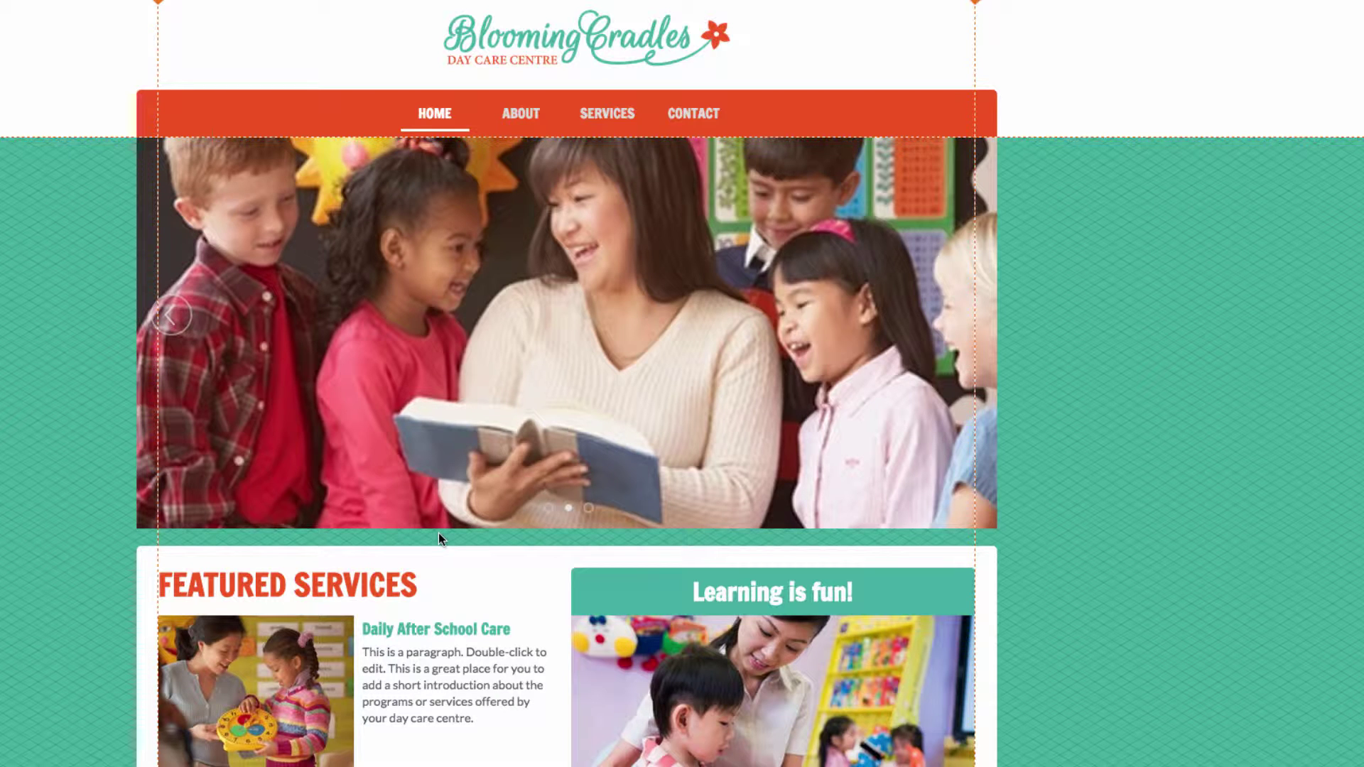
Replace the Daily After School Care placeholder with the intro text from the document
left_click(450, 668)
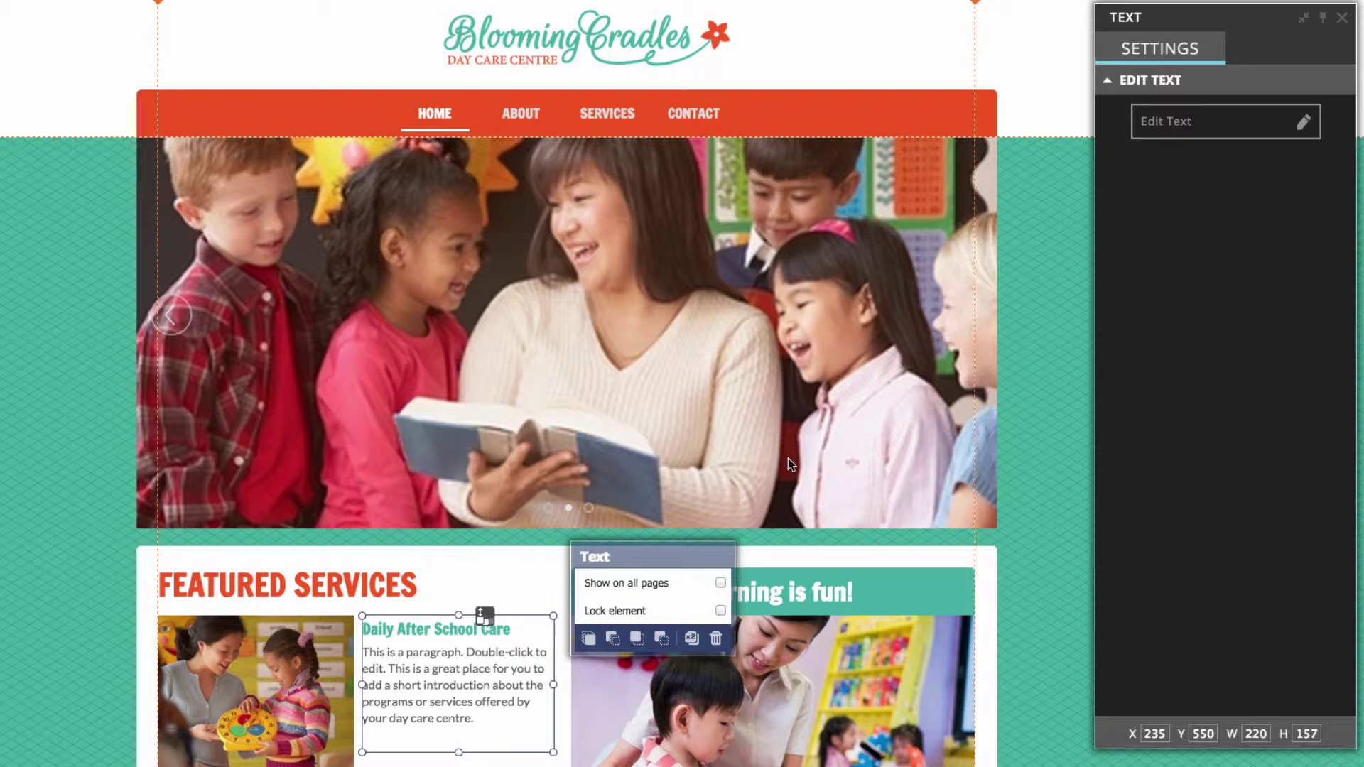
left_click(1208, 127)
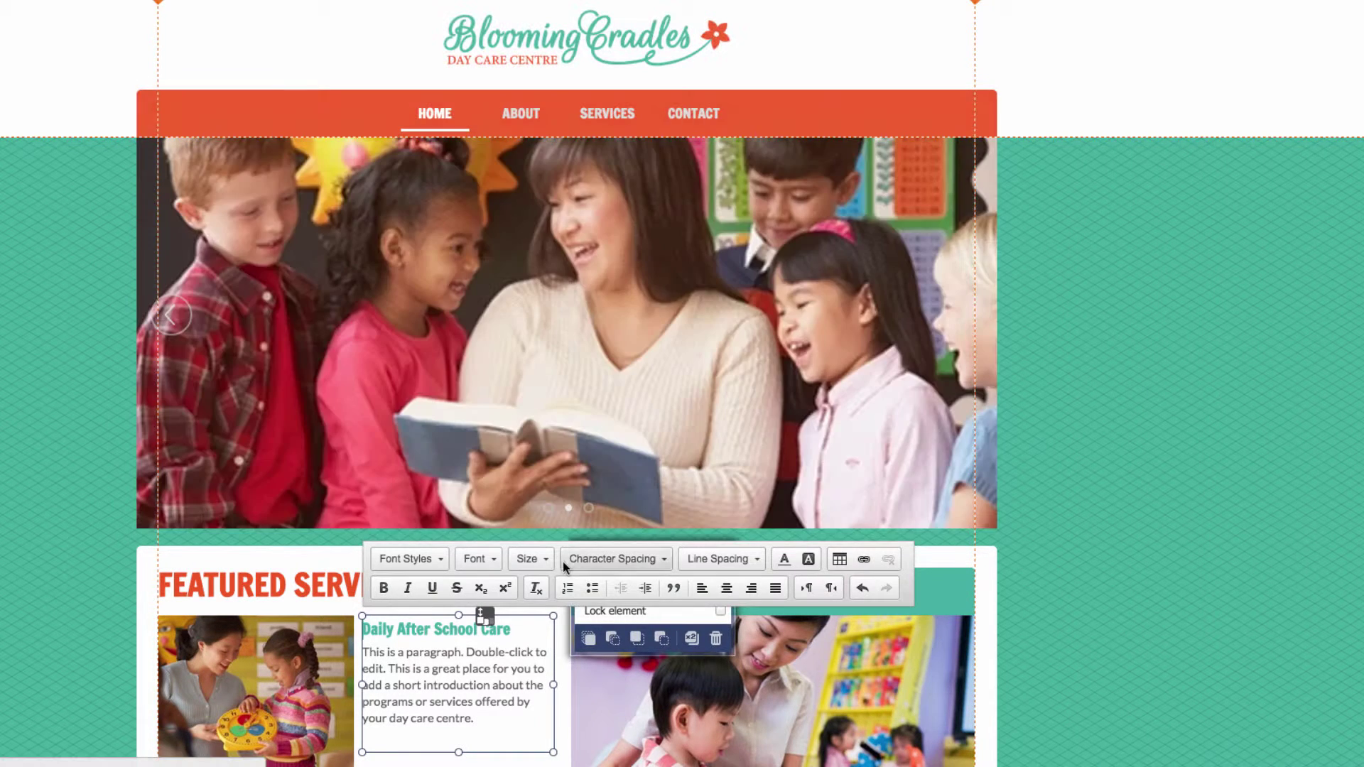
left_click_drag(473, 719, 364, 654)
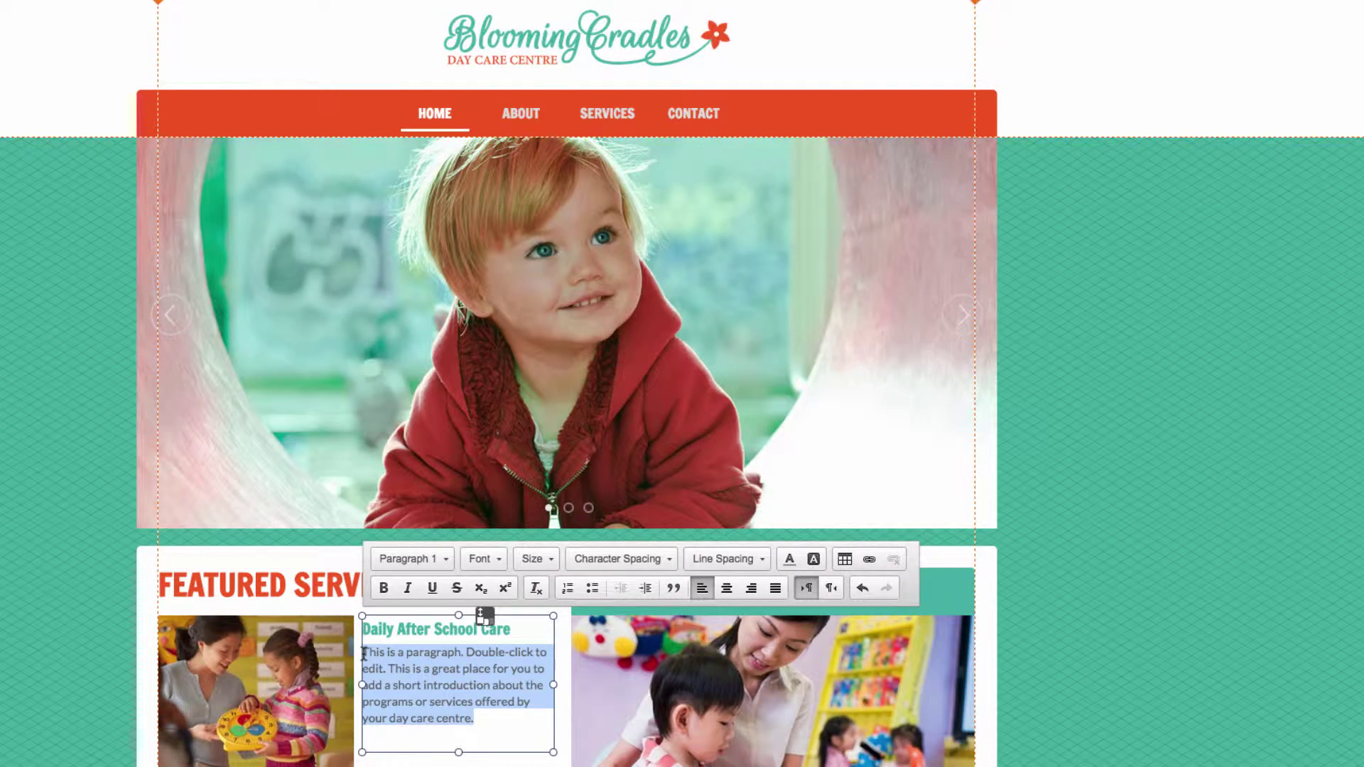
scroll(398, 648, "down", 4)
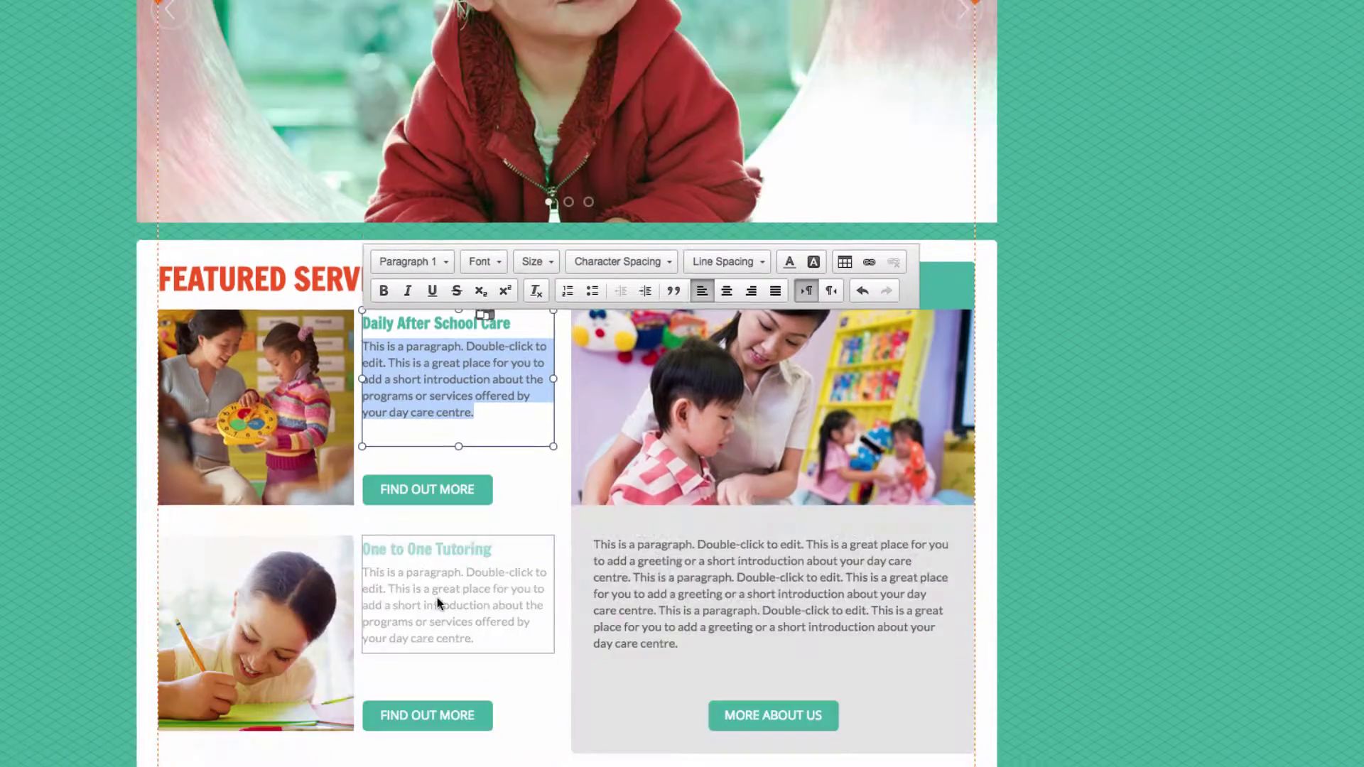
left_click(1023, 736)
left_click_drag(660, 13, 904, 29)
key("super+c")
key("super+Tab")
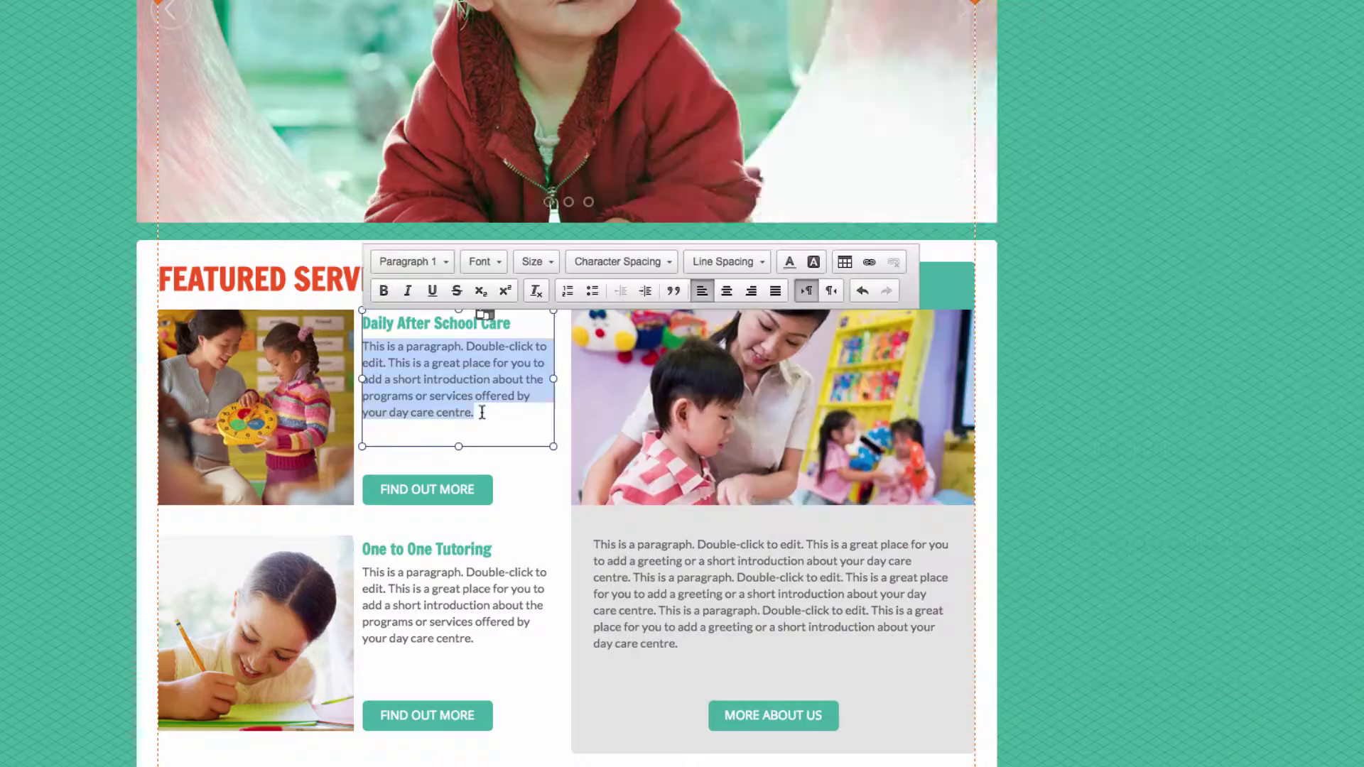
key("super+v")
Replace the One to One Tutoring placeholder with the staff sentence from the document
double_click(454, 605)
left_click_drag(474, 637, 364, 571)
left_click(1023, 736)
left_click_drag(1077, 176, 657, 177)
key("super+v")
Replace the Learning is fun paragraph with the day care's commitment list
triple_click(771, 593)
left_click(1023, 736)
left_click_drag(660, 51, 1008, 234)
key("super+c")
key("super+Tab")
key("super+v")
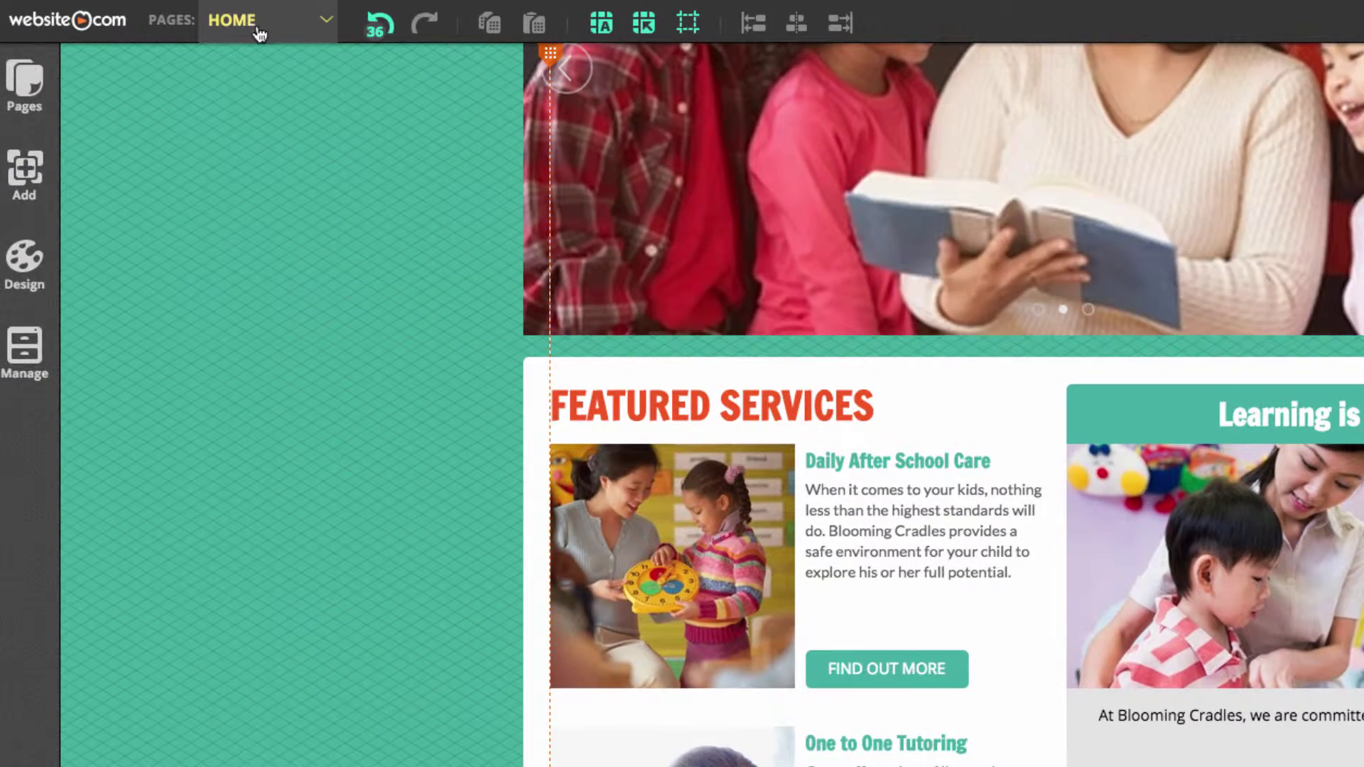
Go to the About page and delete the first staff member's placeholder bio
left_click(282, 28)
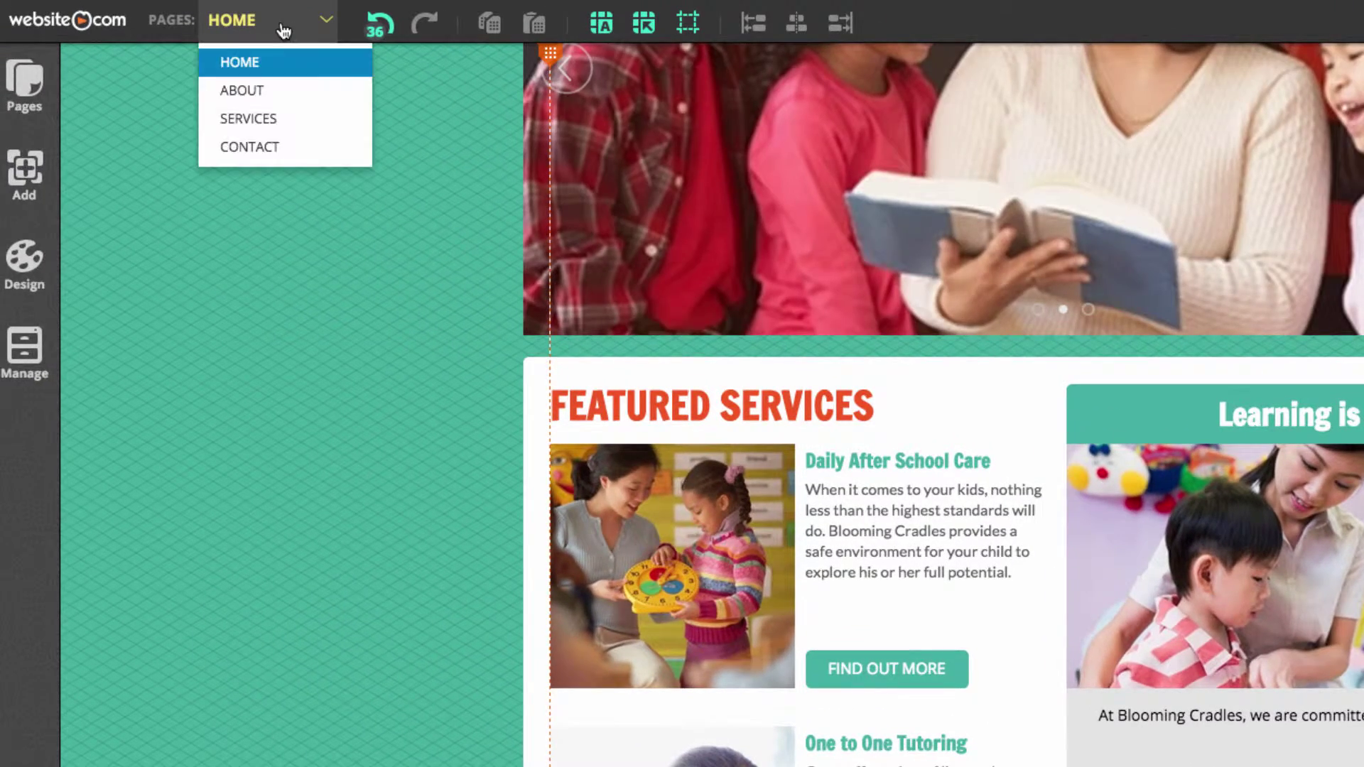
left_click(274, 94)
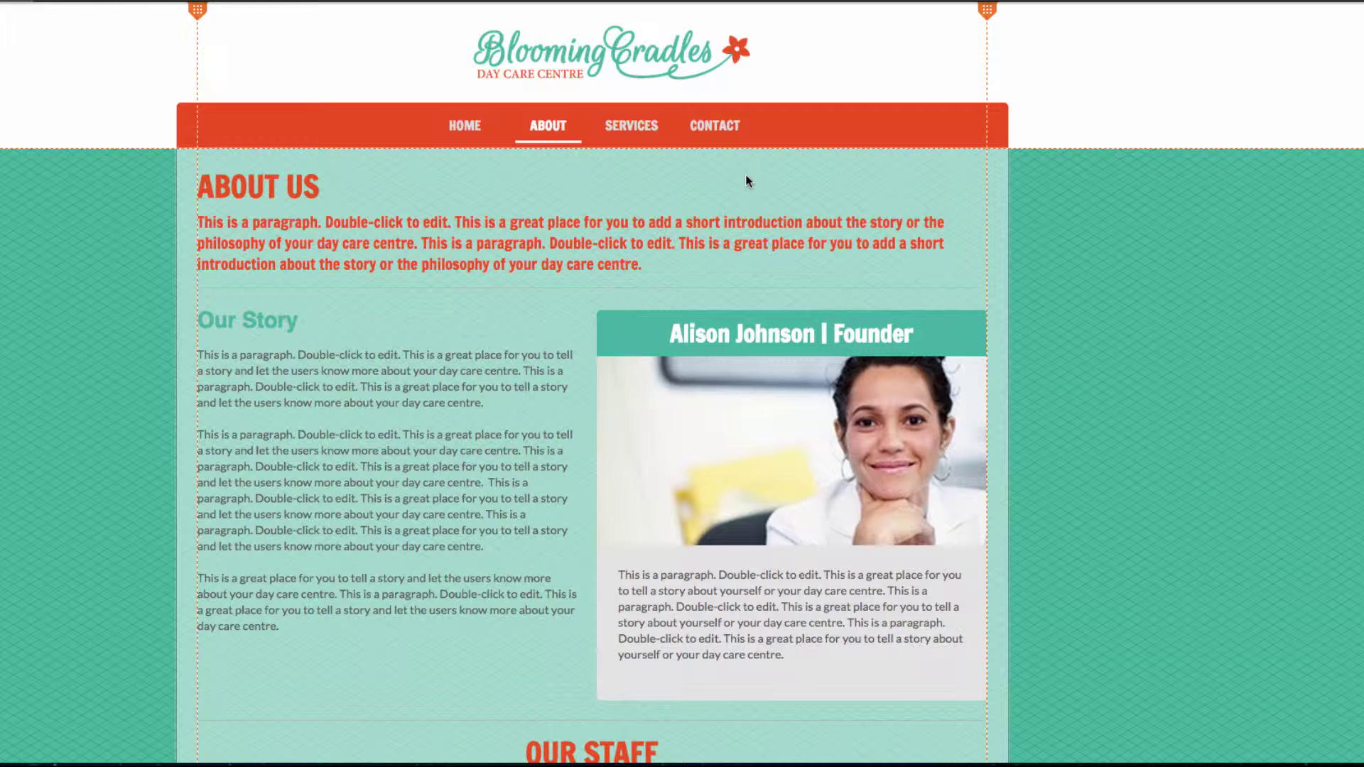
scroll(697, 283, "down", 9)
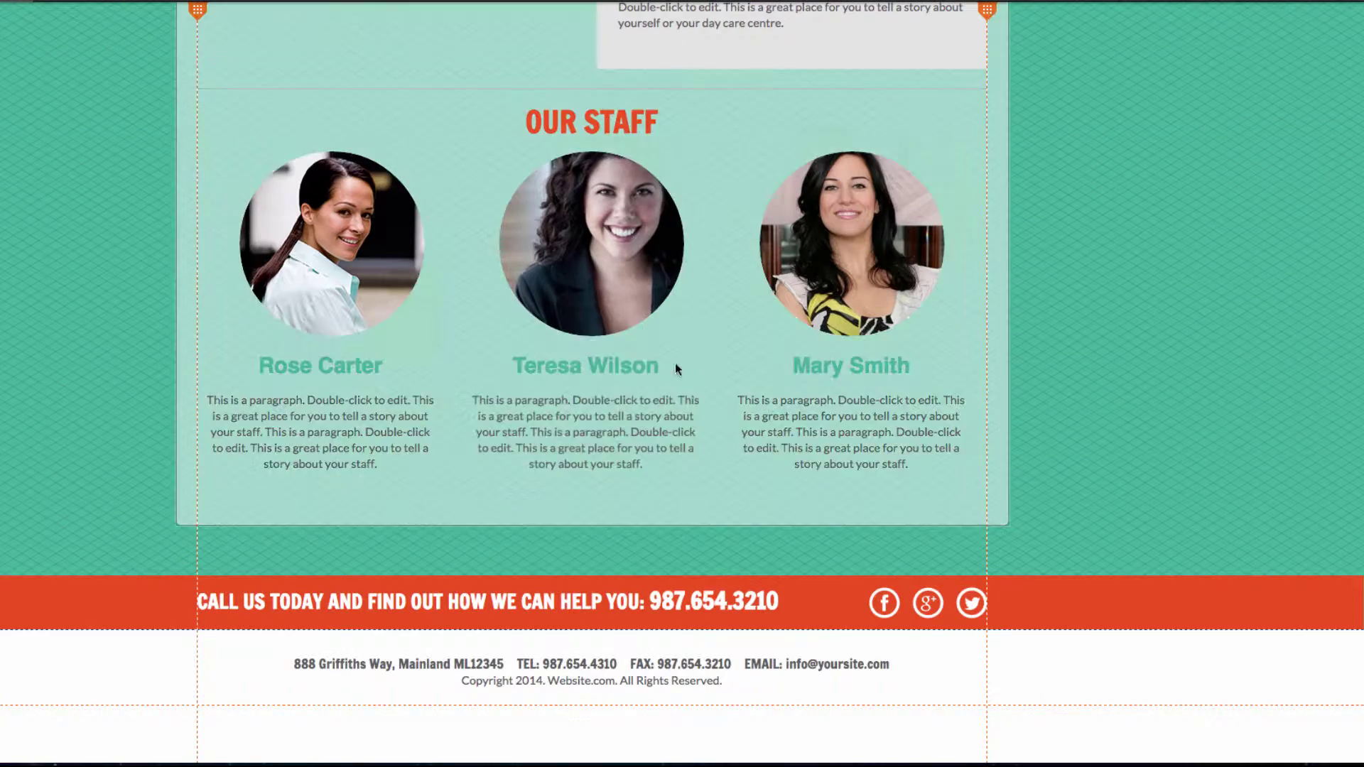
left_click(397, 469)
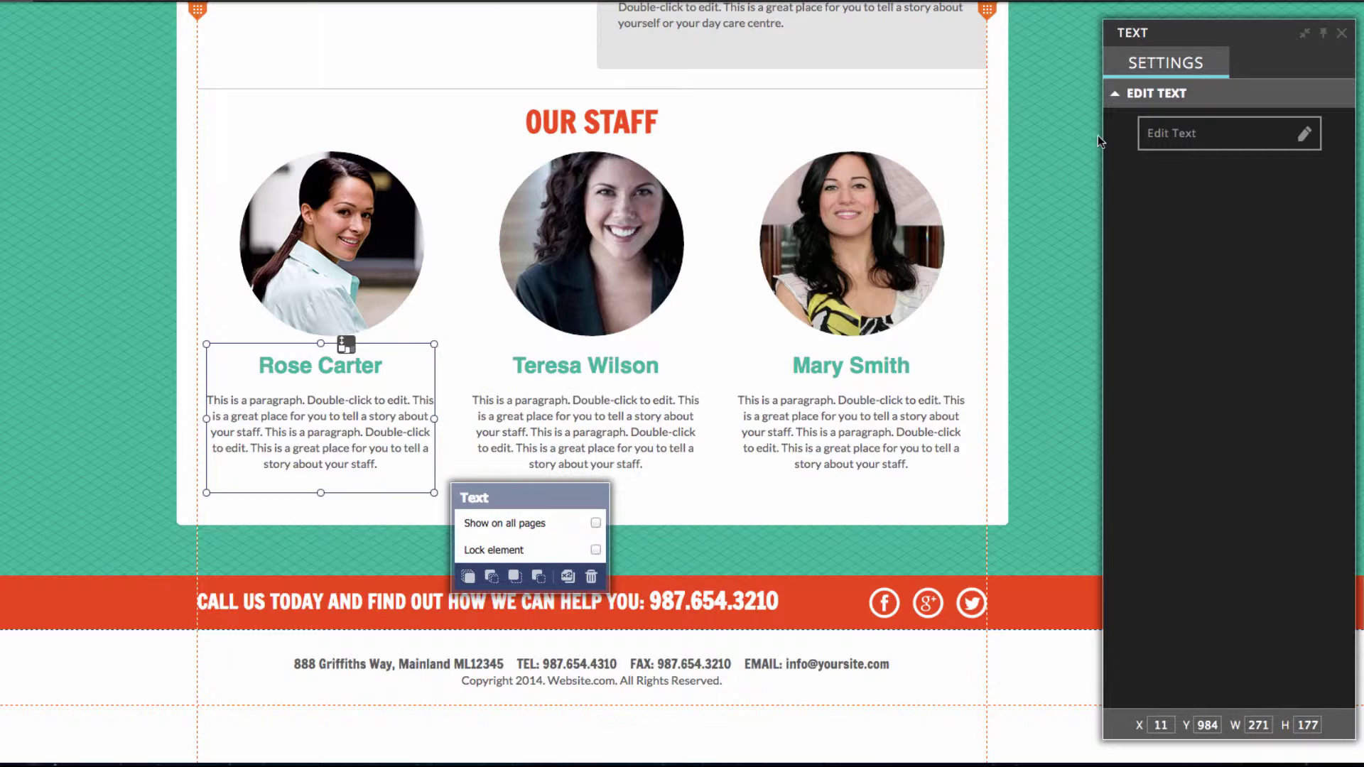
left_click(1220, 131)
left_click_drag(377, 465, 204, 401)
key("BackSpace")
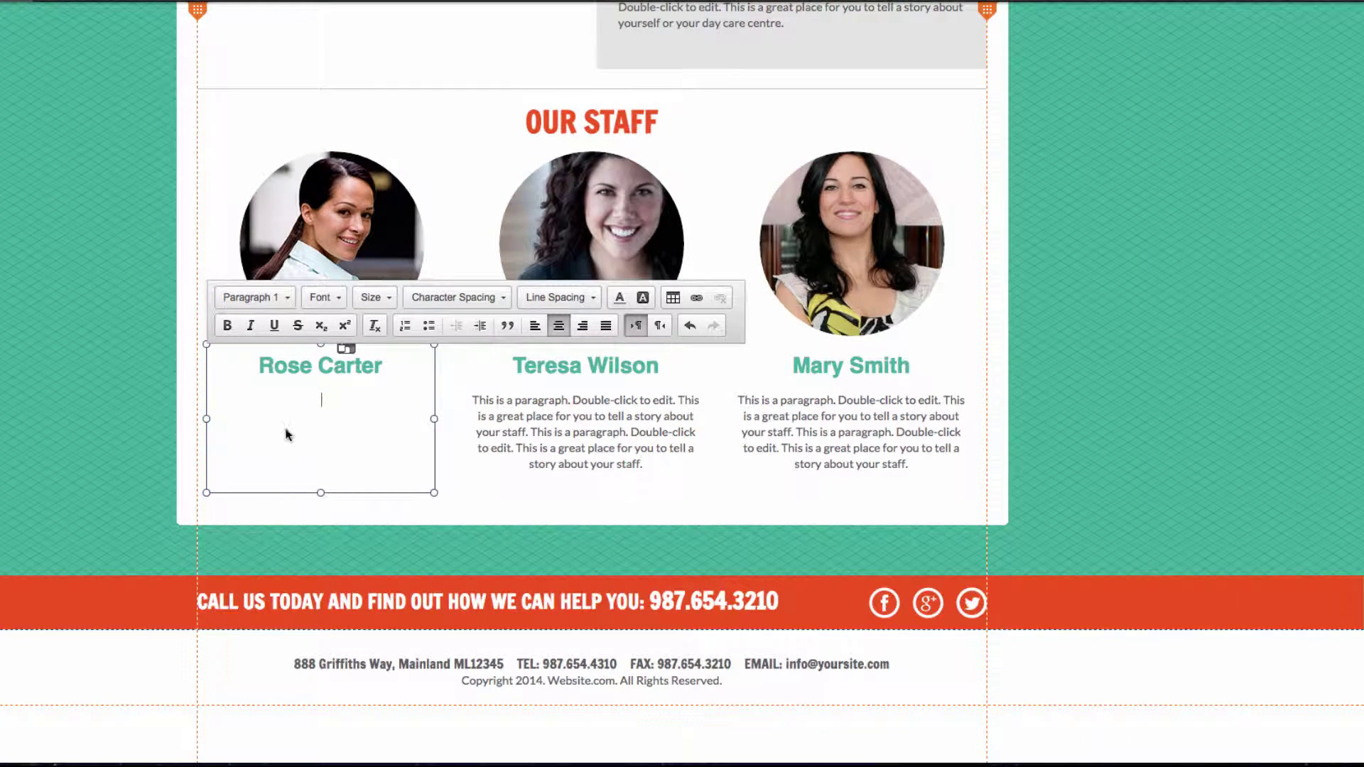
Delete the placeholder bios under the middle and third staff names
left_click(555, 458)
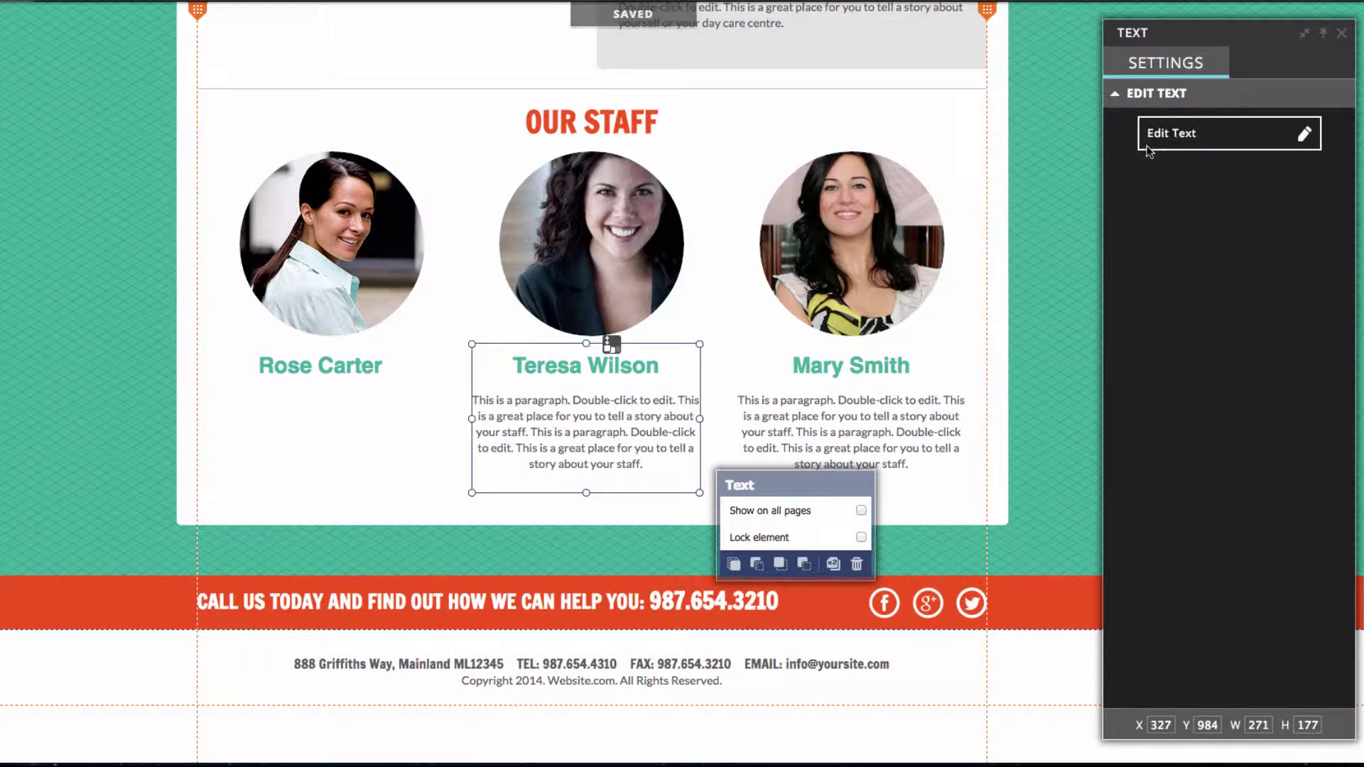
left_click(1148, 146)
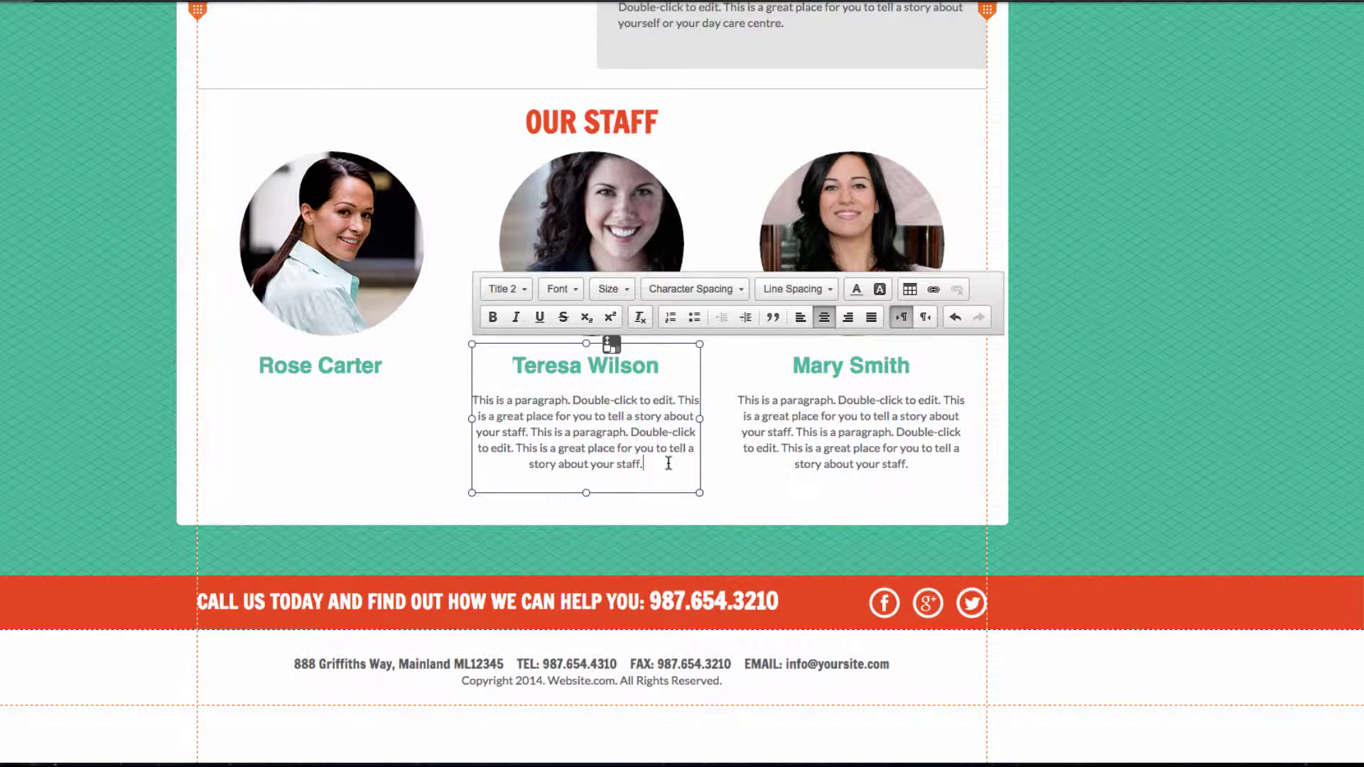
left_click_drag(669, 463, 469, 398)
key("BackSpace")
left_click(876, 442)
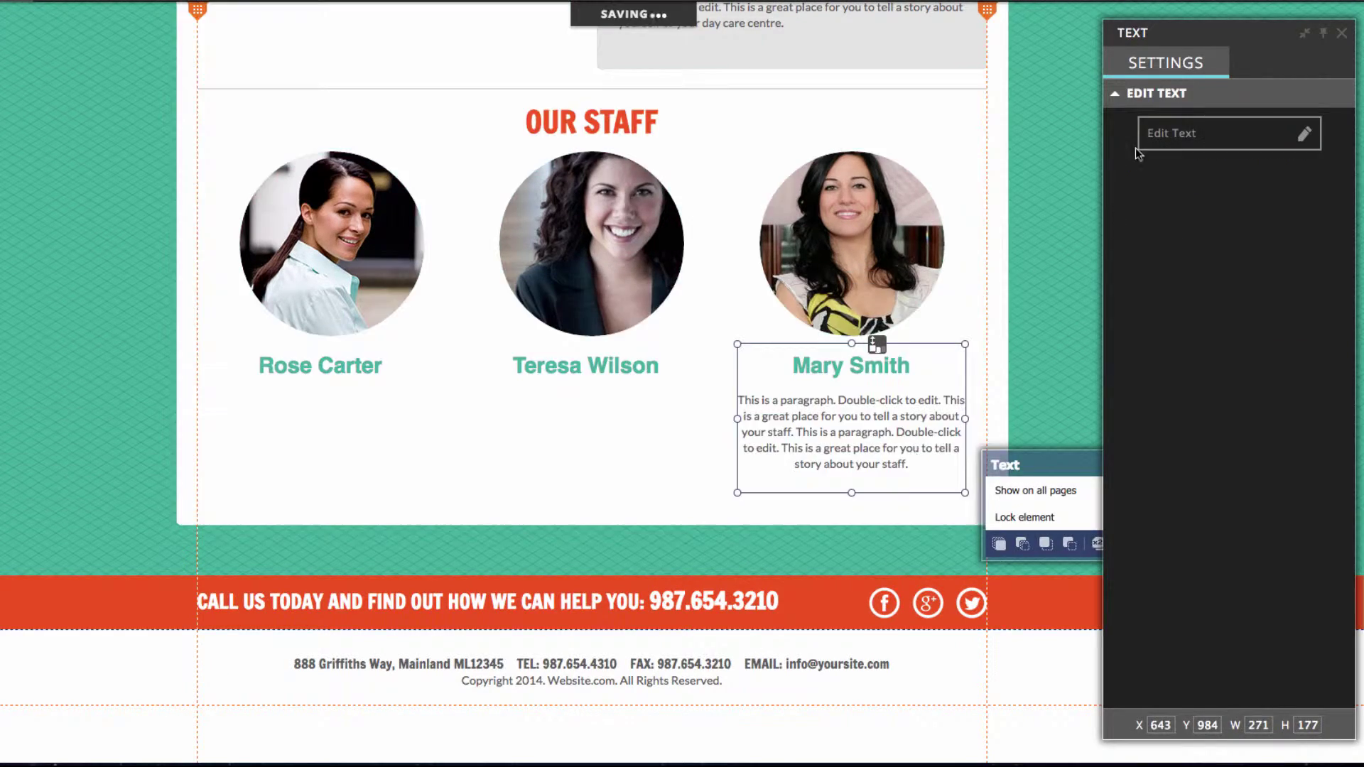
left_click(1148, 146)
left_click_drag(910, 472, 740, 399)
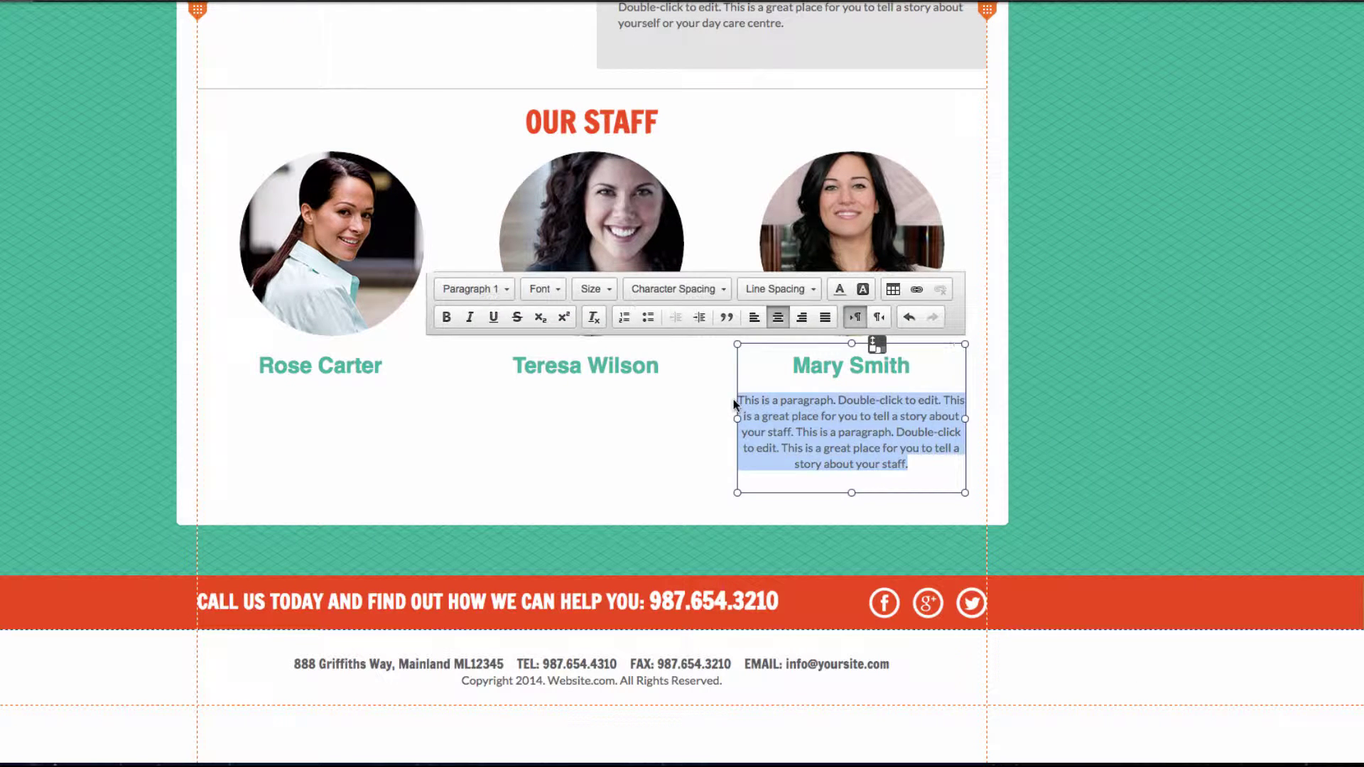
key("BackSpace")
key("Escape")
left_click(1106, 352)
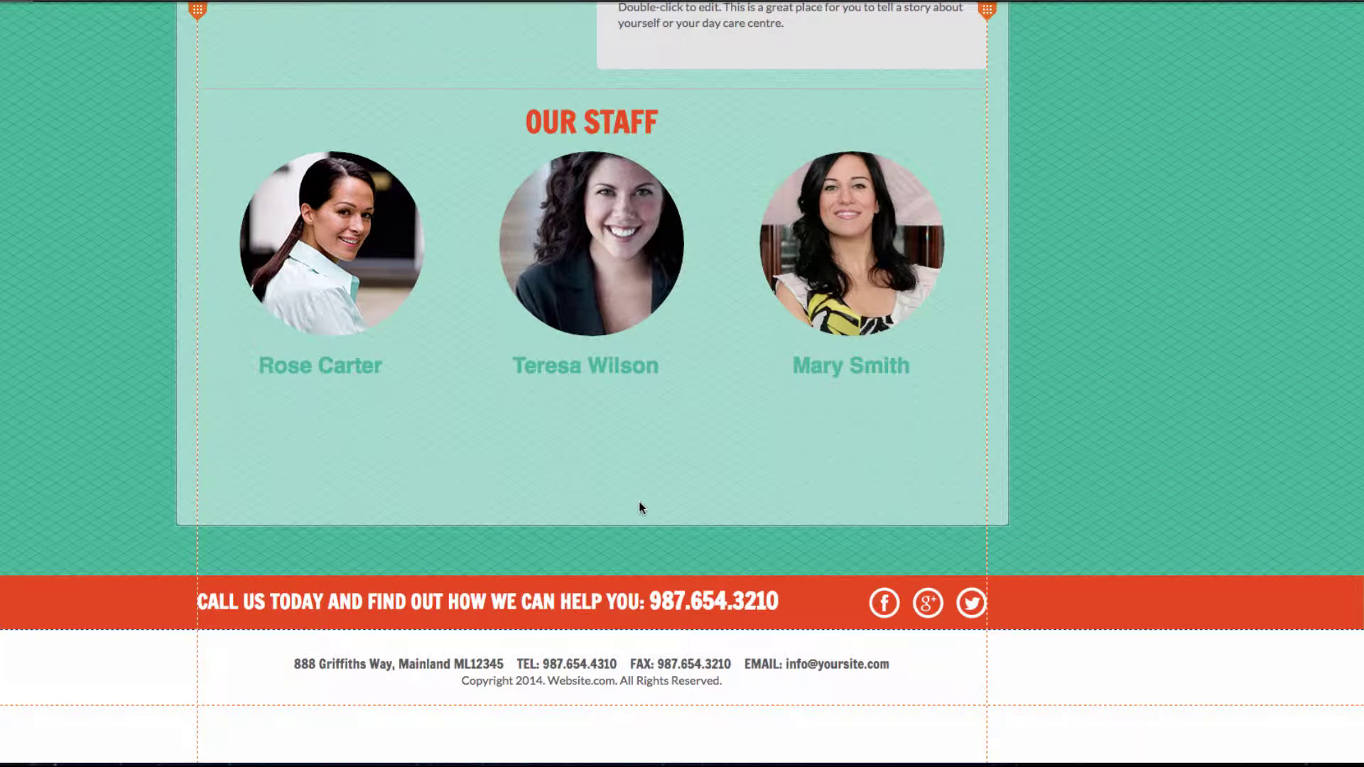
Shorten the white staff section box to end just below the staff names
left_click(640, 507)
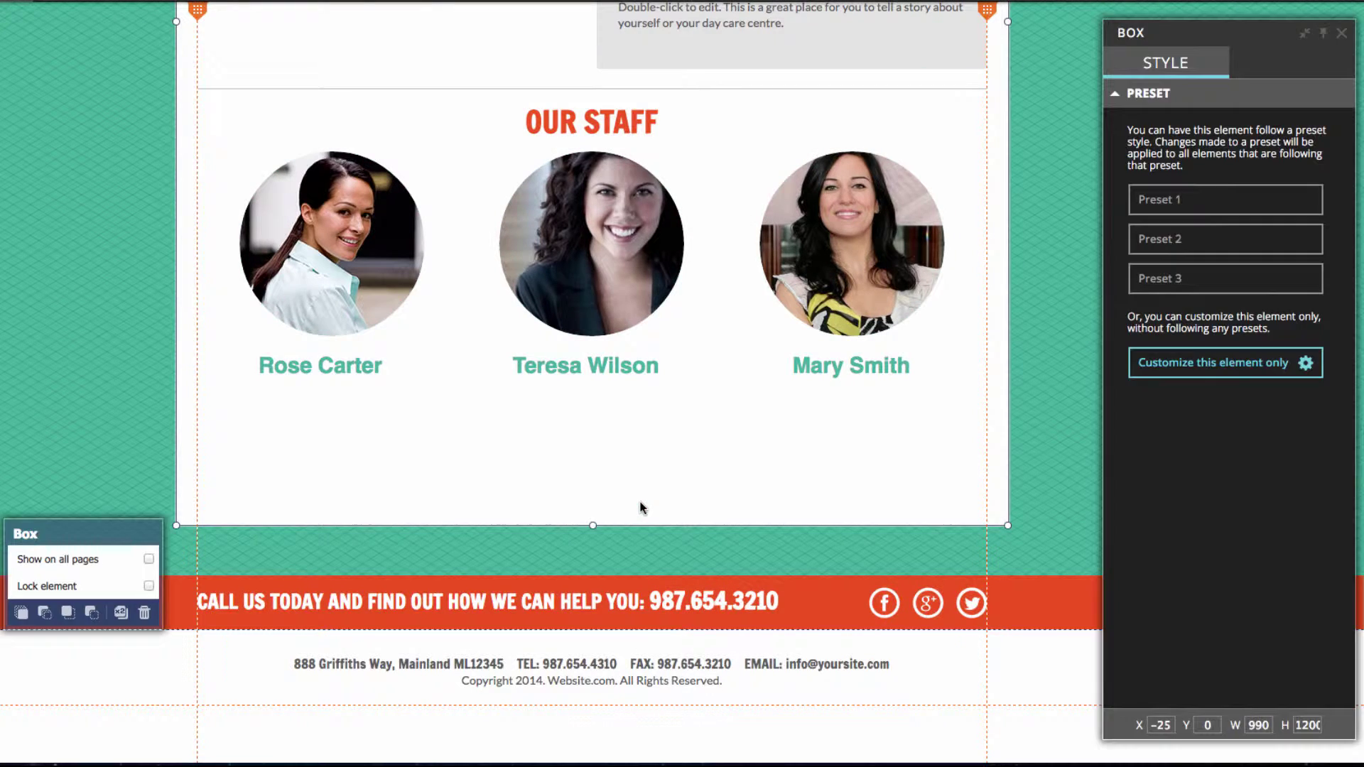
left_click_drag(593, 527, 601, 395)
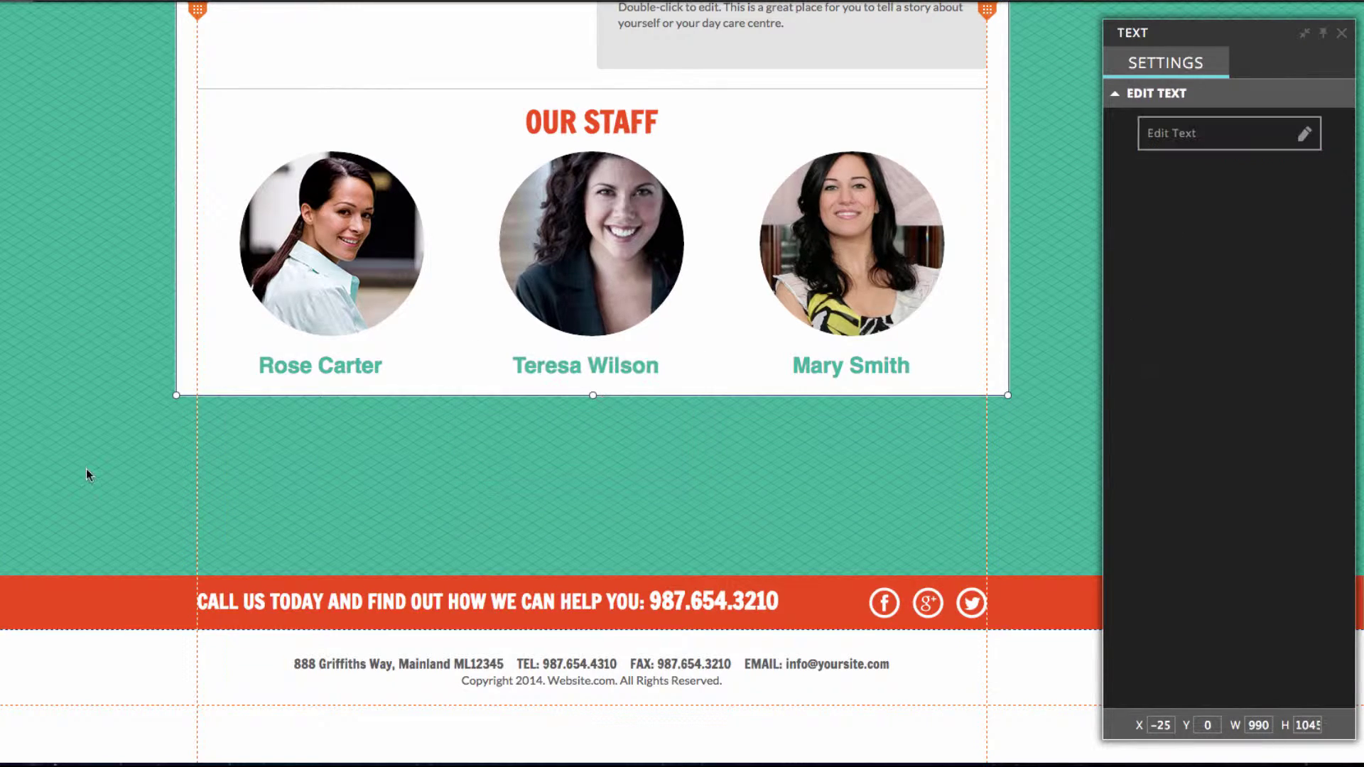
scroll(63, 382, "up", 6)
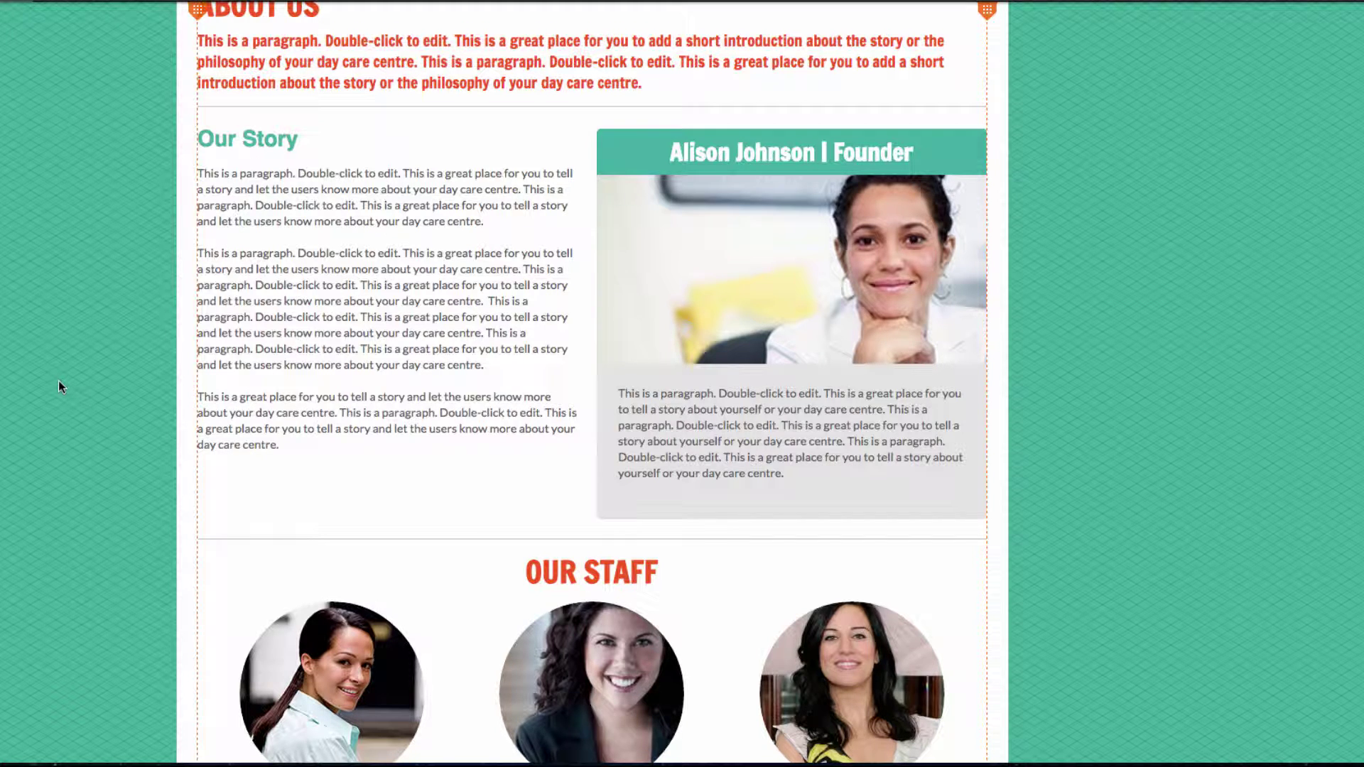
Paste the Our goals paragraph from the document into the About Us intro
scroll(60, 383, "up", 2)
left_click(398, 185)
key("super+Tab")
triple_click(710, 245)
key("ctrl+c")
key("super+Tab")
key("ctrl+v")
key("super+Tab")
Fill Our Story and the founder blurb with the family-centered paragraph and principles list
triple_click(710, 293)
key("super+Tab")
left_click_drag(278, 571, 160, 323)
key("ctrl+v")
key("super+Tab")
key("super+Tab")
left_click_drag(415, 347, 192, 304)
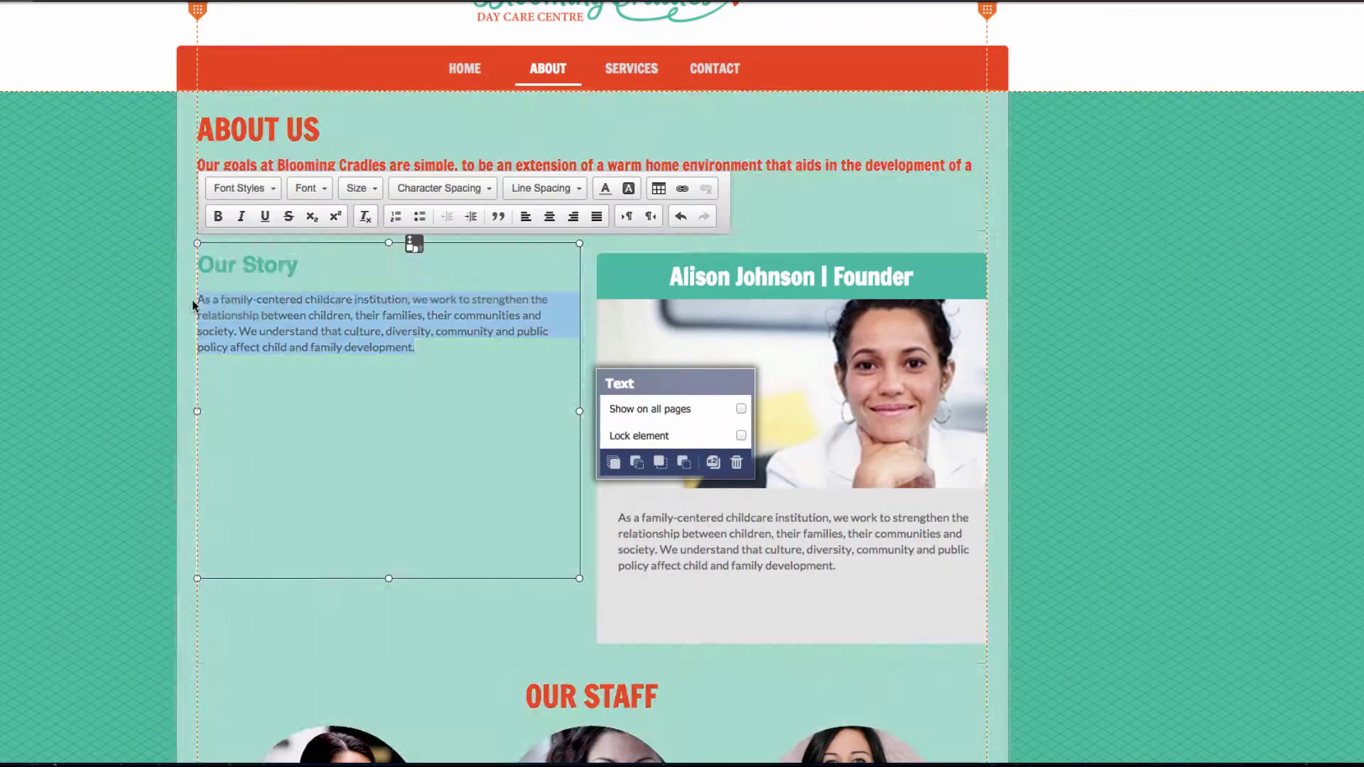
key("ctrl+v")
Review the updated About page, then start adding a new page from the Pages list
scroll(1076, 412, "up", 2)
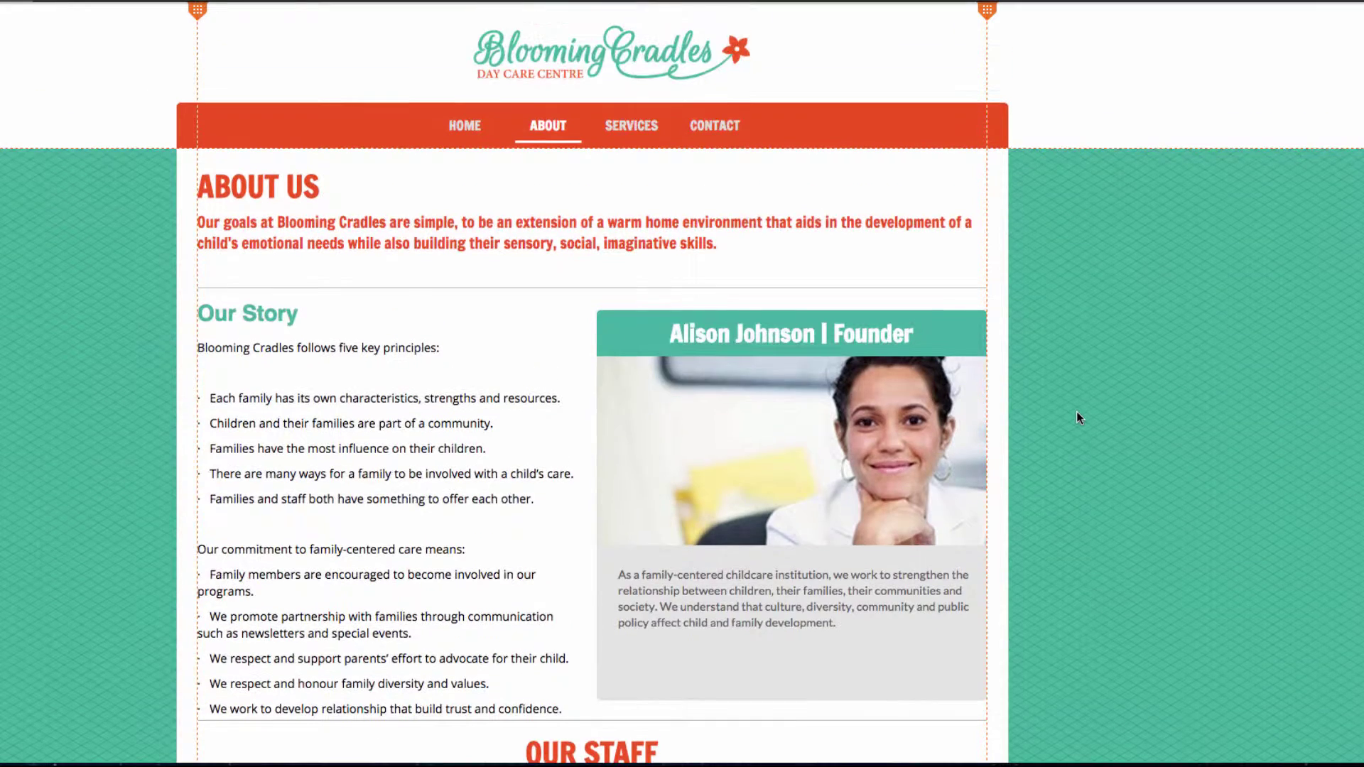
scroll(1076, 412, "down", 9)
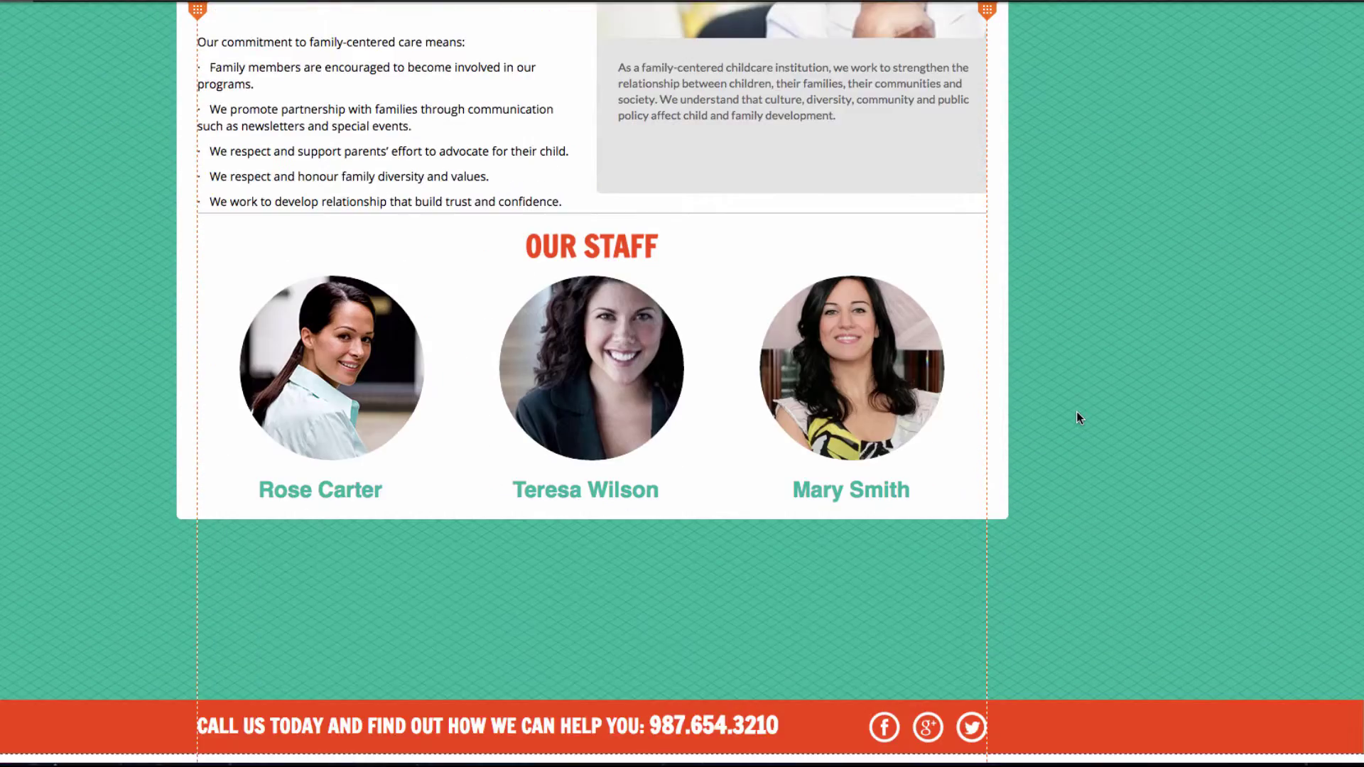
scroll(1076, 412, "up", 10)
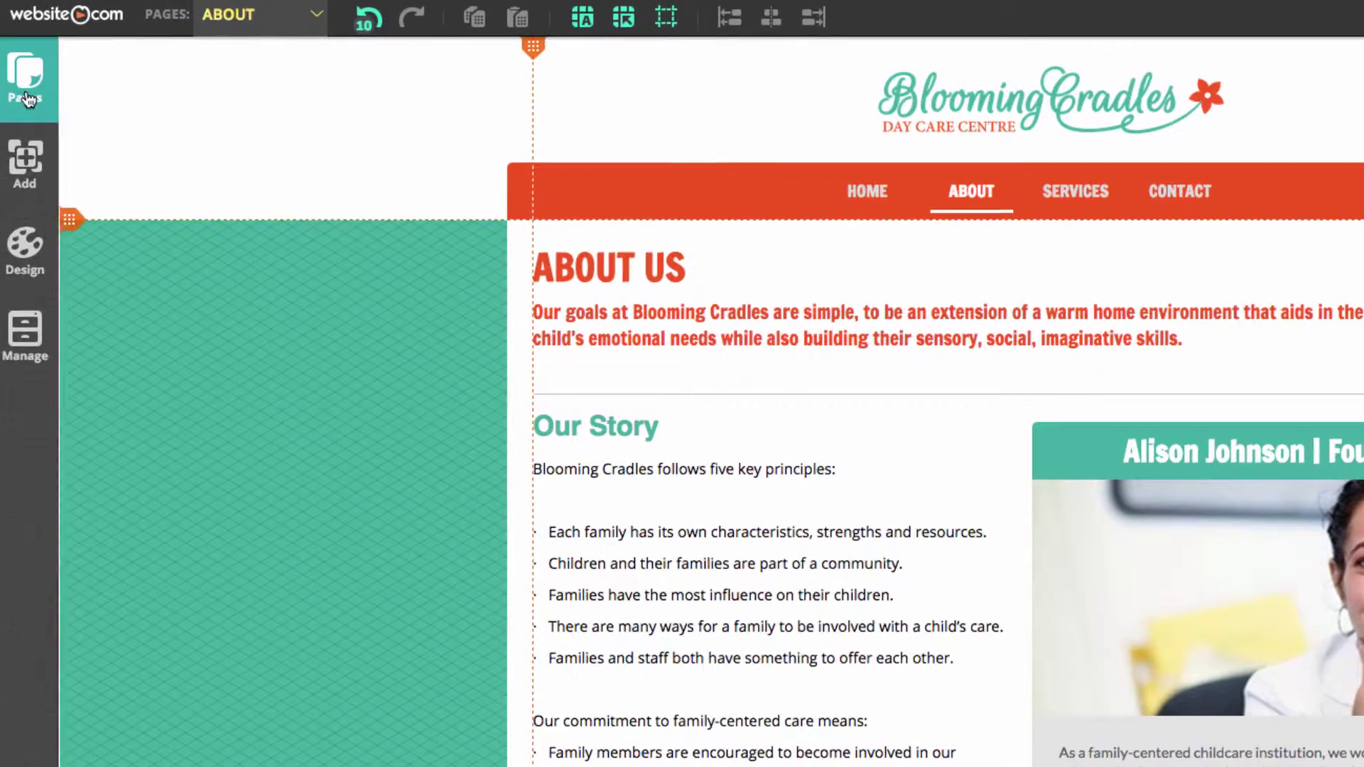
left_click(26, 98)
left_click(186, 186)
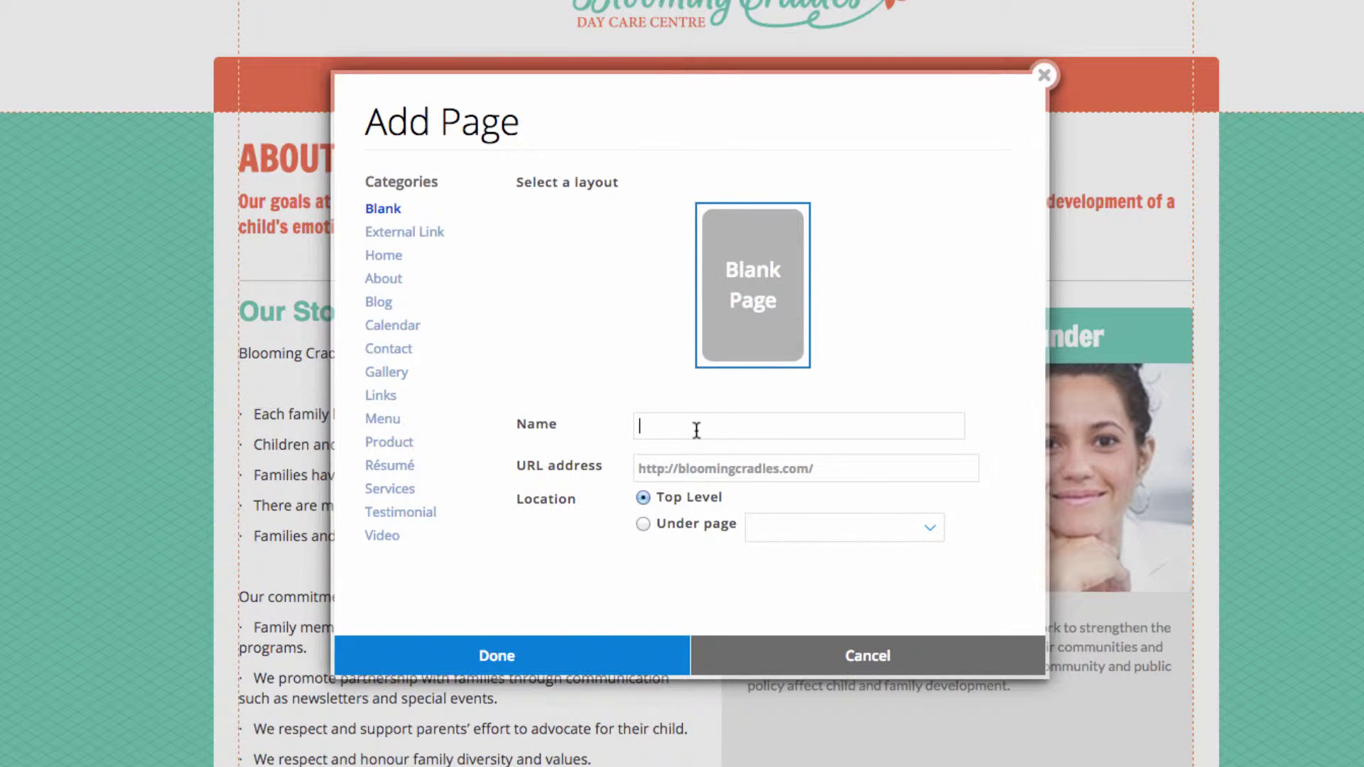
Name the new blank top-level page DAILY DUTIES and create it
type("DAILY DUTIES")
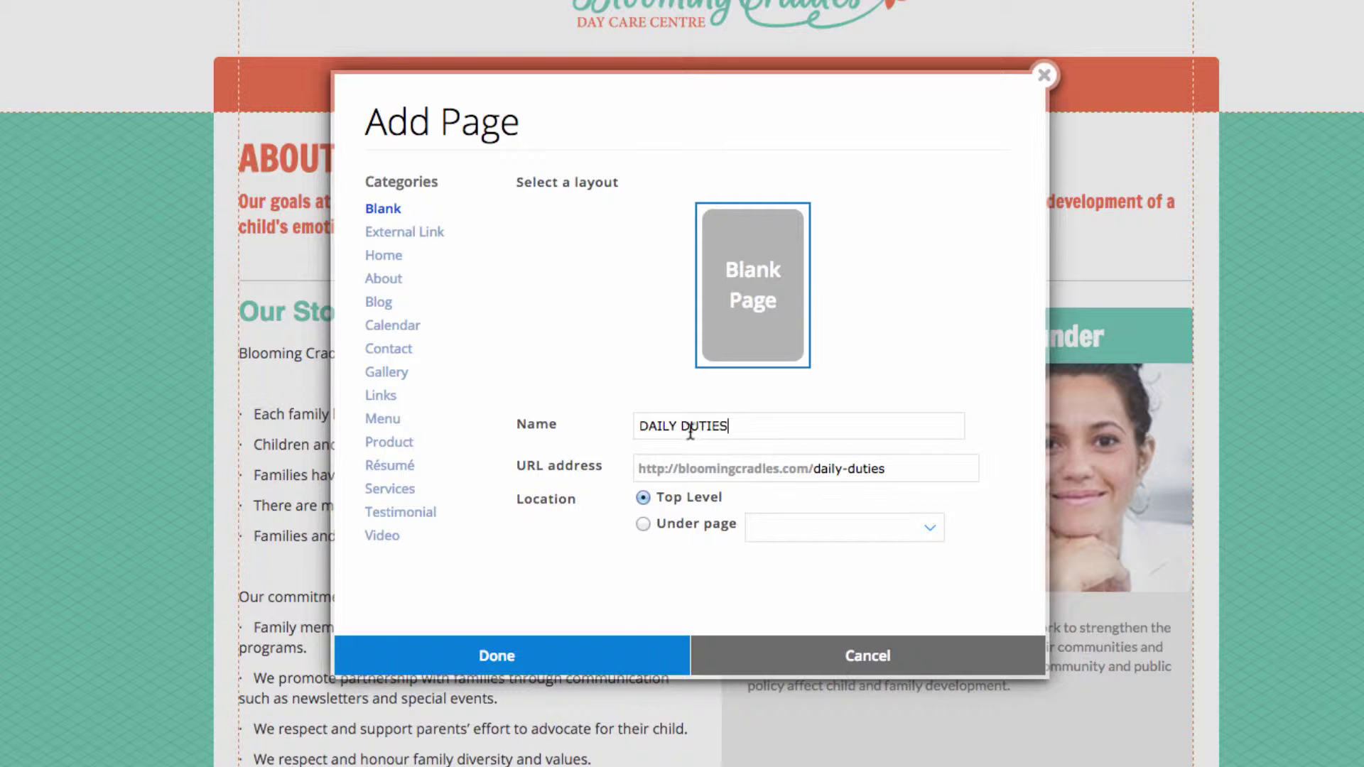
left_click(533, 658)
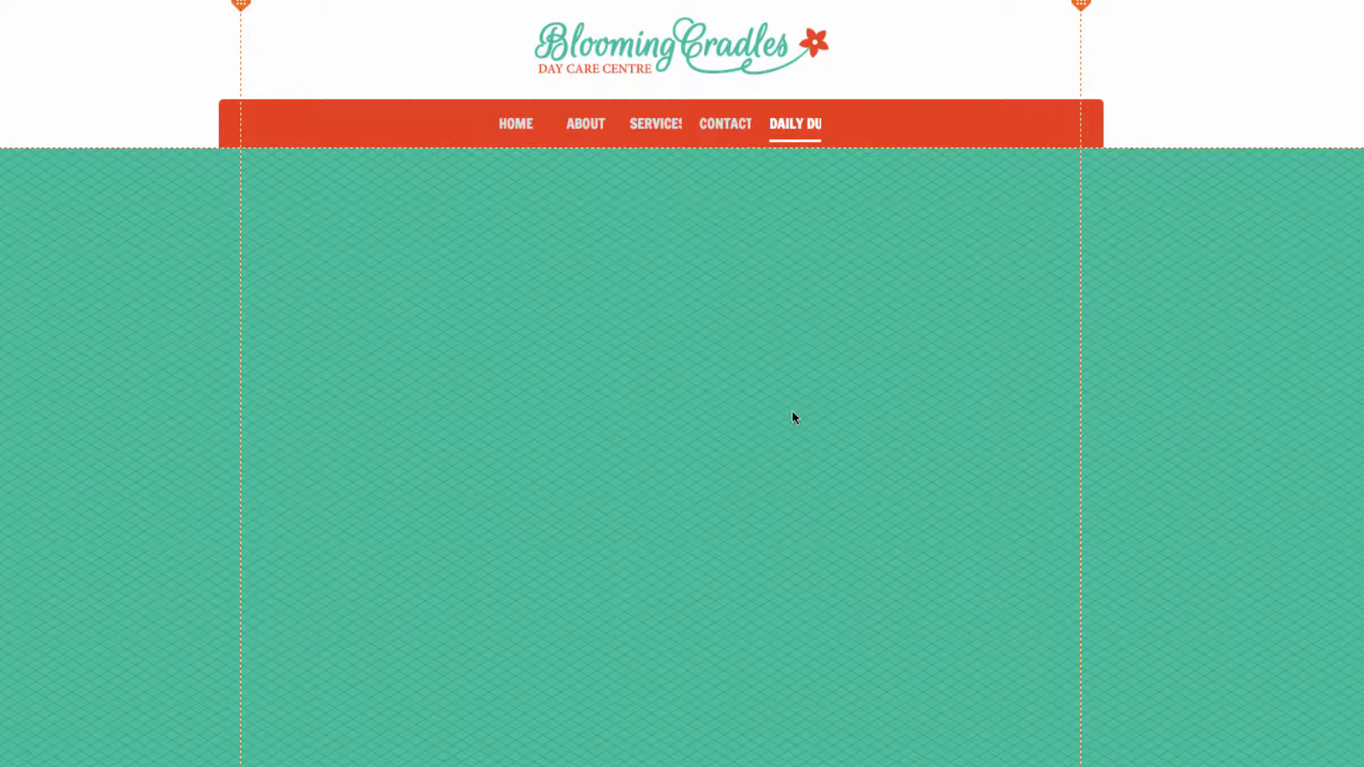
Copy the About page's white content box onto DAILY DUTIES, aligned beneath the navigation bar
left_click(142, 3)
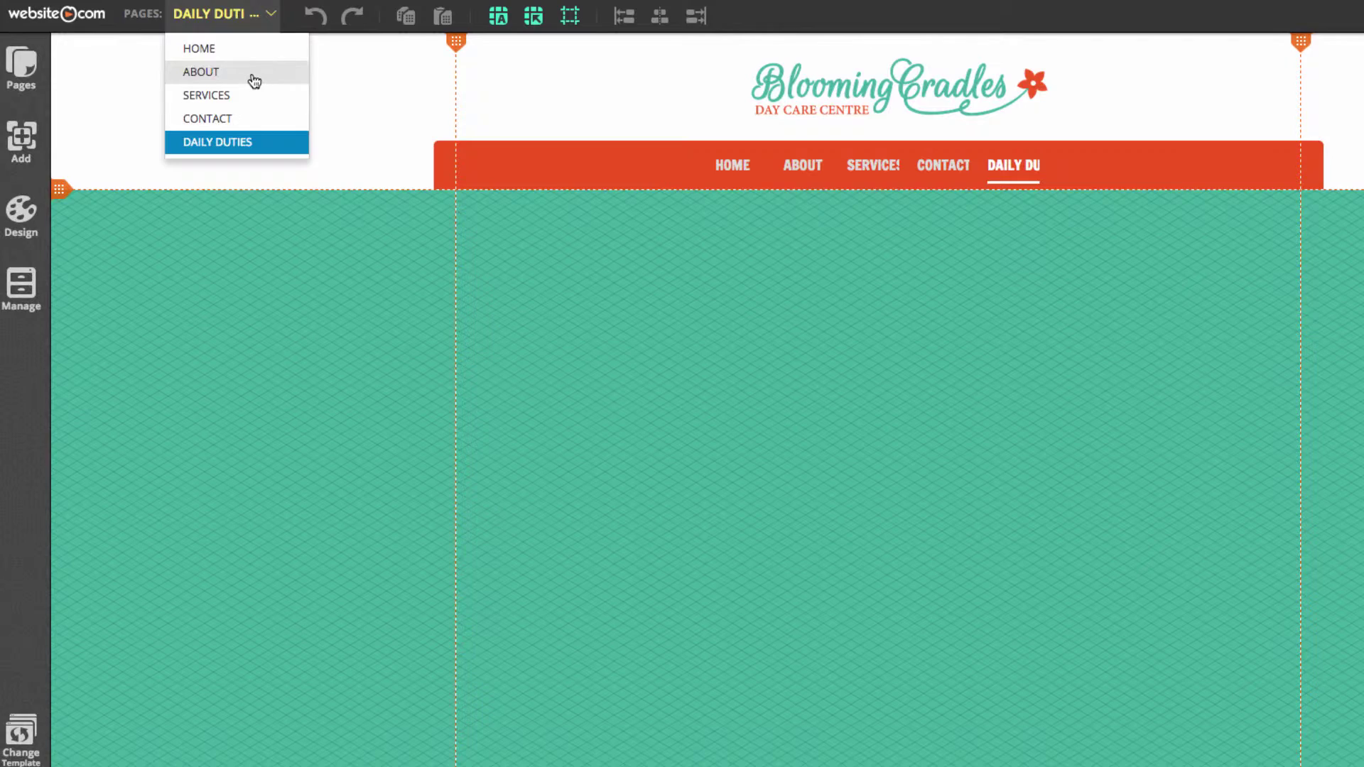
left_click(145, 54)
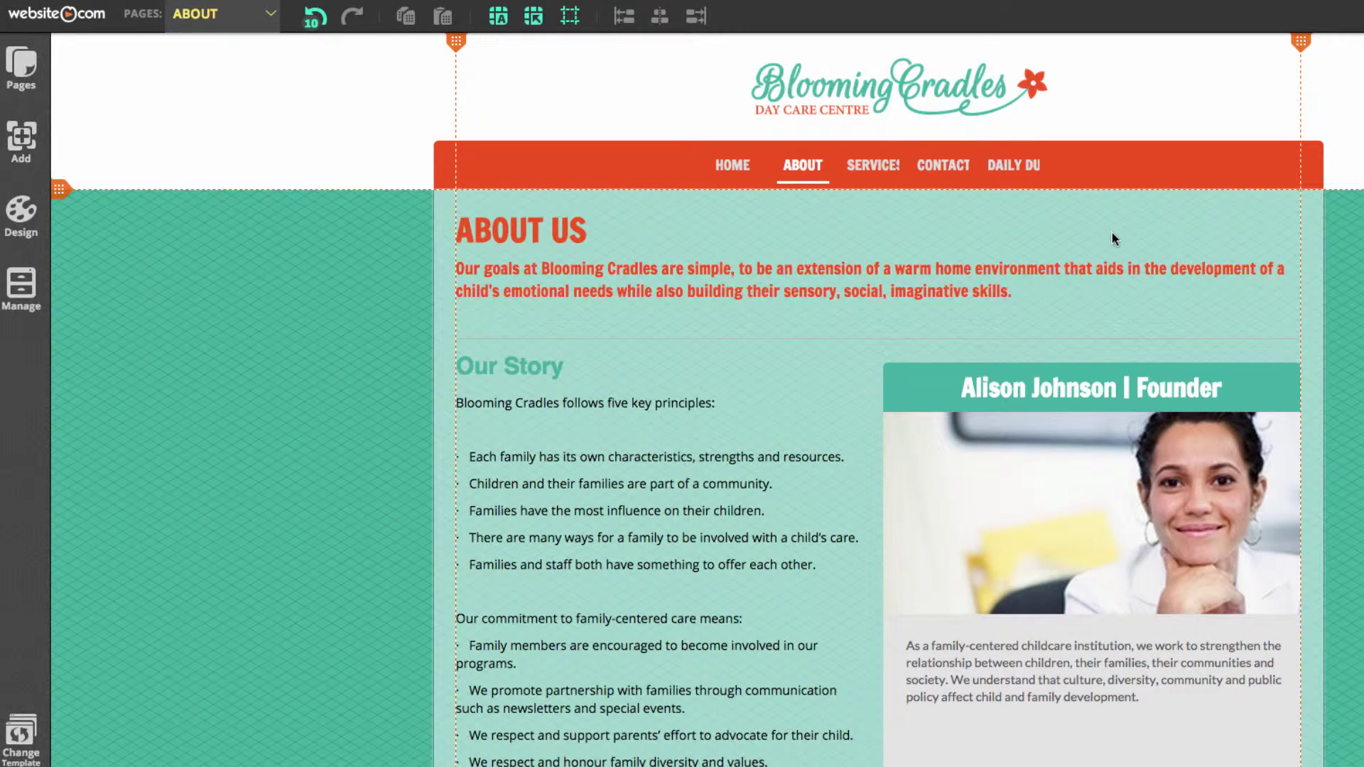
left_click(1254, 226)
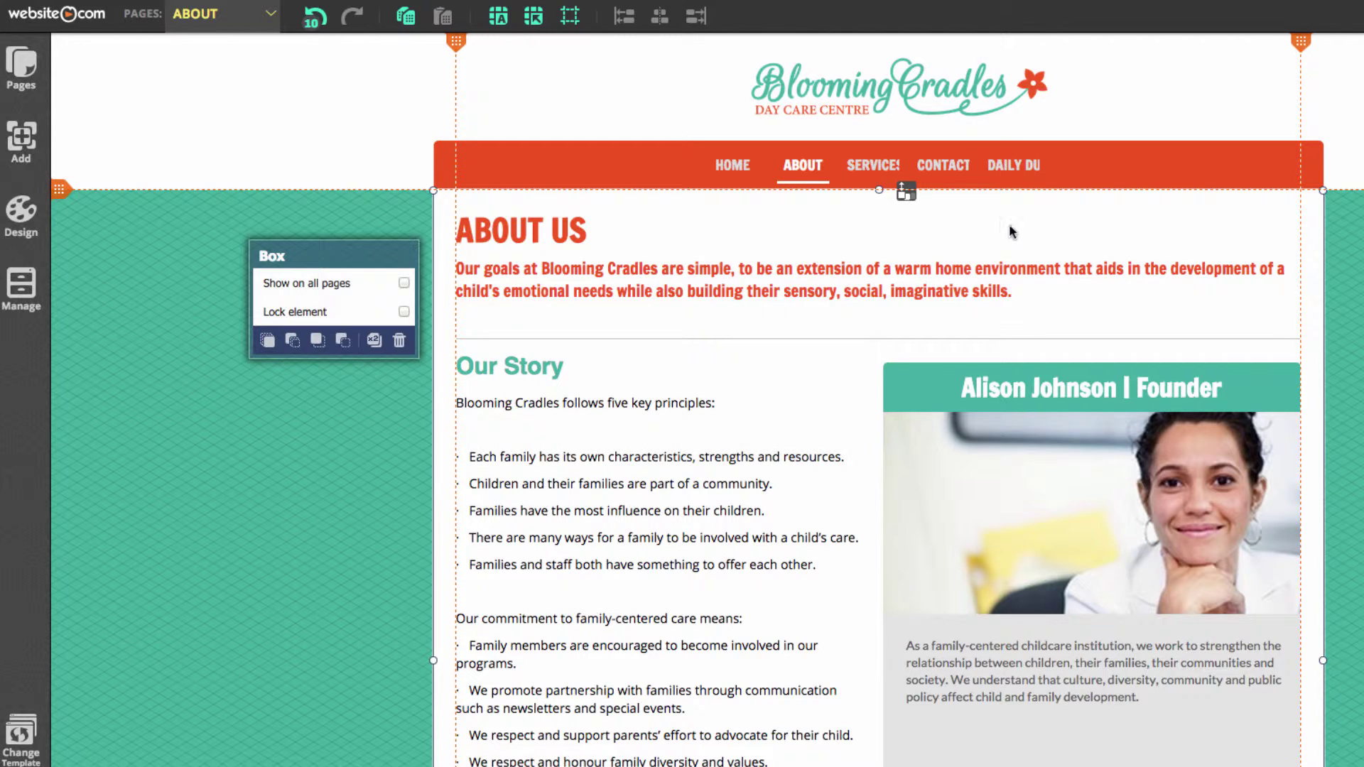
left_click(406, 17)
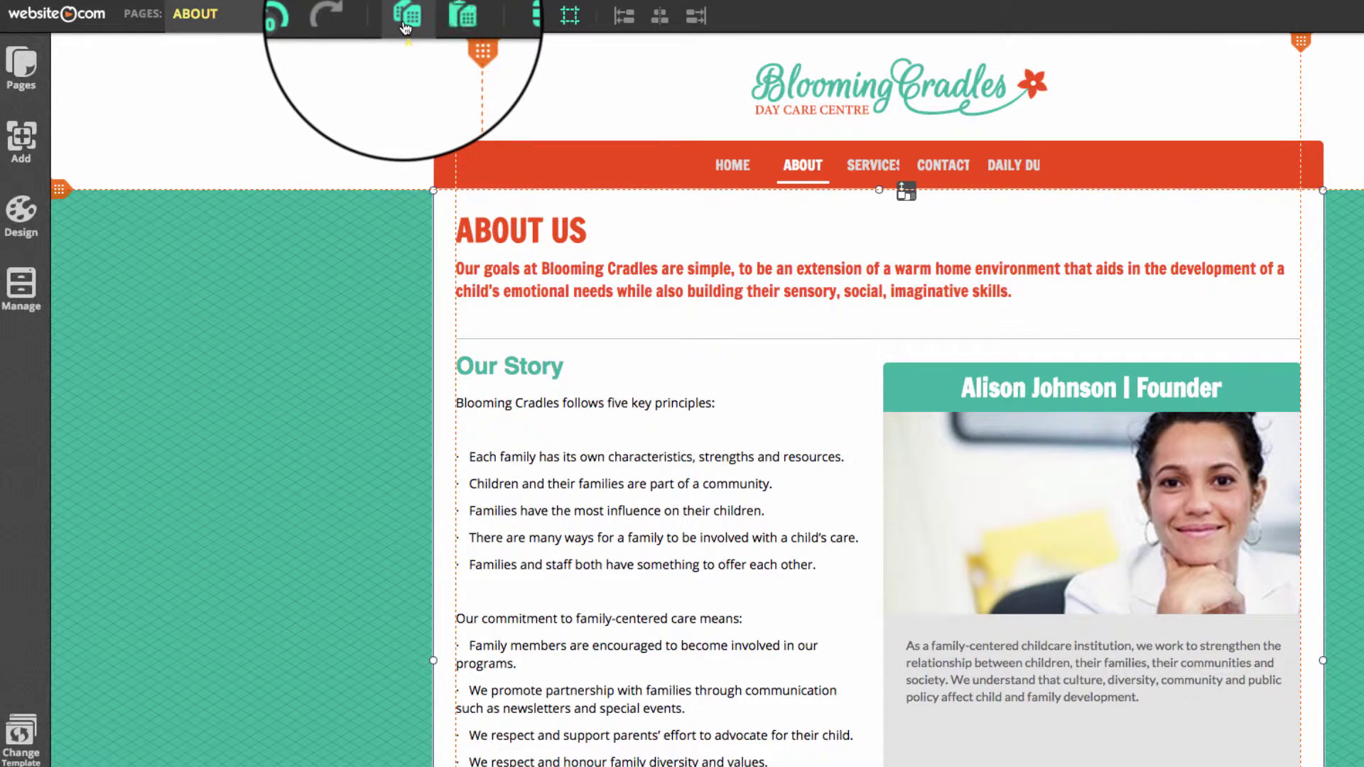
left_click(252, 23)
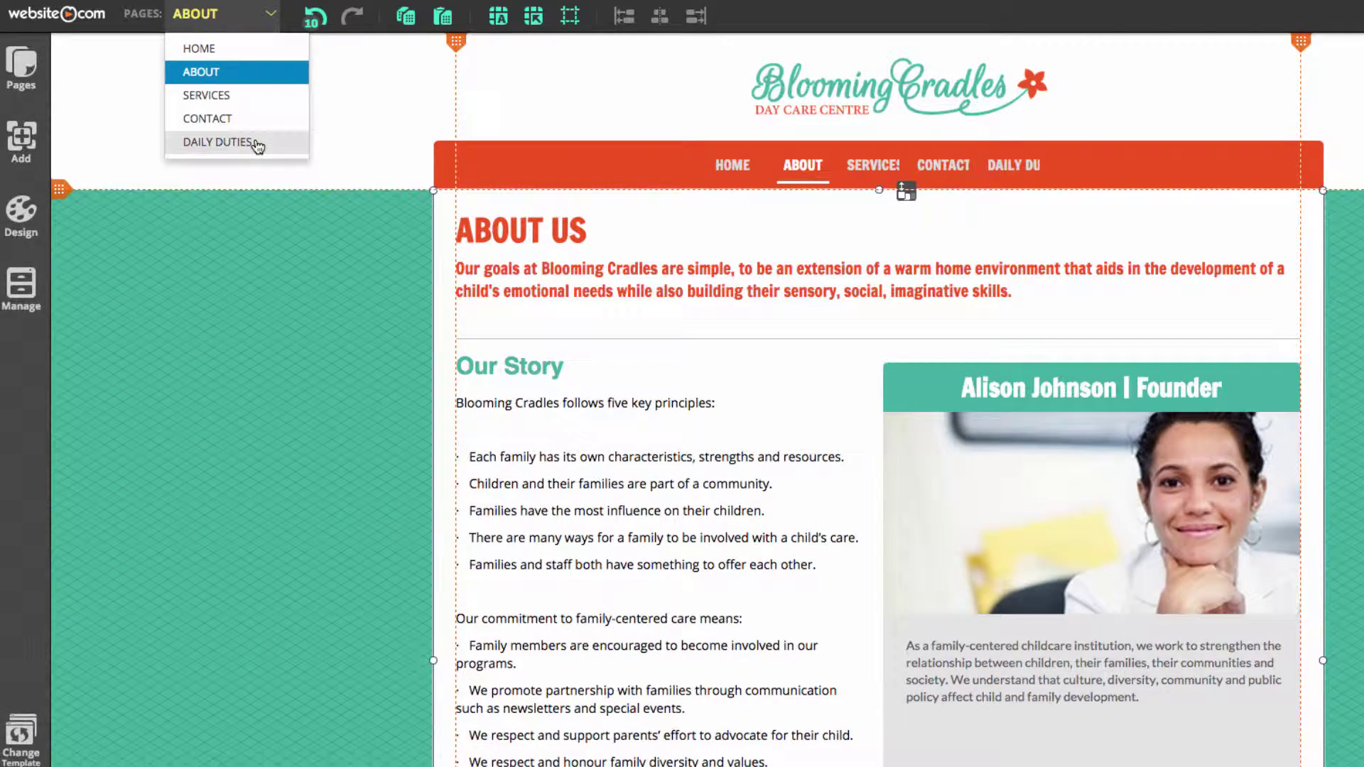
left_click(254, 142)
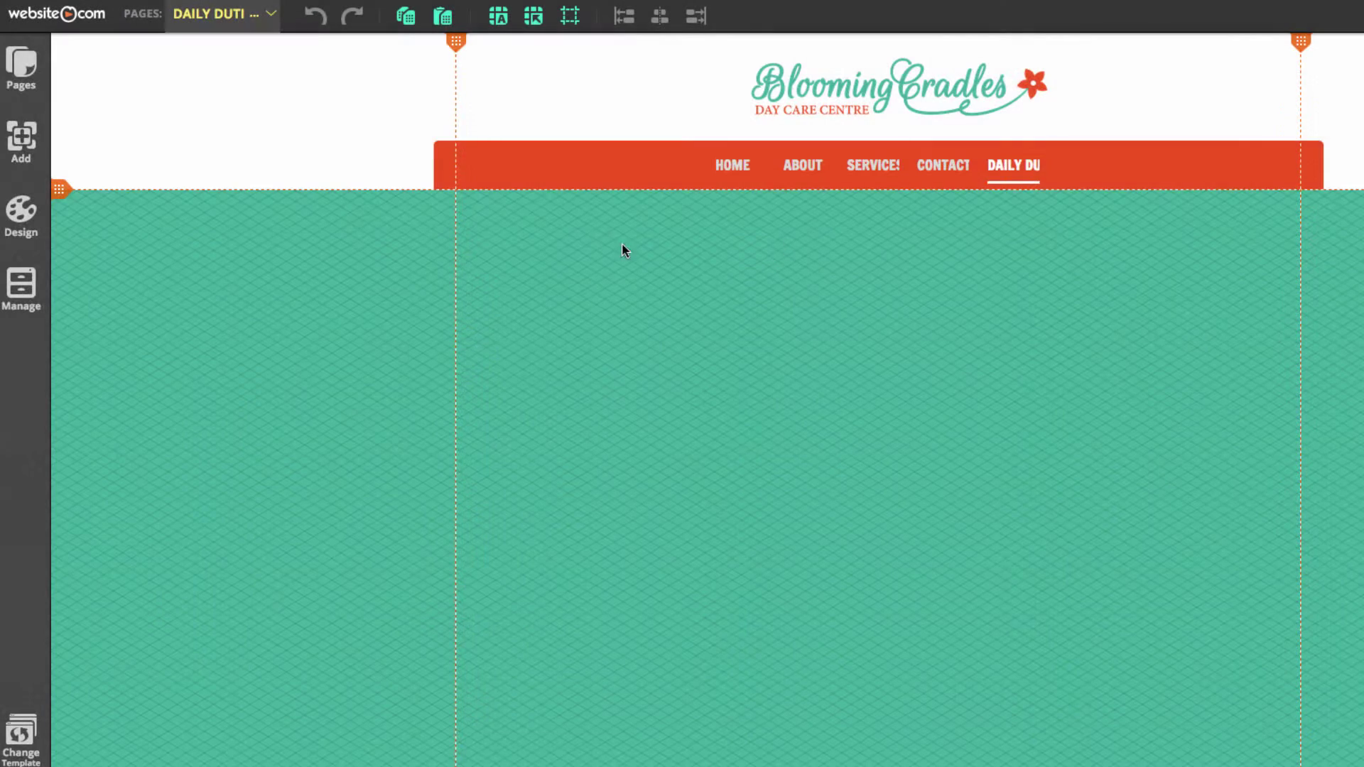
left_click(443, 27)
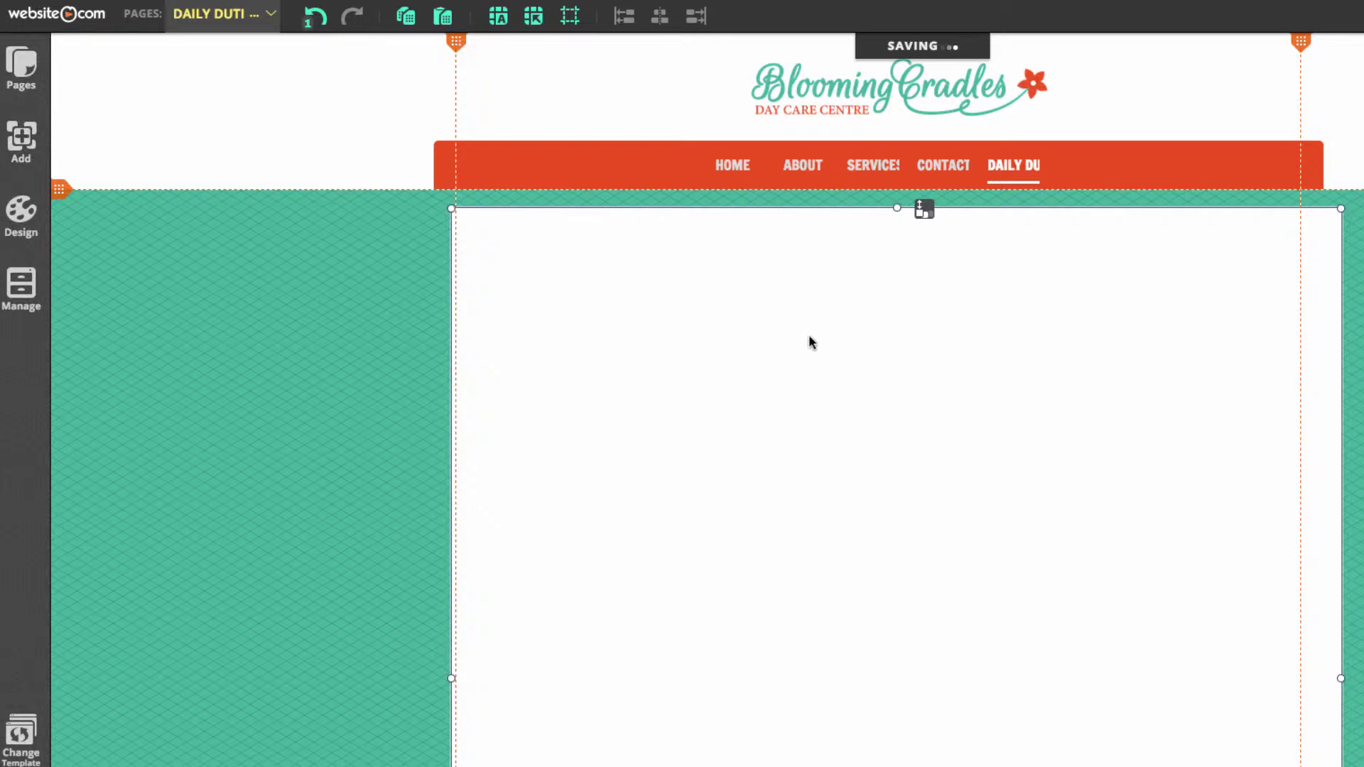
left_click_drag(788, 380, 769, 363)
left_click(1358, 353)
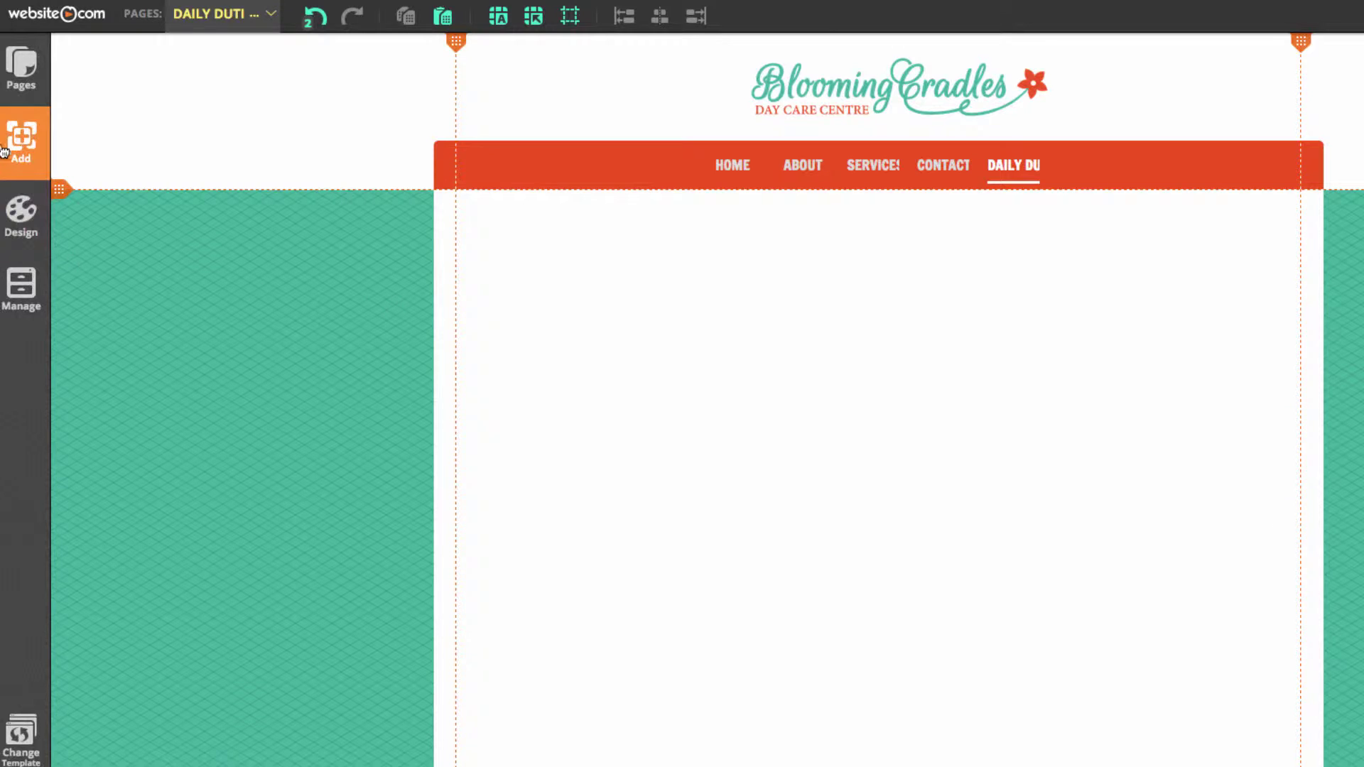
Insert a title element on the DAILY DUTIES page and move it toward the left
left_click(21, 142)
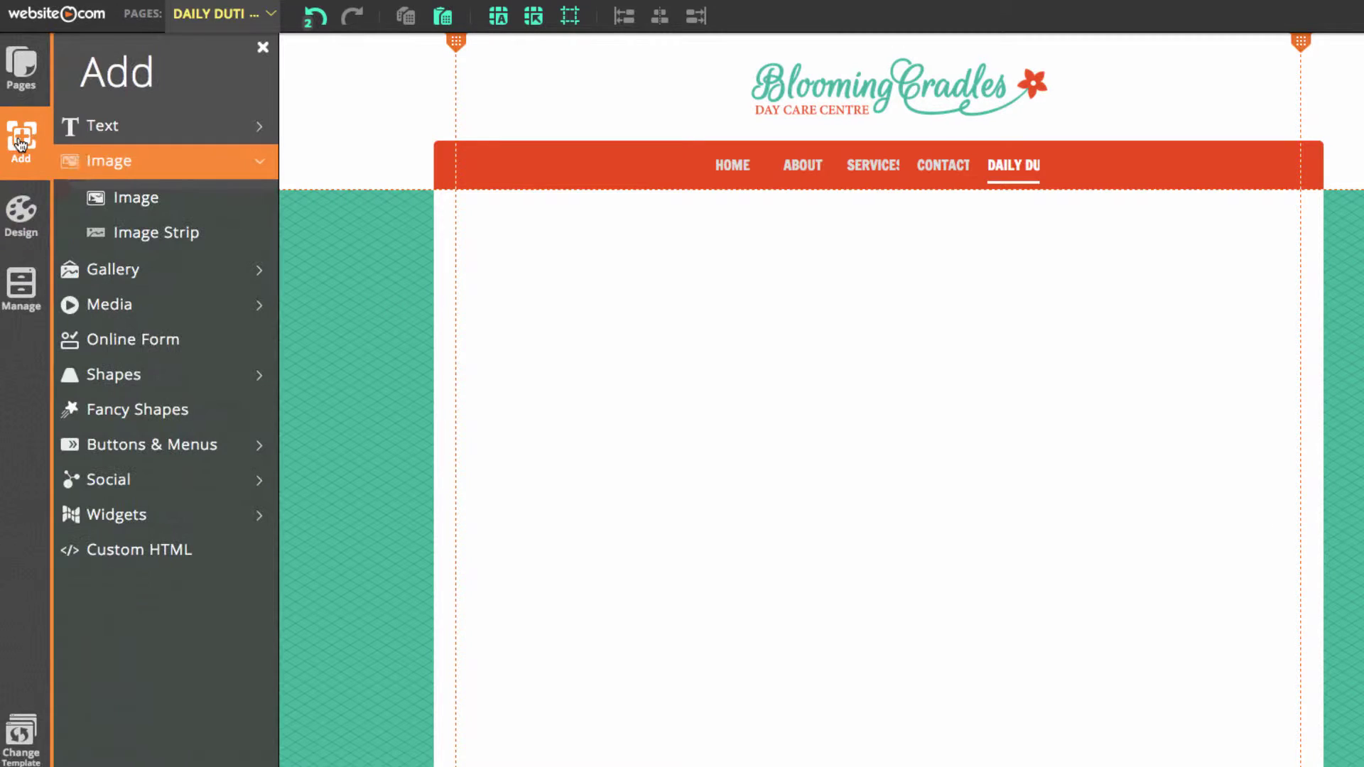
left_click(123, 134)
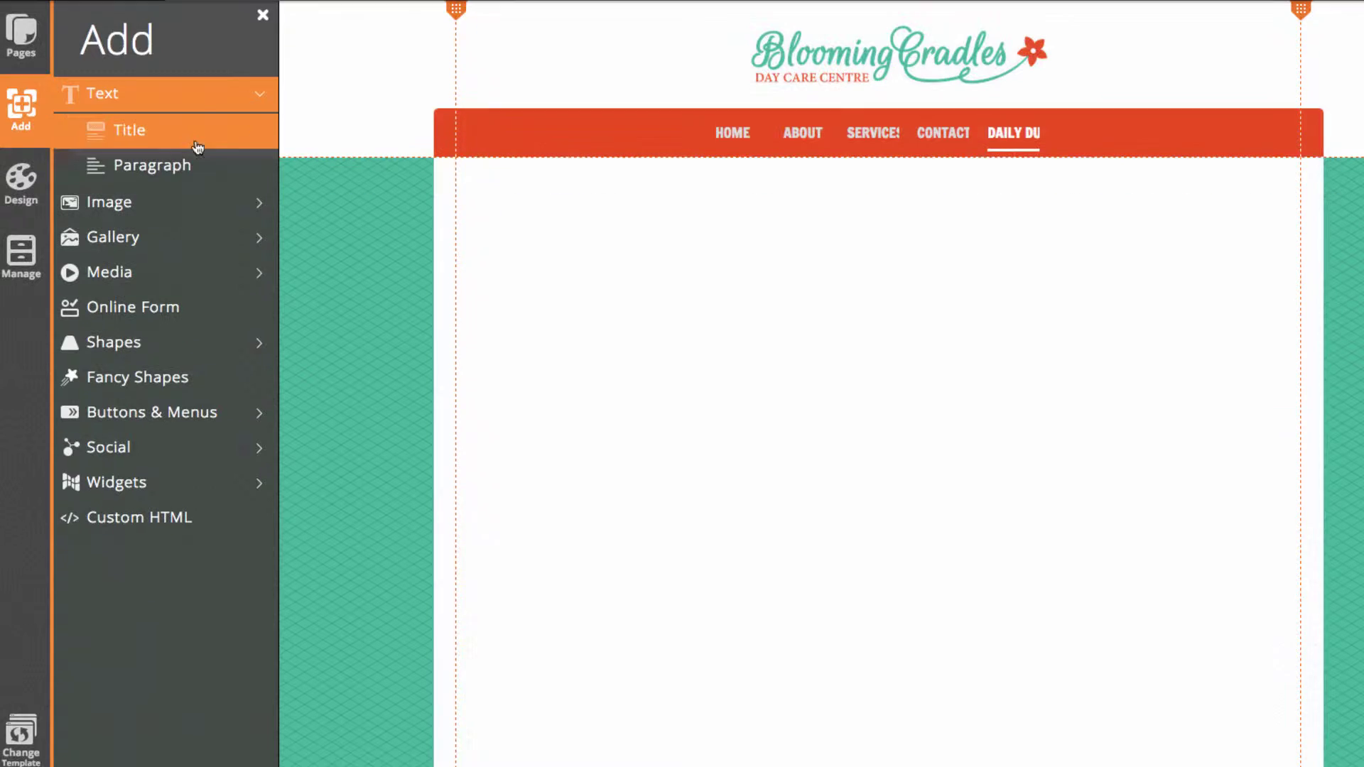
left_click(198, 147)
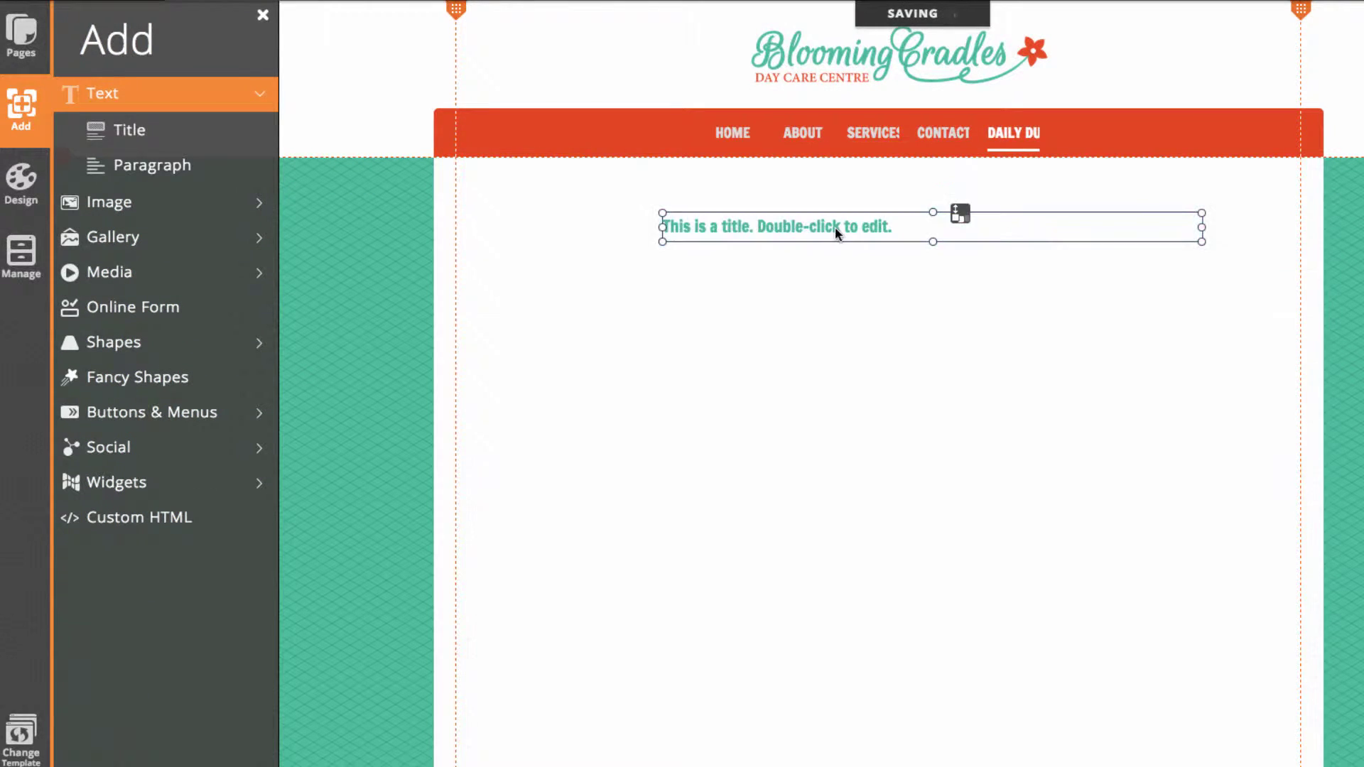
left_click_drag(834, 227, 650, 210)
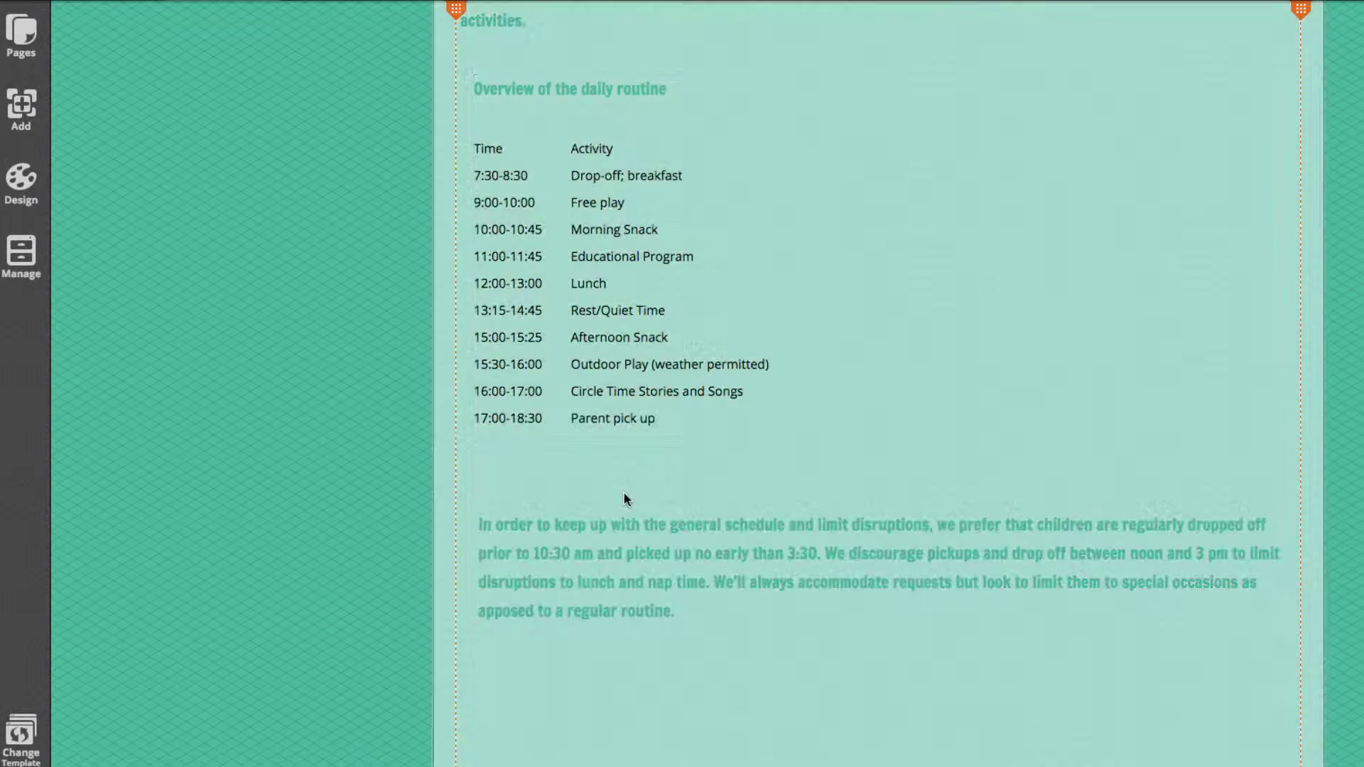
scroll(596, 487, "up", 5)
Set the Daily Schedule heading to Page Title style after trying Site and Section Title, then align it left
left_click(569, 200)
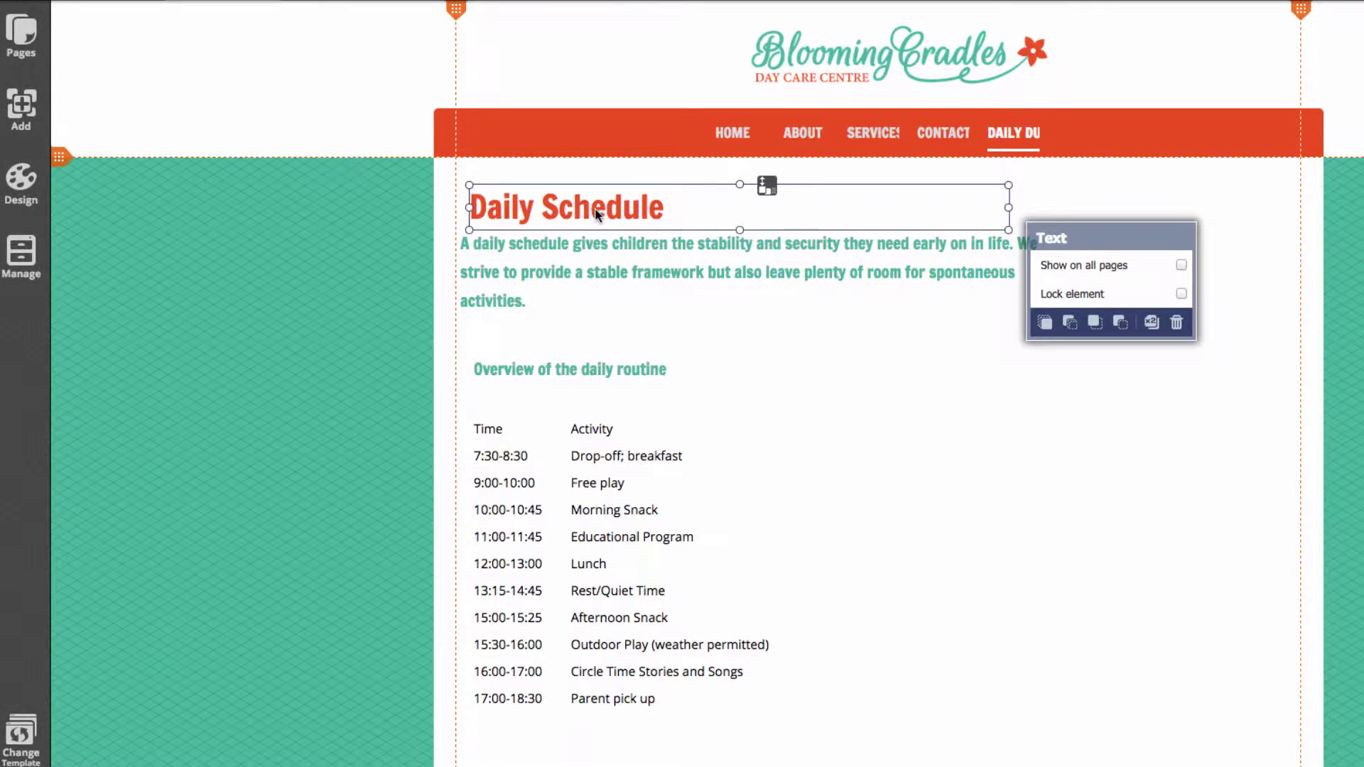
left_click(780, 215)
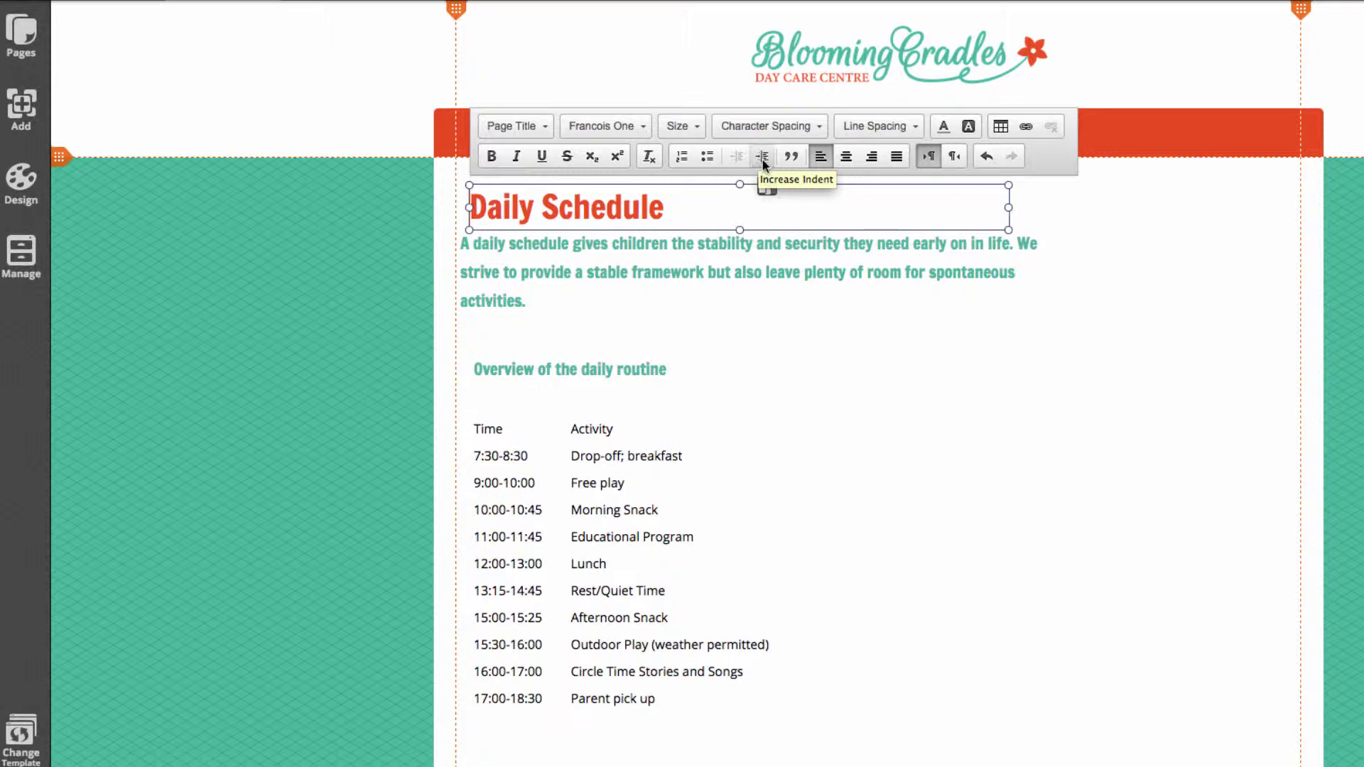
left_click_drag(678, 217, 475, 206)
left_click_drag(674, 206, 470, 208)
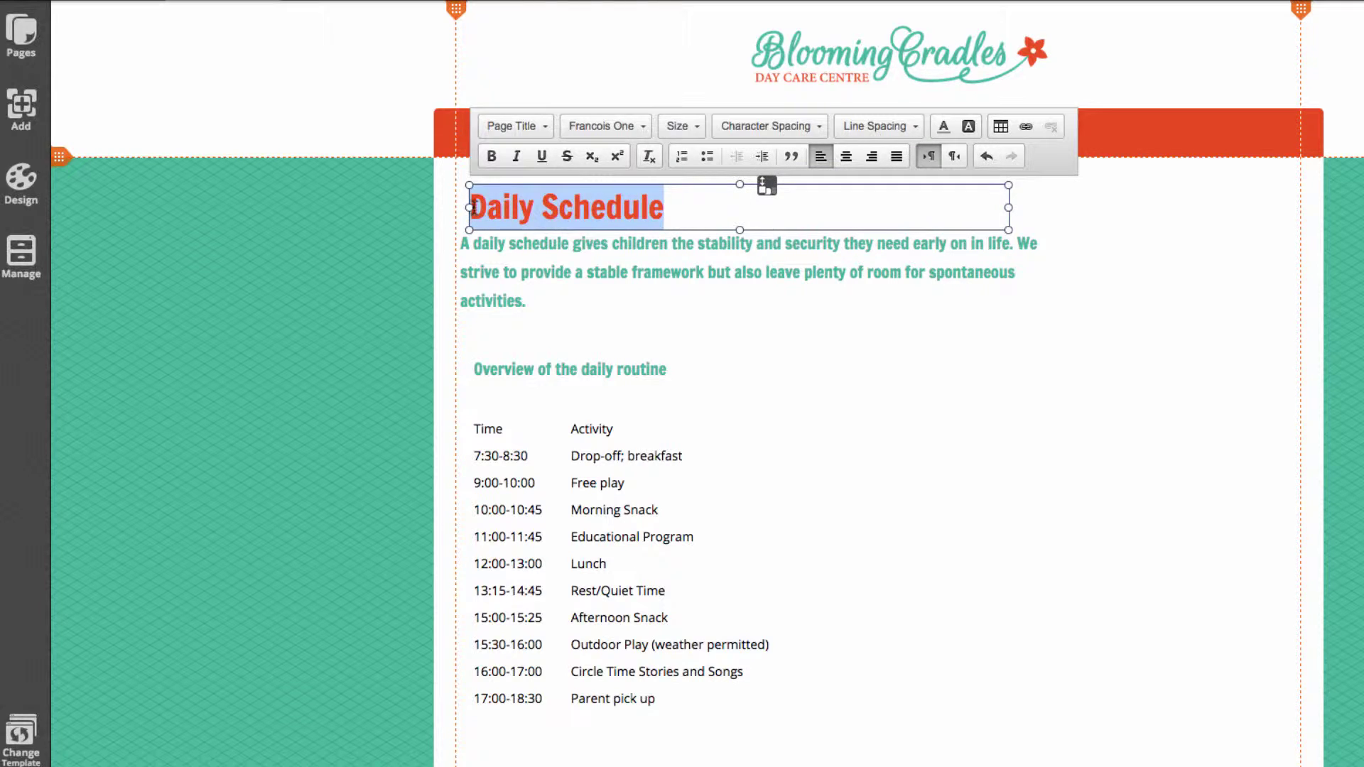
left_click(527, 128)
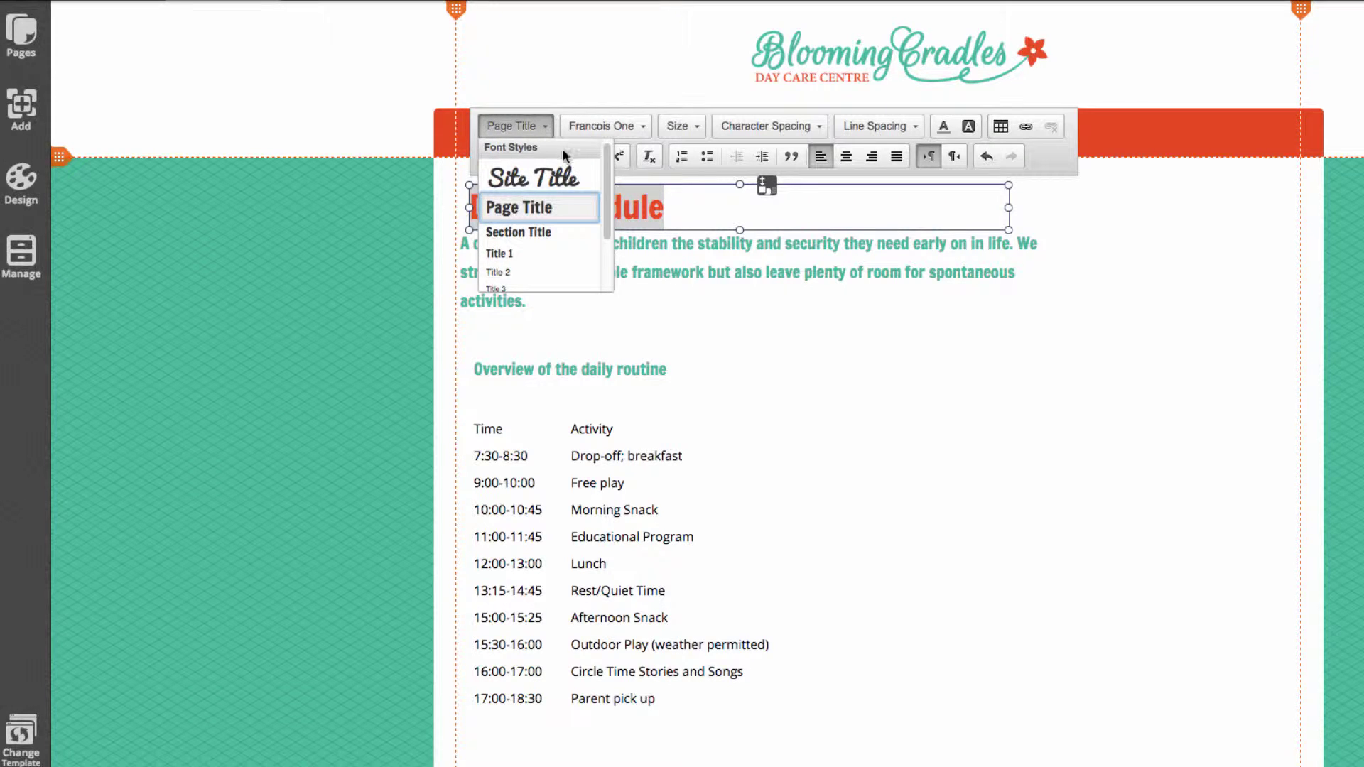
left_click(540, 177)
left_click(515, 138)
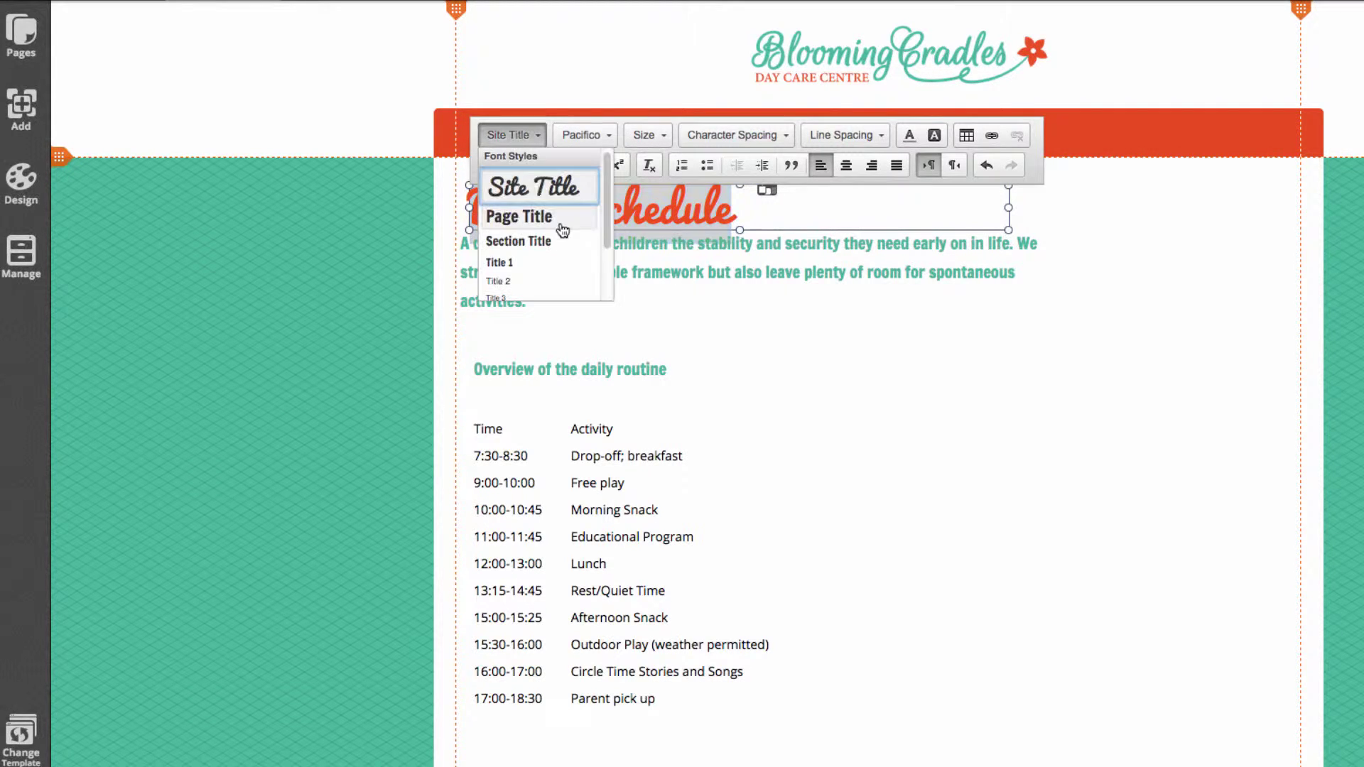
left_click(547, 242)
left_click(527, 136)
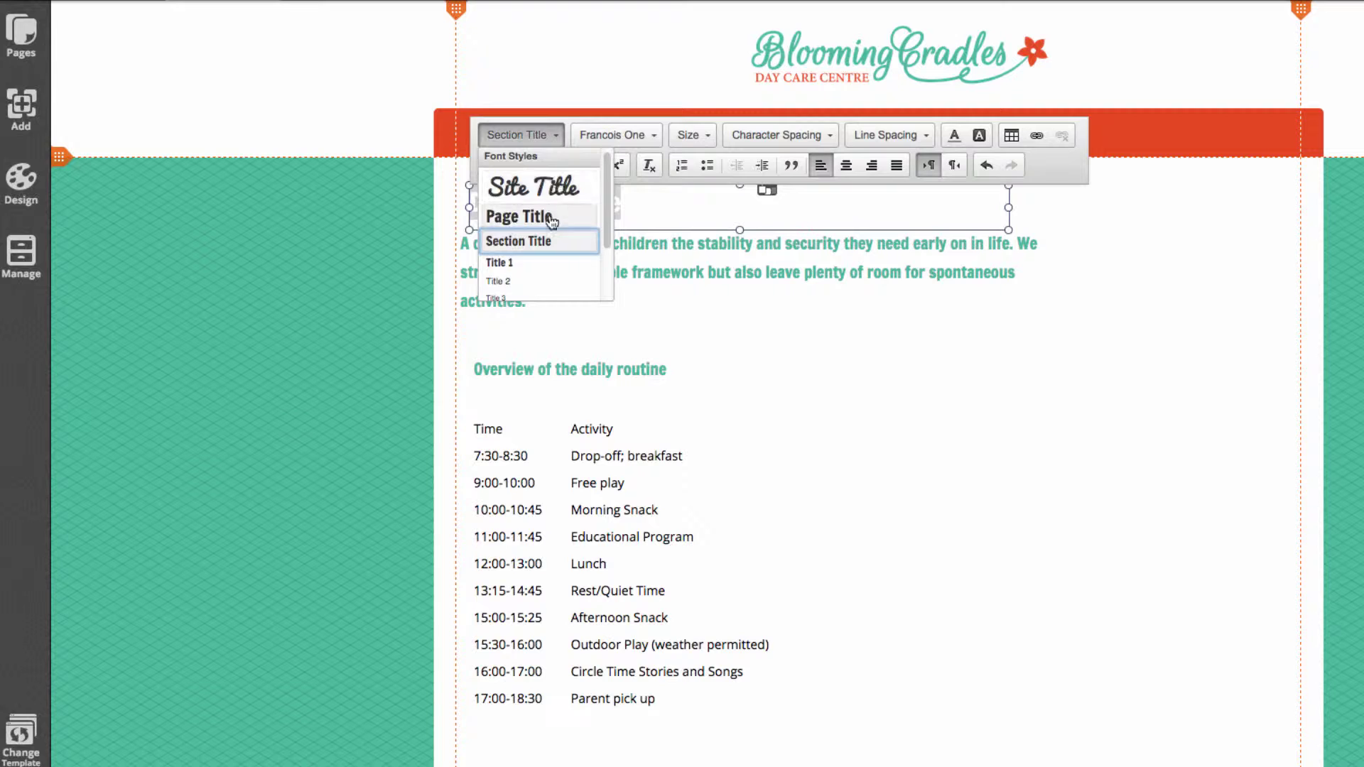
left_click(519, 216)
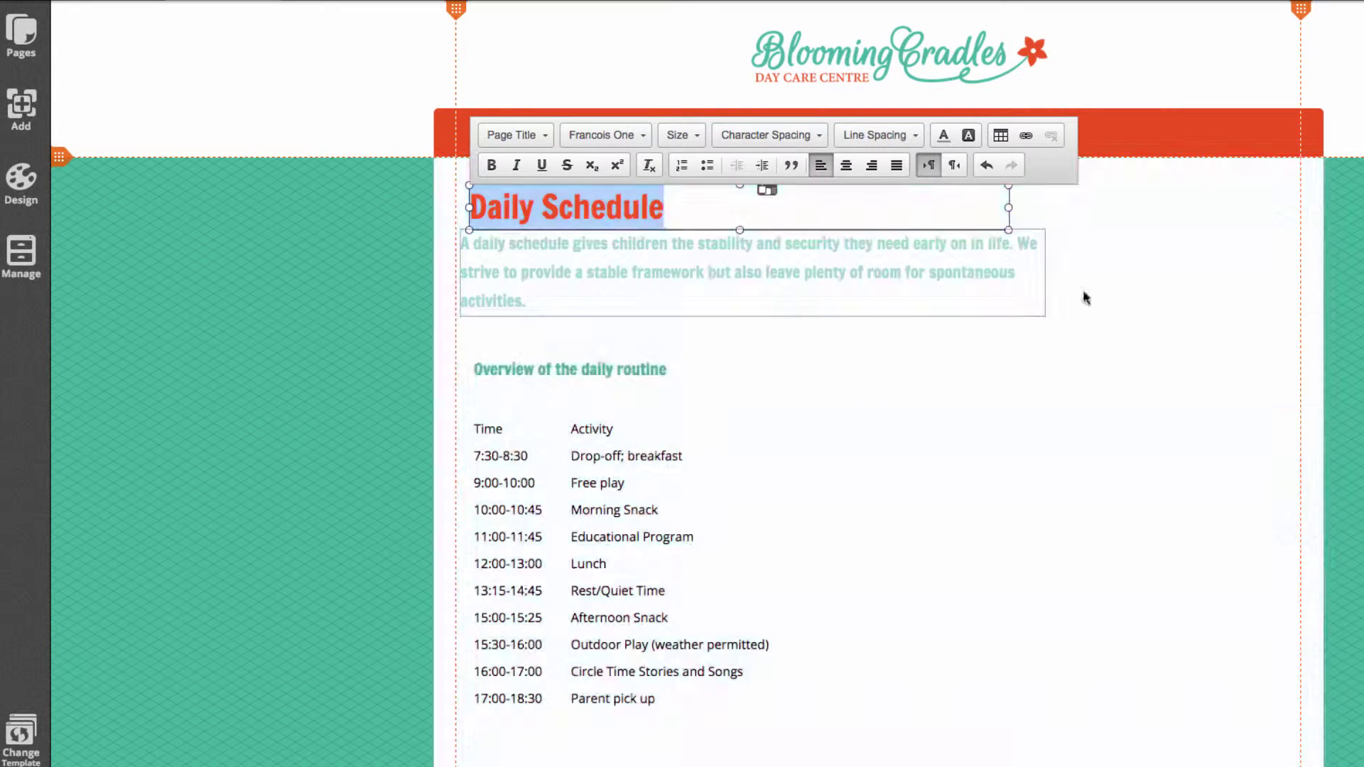
left_click(1179, 277)
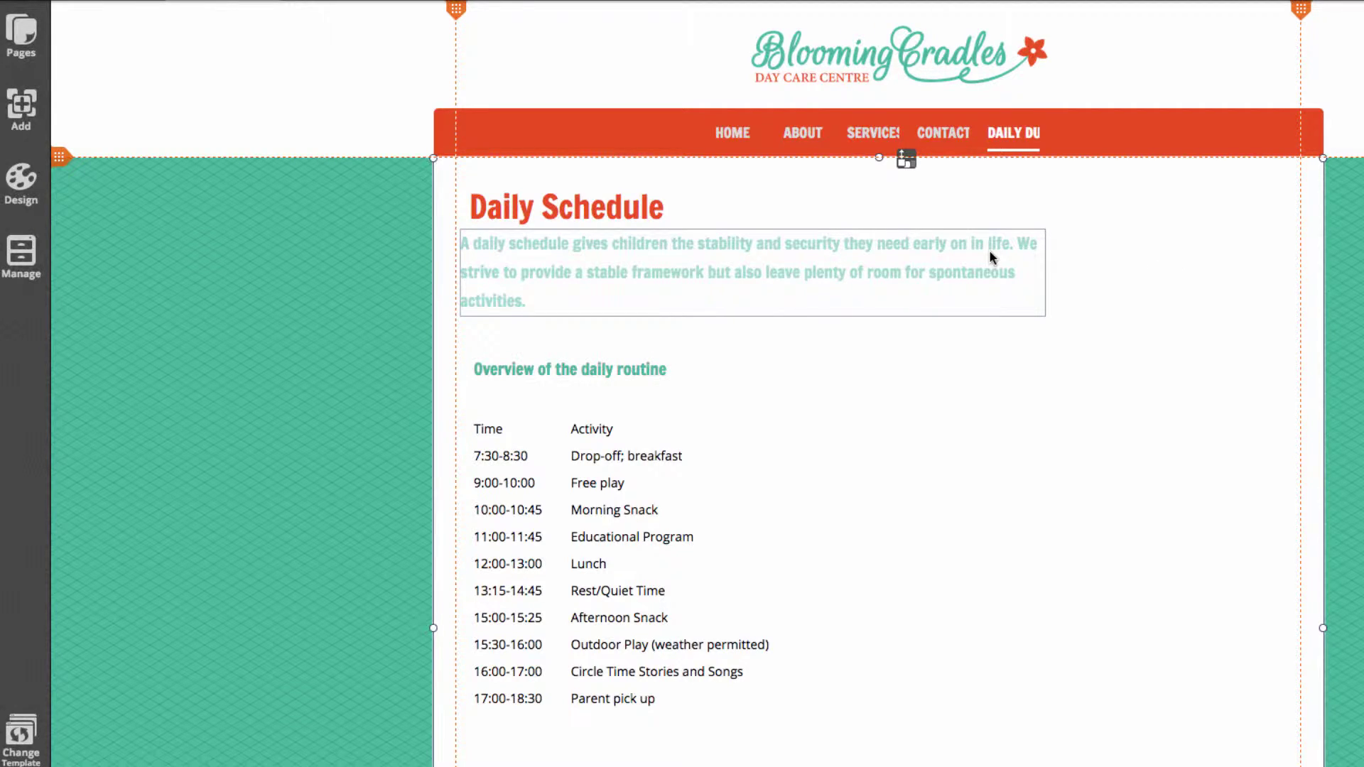
left_click_drag(640, 207, 630, 208)
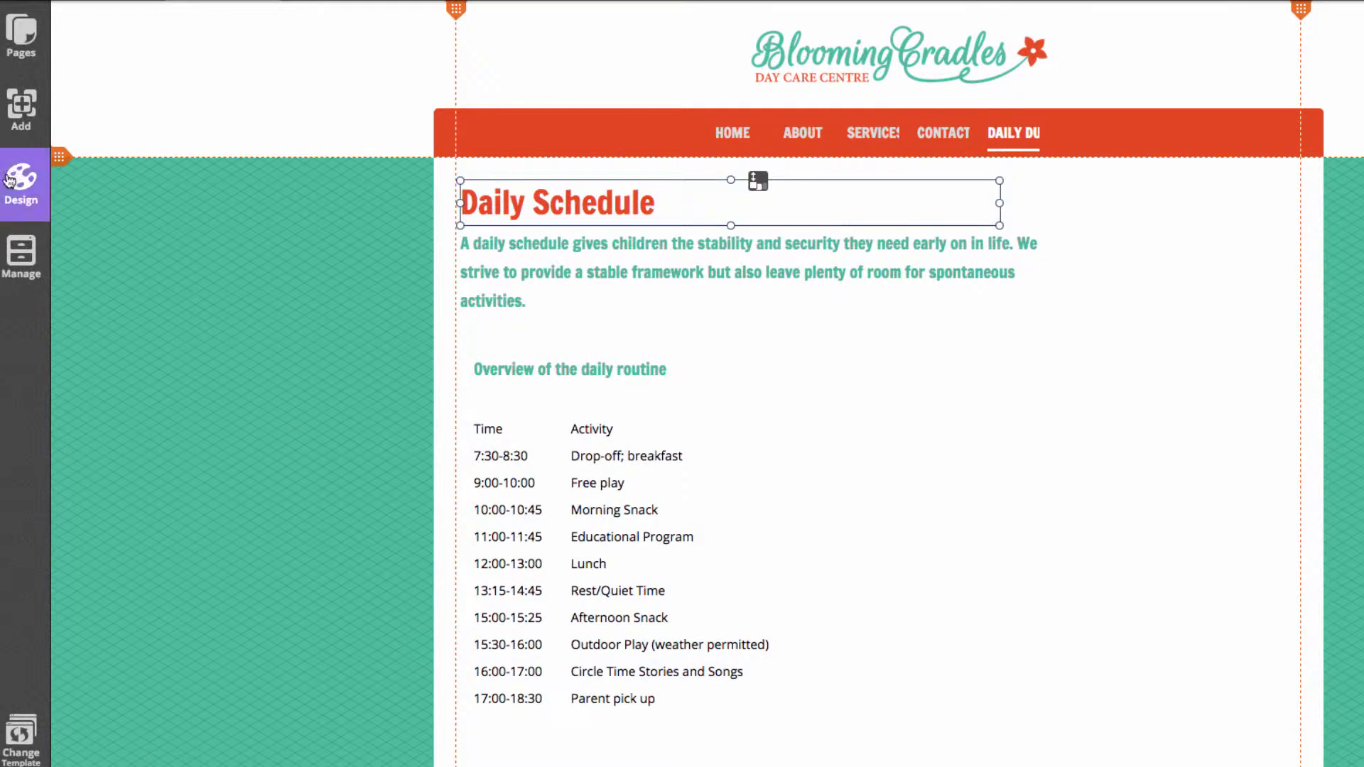
left_click(21, 106)
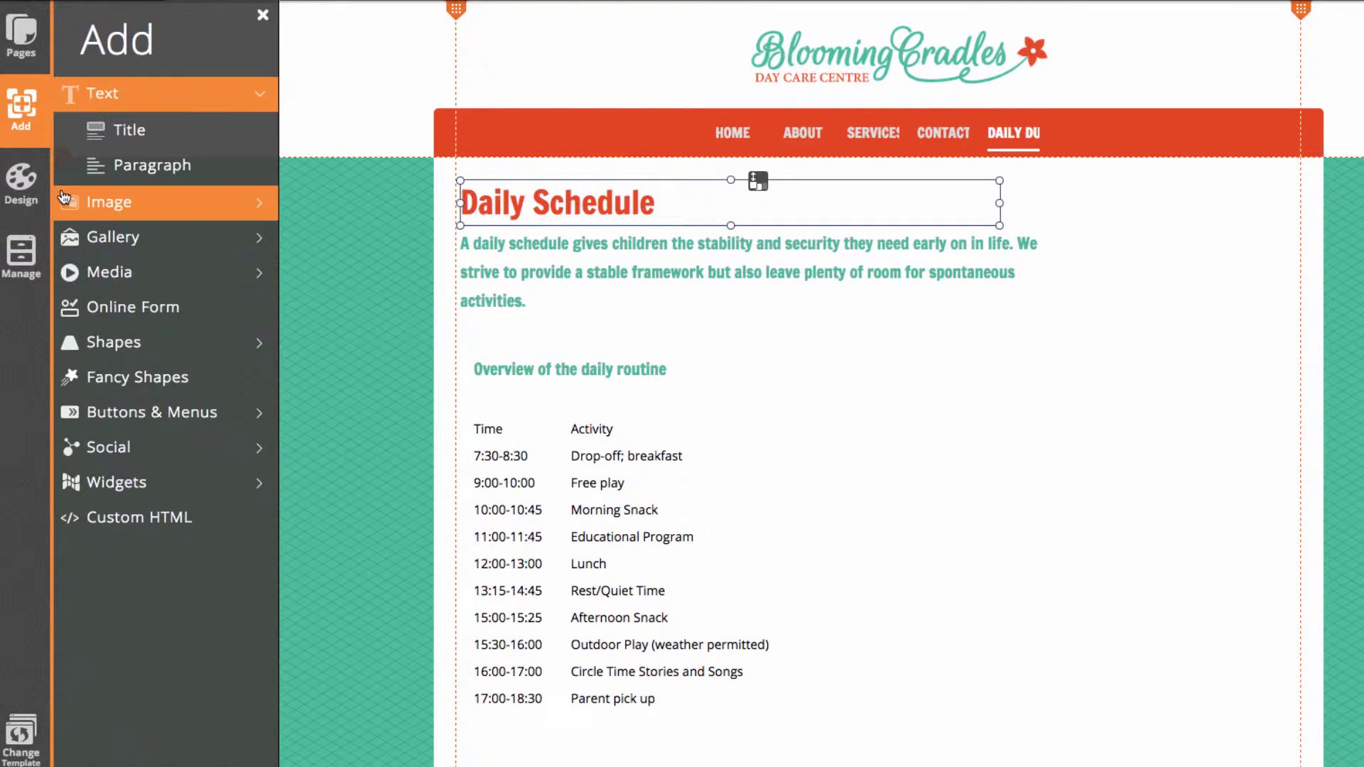
Add an image element and place it beside the routine table
left_click(142, 207)
left_click(135, 164)
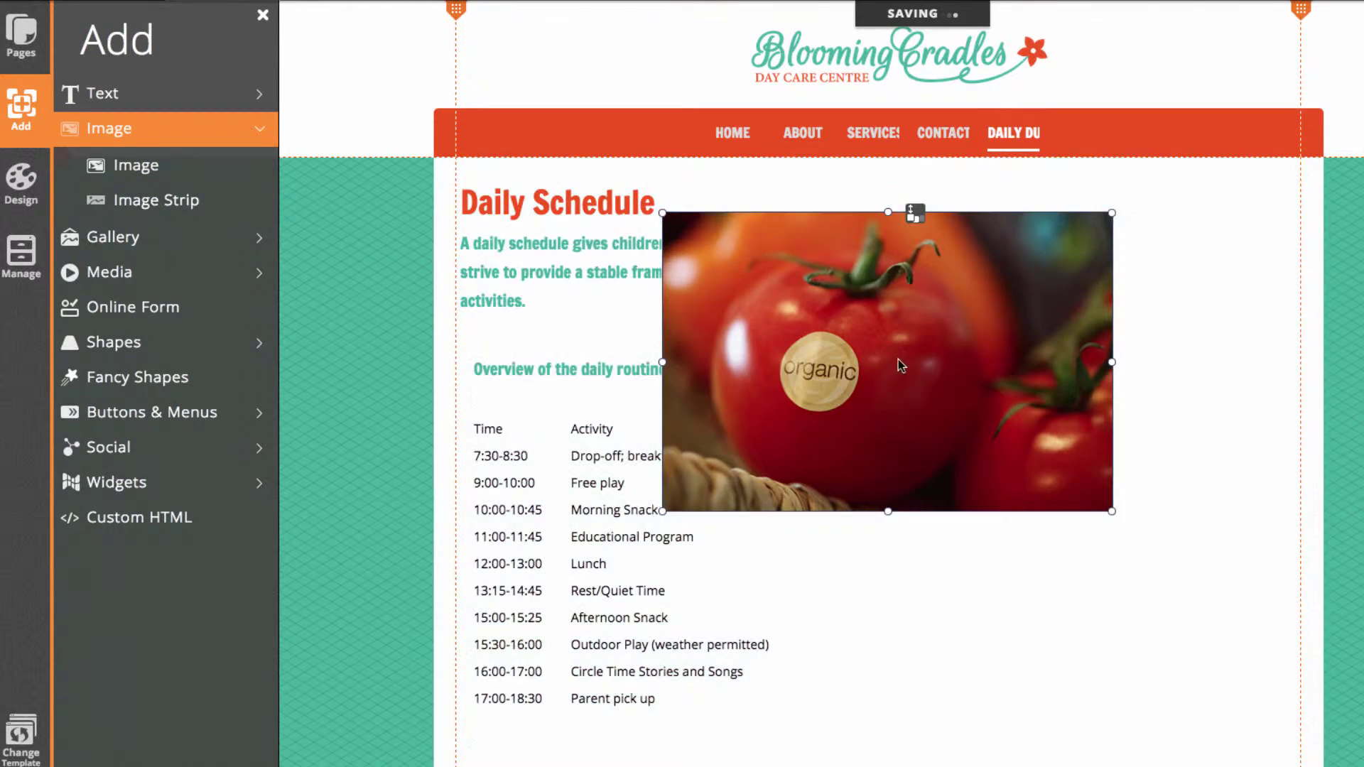
left_click_drag(898, 359, 1084, 532)
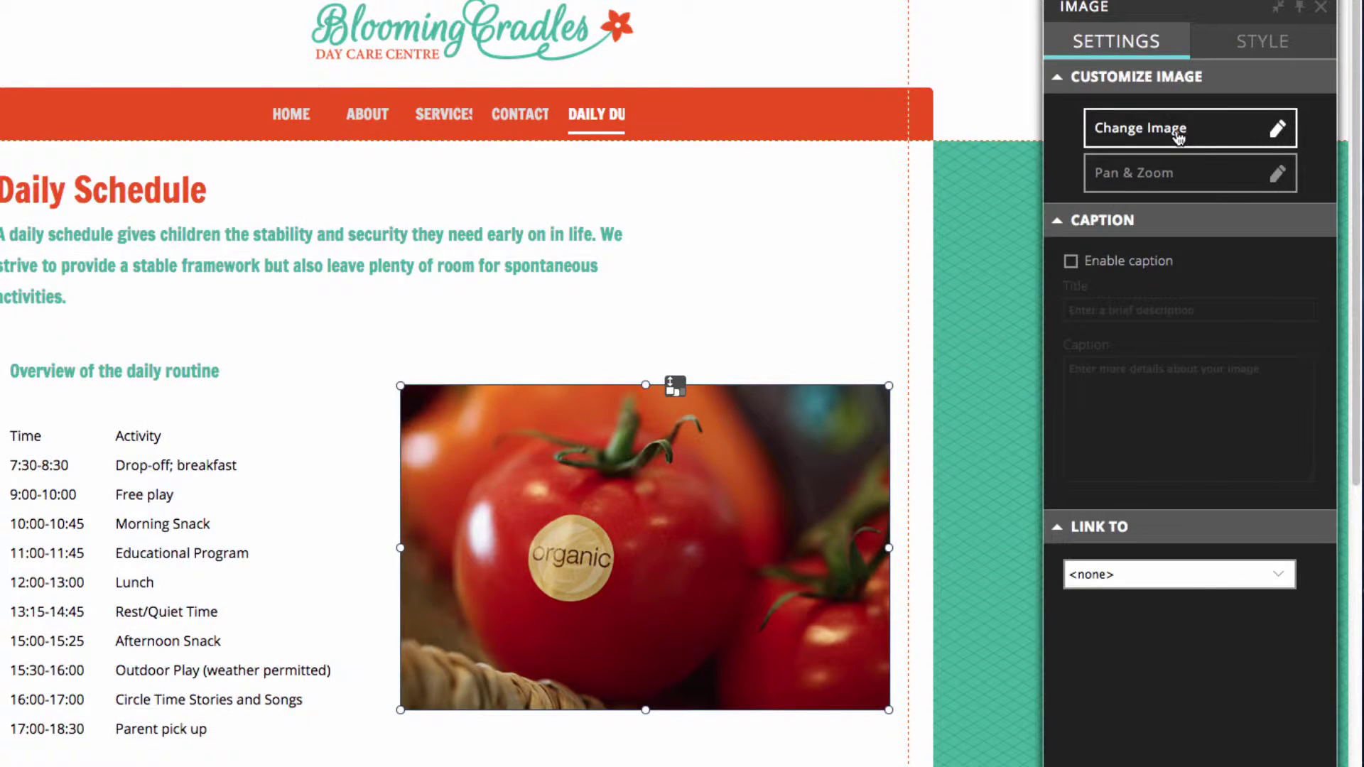
Swap it for the Children stock photo of a girl writing, positioned beside the schedule table
left_click(1176, 133)
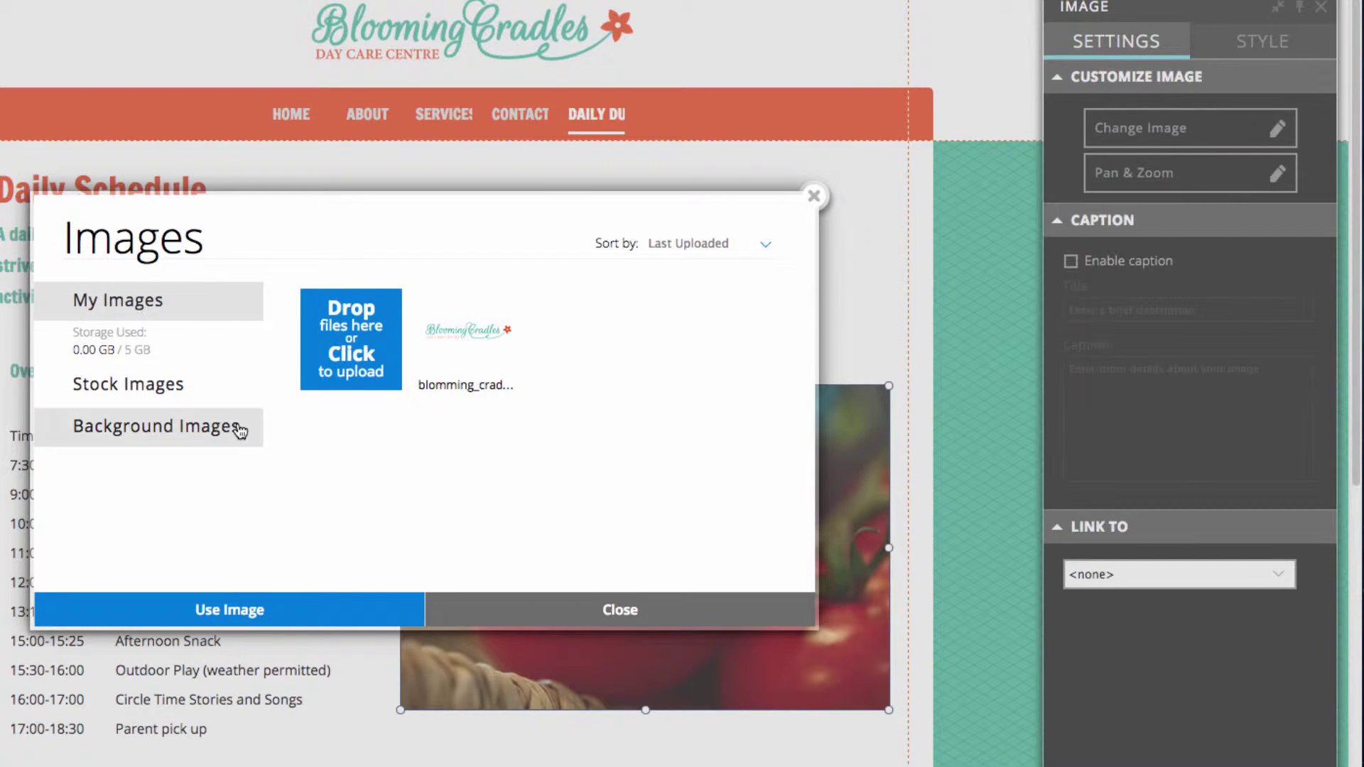
left_click(131, 389)
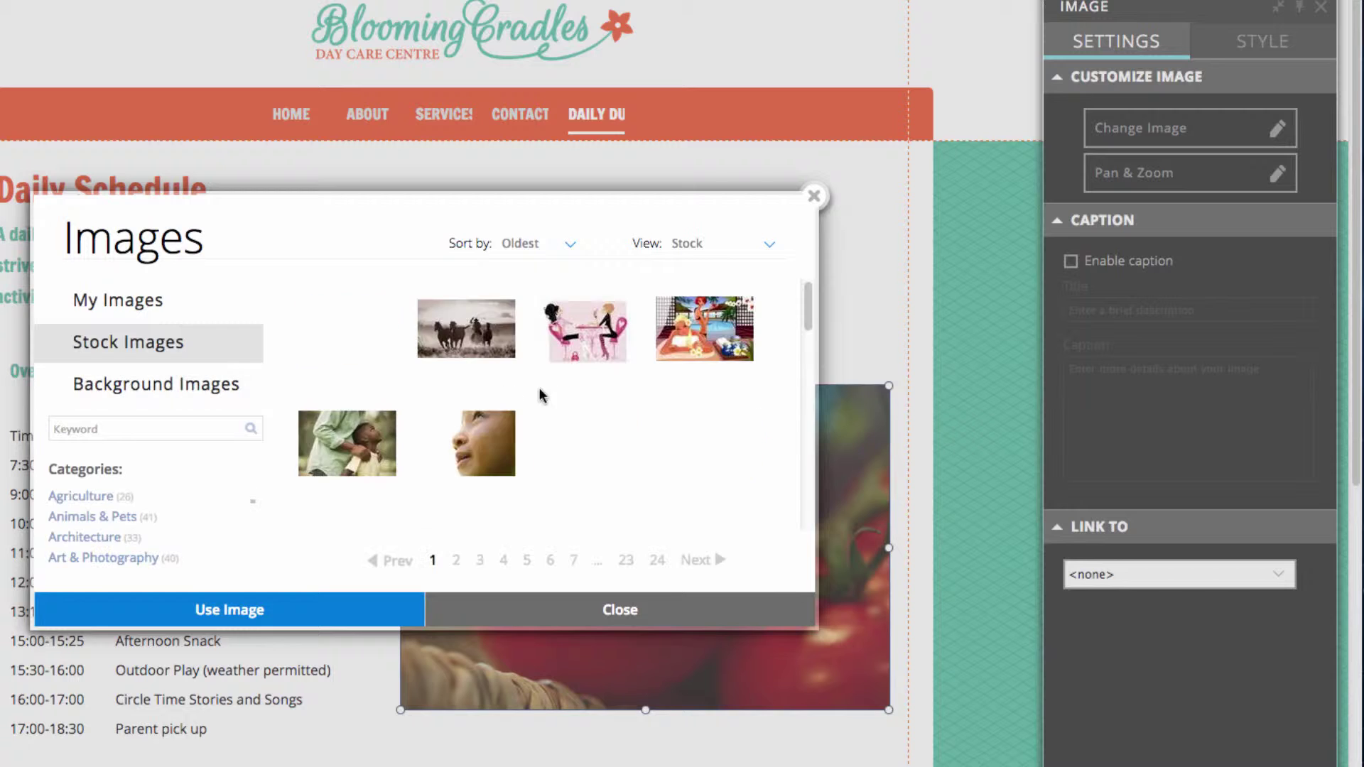
scroll(138, 506, "down", 5)
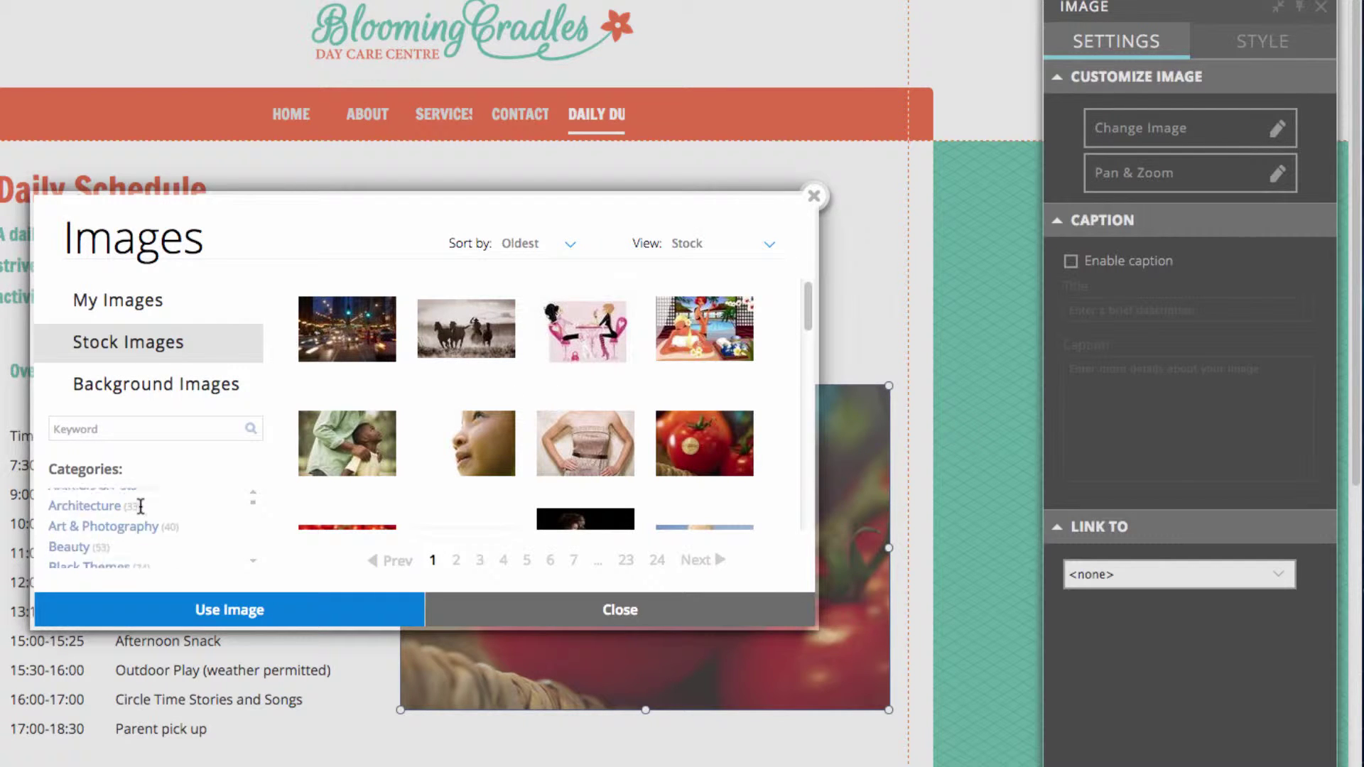
scroll(138, 506, "down", 5)
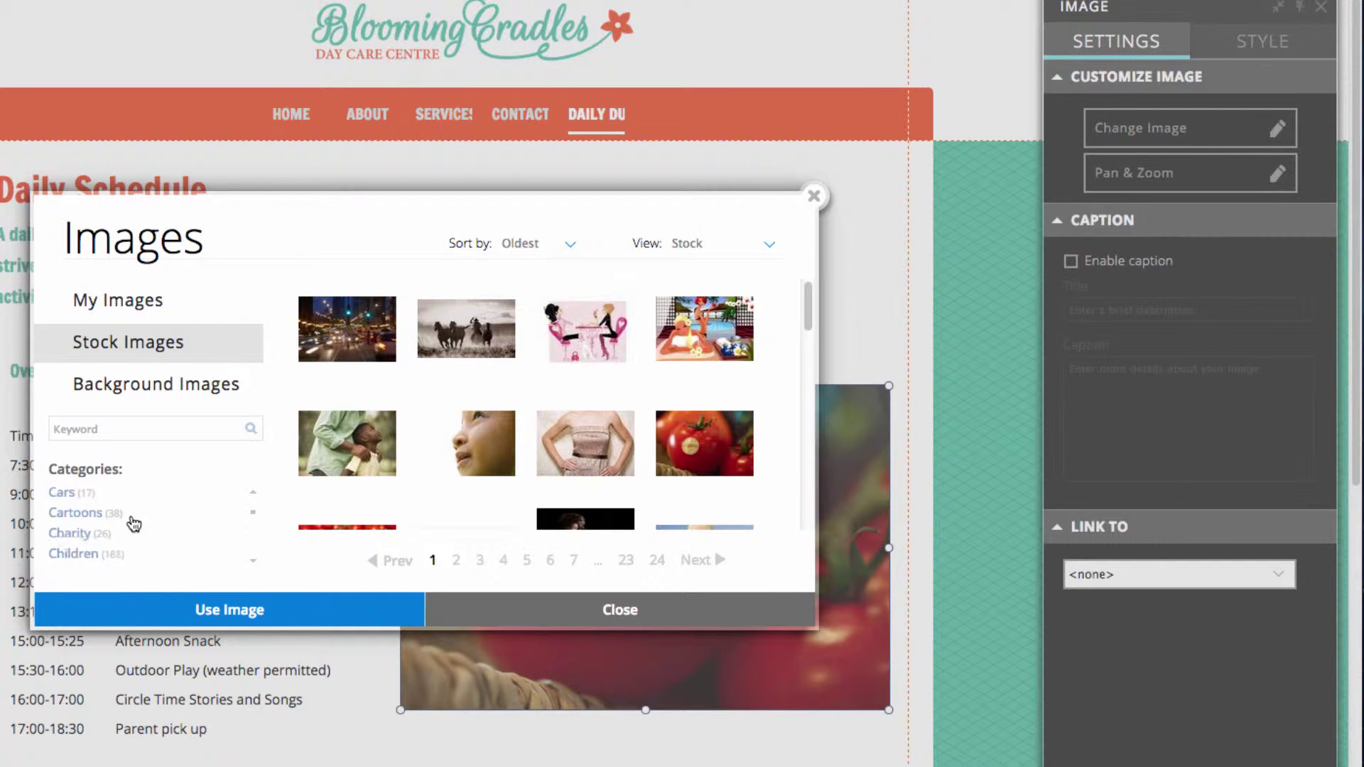
left_click(92, 541)
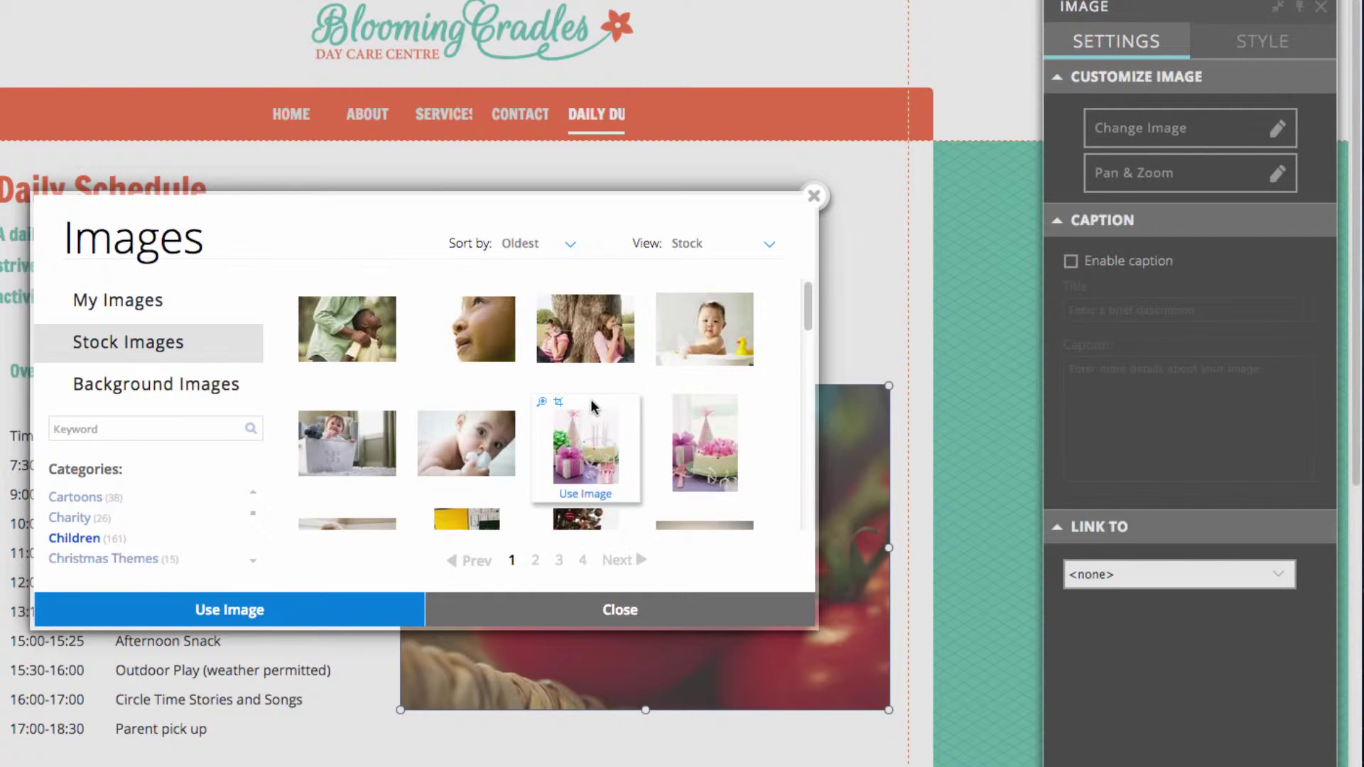
scroll(593, 405, "down", 2)
scroll(593, 404, "down", 4)
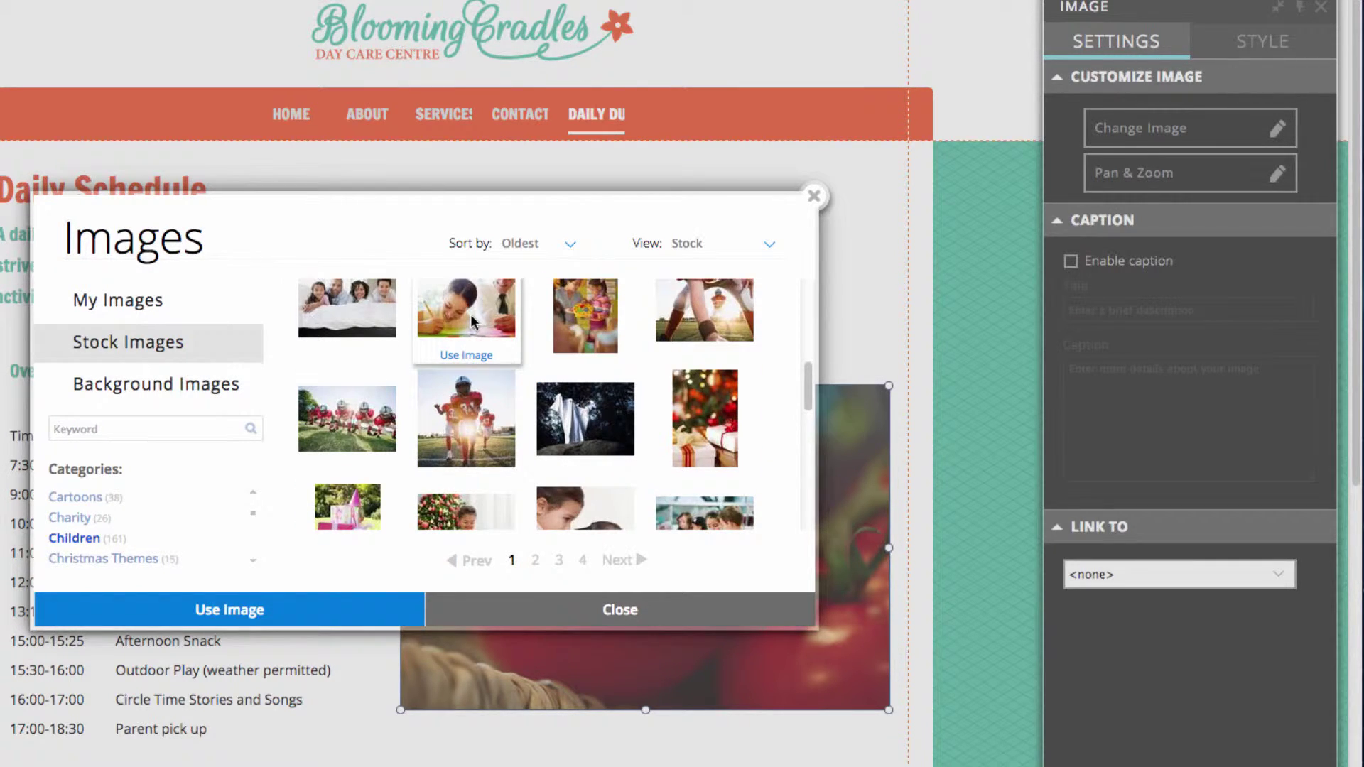
scroll(477, 328, "up", 2)
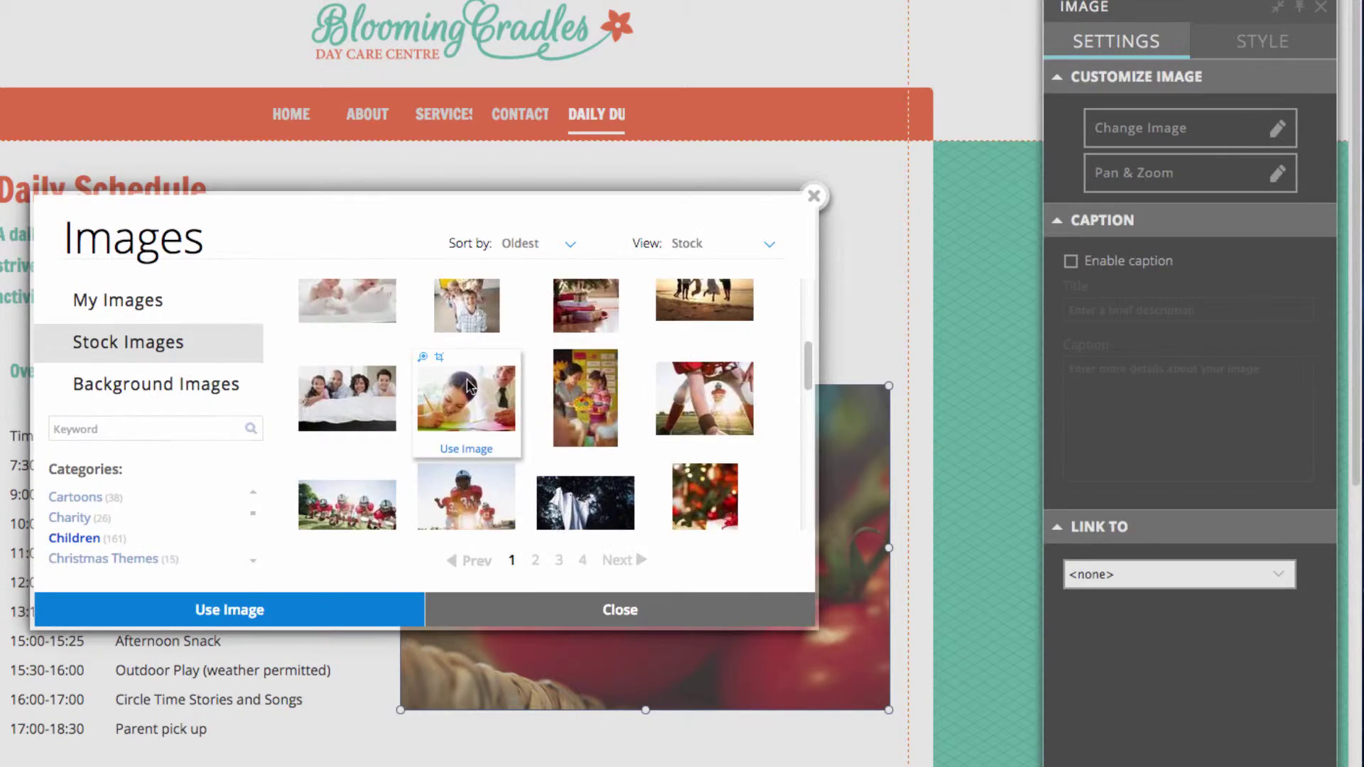
left_click(466, 448)
left_click_drag(577, 406, 727, 545)
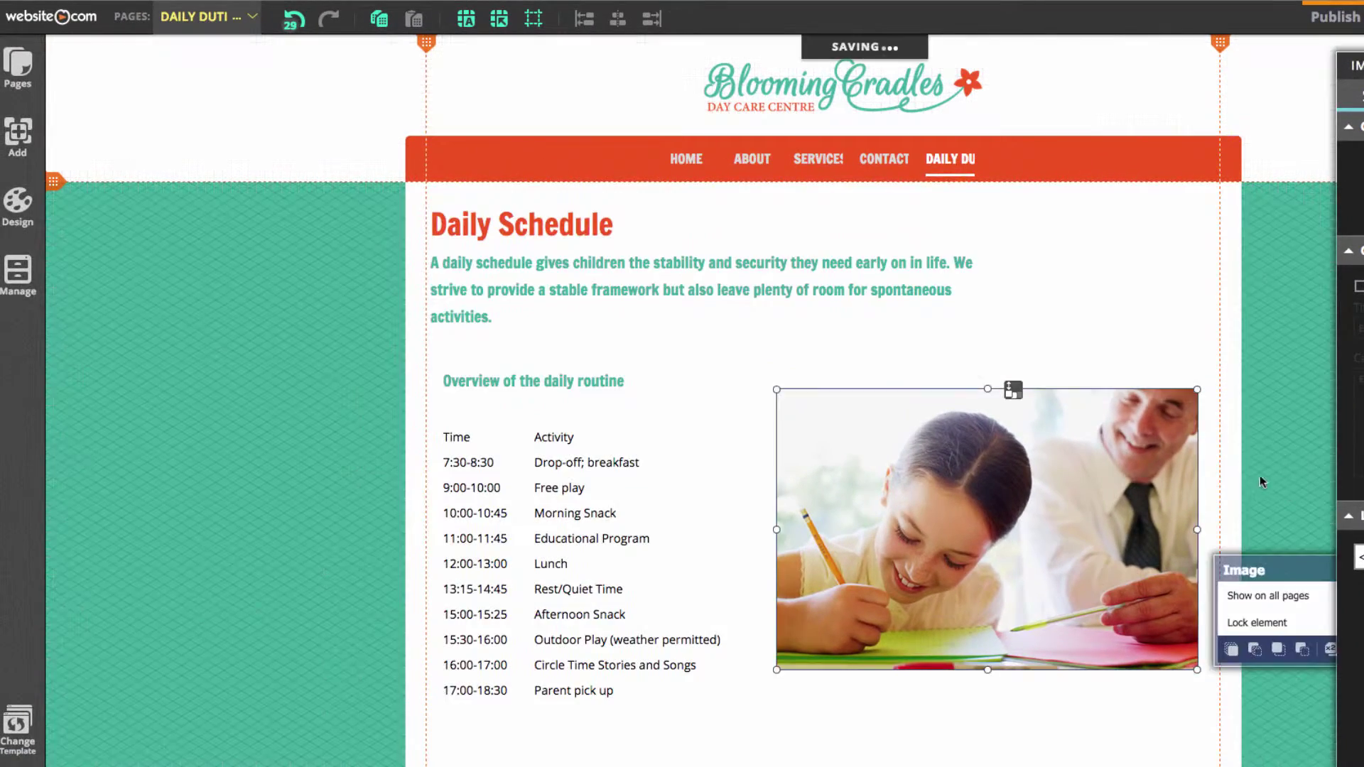
left_click(1001, 462)
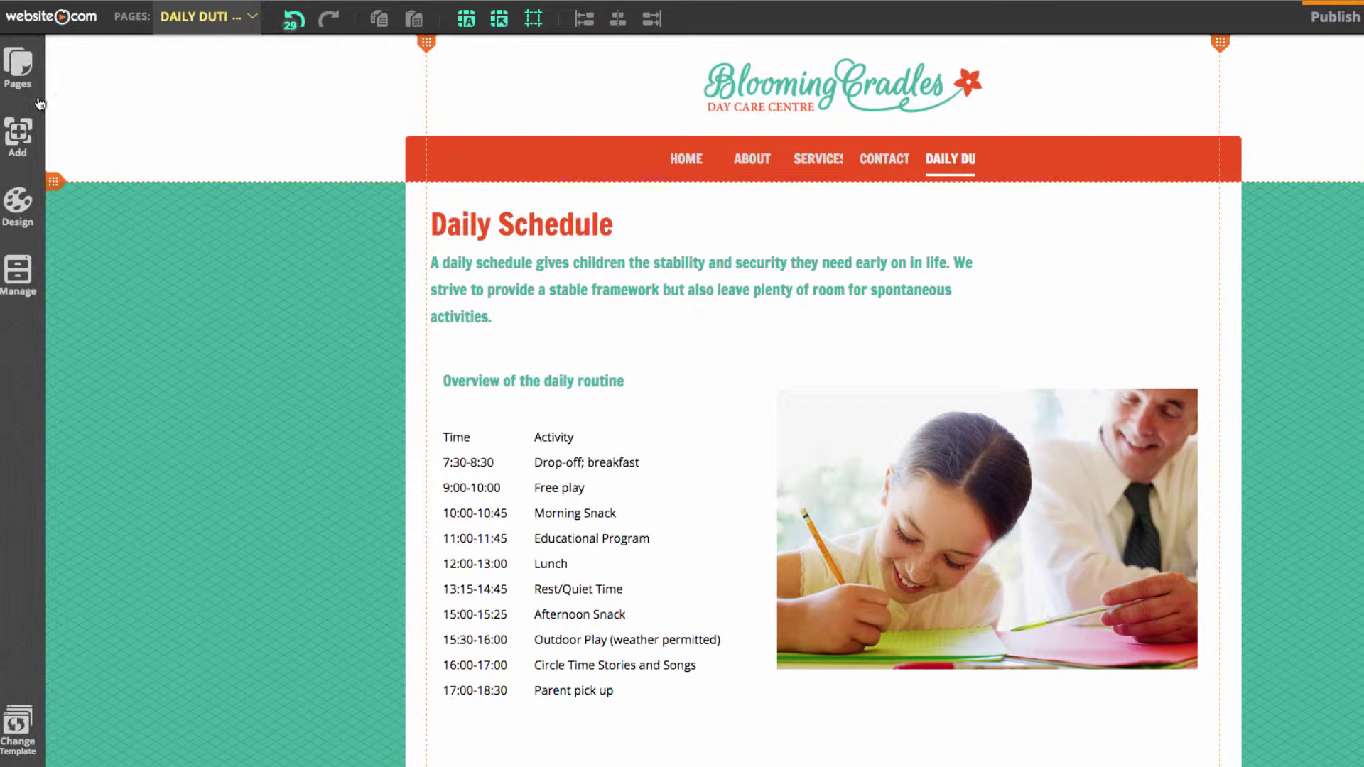
Create a top-level TOUR page and paste the white content box just under its menu bar
left_click(29, 86)
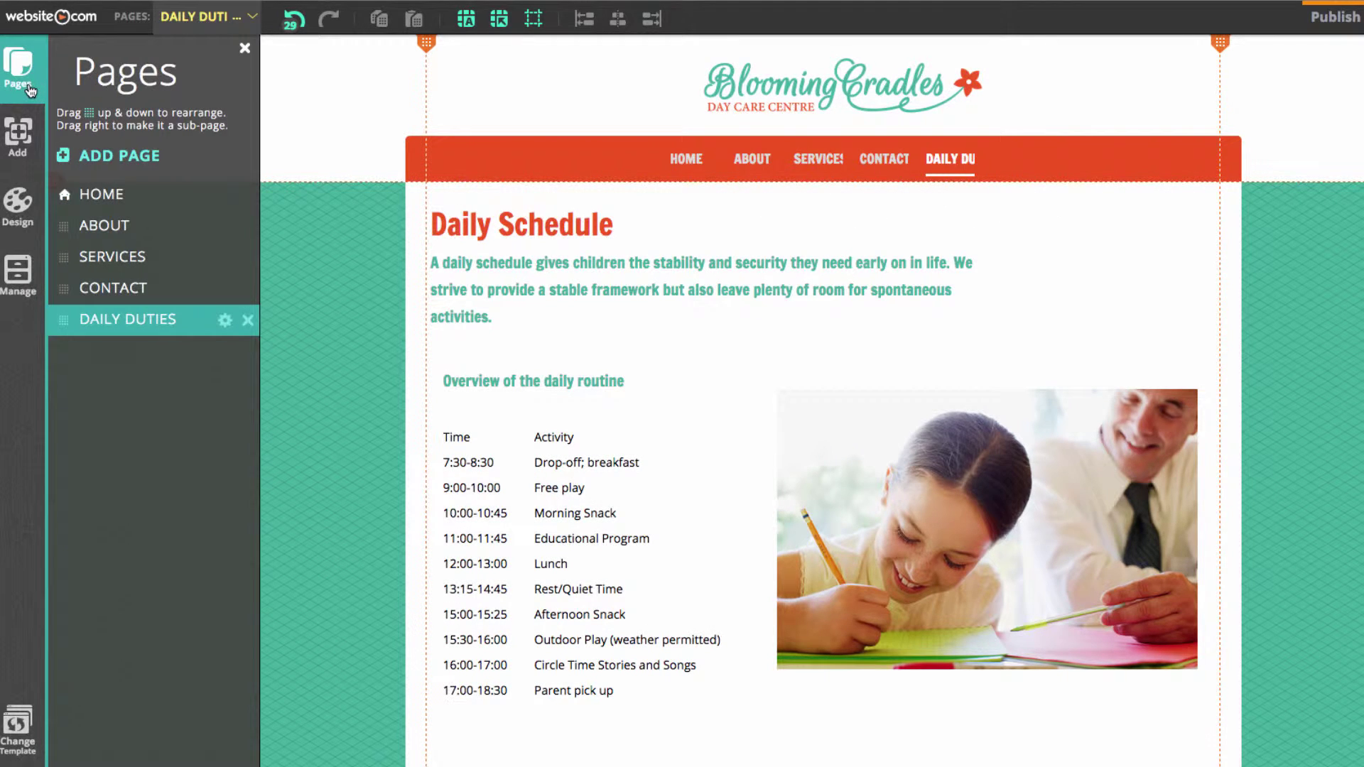
left_click(146, 156)
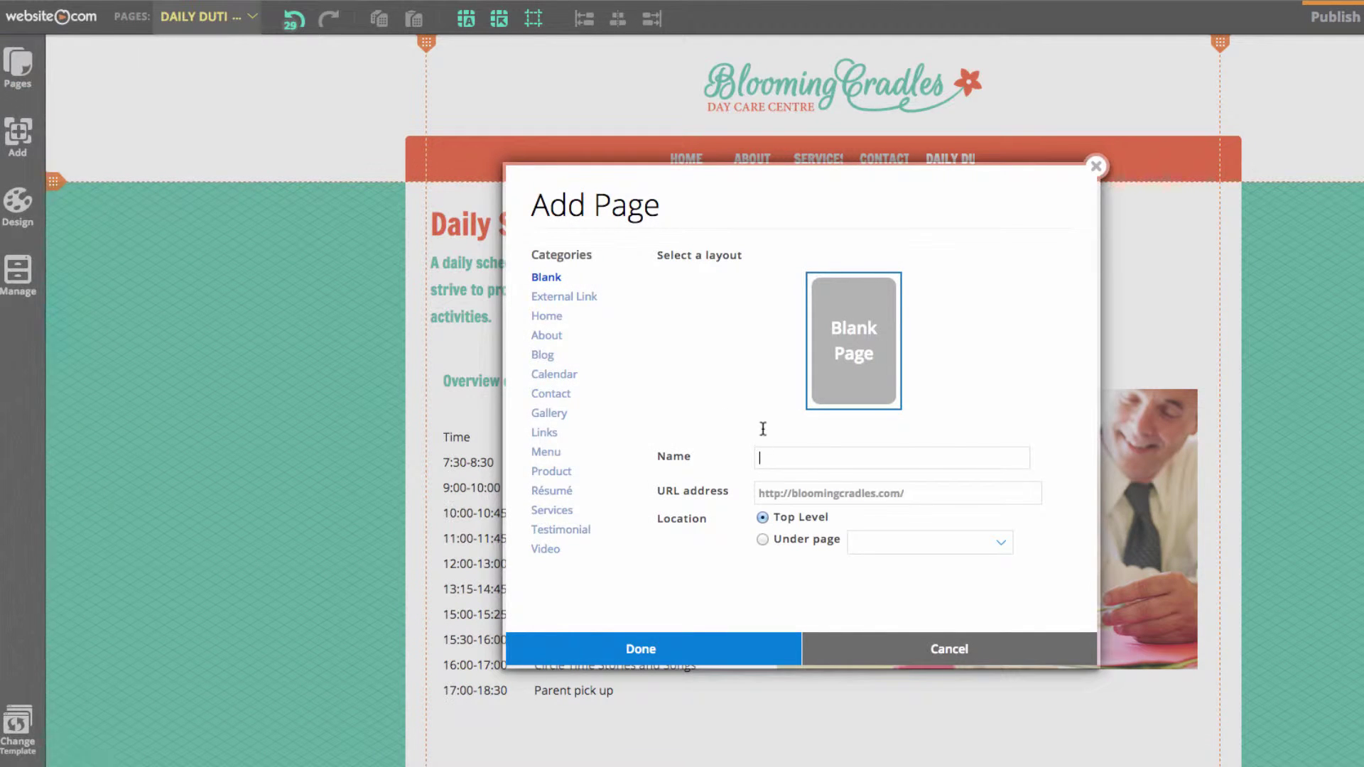
type("TOUR")
left_click(747, 653)
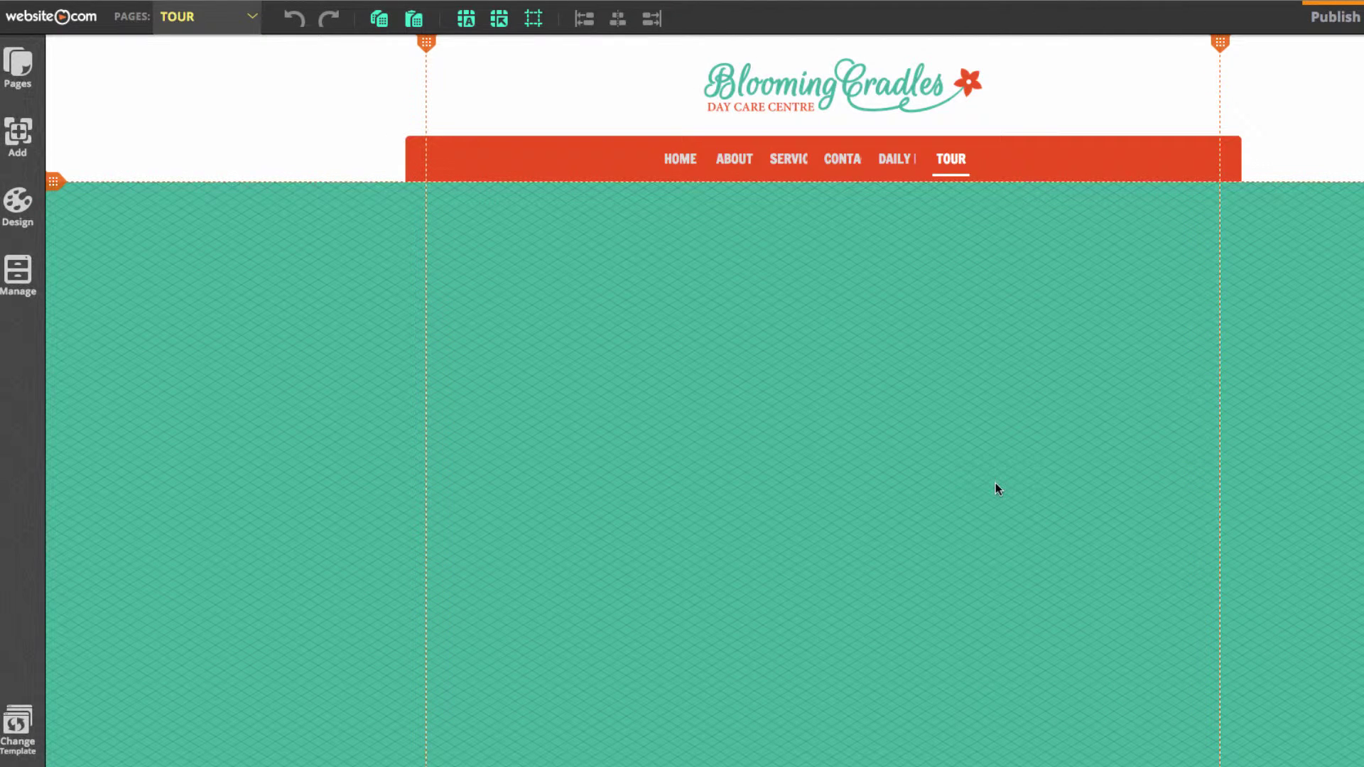
left_click(414, 19)
left_click_drag(1010, 485, 935, 447)
left_click(1286, 404)
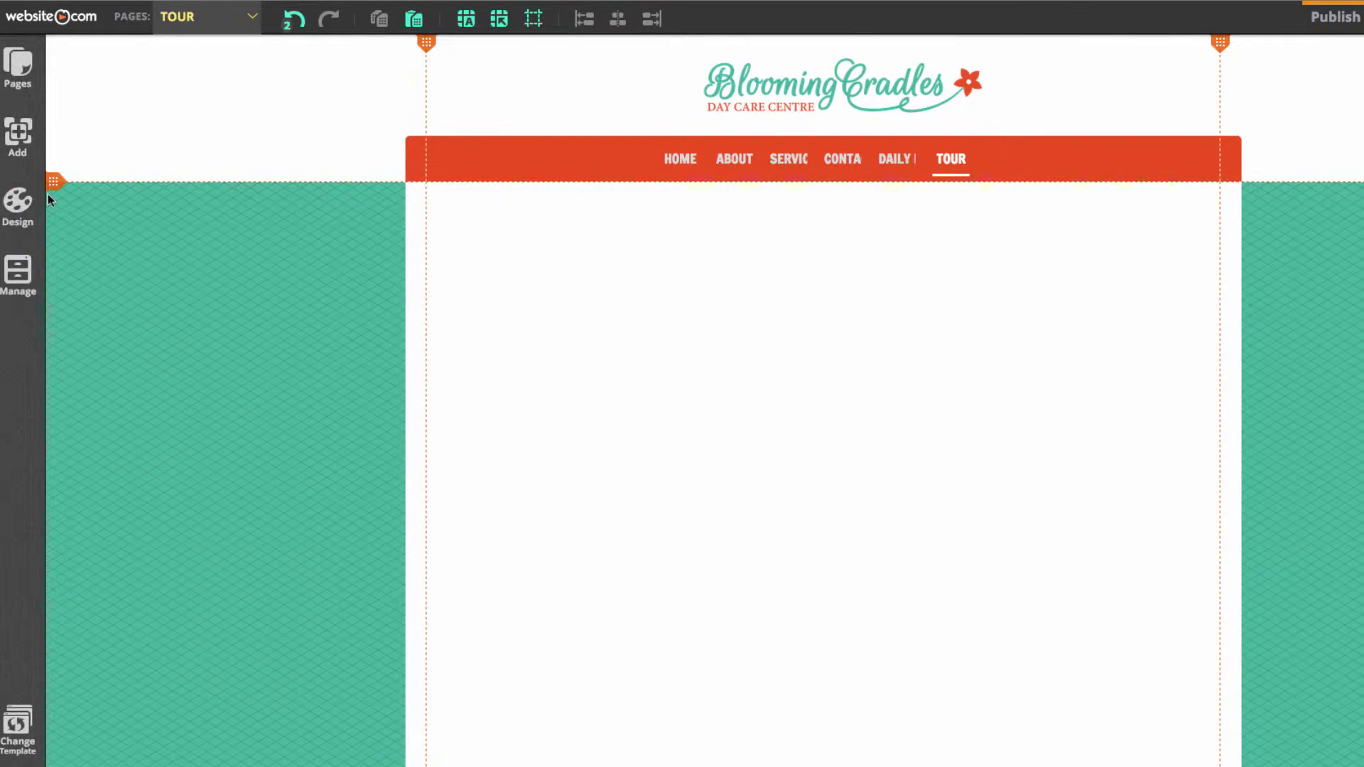
Add a masonry gallery to the TOUR page and move it to the top-left of the content area
left_click(18, 133)
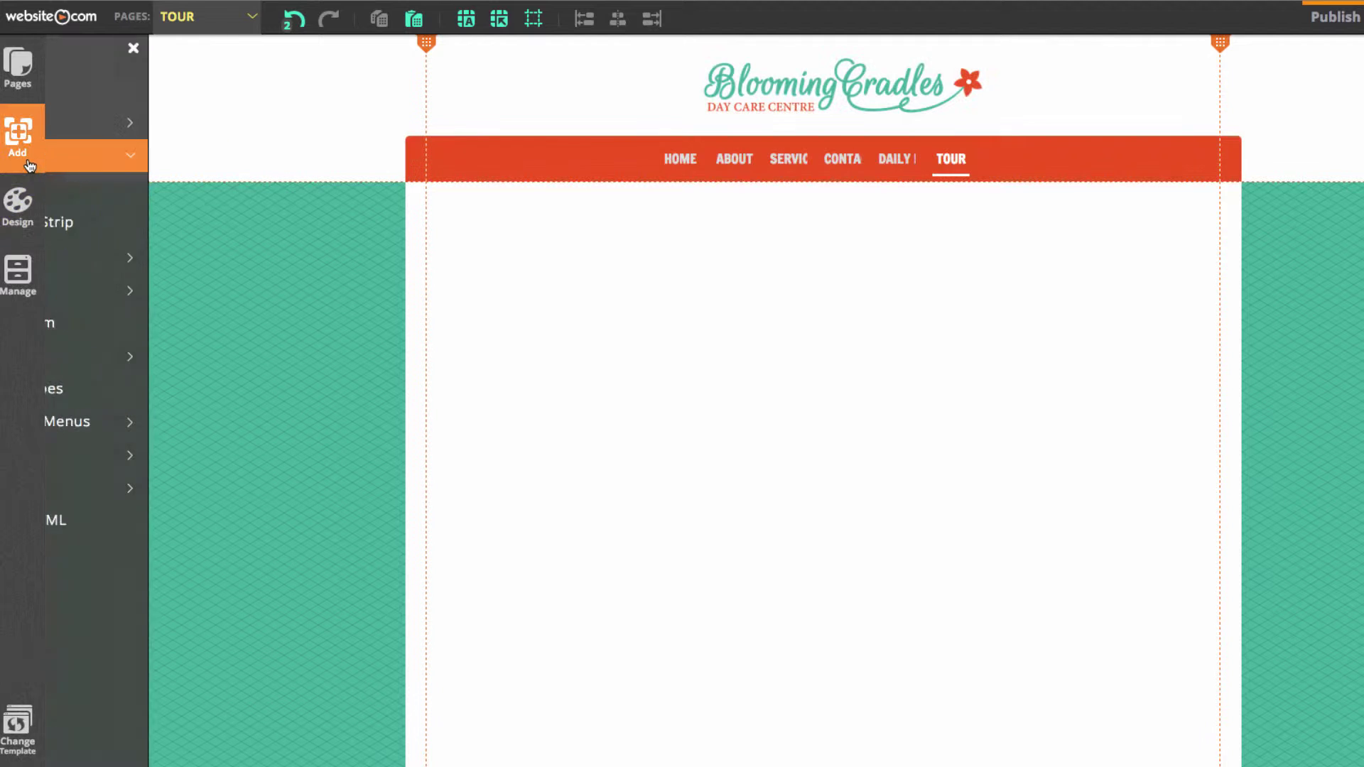
left_click(195, 264)
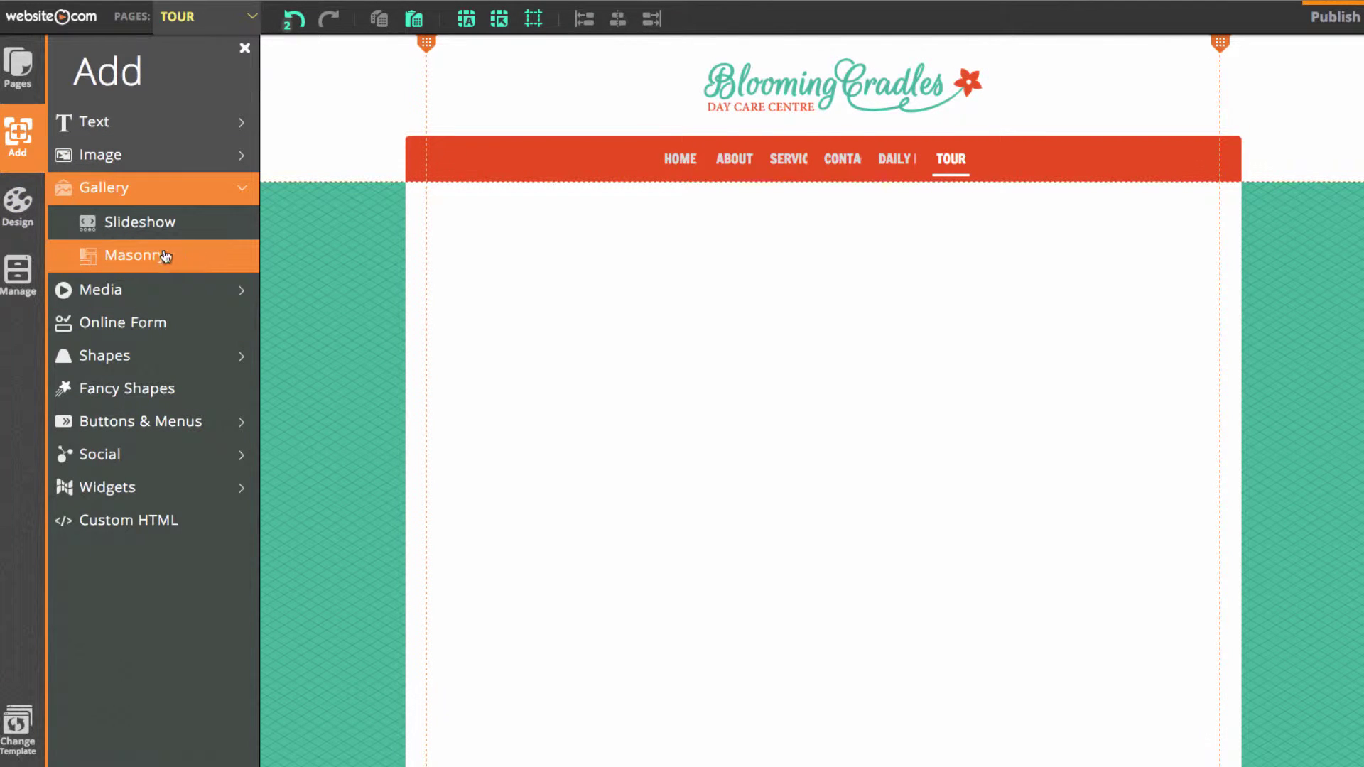
left_click(183, 263)
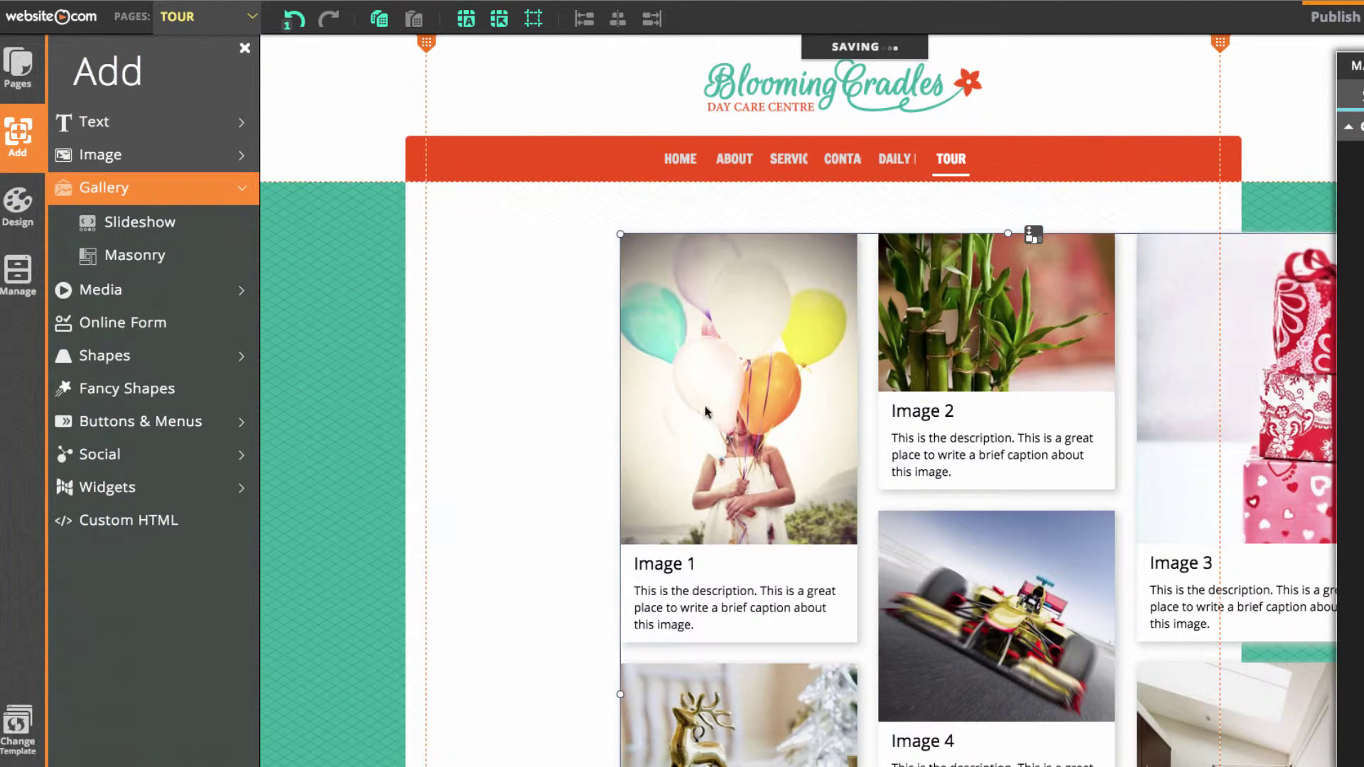
left_click(536, 390)
left_click_drag(1042, 415, 872, 380)
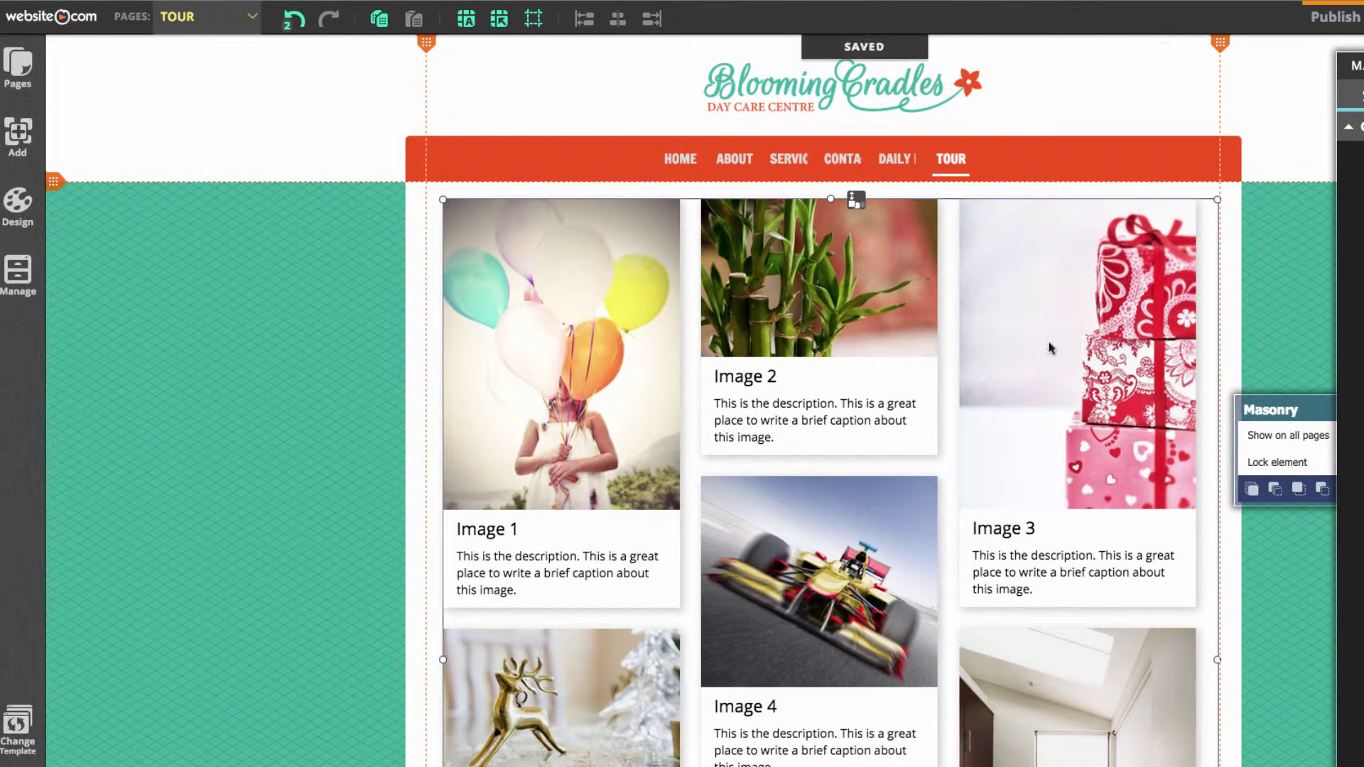
Fit the gallery inside the white box, extending the box down to contain it
scroll(1271, 355, "down", 7)
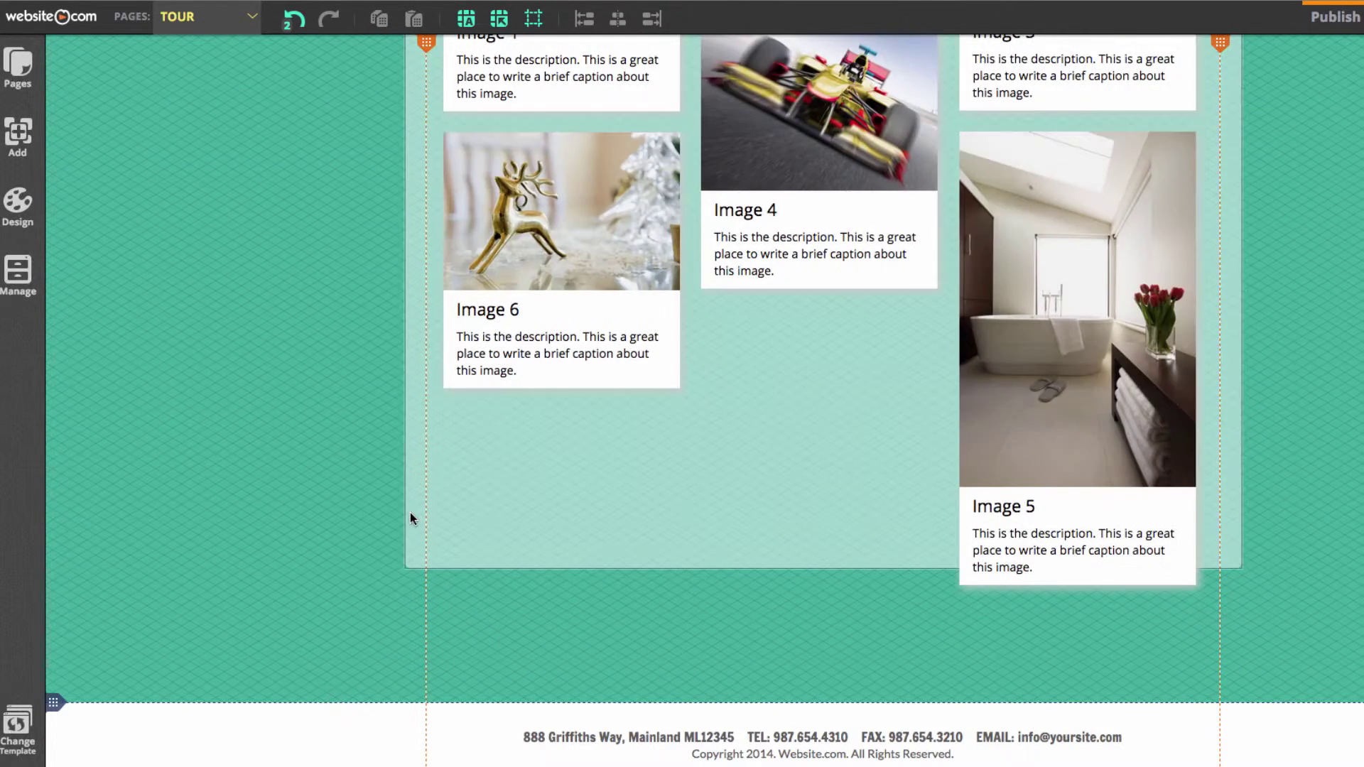
left_click(410, 517)
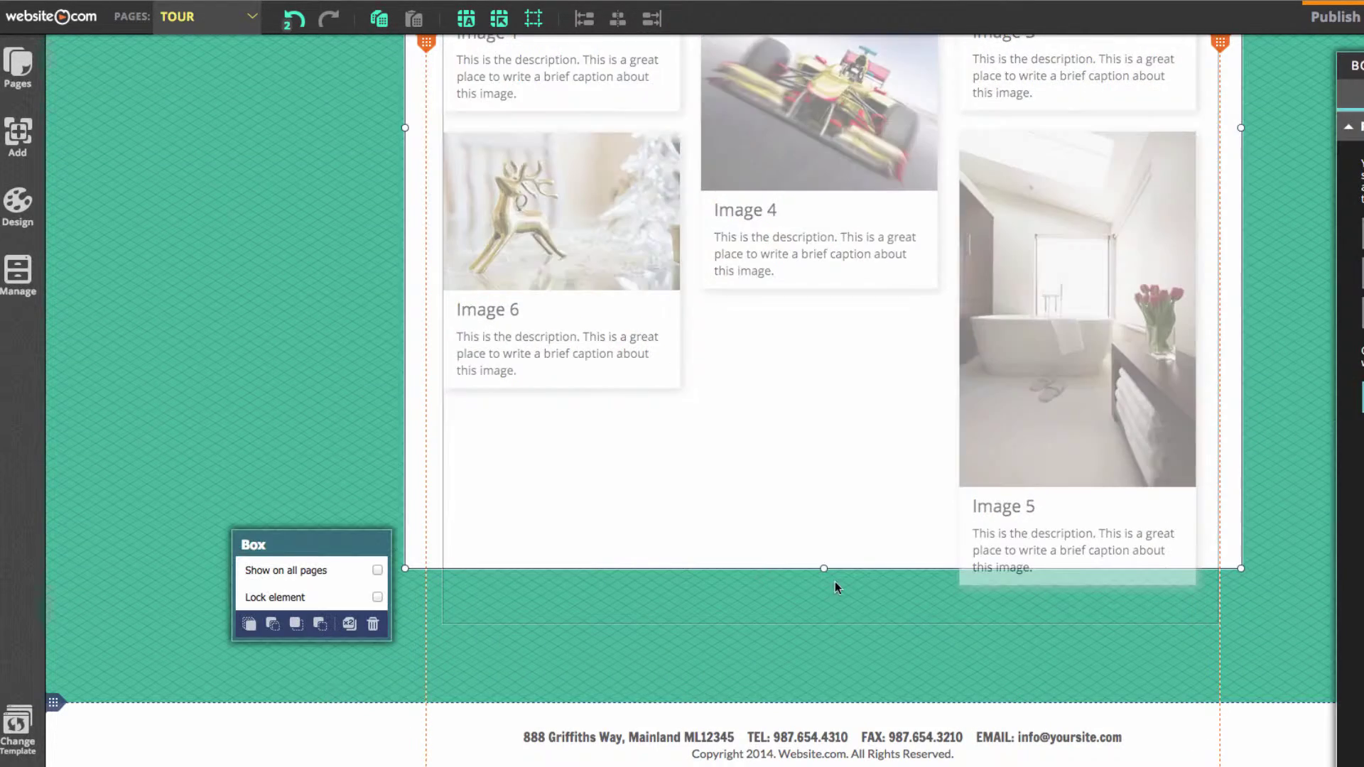
left_click(1035, 514)
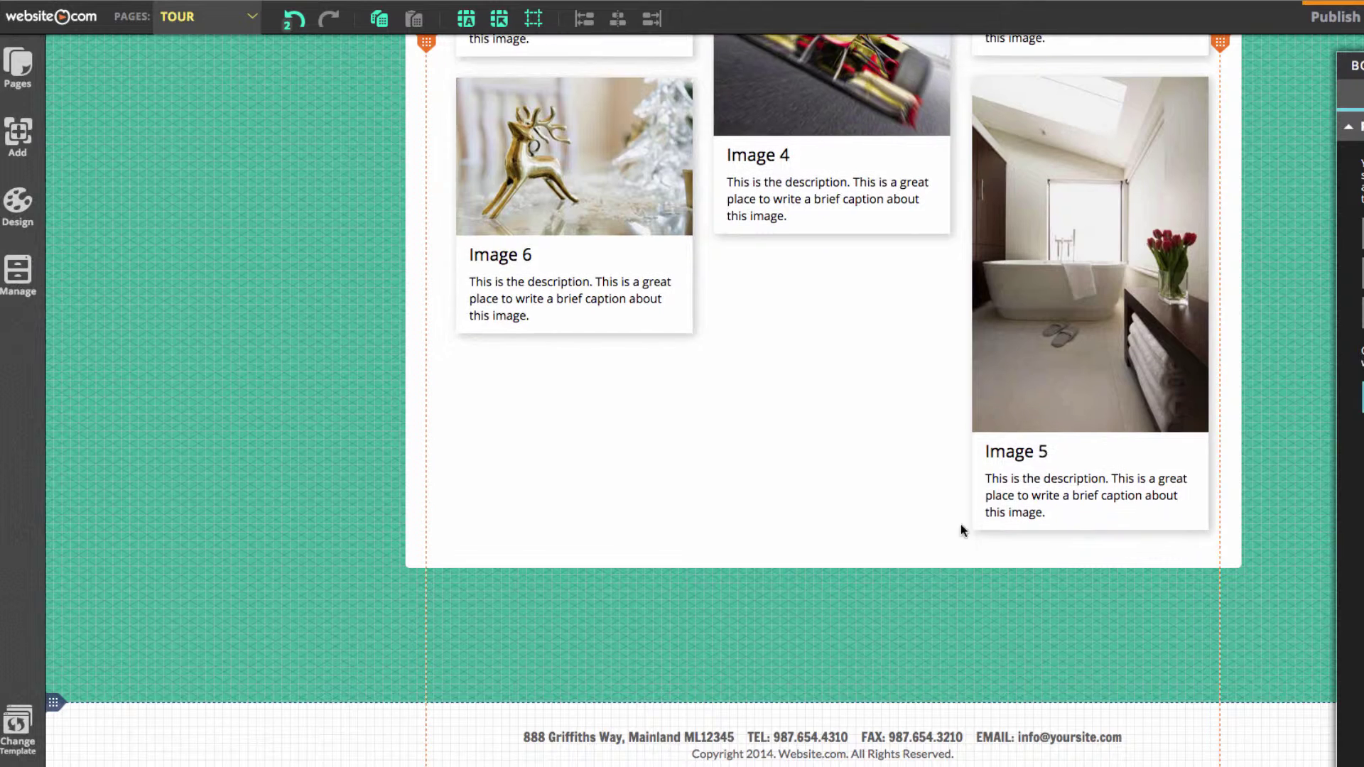
left_click_drag(978, 477, 816, 632)
mouse_move(1087, 318)
left_mouse_down()
mouse_move(1091, 397)
mouse_move(1081, 341)
left_mouse_up()
scroll(1084, 400, "up", 8)
Open the masonry gallery's image editor
left_click(1295, 304)
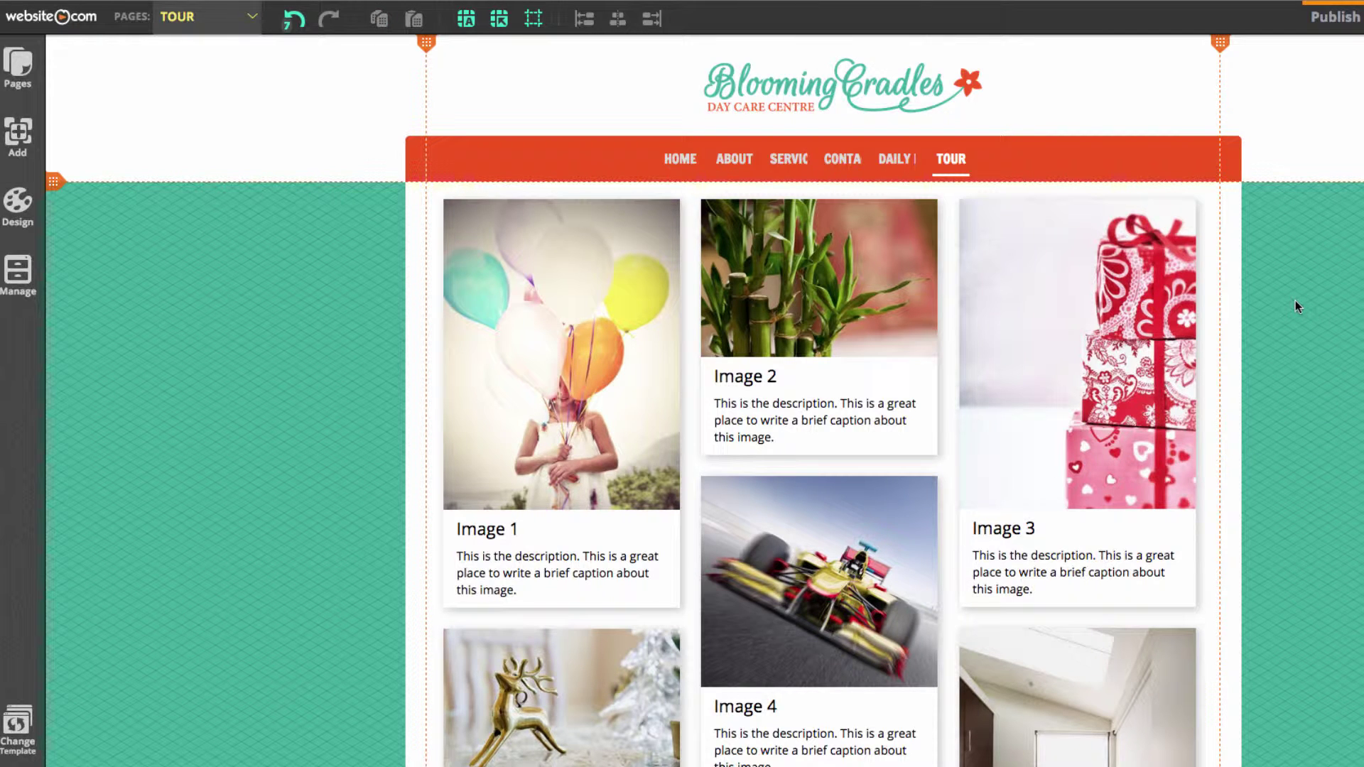
left_click_drag(832, 370, 853, 357)
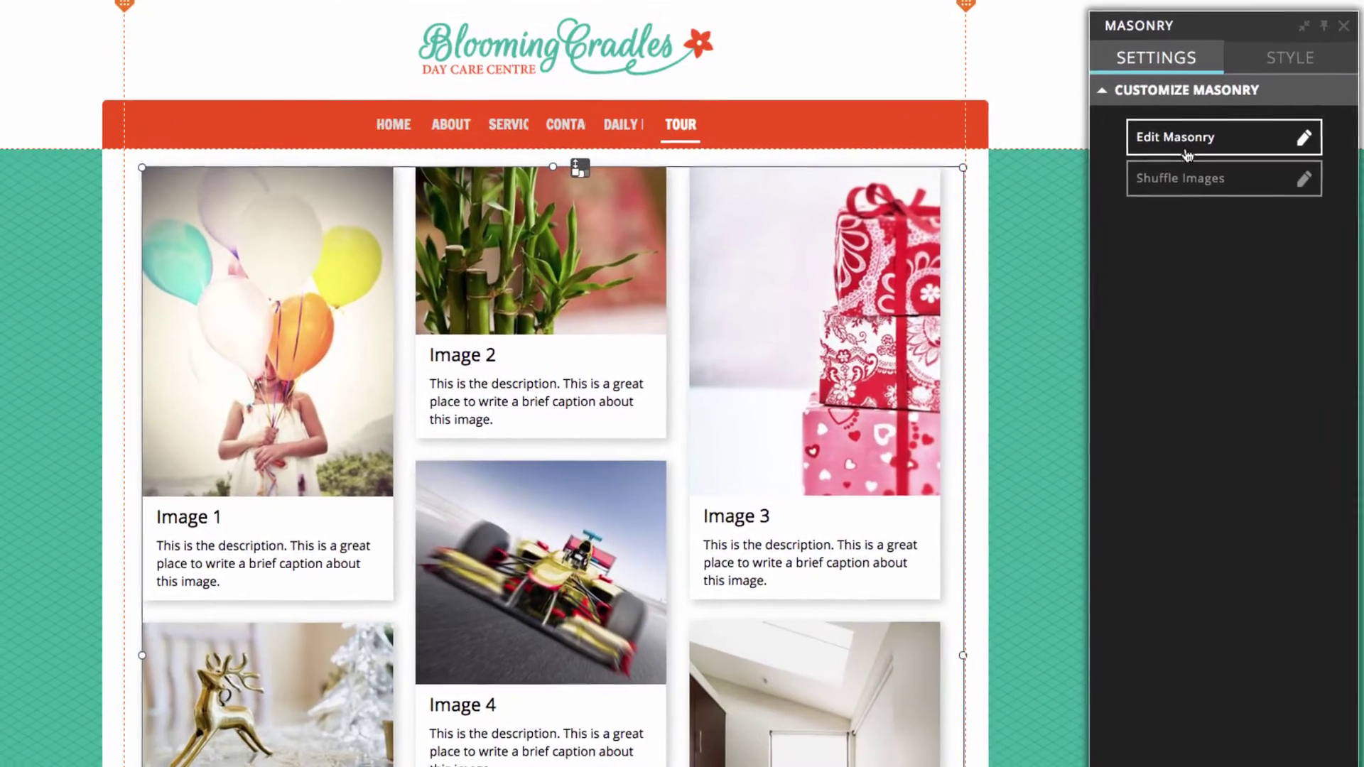
left_click(1363, 179)
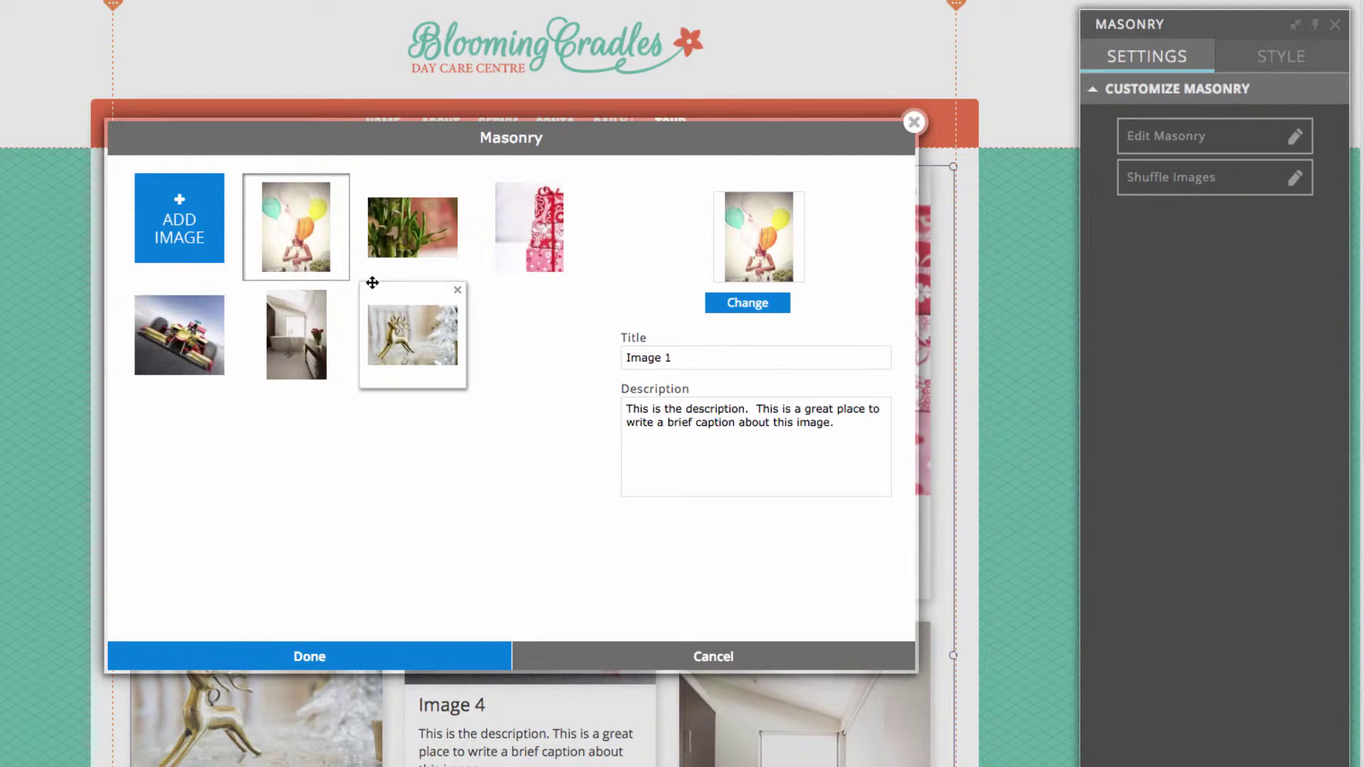
Delete the six sample pictures: balloon, bamboo, gift boxes, race car, bathroom and reindeer
left_click(341, 186)
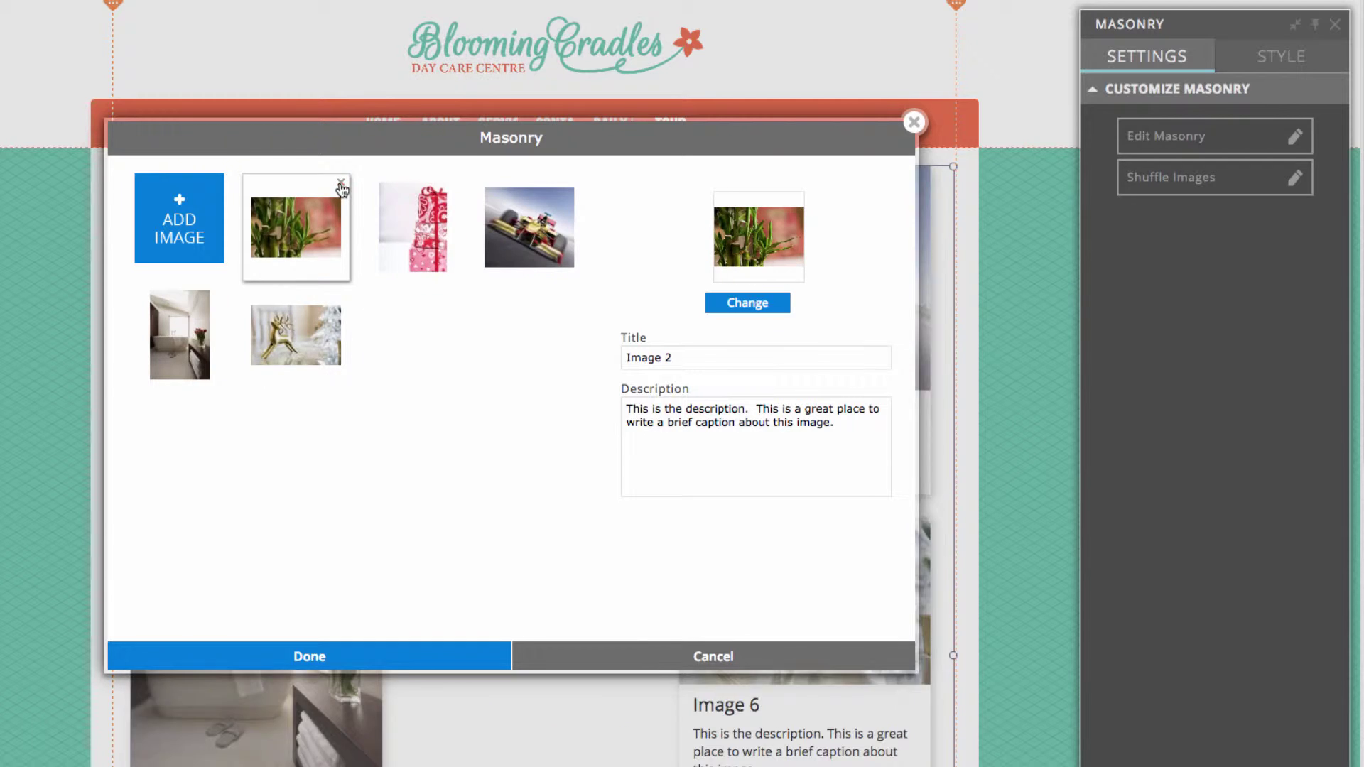
left_click(340, 186)
left_click(341, 186)
left_click(341, 186)
left_click(341, 186)
left_click(341, 186)
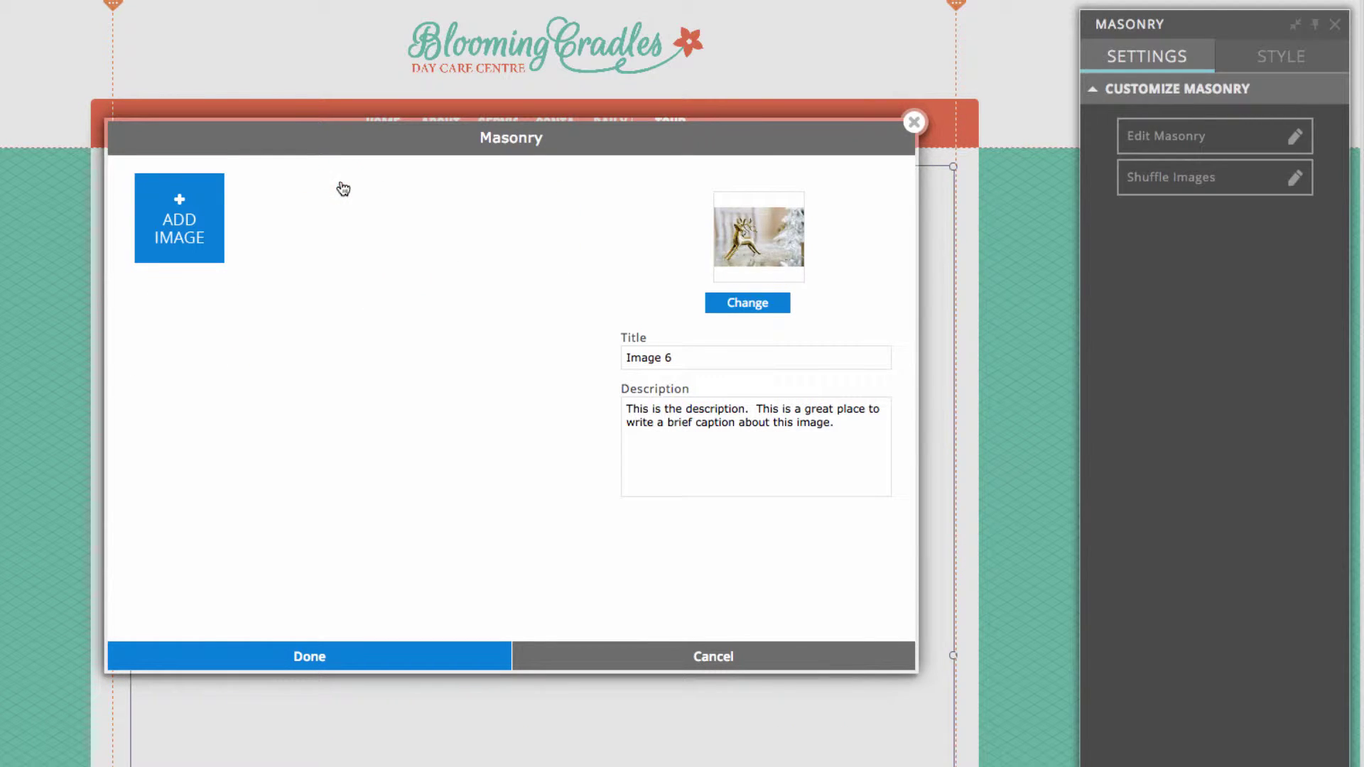
Upload classroom1.JPG through tutor3.JPG from the Daycare Pictures folder into the image library
left_click(192, 234)
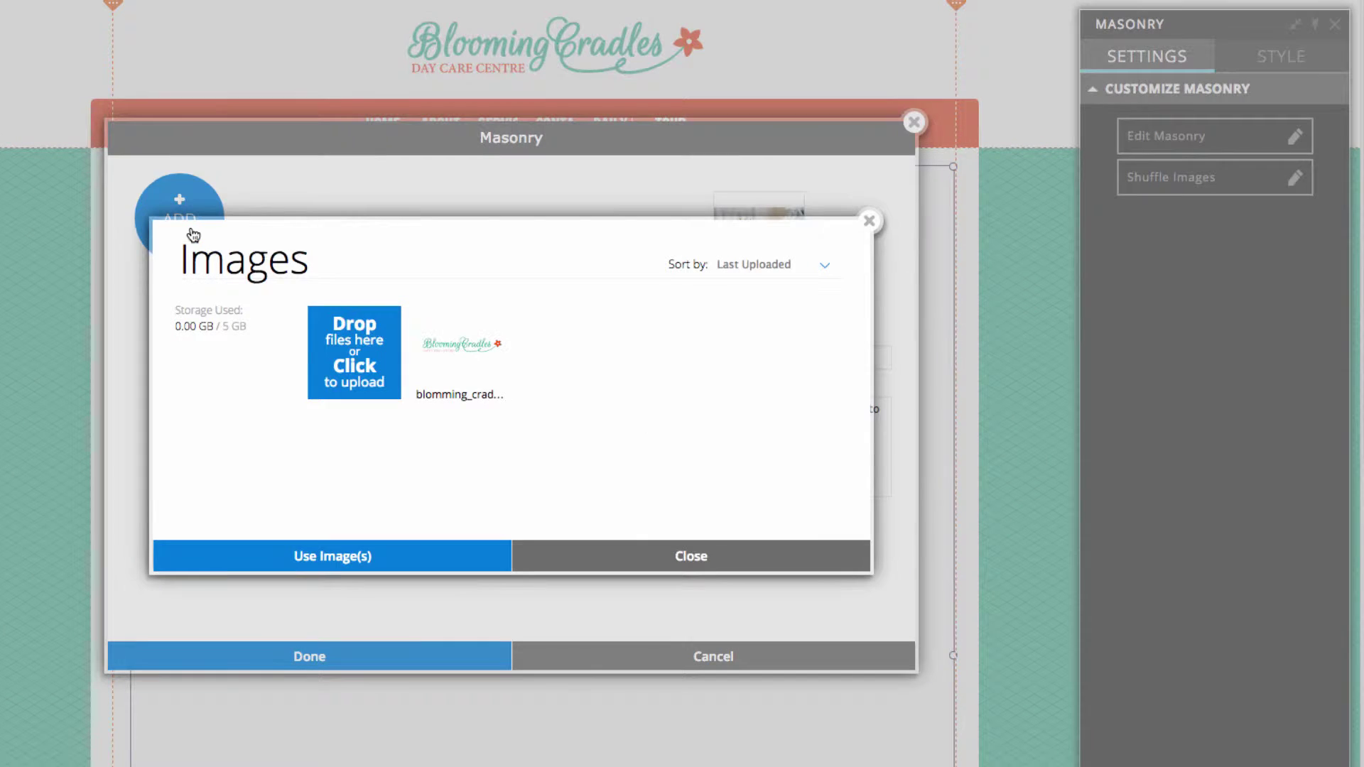
left_click(360, 373)
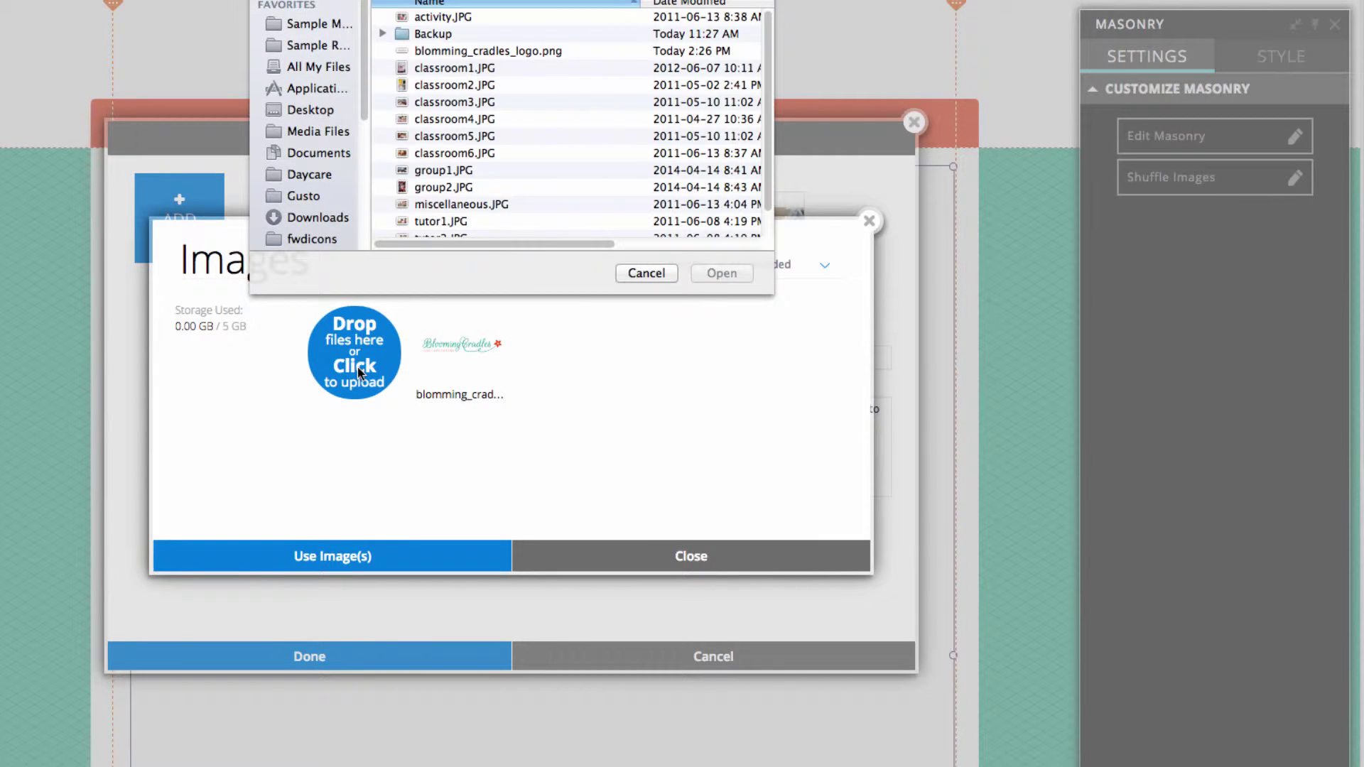
left_click(306, 178)
double_click(474, 50)
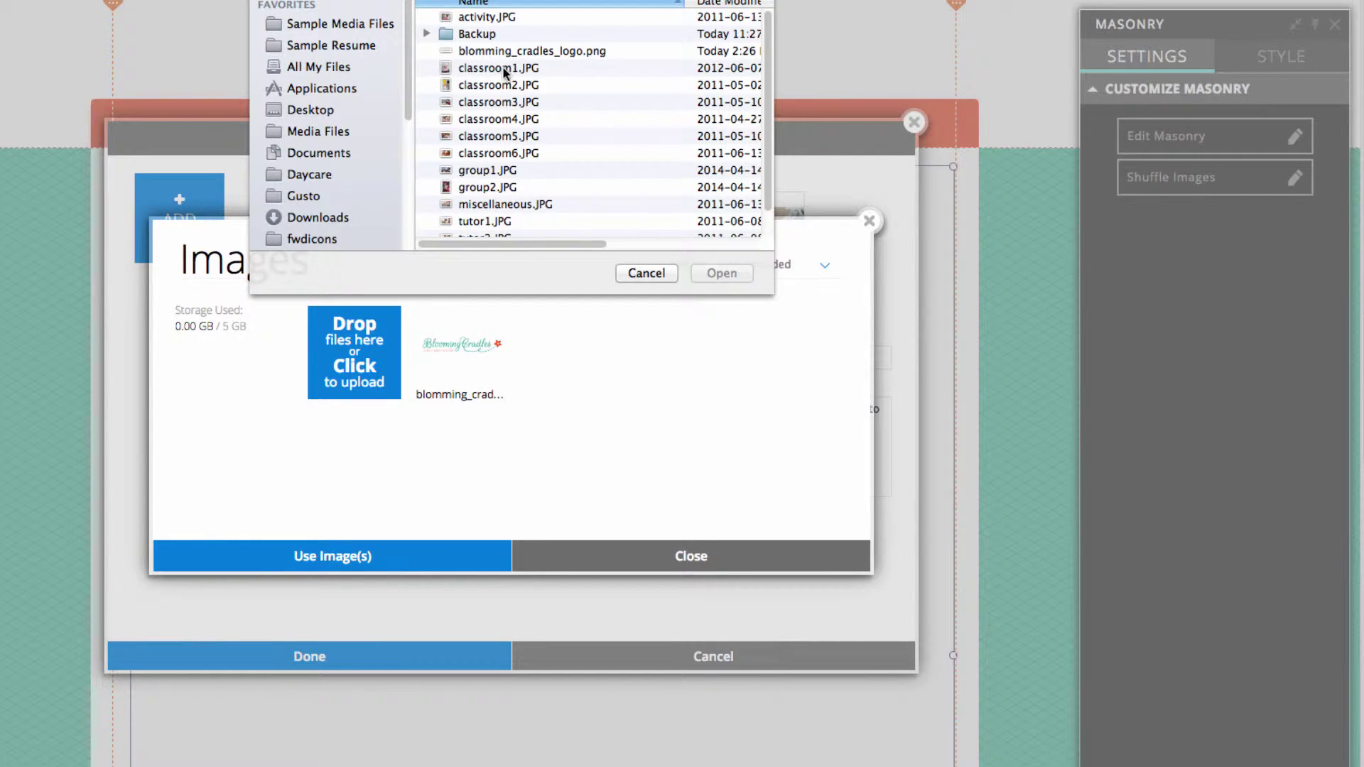
scroll(504, 43, "down", 2)
left_click(504, 41)
left_click(493, 228, "shift")
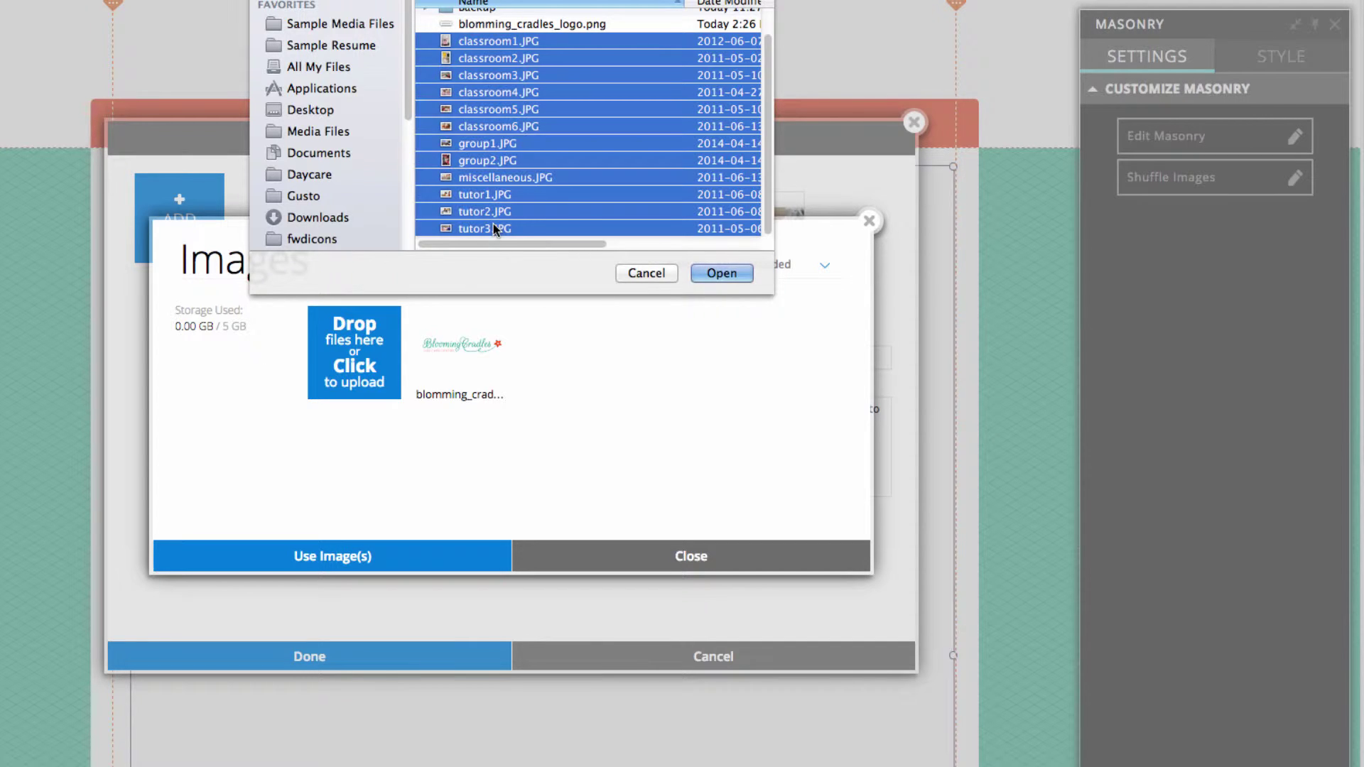
left_click(722, 274)
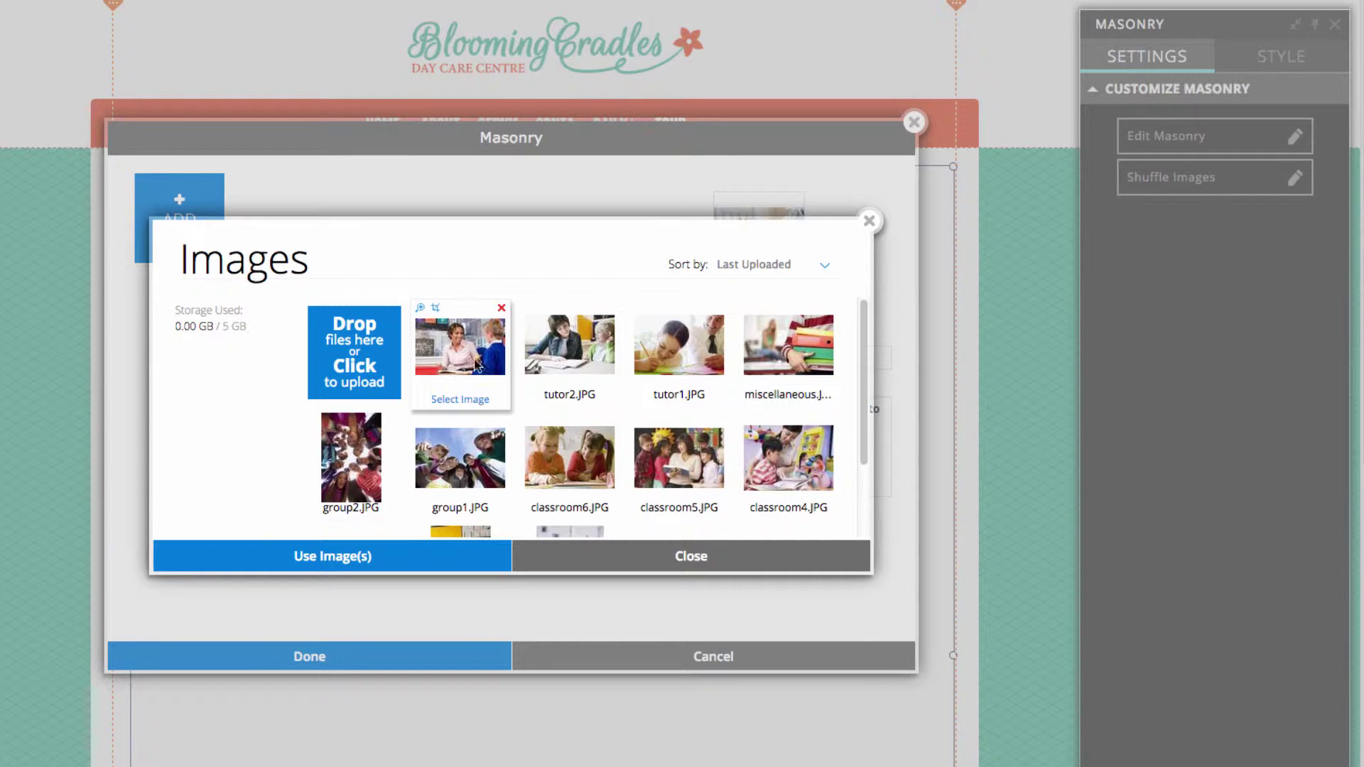
Pick tutor2, classroom5, classroom6, group2, classroom3 and classroom1 and add them to the gallery
left_click(555, 375)
scroll(639, 440, "down", 1)
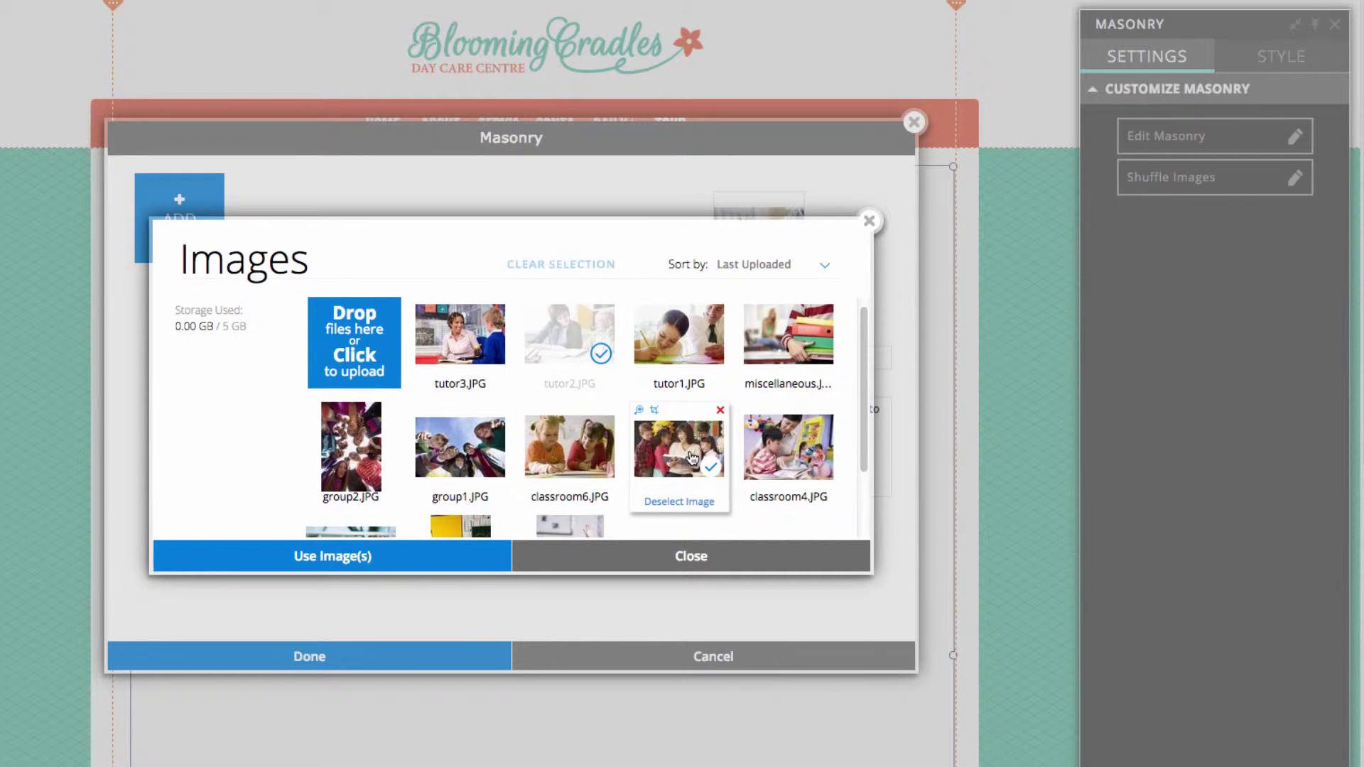
left_click(690, 454)
left_click(573, 455)
left_click(355, 444)
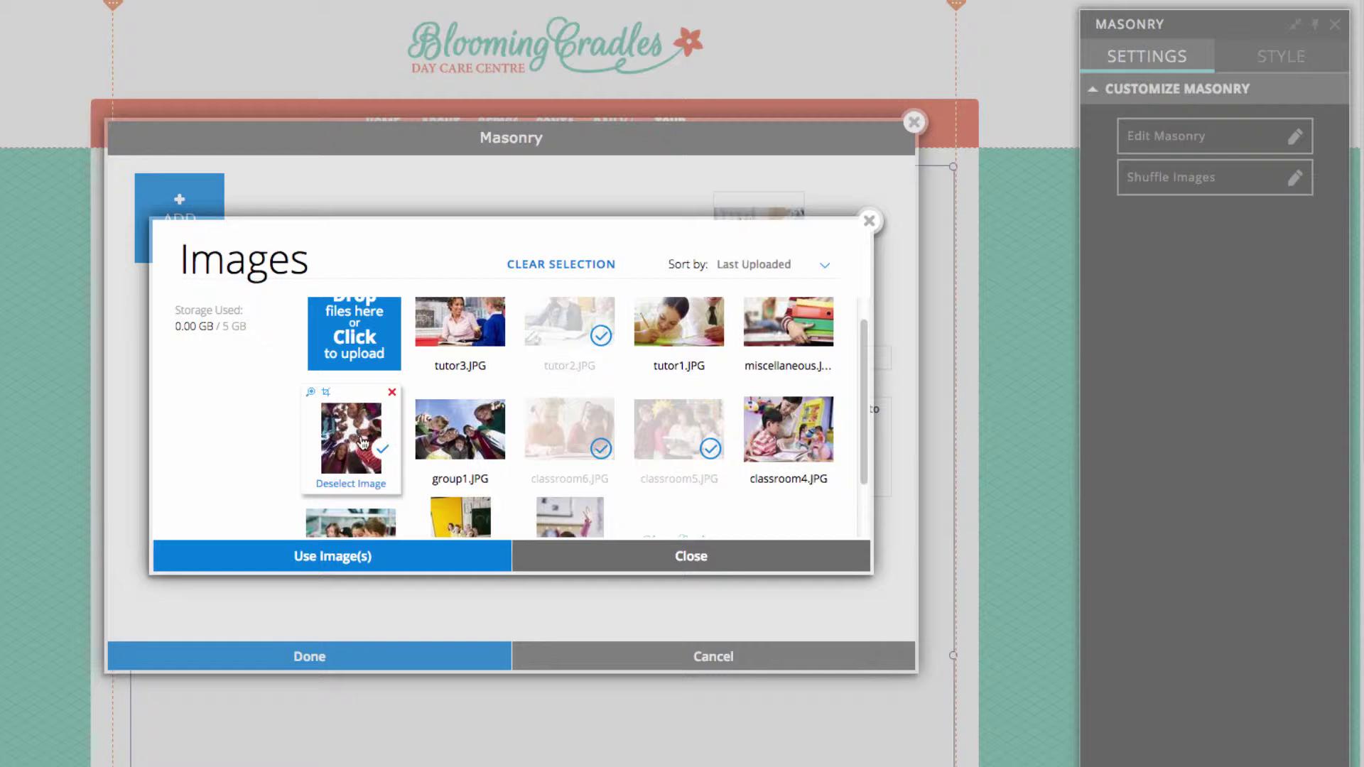
scroll(476, 462, "down", 1)
scroll(476, 460, "down", 1)
left_click(341, 497)
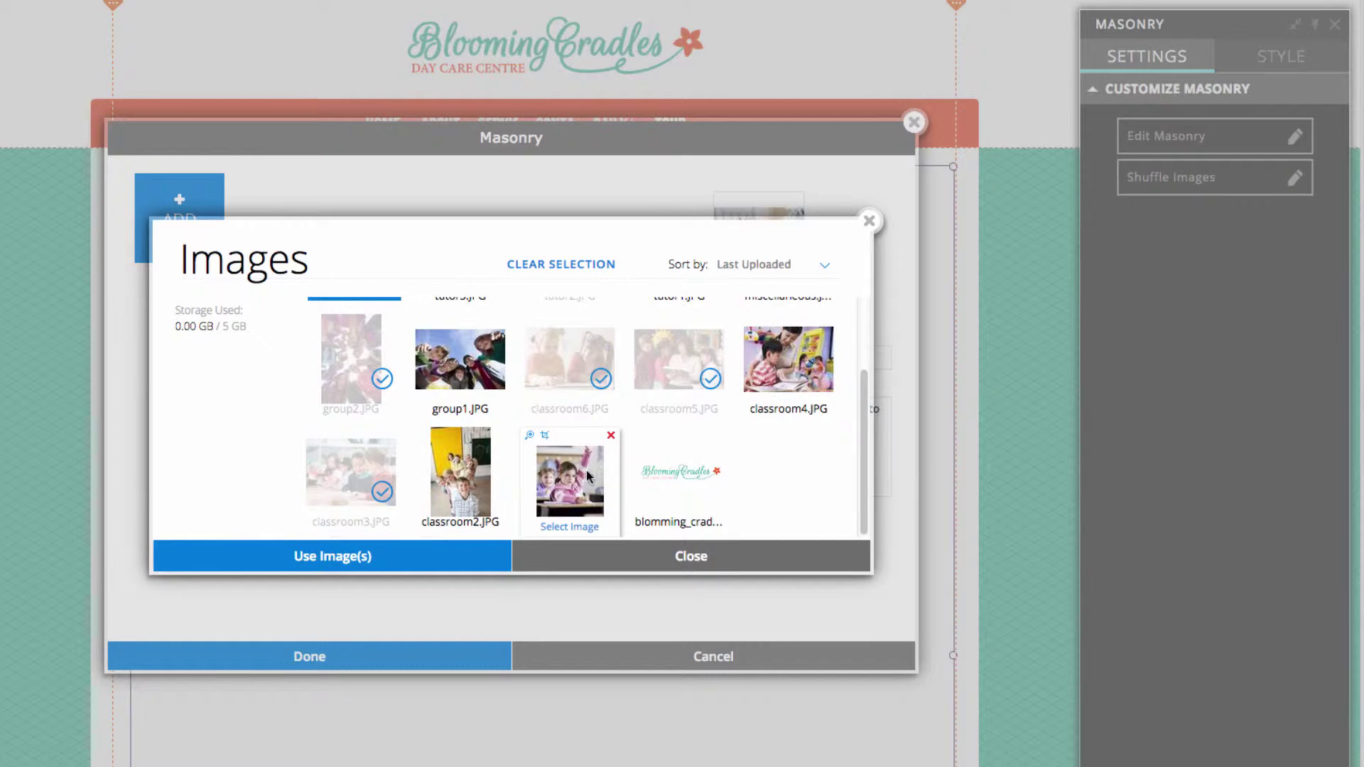
left_click(578, 487)
scroll(675, 462, "up", 3)
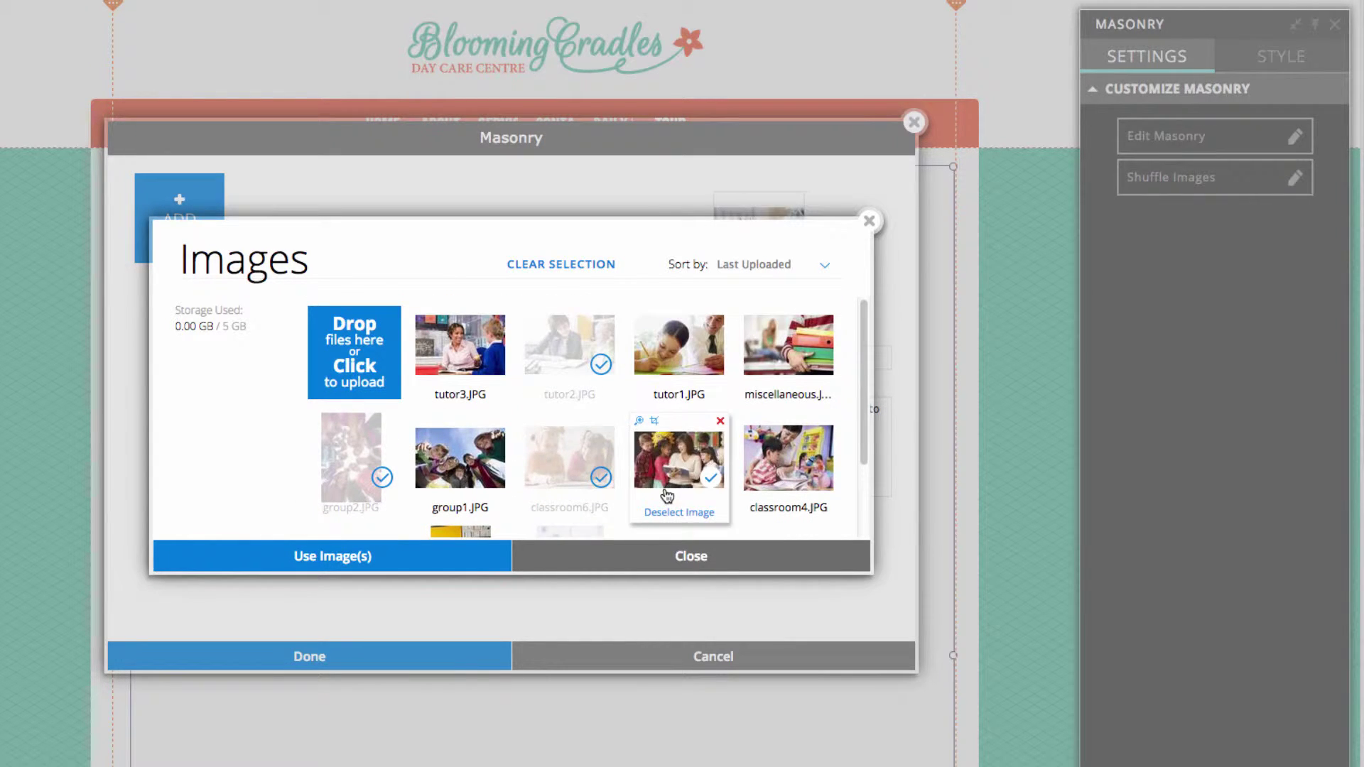
left_click(443, 567)
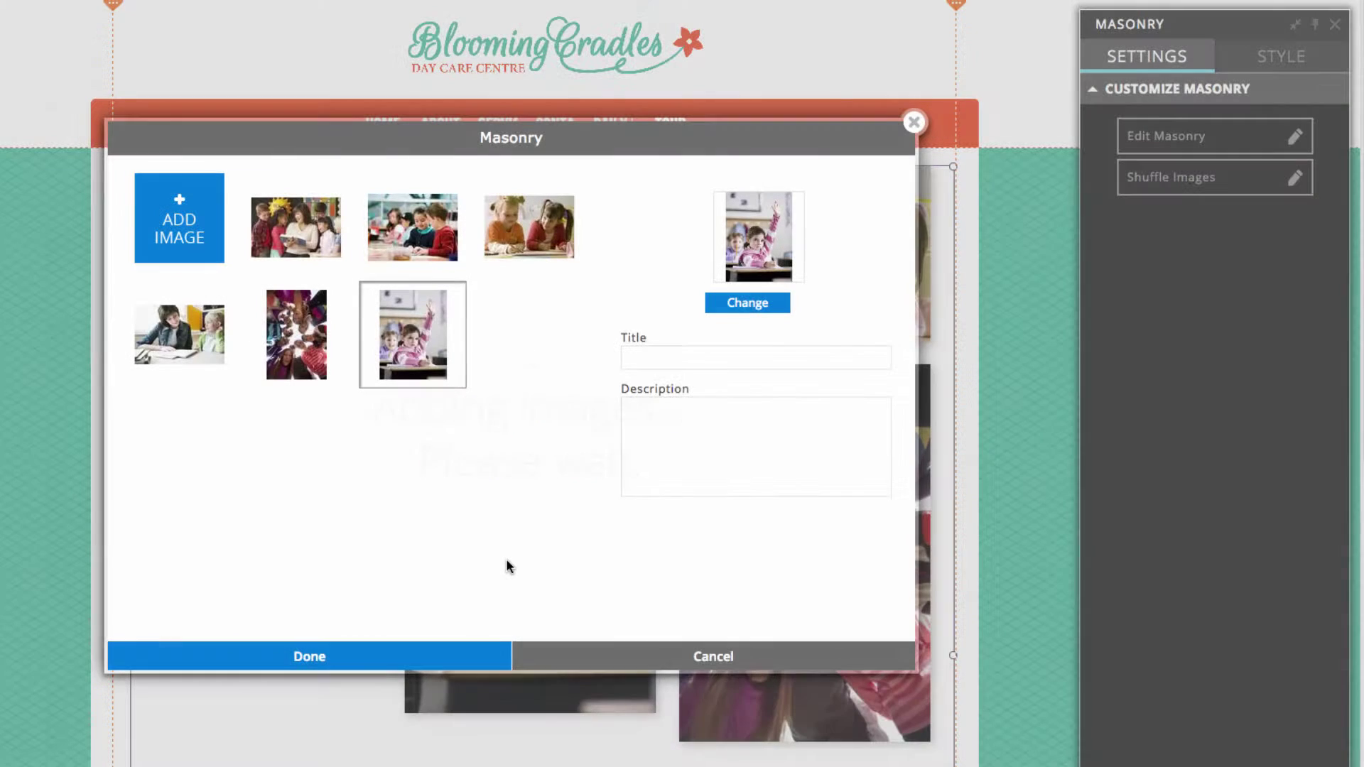
Confirm the new gallery images and shorten the gallery to fit its photos
left_click(379, 648)
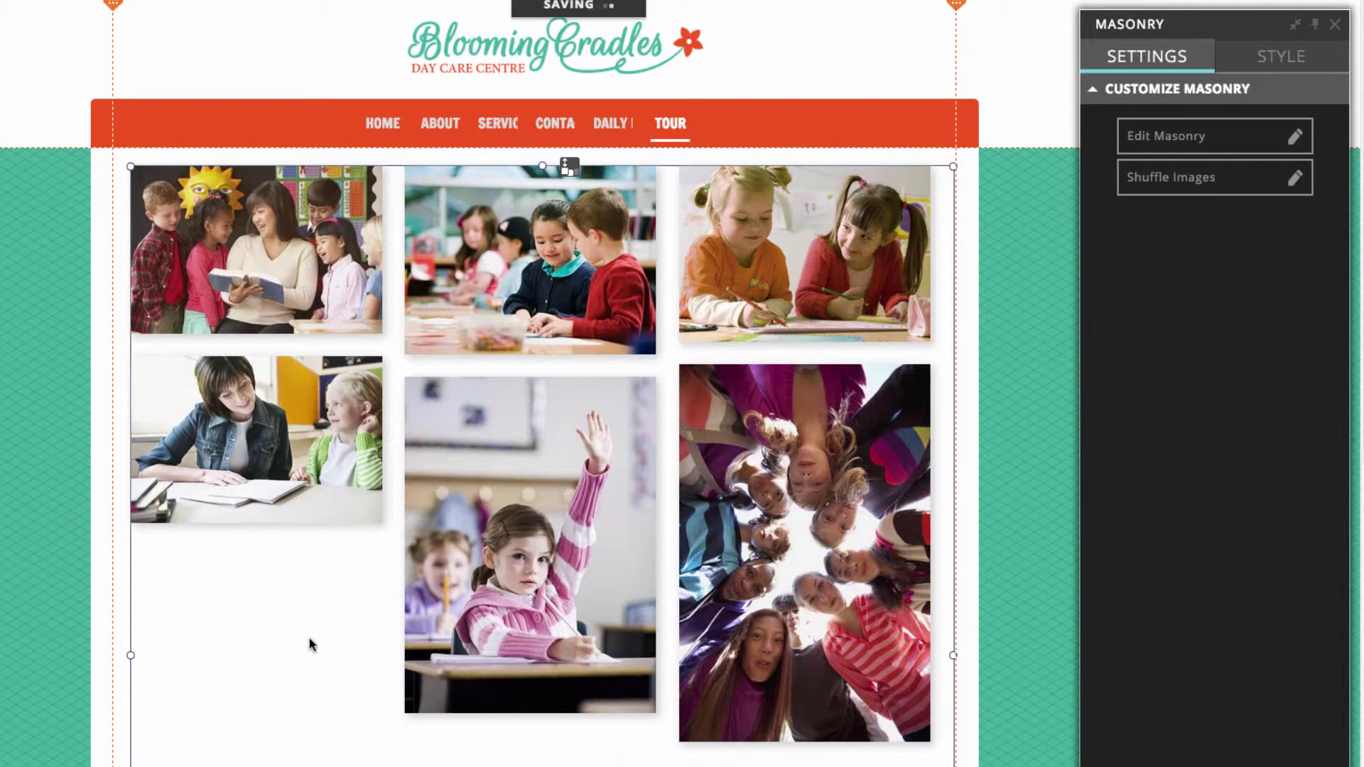
left_click(999, 473)
scroll(999, 473, "down", 1)
scroll(787, 492, "down", 6)
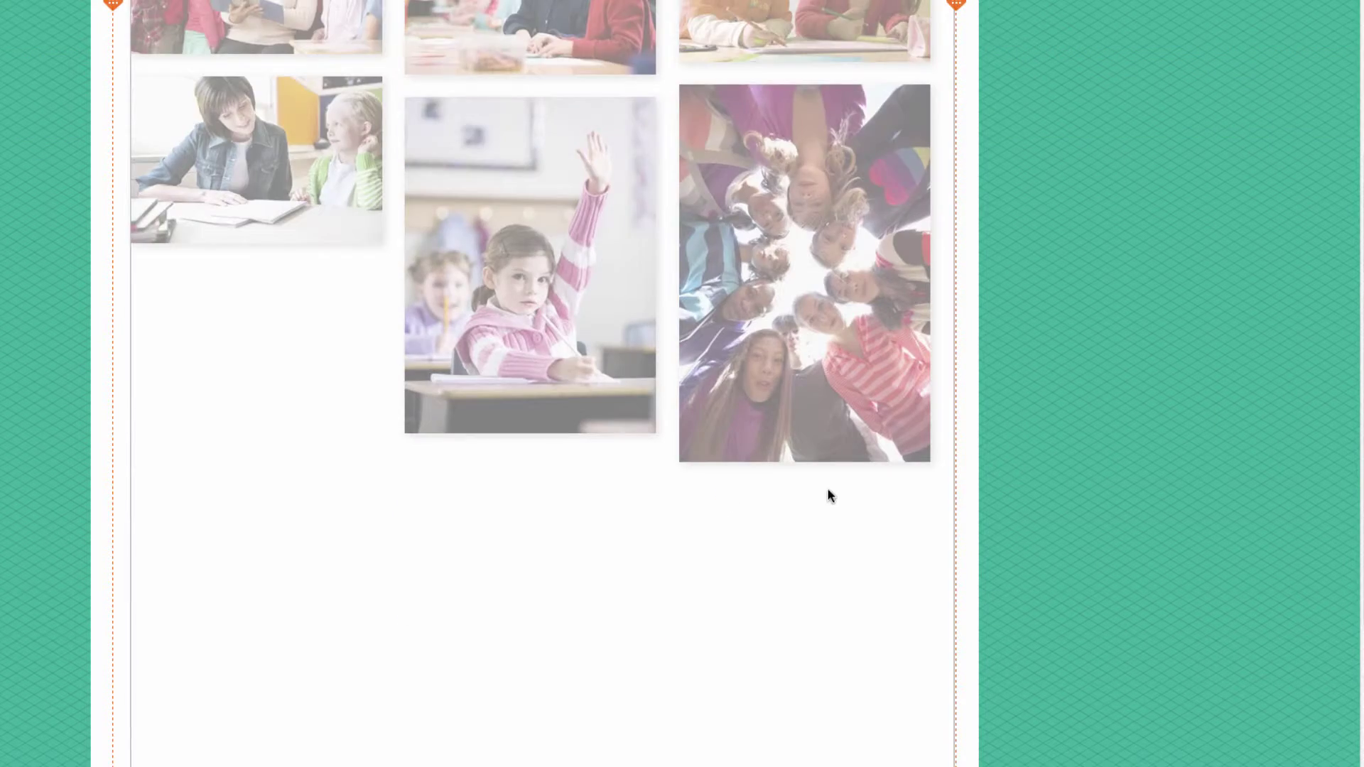
scroll(829, 486, "up", 2)
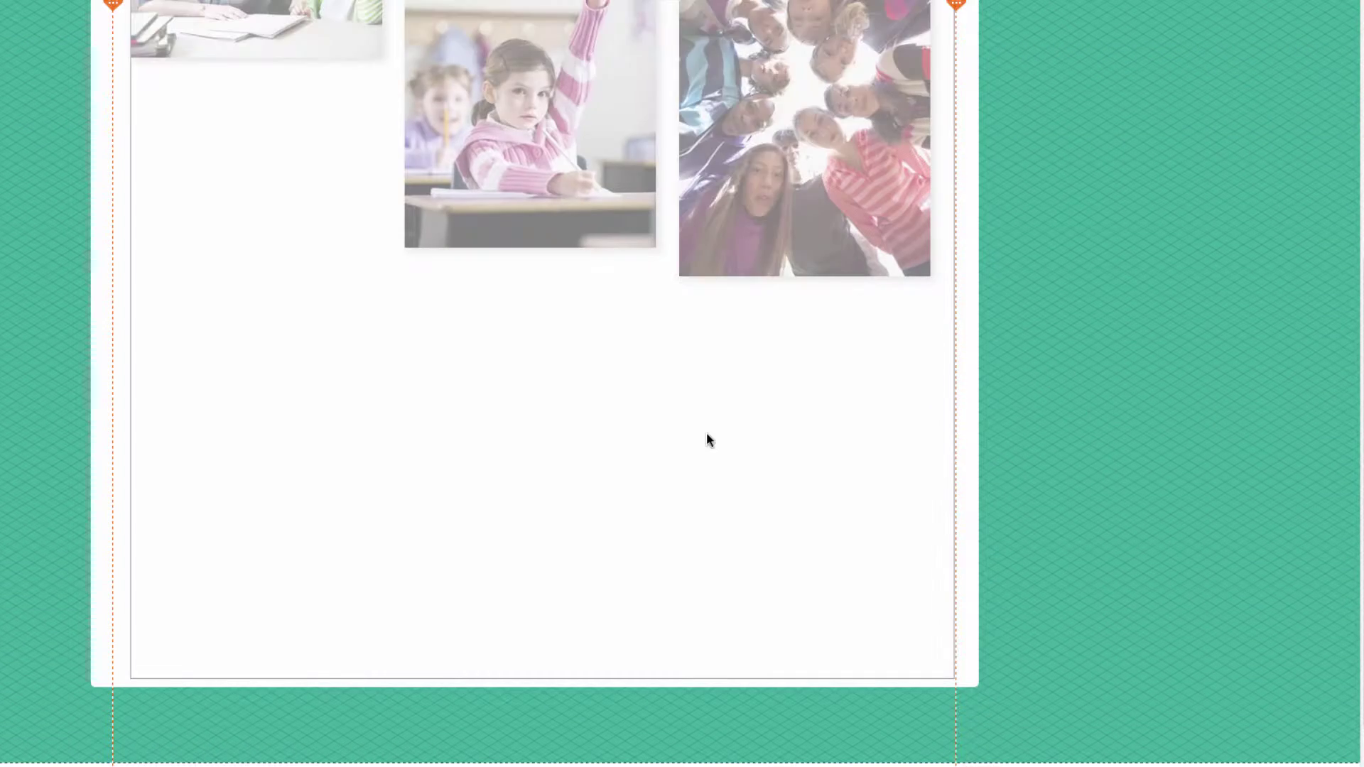
left_click(567, 507)
left_click_drag(542, 678, 552, 520)
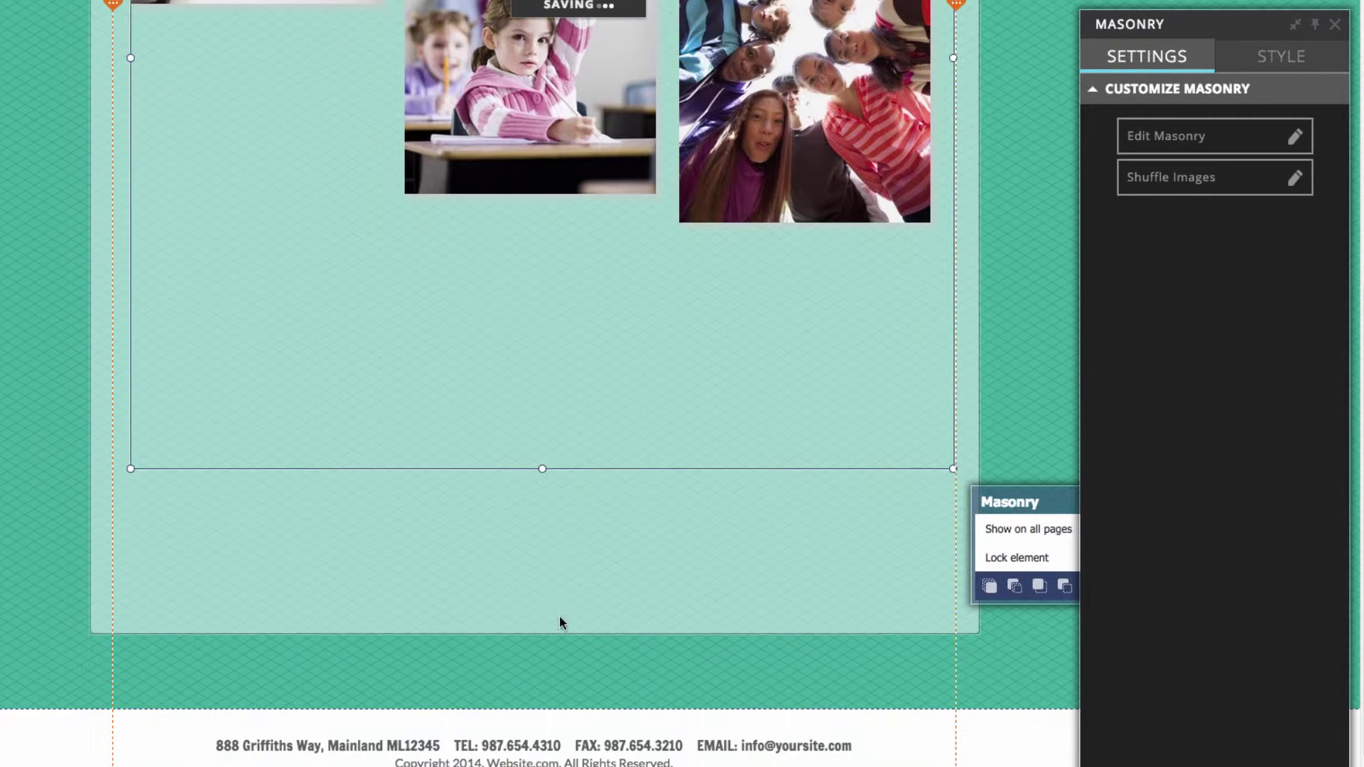
Shrink the white box and the content area to end just below the photos
left_click(540, 624)
left_click_drag(538, 633, 544, 282)
left_click(16, 504)
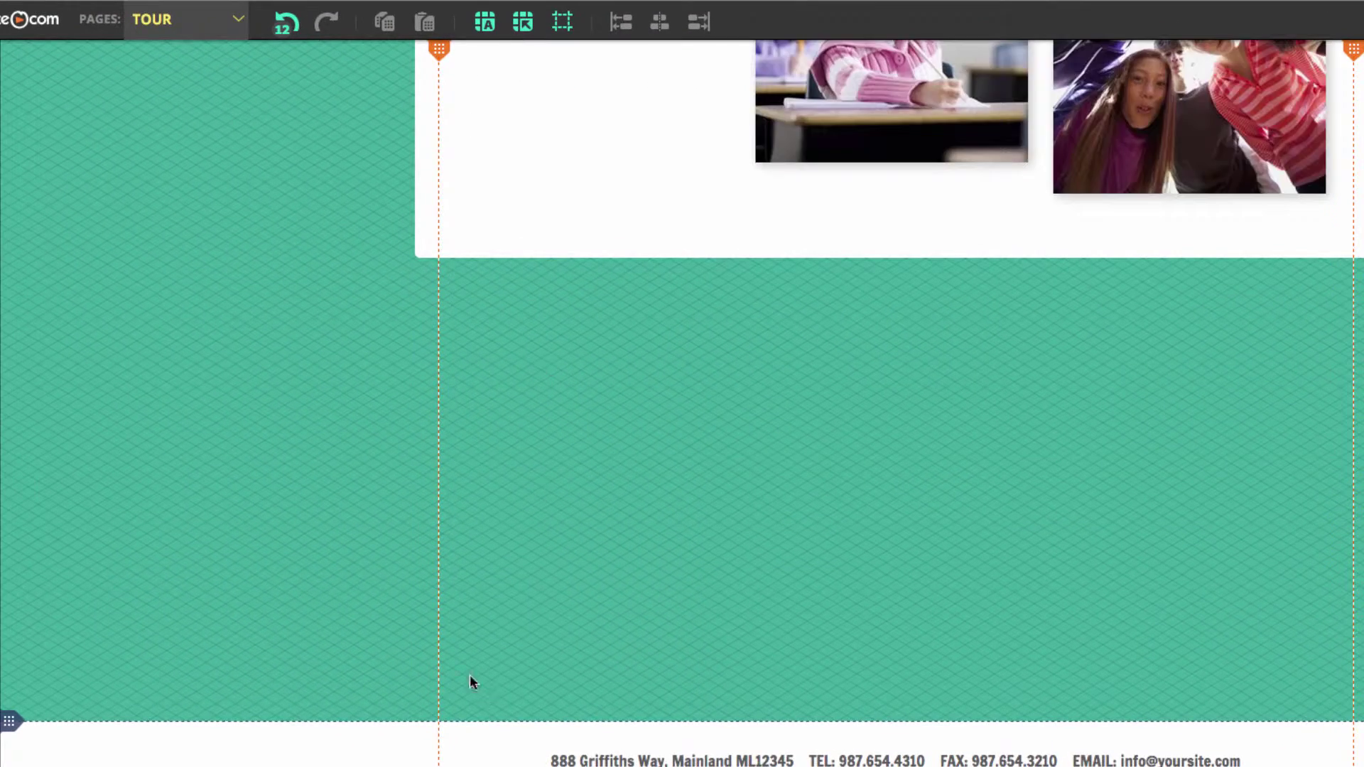
left_click_drag(30, 722, 108, 269)
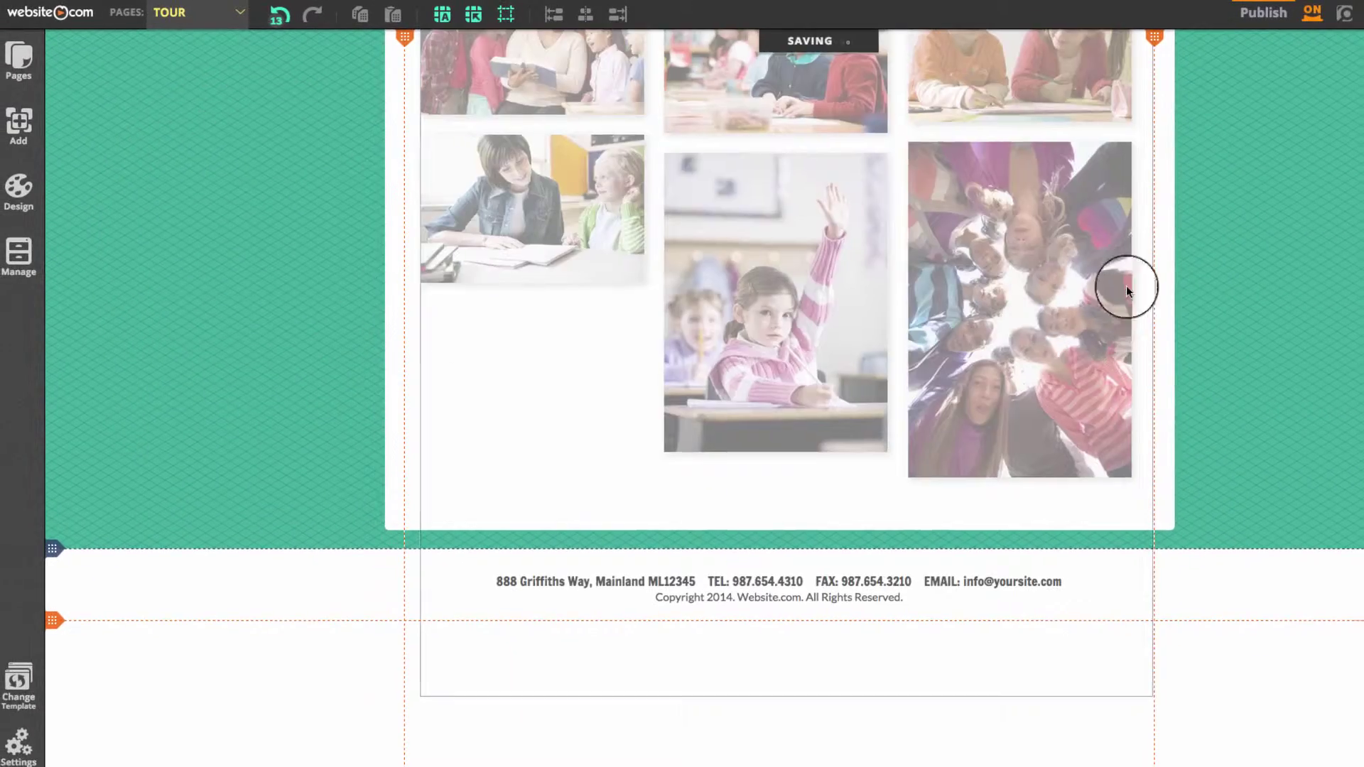
scroll(1278, 287, "up", 5)
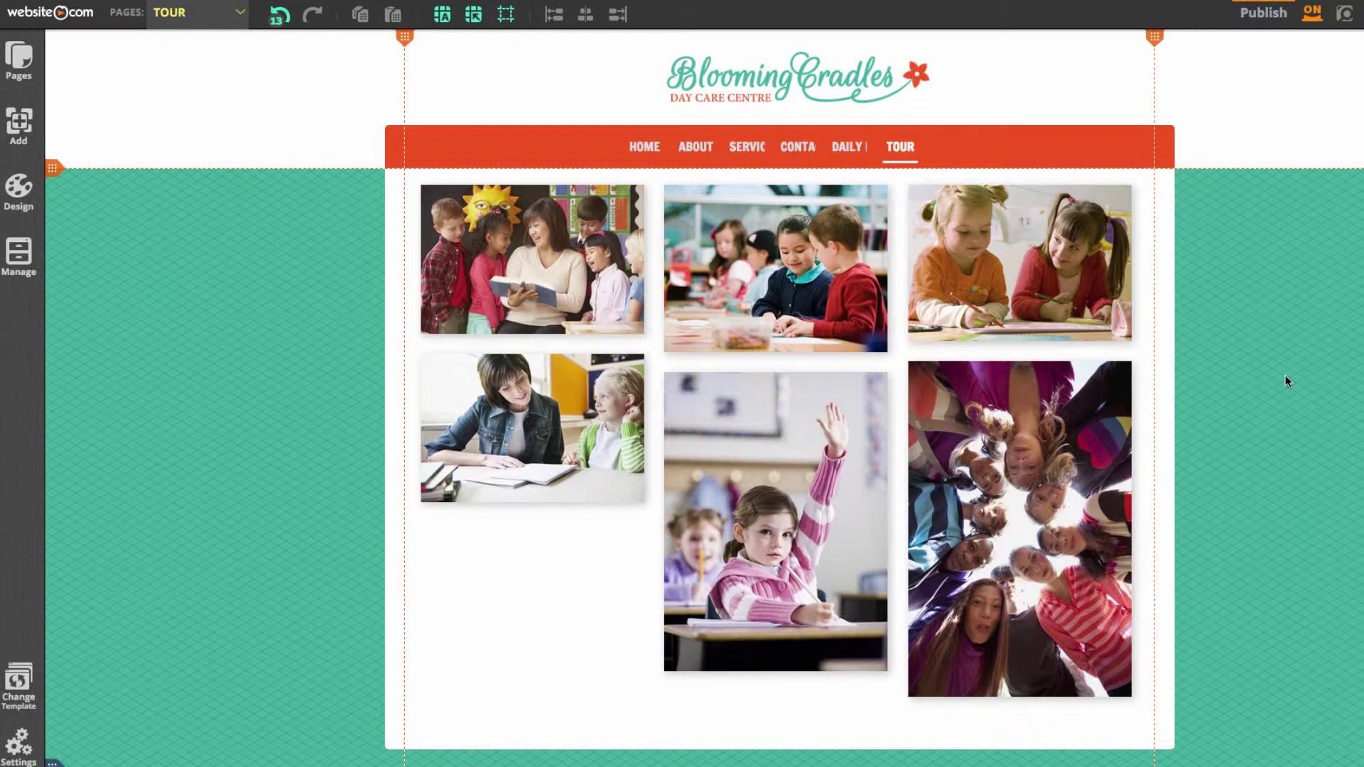
Create a TESTIMONIALS page from a testimonial layout via Add Page
left_click(8, 68)
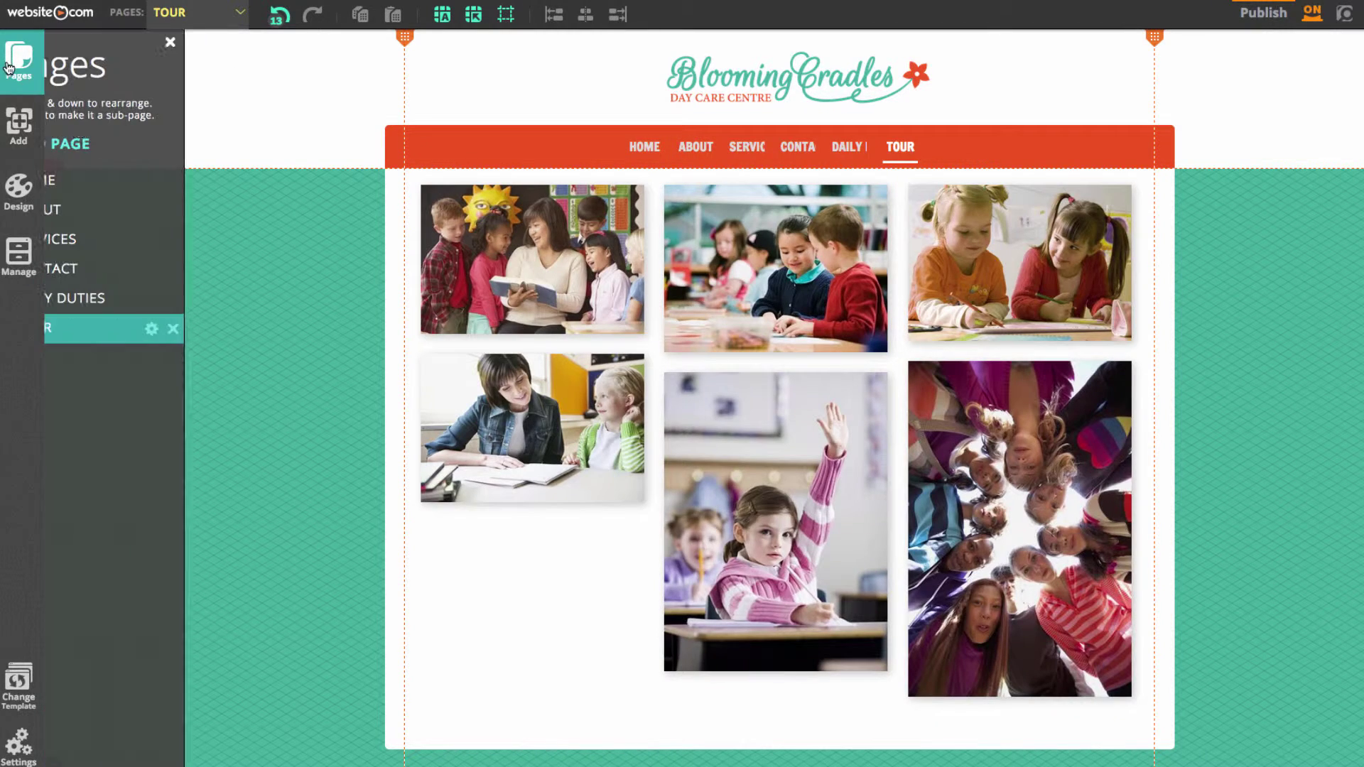
left_click(152, 144)
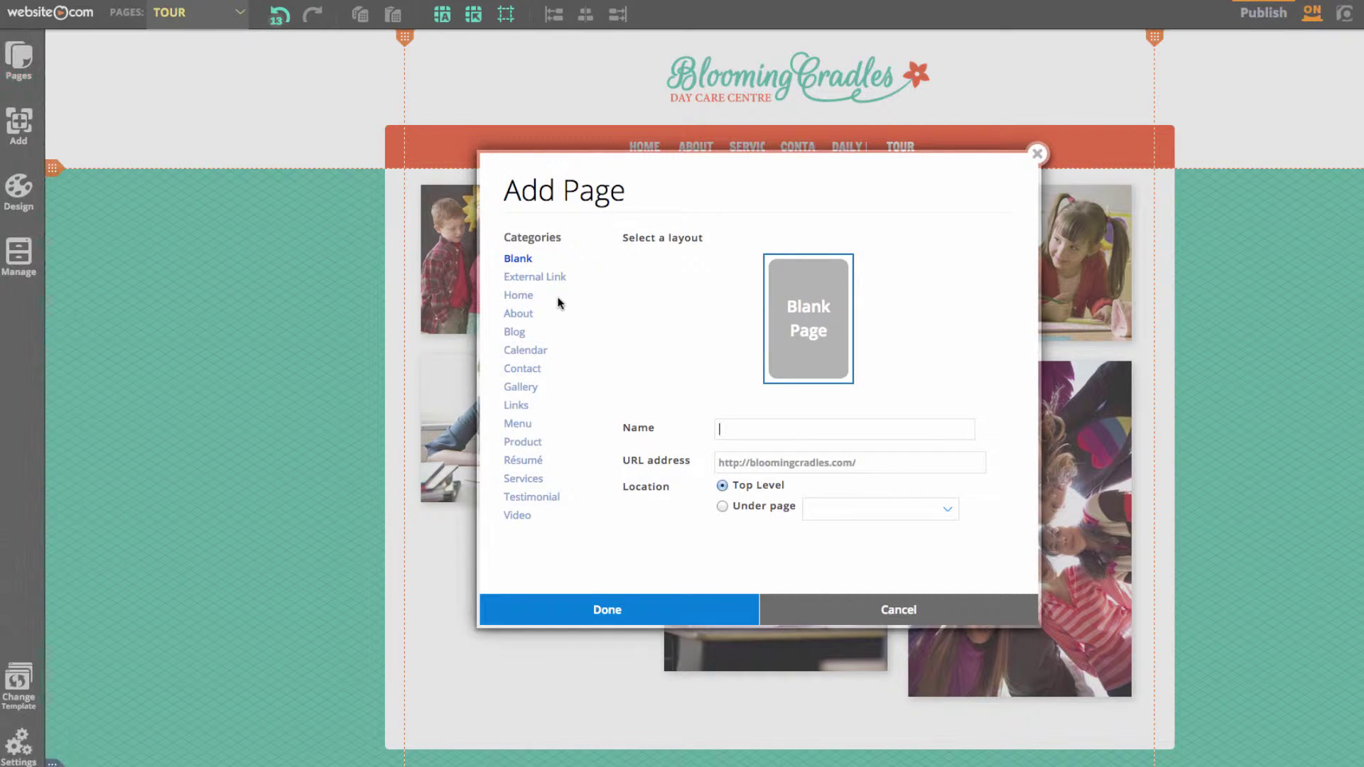
left_click(548, 500)
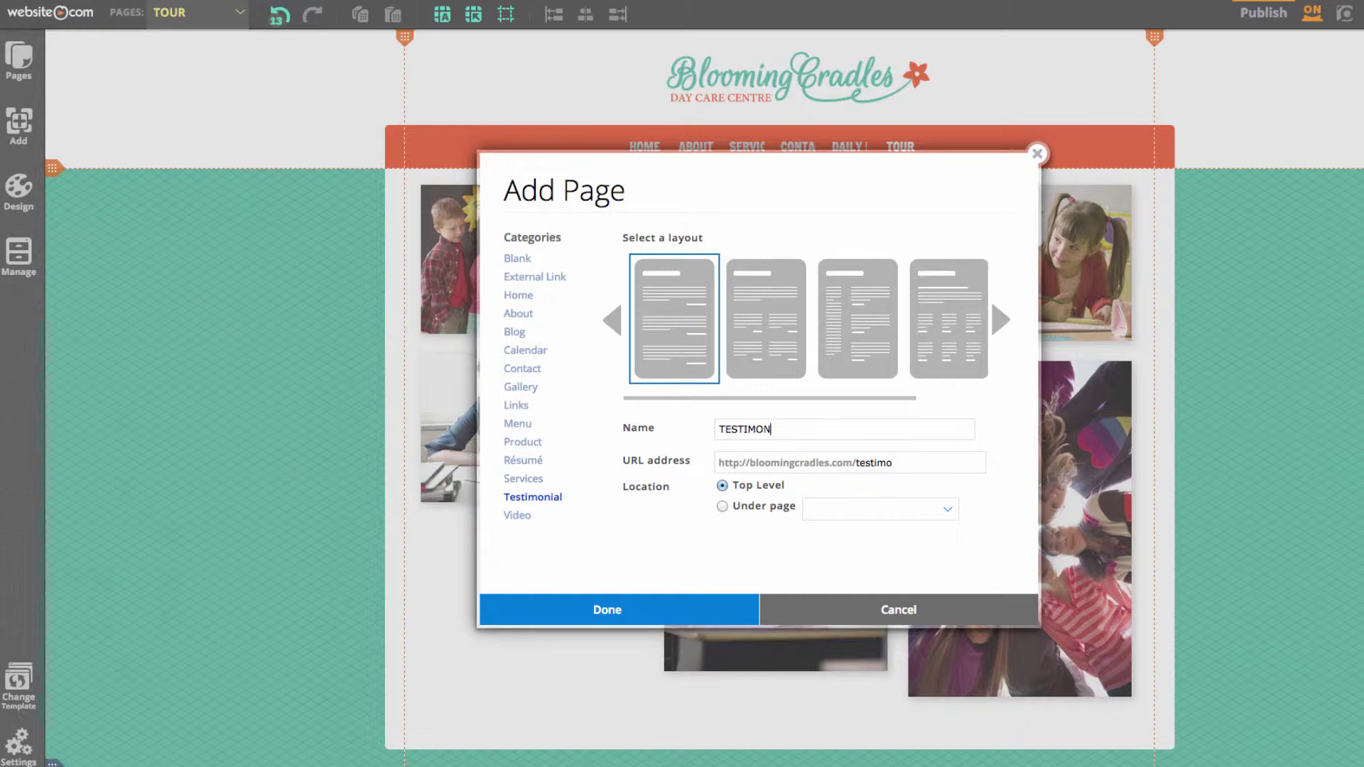
type("LS")
left_click(663, 617)
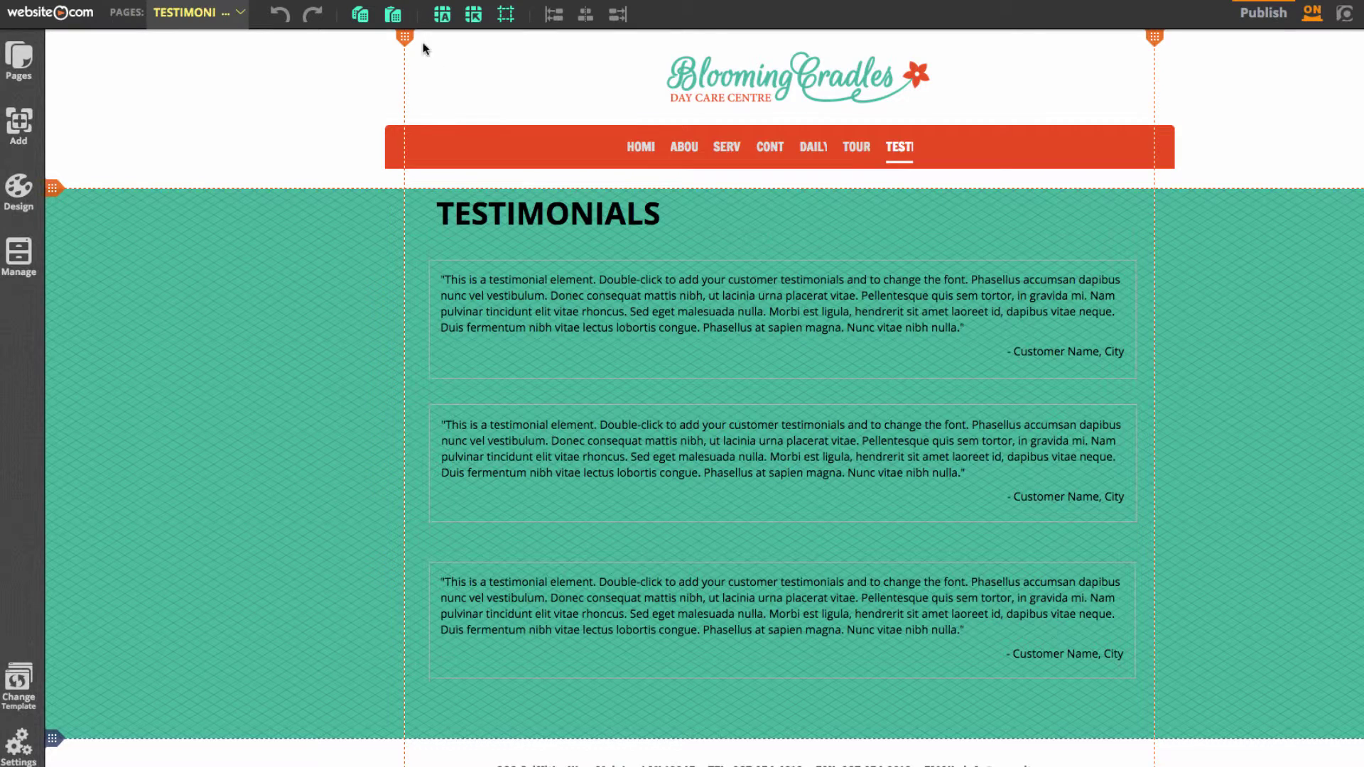
Paste the white box atop the Testimonials content, shorten it above the footer, and send it back
left_click(399, 22)
left_click_drag(706, 334, 693, 324)
scroll(729, 380, "down", 4)
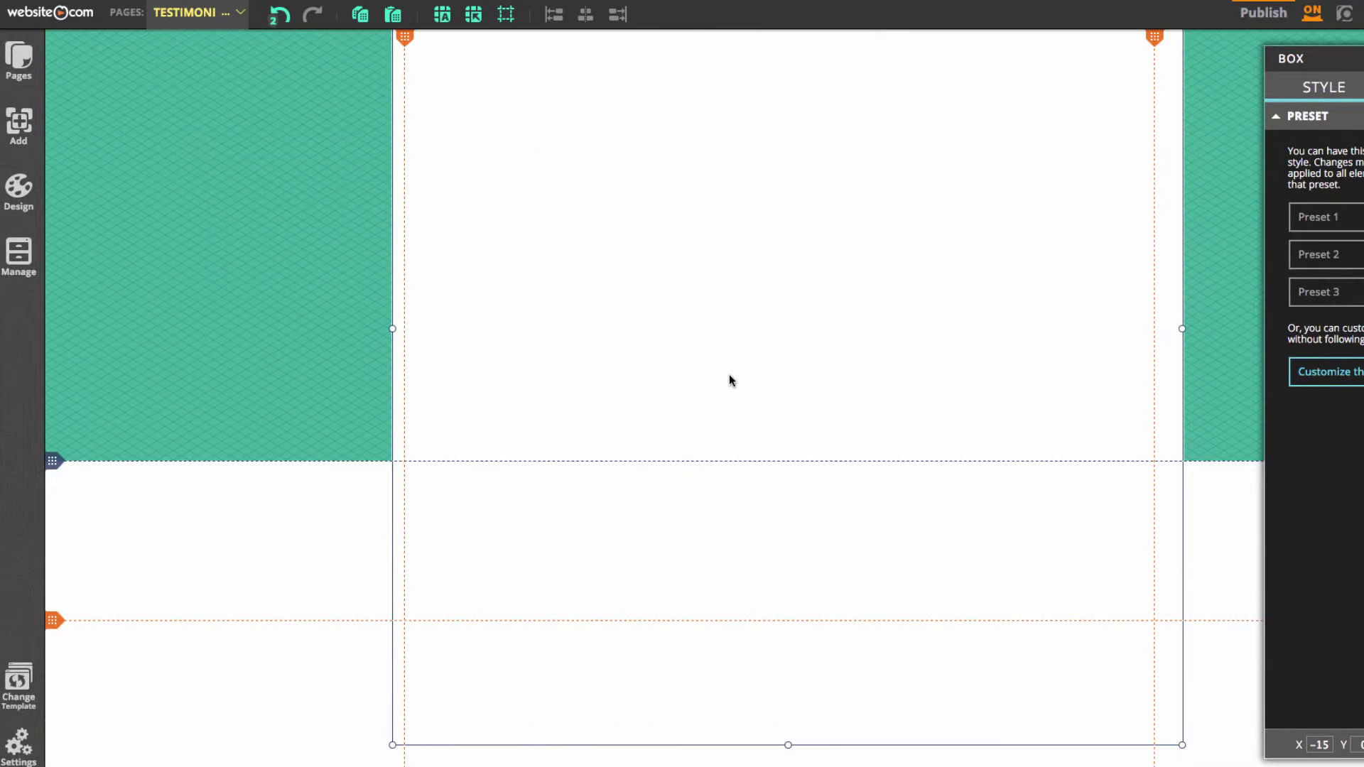
left_click_drag(787, 745, 794, 454)
scroll(839, 423, "up", 3)
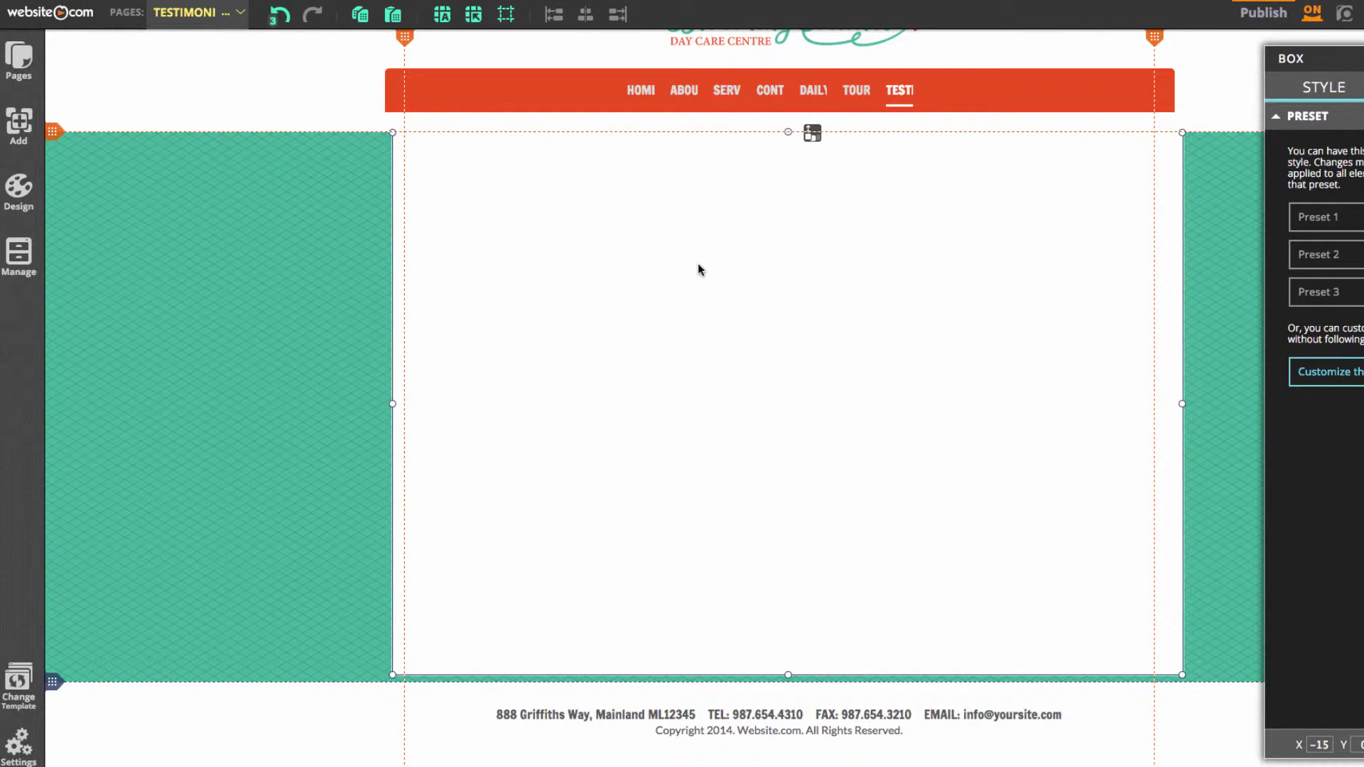
left_click(473, 337)
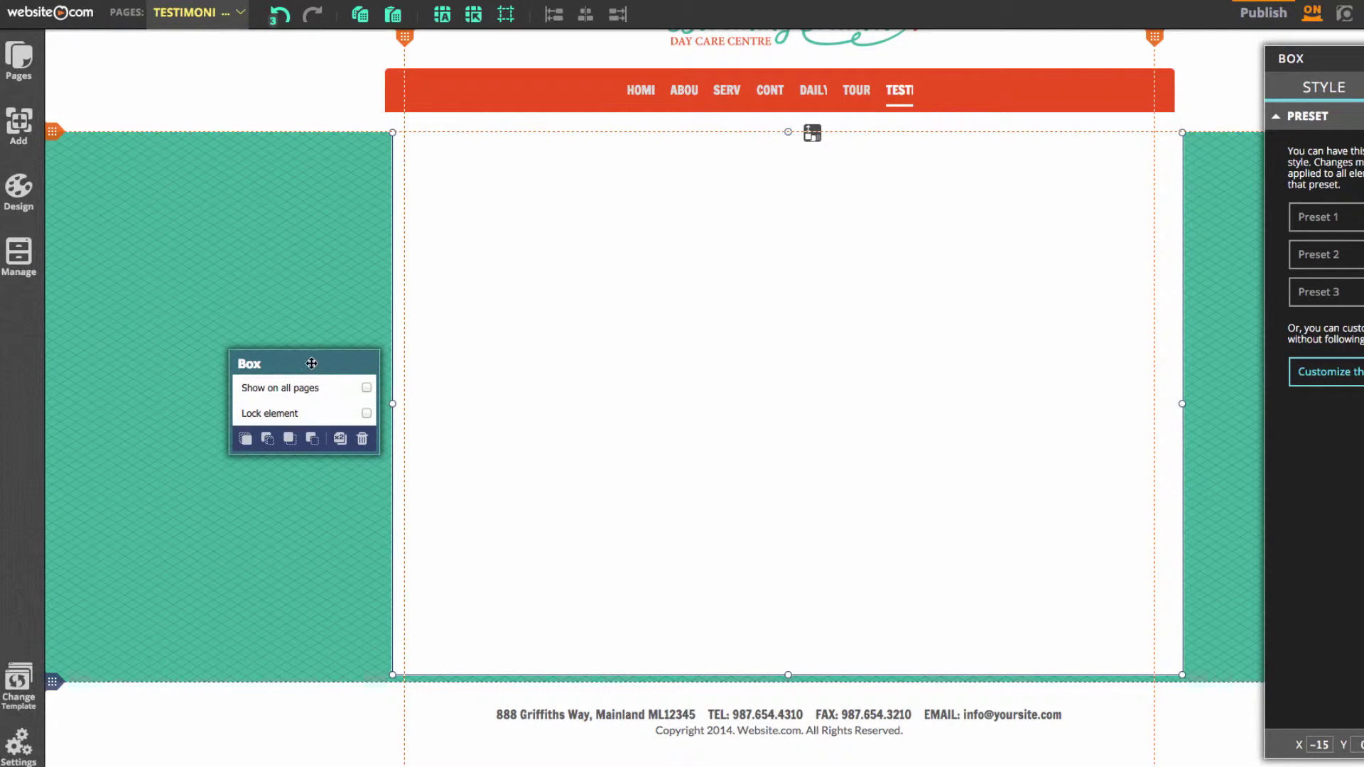
left_click(267, 440)
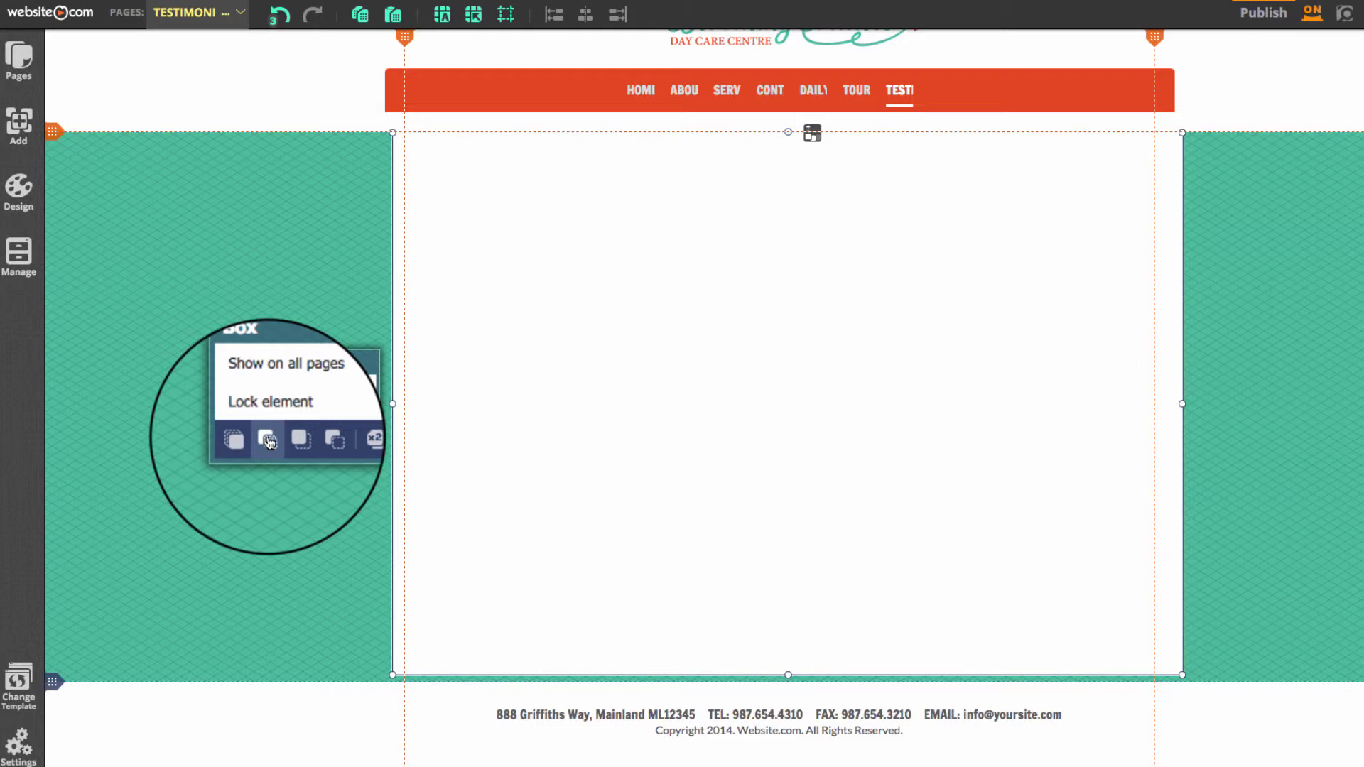
left_click(301, 214)
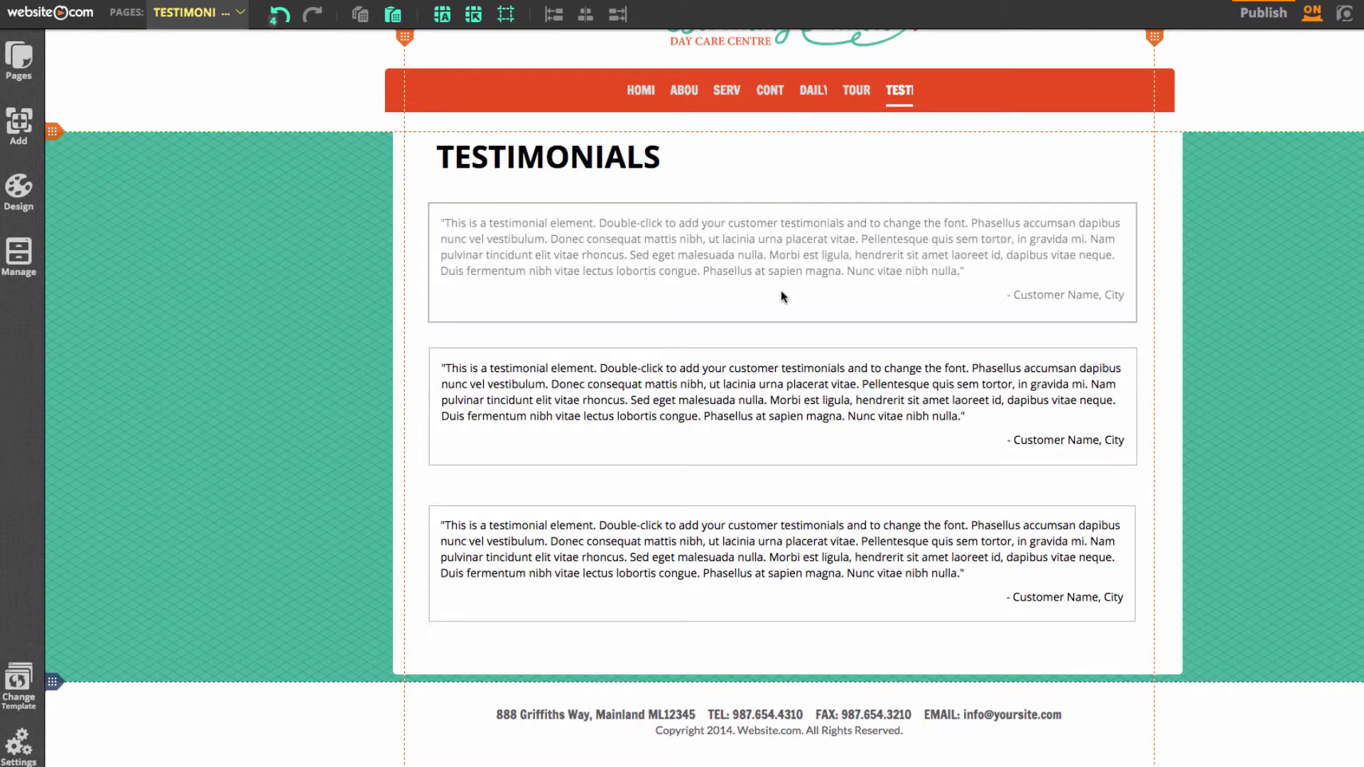
Paste a parent's quote into the first testimonial, then switch to the SERVICES page
double_click(784, 286)
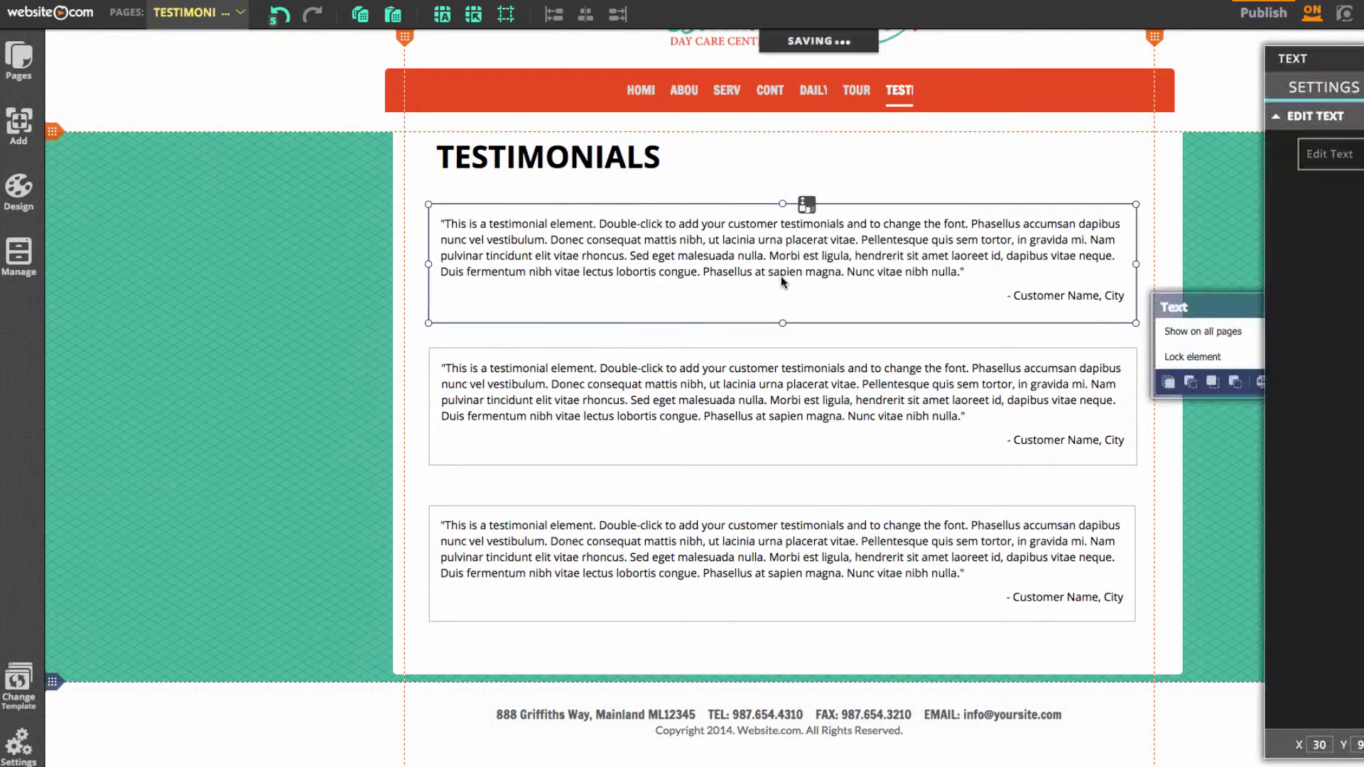
type("\"Blooming Cradles has a caring, open and nurturing approach to childcare. They offer many creative outlets, with music and crafts and allows the children to be the individual personalities that they are.\" - Samuel")
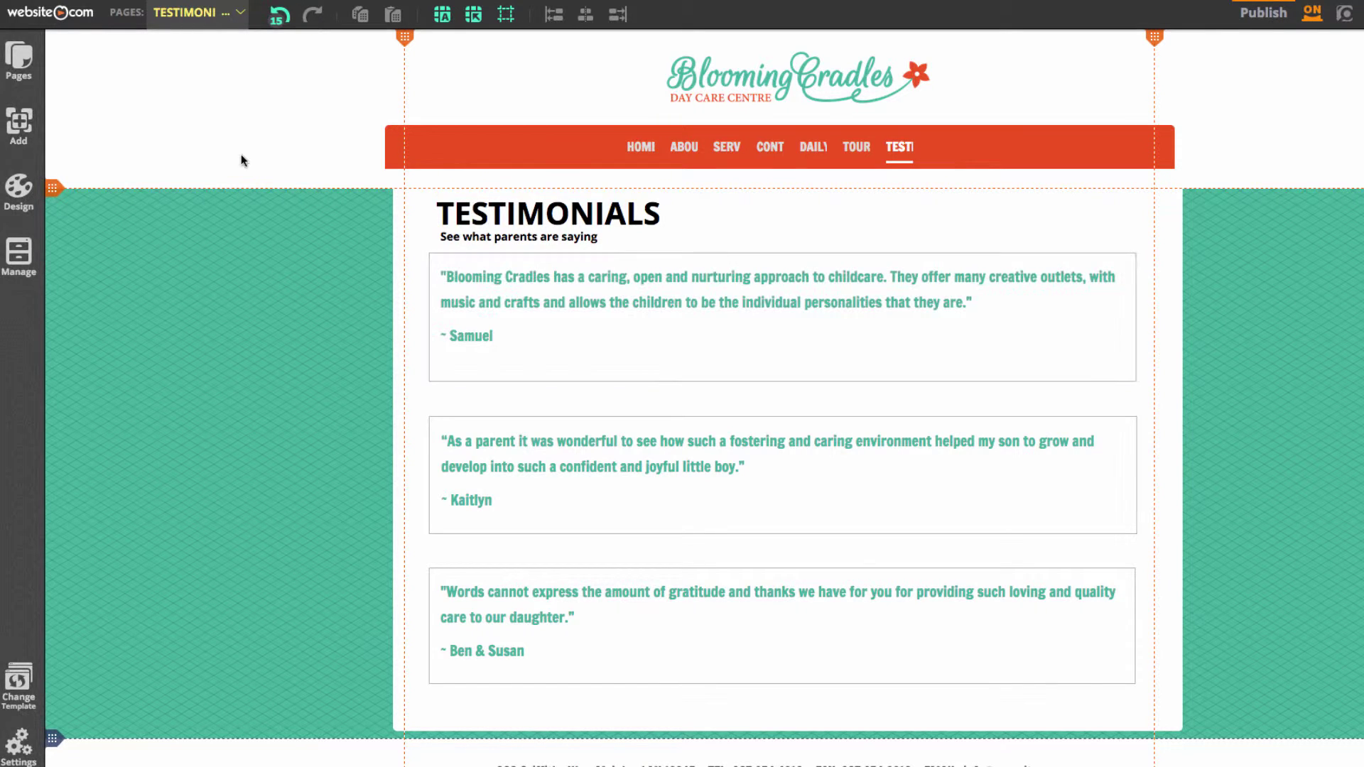
left_click(162, 26)
left_click(205, 84)
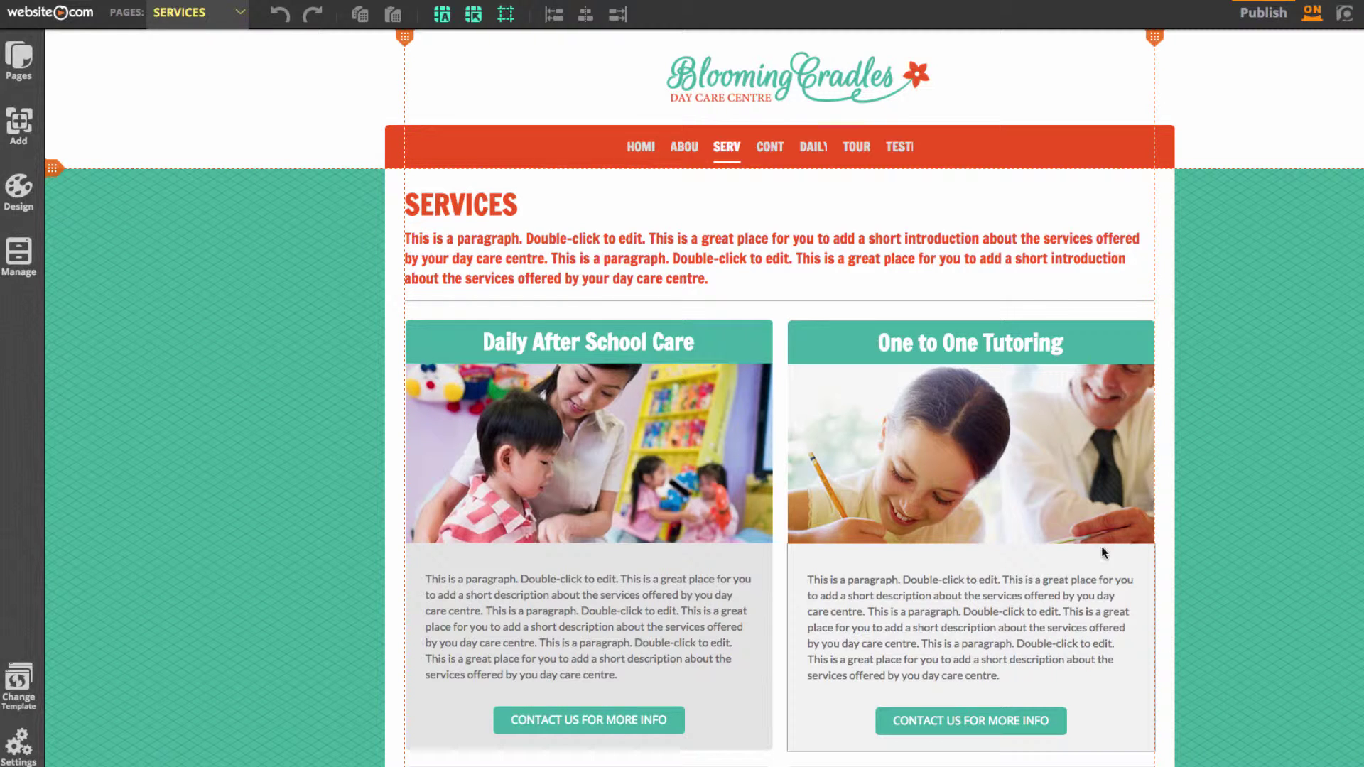
Delete the One to One Tutoring and Reading Club service cards
left_click_drag(1282, 445, 1060, 547)
left_click(1218, 487)
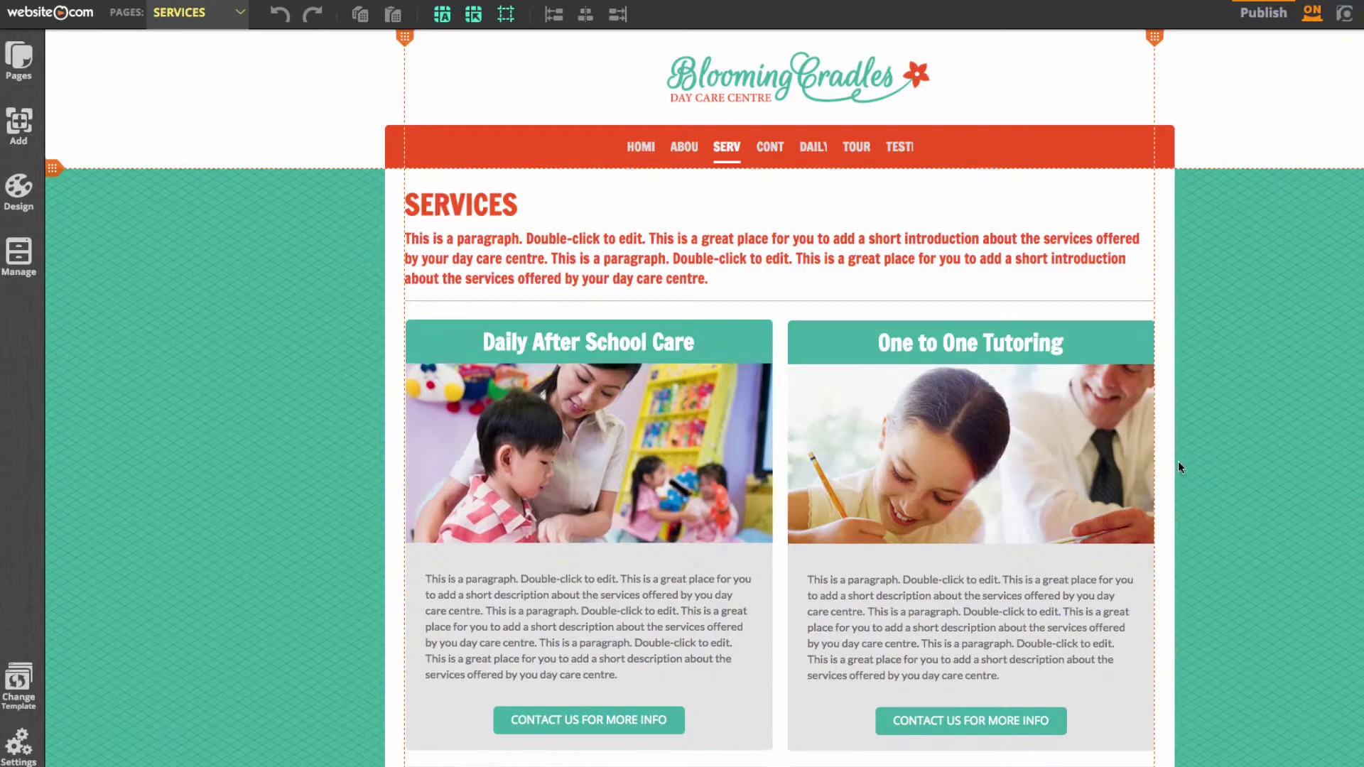
left_click(980, 355)
left_click(989, 446, "shift")
left_click(961, 598, "shift")
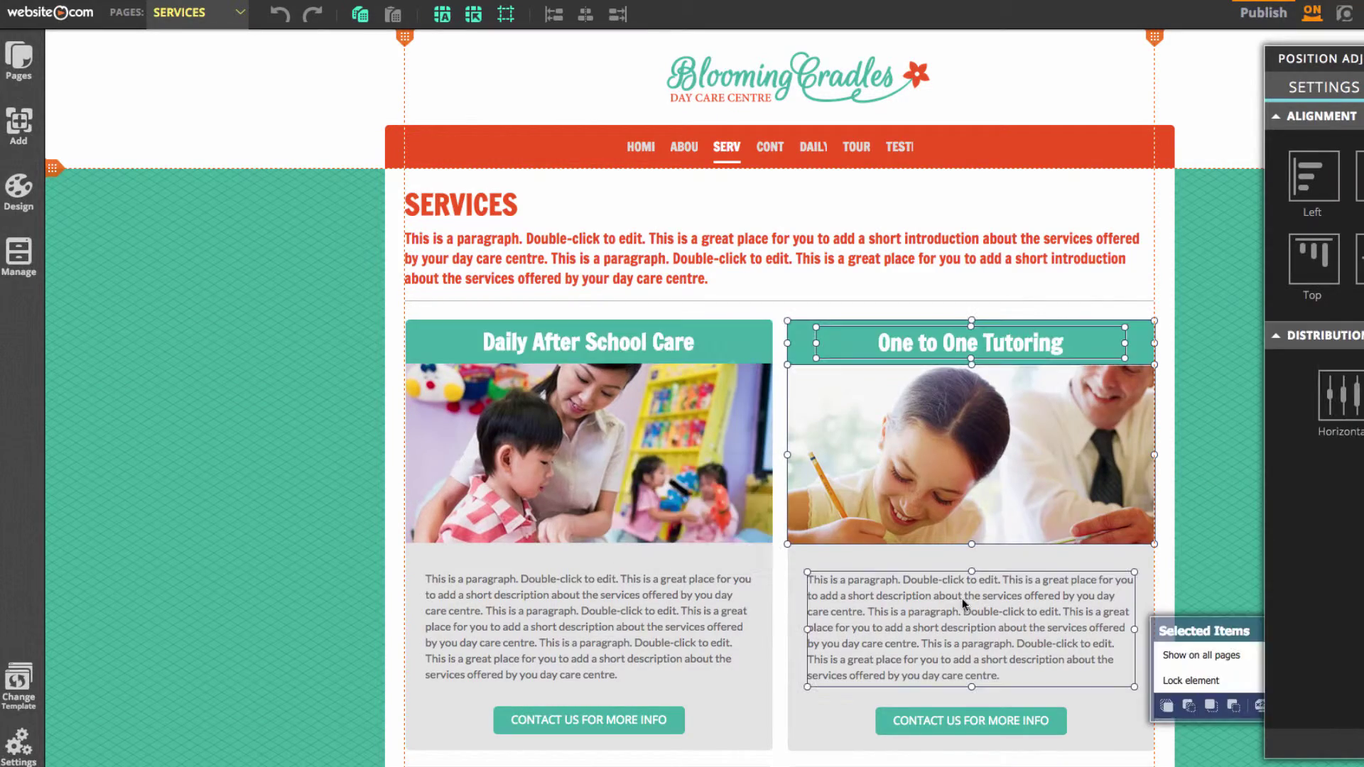
left_click(923, 720, "shift")
scroll(930, 602, "down", 4)
scroll(928, 602, "down", 2)
left_click(745, 397, "shift")
key("Delete")
Shorten the white box and content area to end just below the remaining card
scroll(1340, 390, "down", 3)
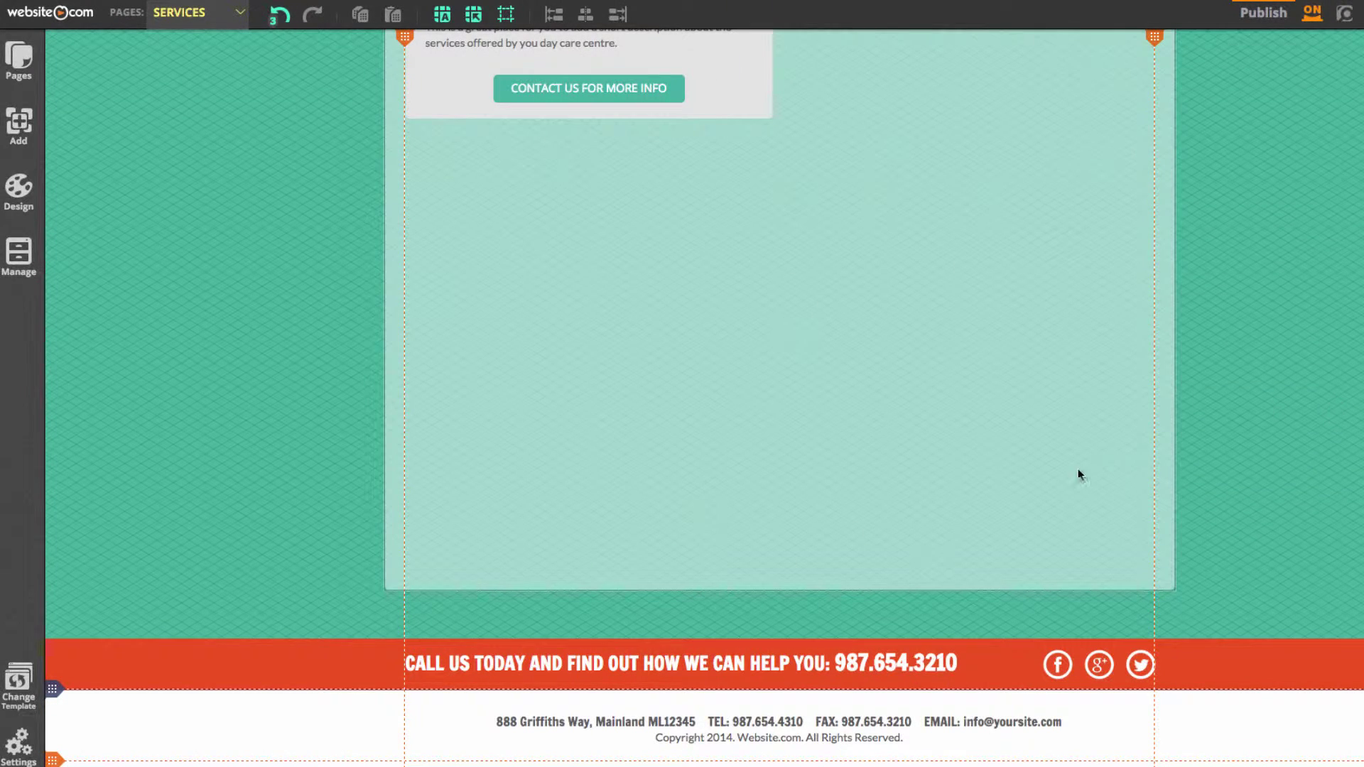
left_click(755, 565)
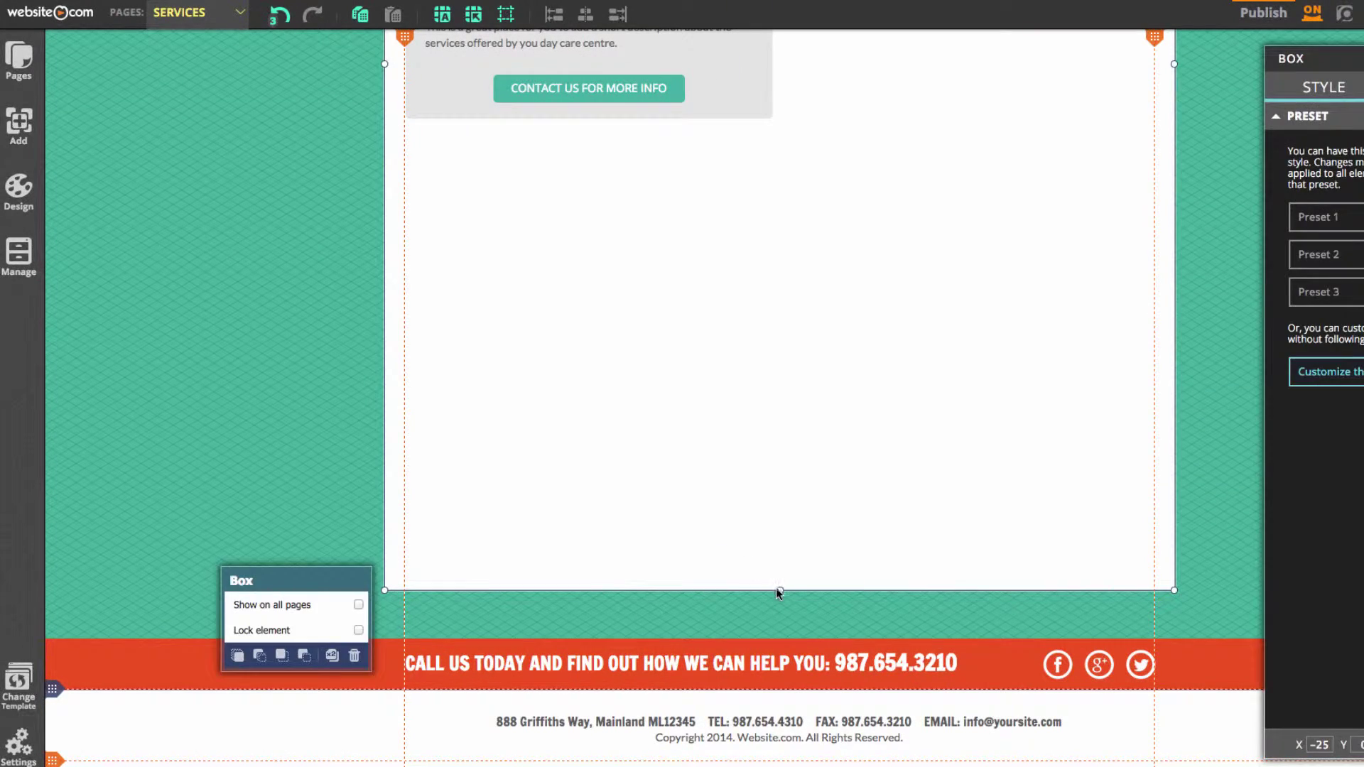
left_click_drag(781, 591, 797, 154)
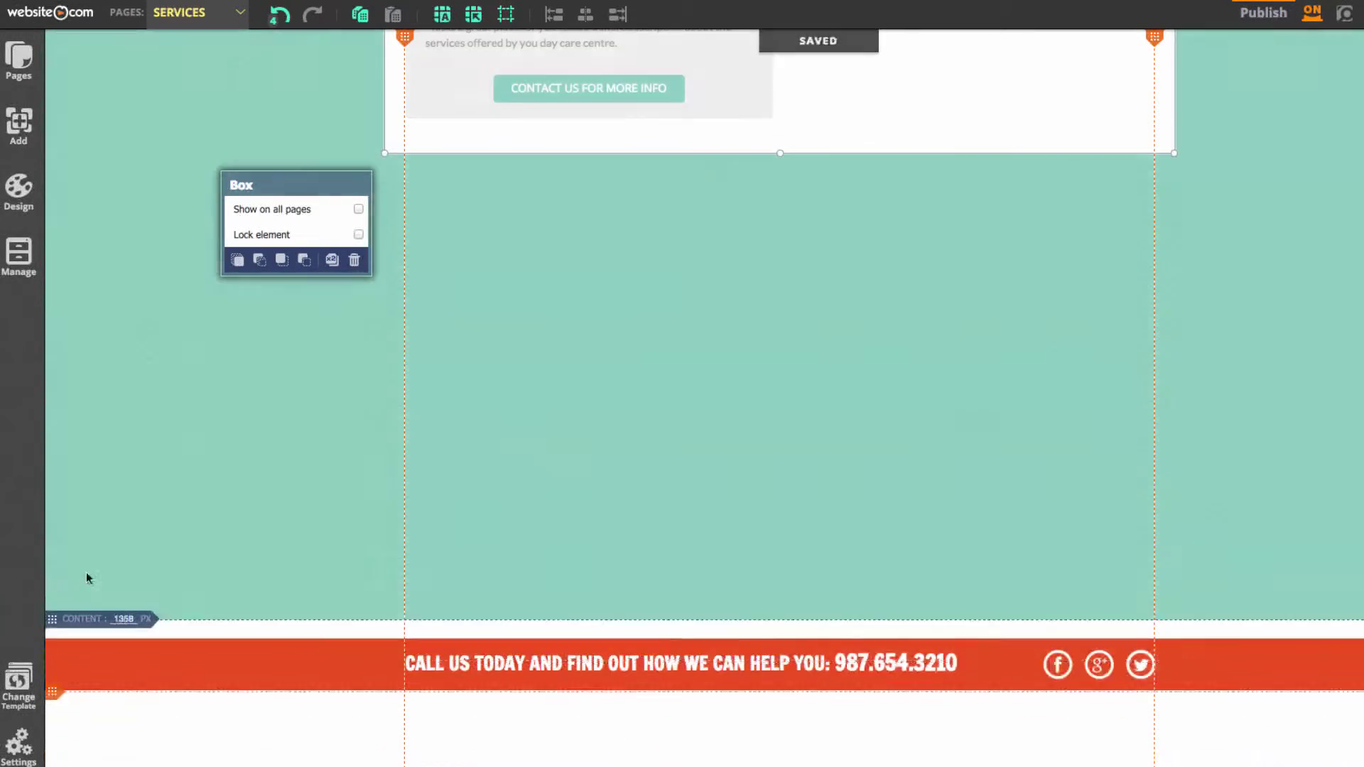
left_click_drag(92, 618, 185, 222)
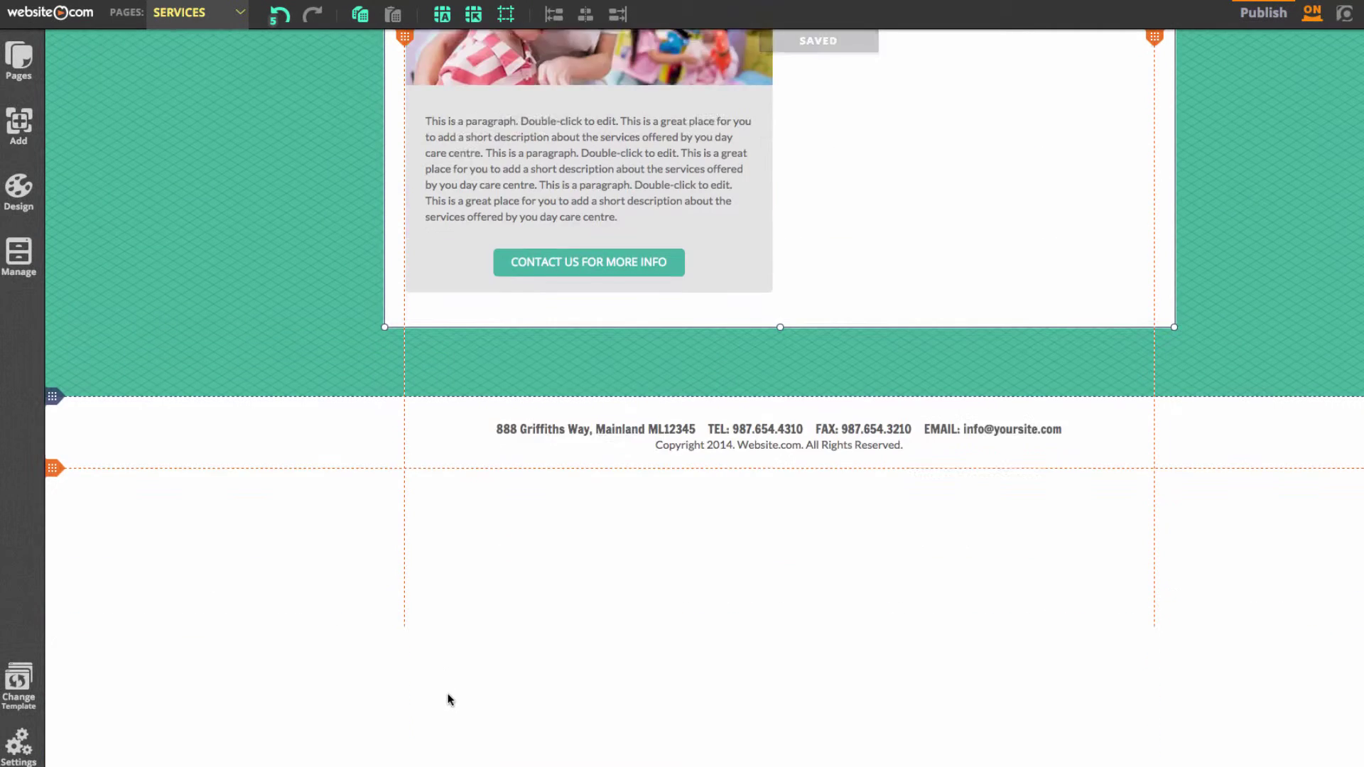
Move the call-us banner and social media icons up above the footer
left_click(734, 748)
left_click(670, 747, "shift")
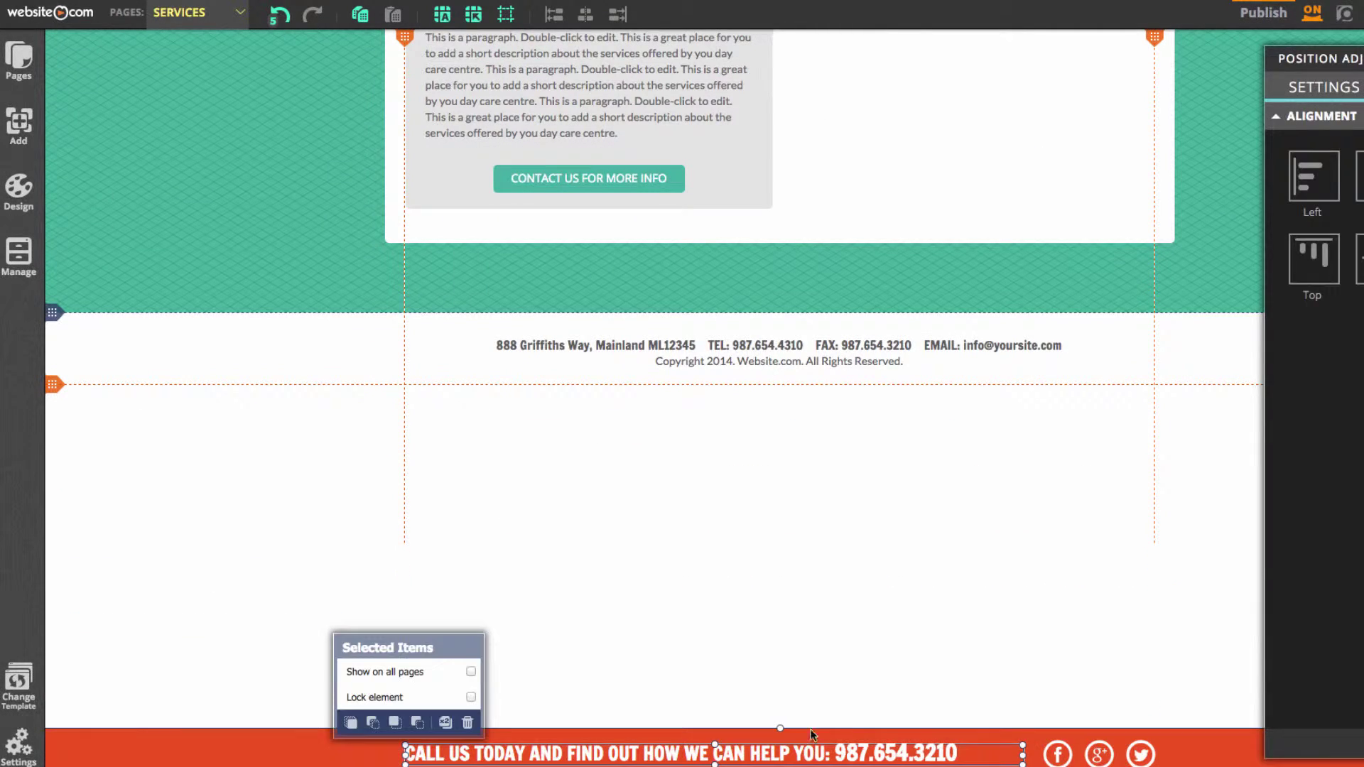
left_click(1060, 757, "shift")
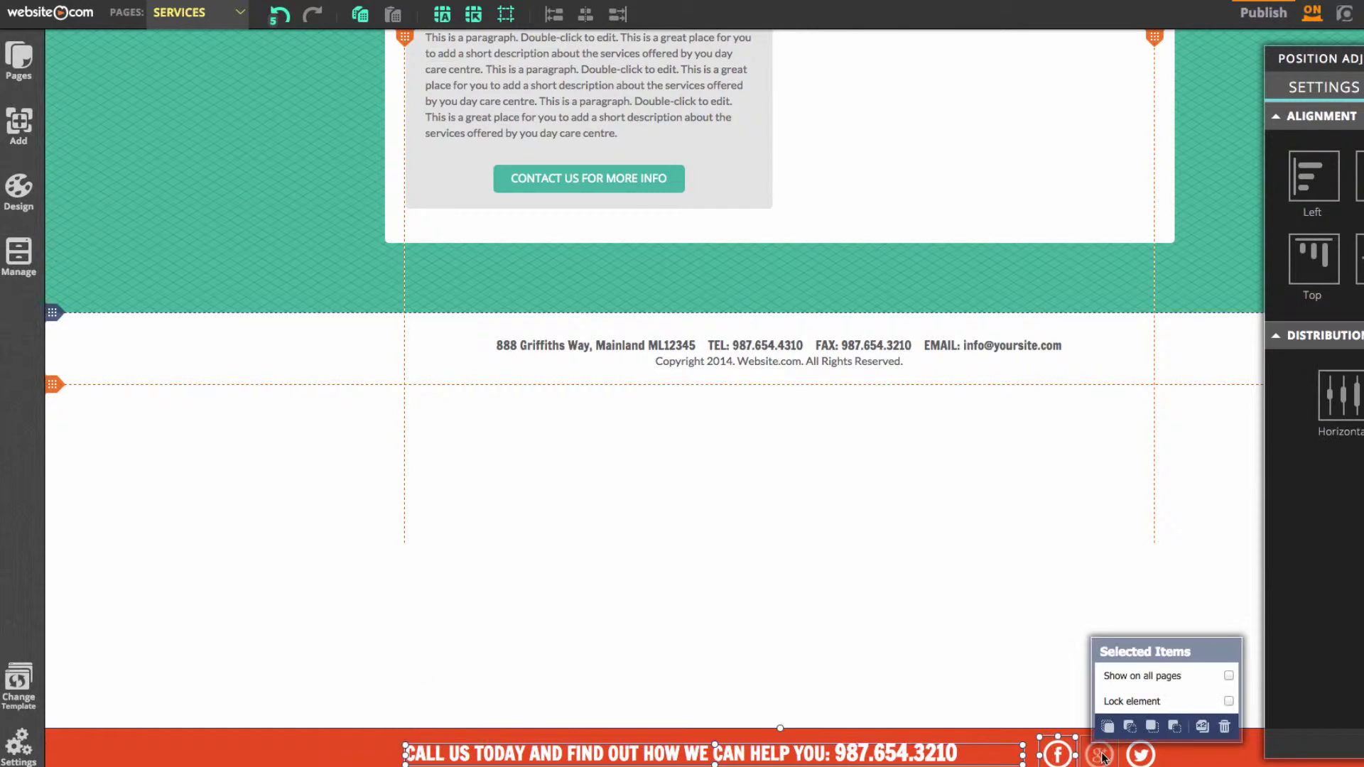
left_click_drag(369, 757, 374, 509)
left_click(242, 392)
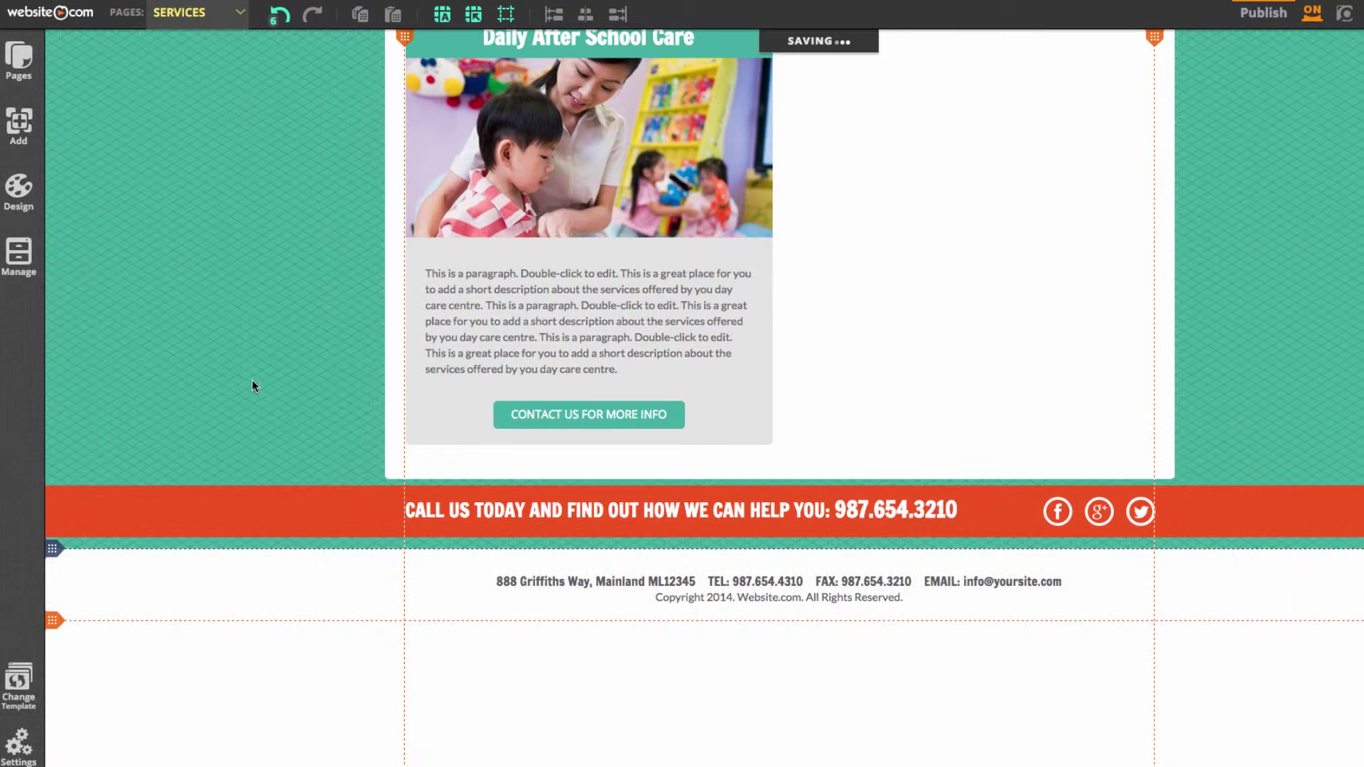
scroll(307, 395, "up", 5)
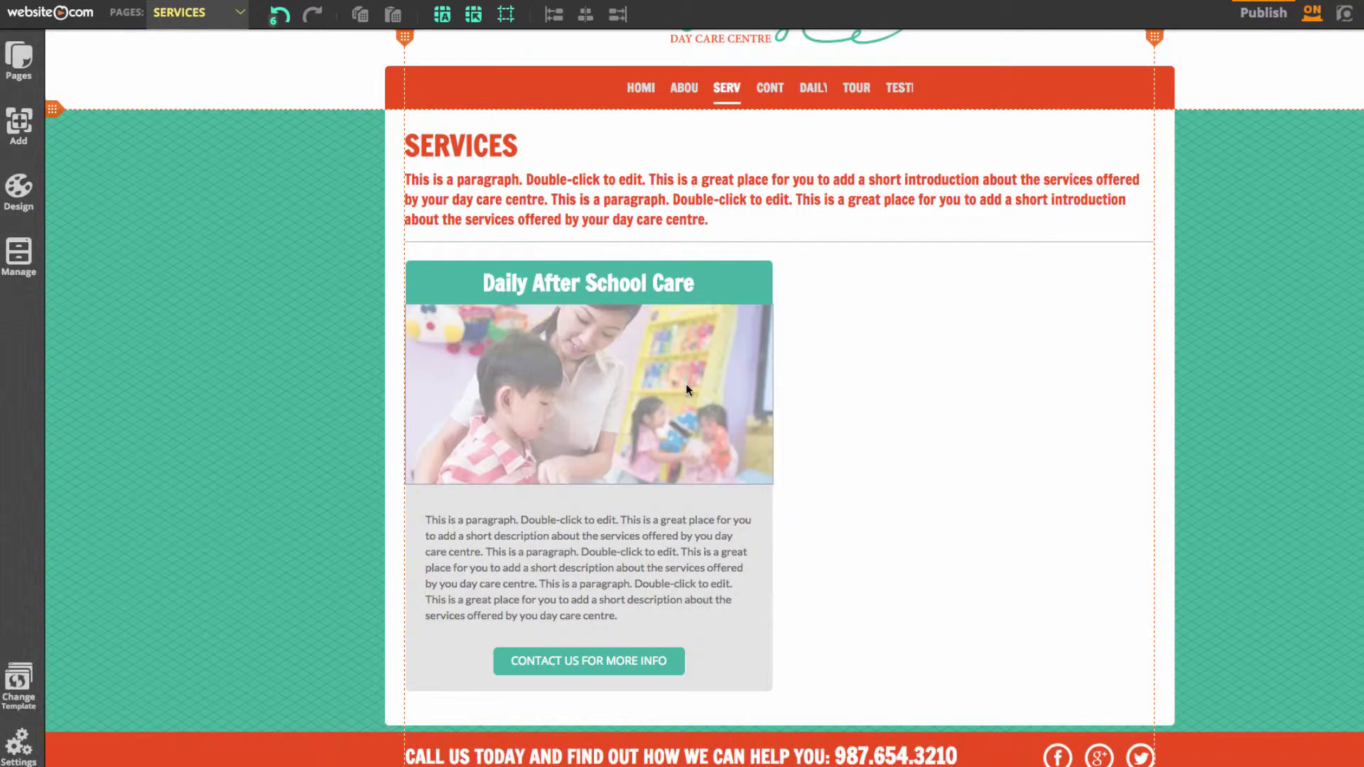
Widen the Daily After School Care heading, photo and grey box; centre paragraph and button
left_click_drag(755, 280, 1152, 284)
left_click(607, 461)
left_click_drag(773, 395, 1152, 395)
left_click(753, 568)
left_click_drag(772, 588, 1155, 584)
left_click(589, 603)
left_click_drag(590, 604, 780, 600)
left_click_drag(590, 660, 780, 661)
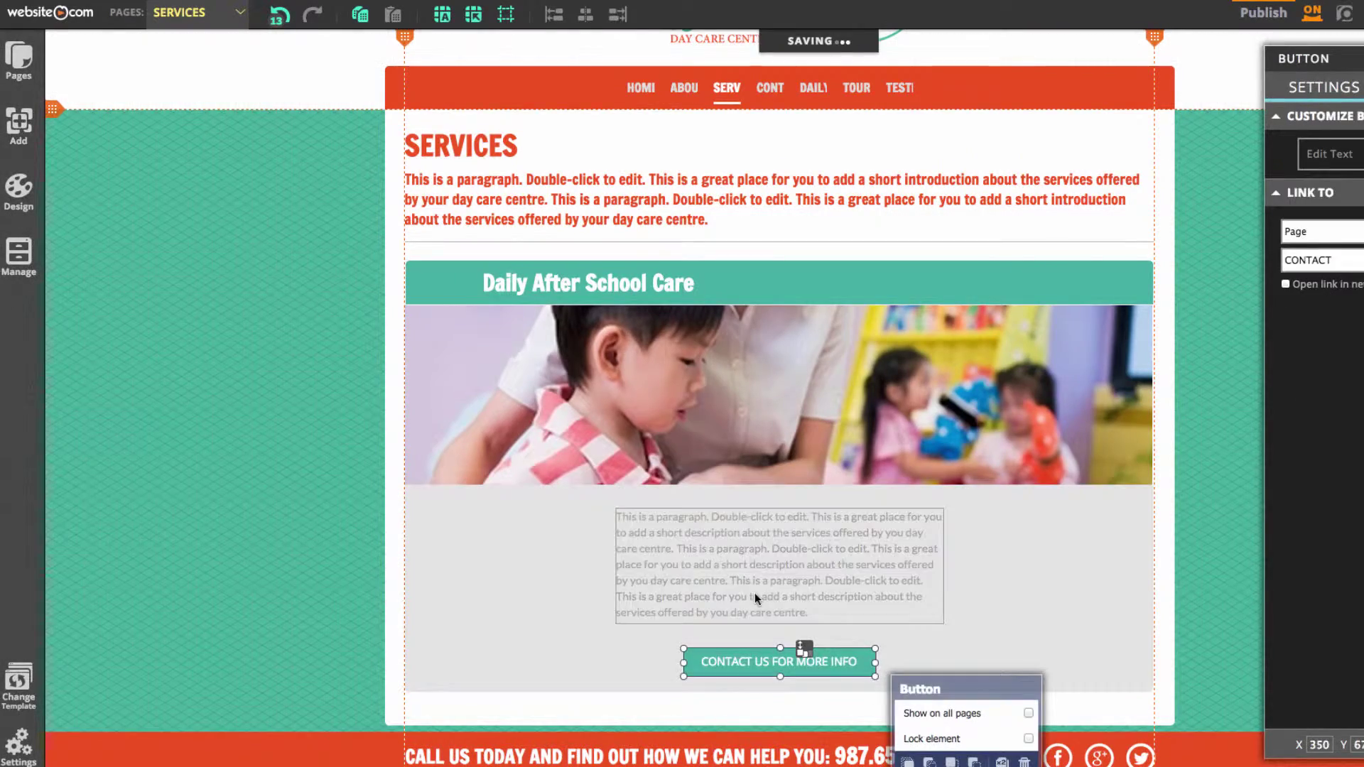
Replace the Daily After School Care placeholder paragraph with the Services list copied from TextEdit
left_click(799, 564)
double_click(803, 568)
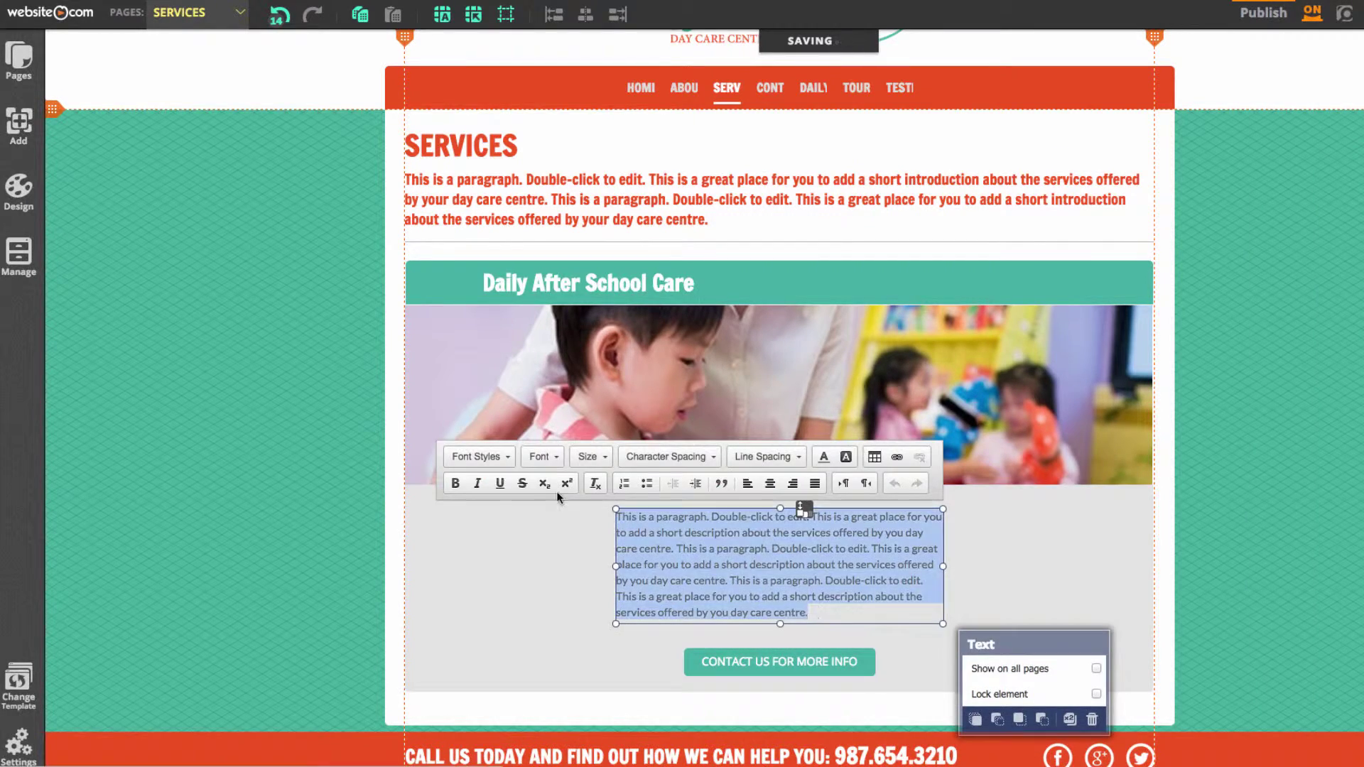
left_click(1014, 742)
scroll(1065, 624, "down", 3)
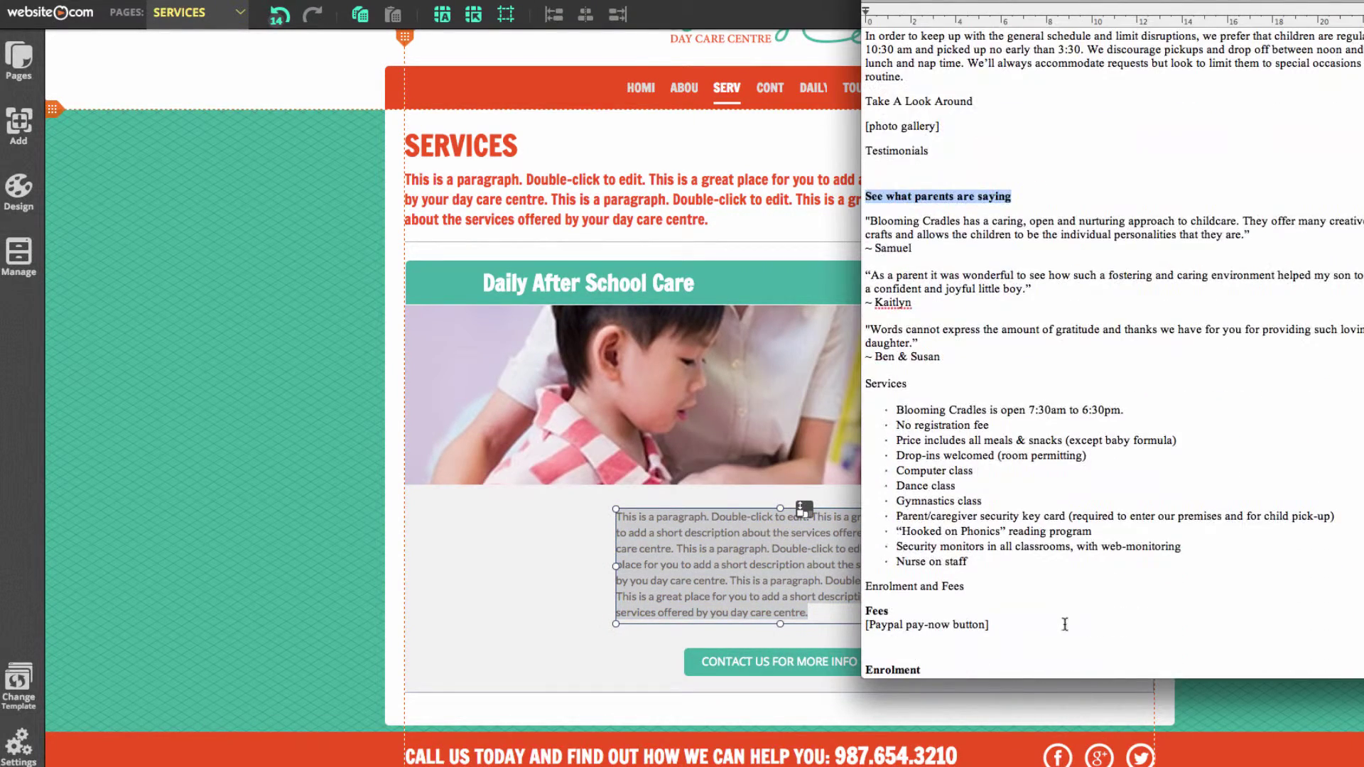
left_click_drag(1110, 562, 803, 384)
key("super+c")
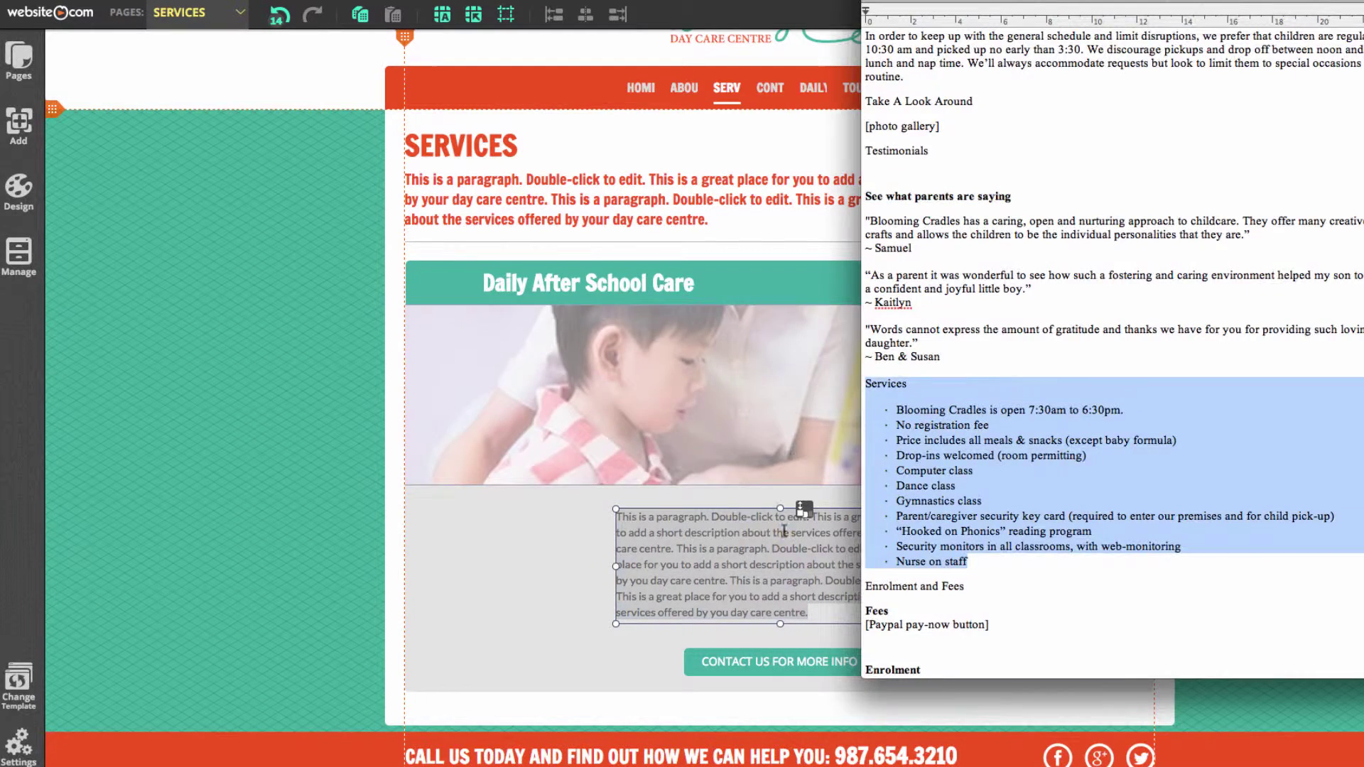
left_click(784, 557)
key("super+v")
left_click(569, 618)
left_click(1012, 626)
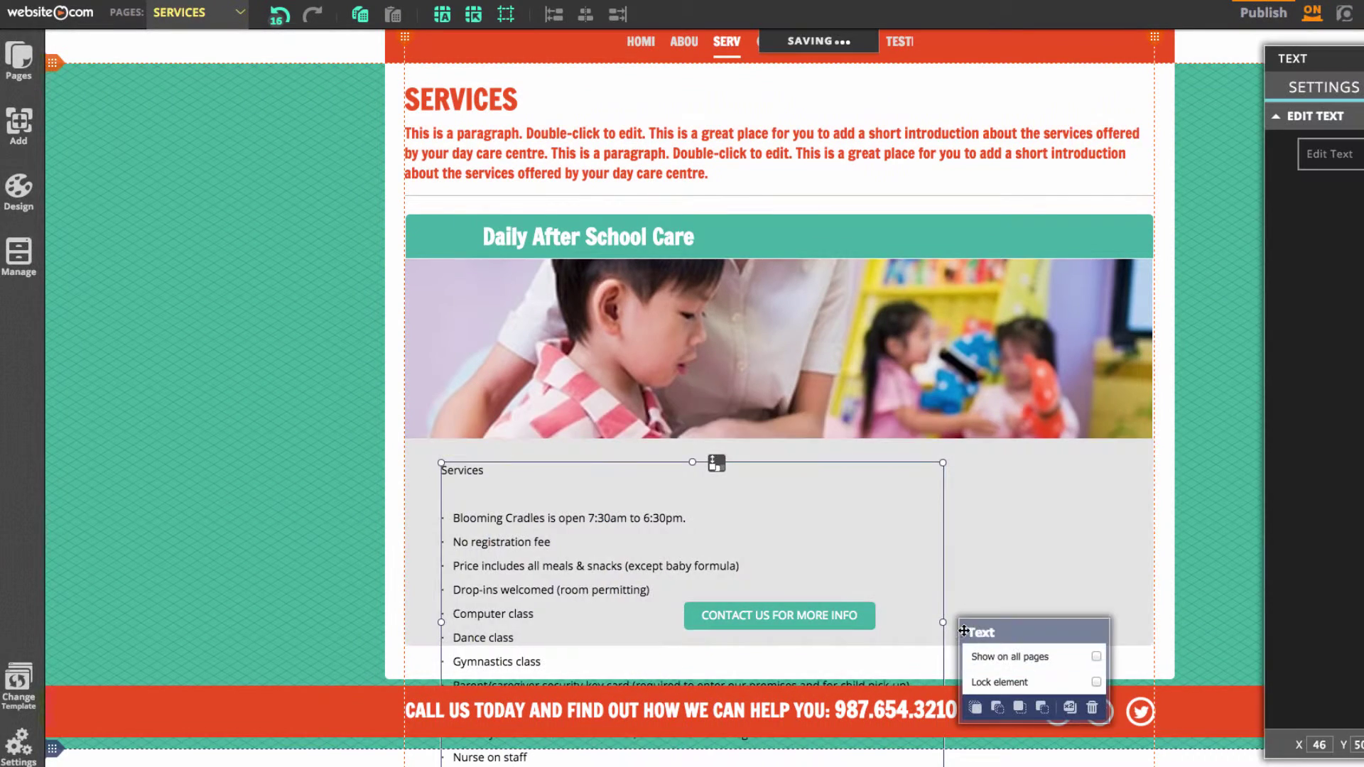
left_click(1196, 552)
Stretch the content section taller so the bulleted services list fits
scroll(1196, 551, "down", 3)
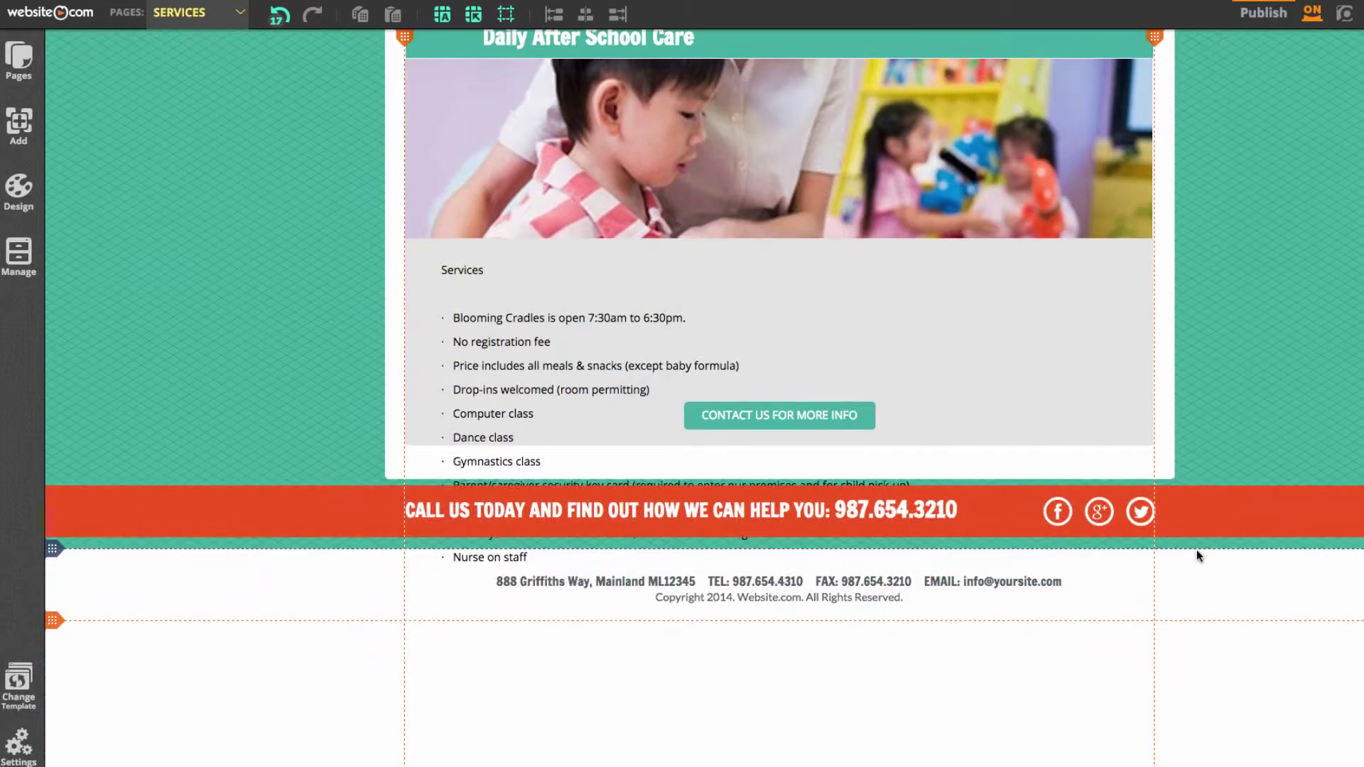
mouse_move(57, 556)
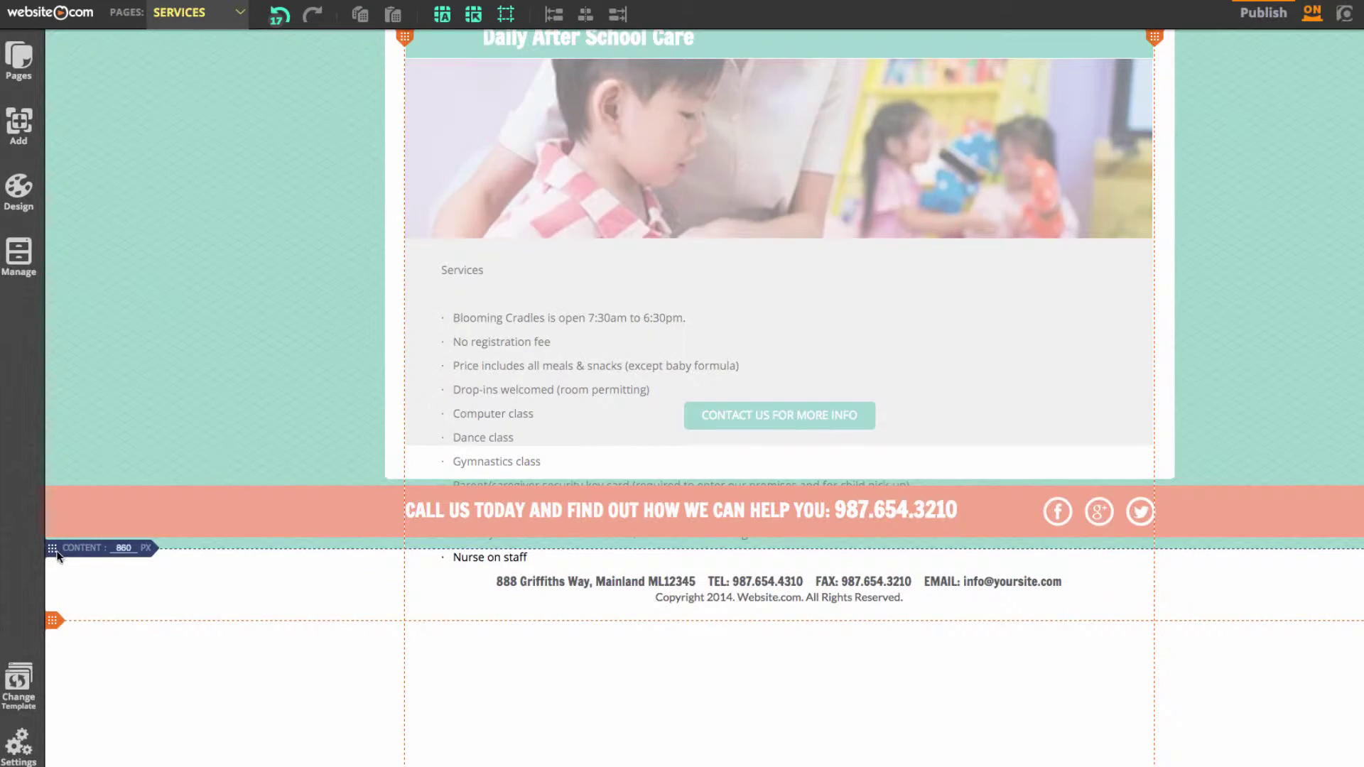
left_click_drag(54, 549, 73, 717)
left_click_drag(721, 504, 325, 648)
left_click(794, 480)
left_click(793, 476)
scroll(995, 426, "up", 3)
scroll(1066, 391, "down", 3)
Delete the intro paragraph below SERVICES and move the photo box and list up beneath it
left_click(781, 414)
scroll(353, 313, "up", 5)
key("Delete")
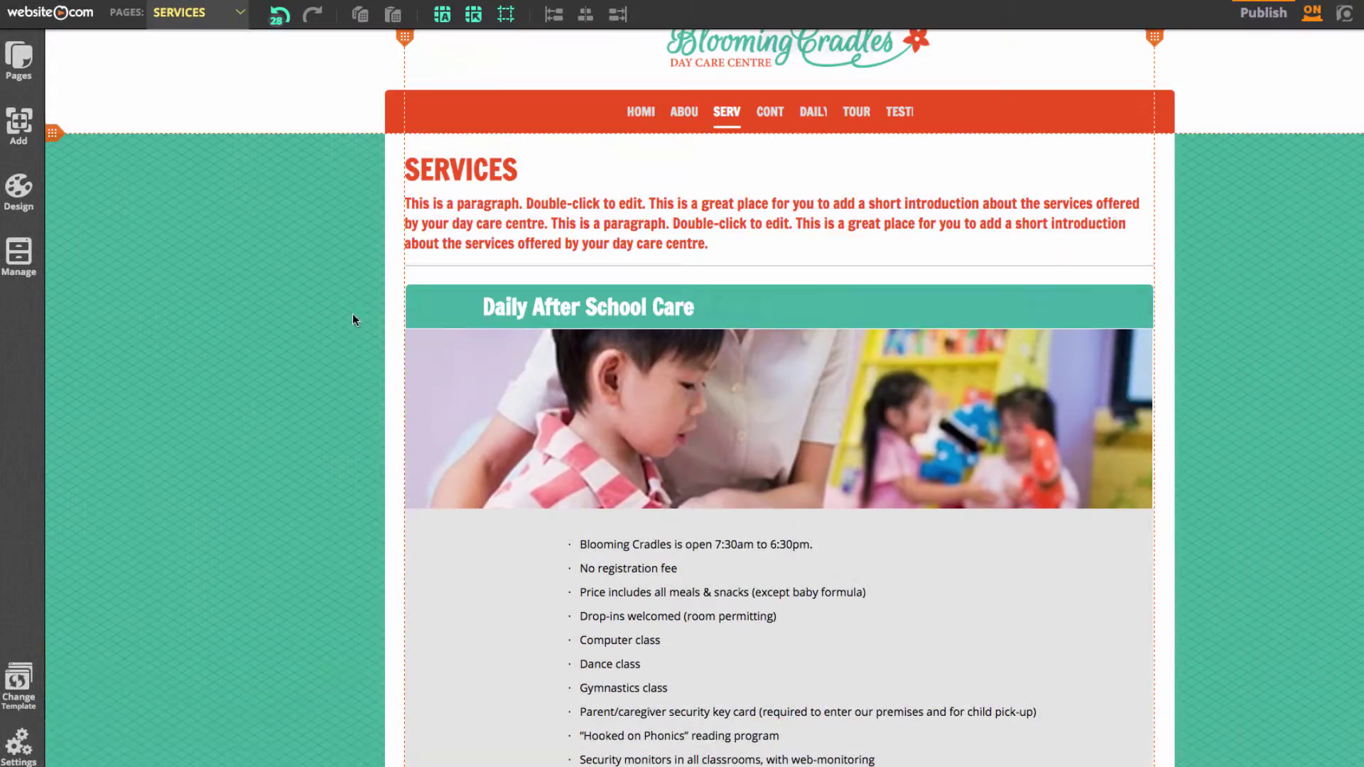
key("Return")
left_click_drag(723, 201, 718, 597)
scroll(788, 412, "down", 5)
left_click_drag(788, 411, 691, 250)
scroll(325, 399, "down", 5)
scroll(1131, 306, "up", 5)
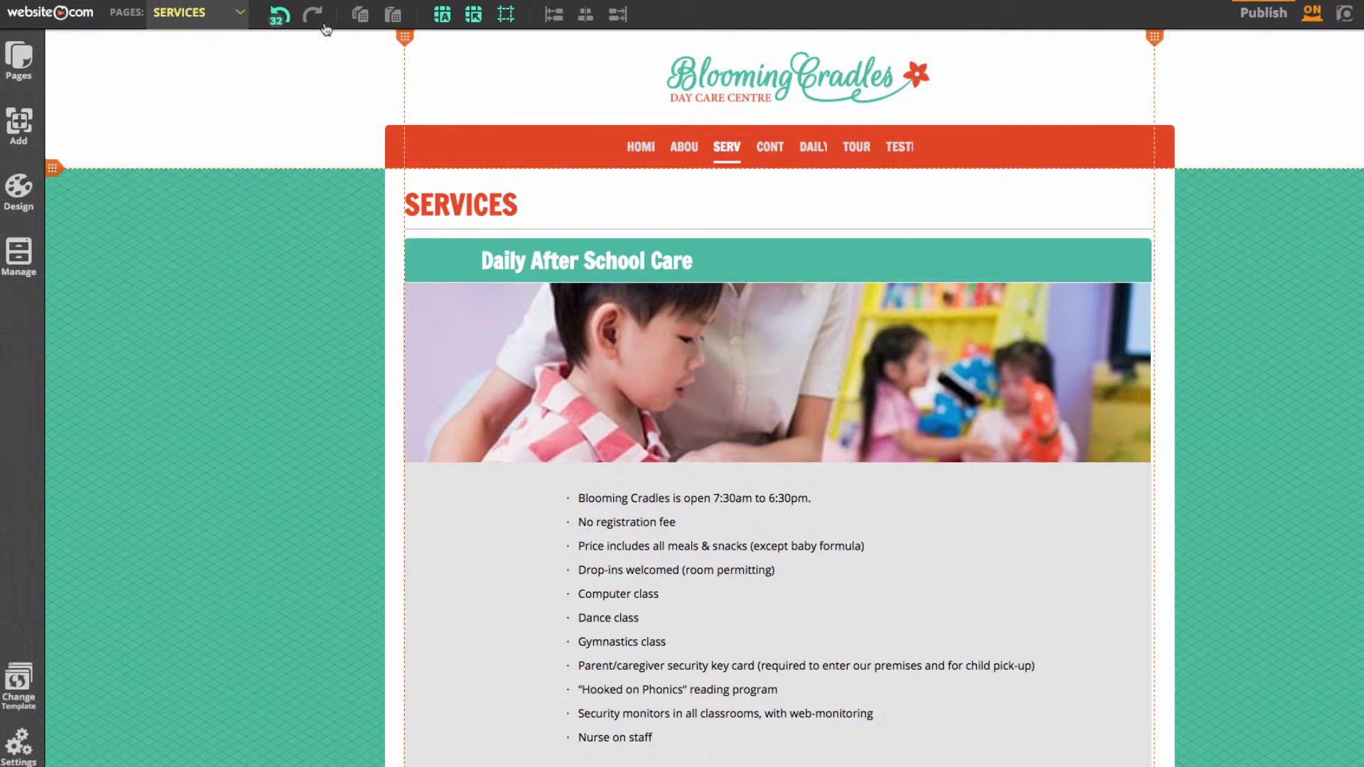
left_click(19, 57)
Create the ENROLLMENT page and paste a white box onto it
left_click(223, 142)
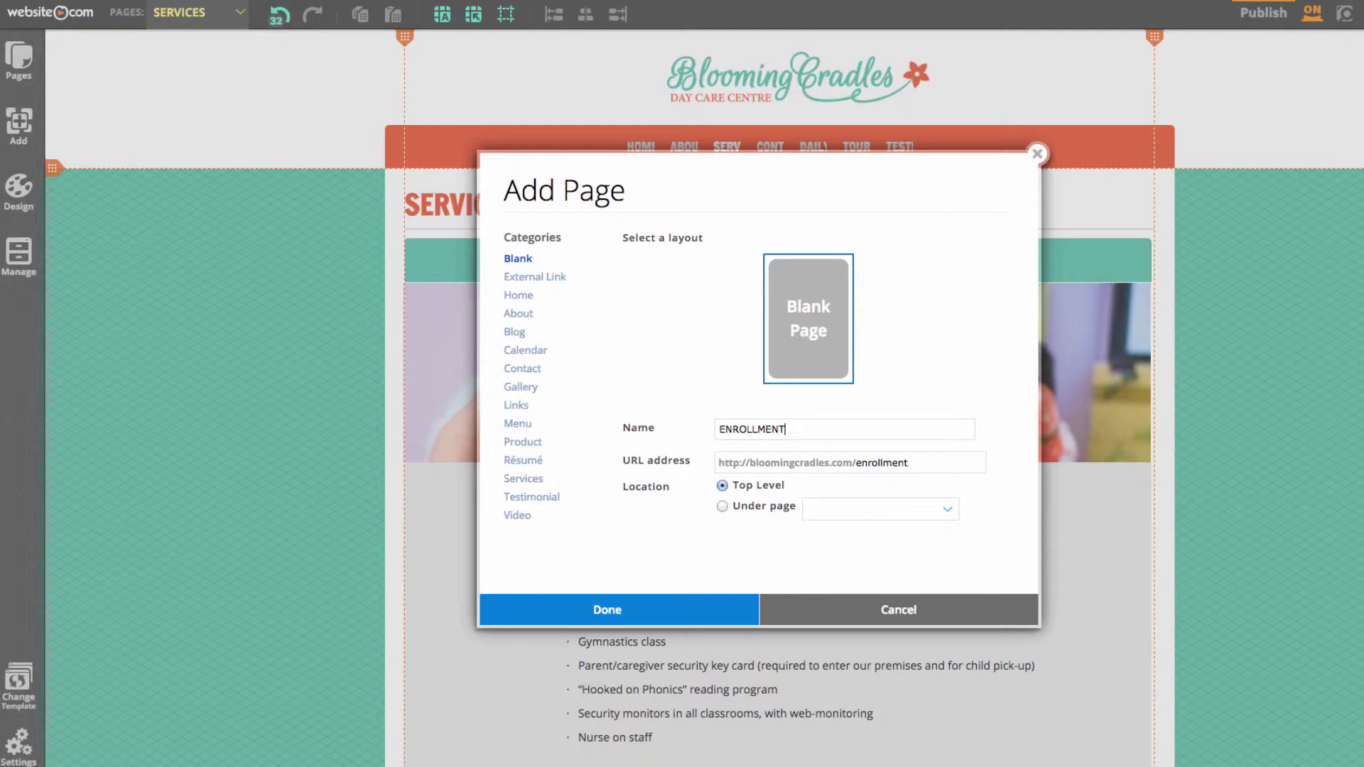
left_click(722, 613)
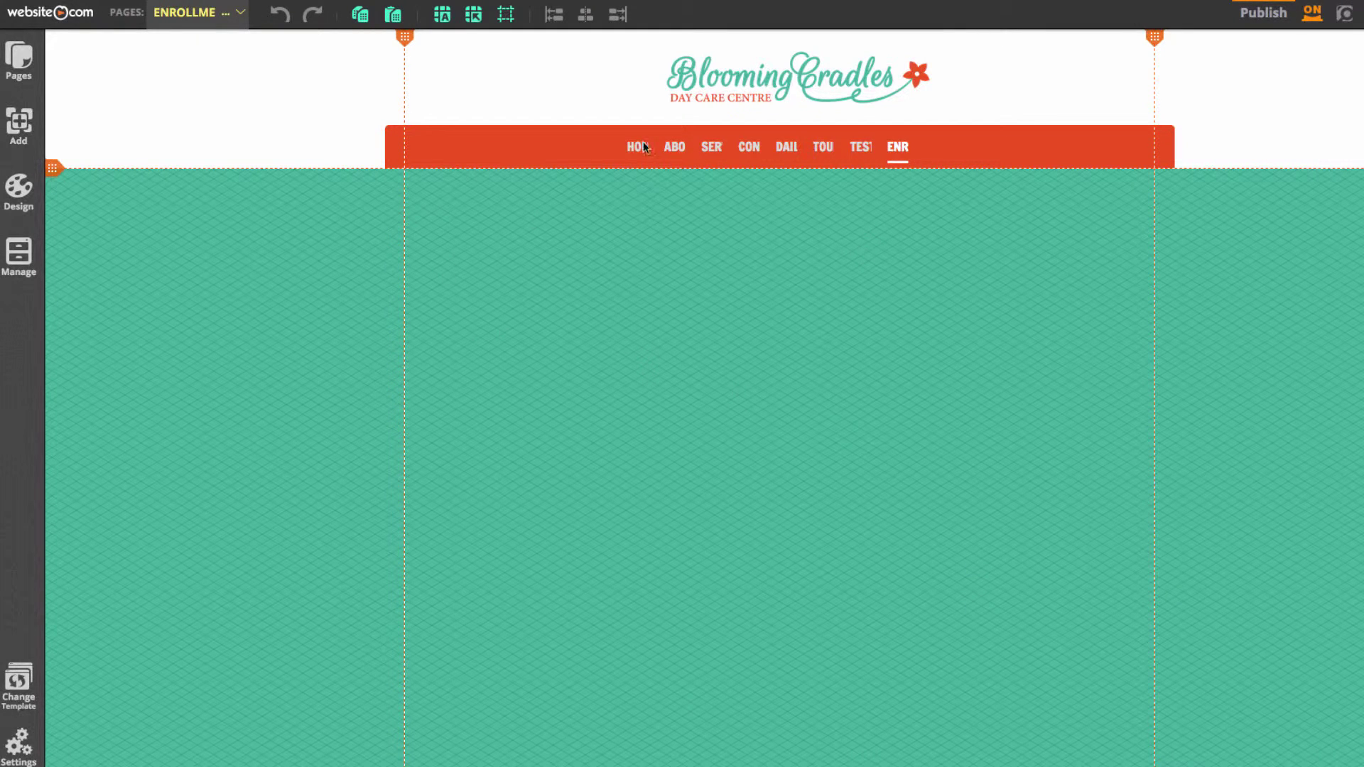
key("ctrl+v")
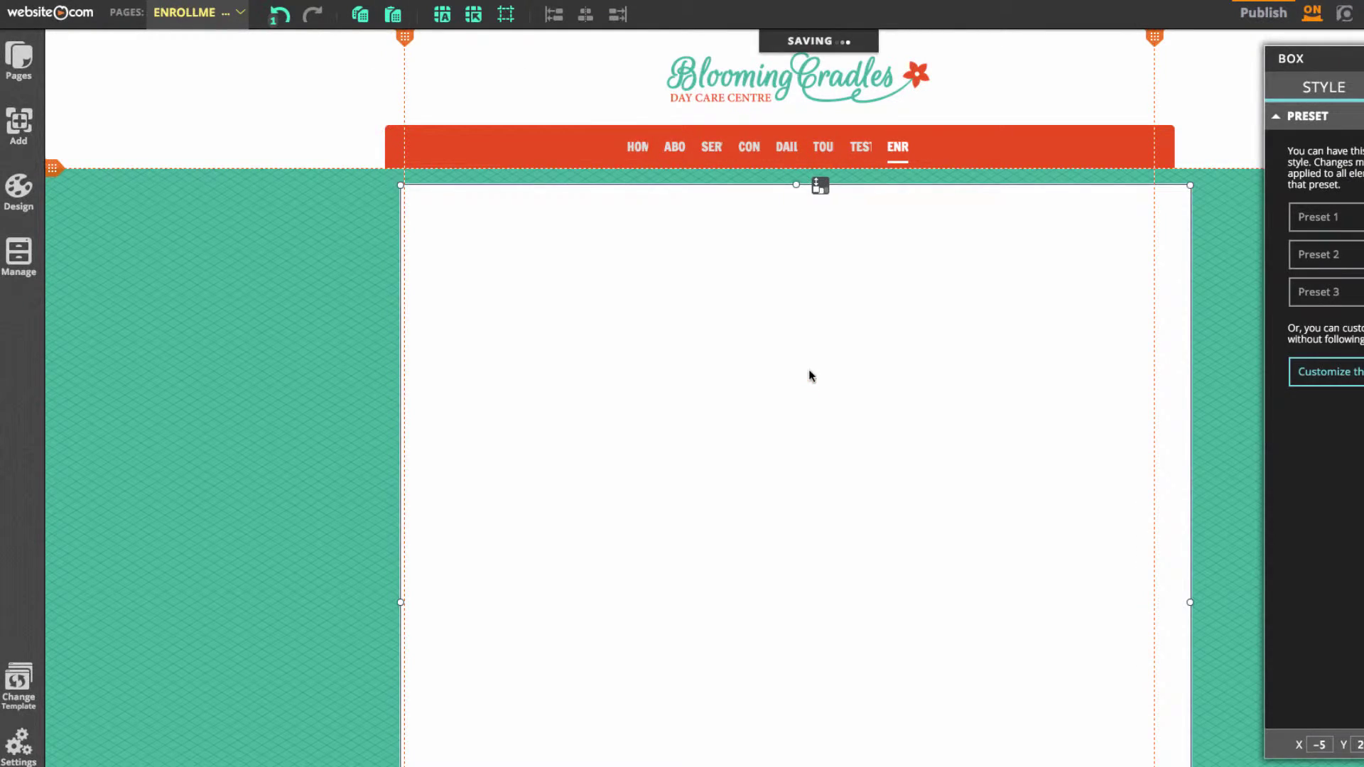
left_click(1221, 386)
Resize the white box's bottom edge so the panel ends just above the footer
scroll(1219, 383, "down", 5)
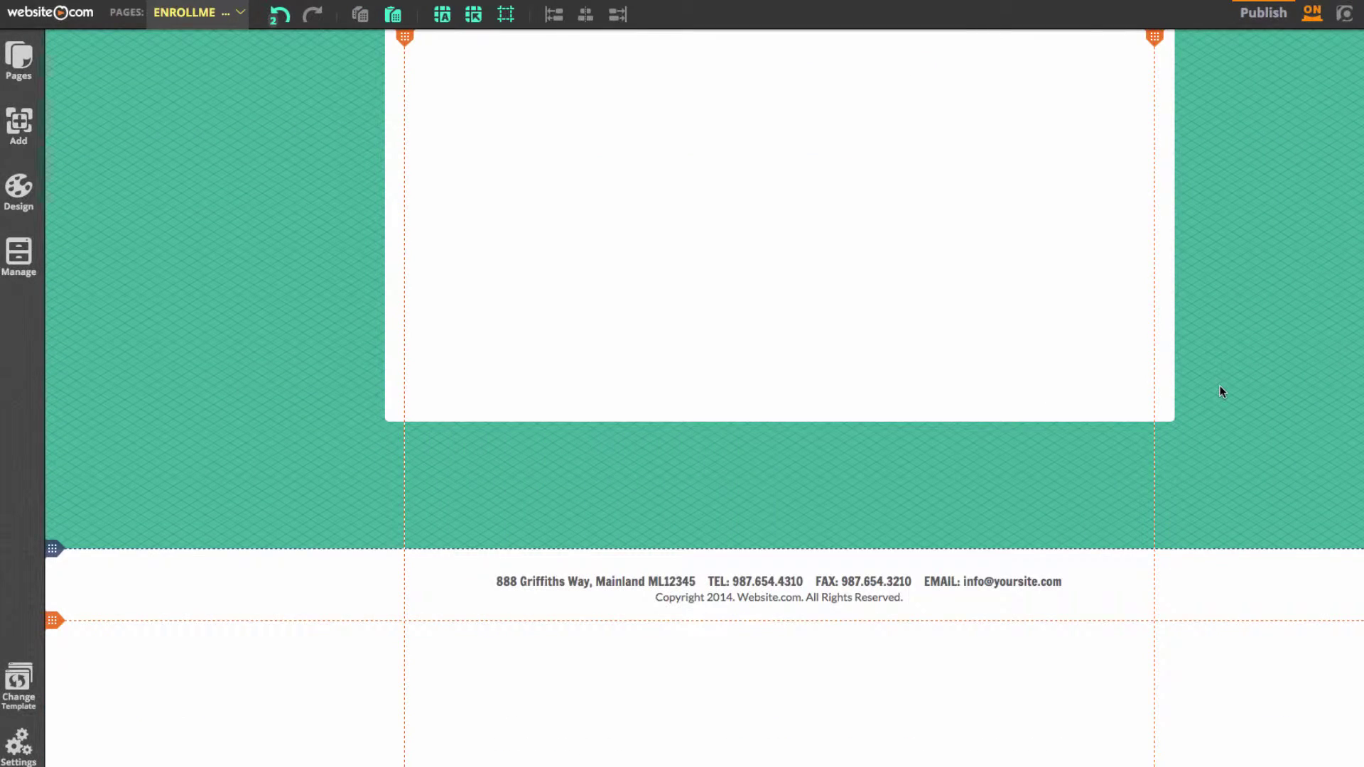
left_click(841, 391)
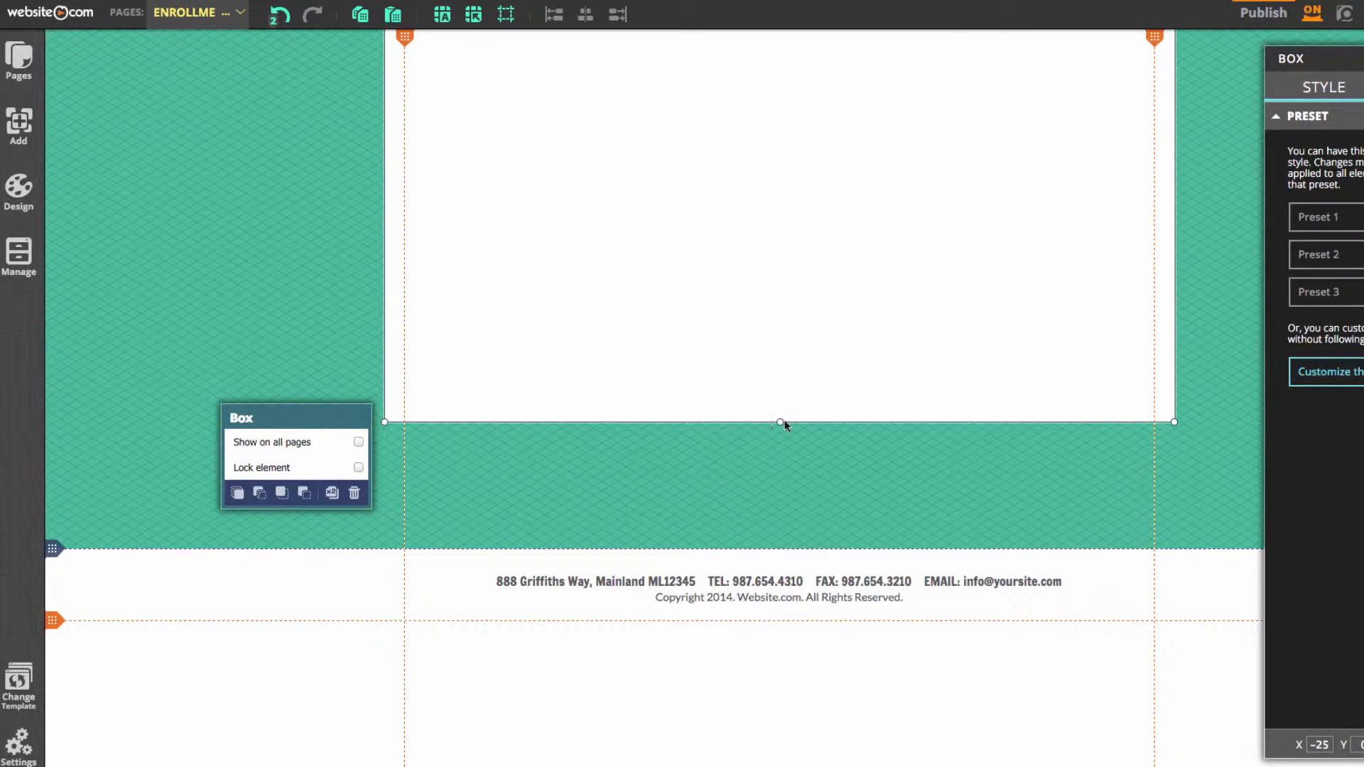
left_click_drag(780, 422, 808, 159)
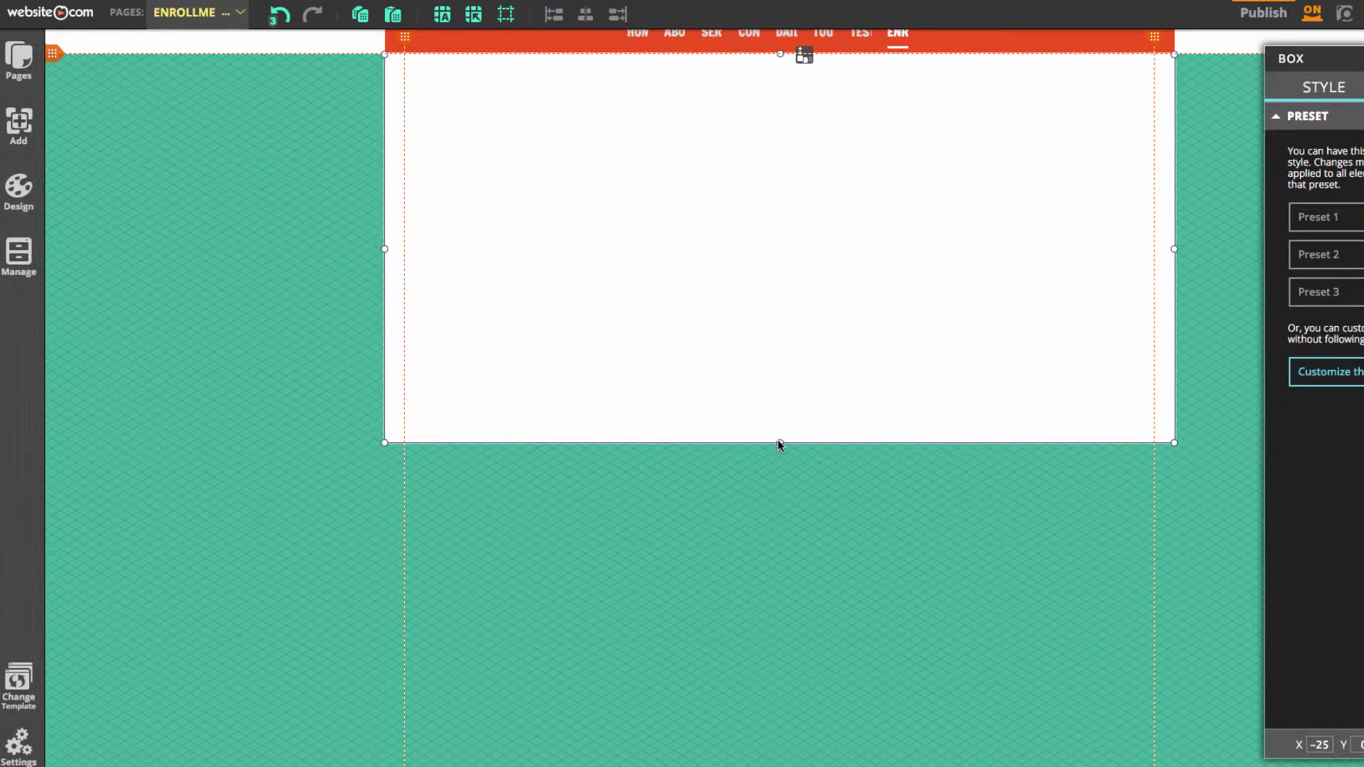
left_click_drag(780, 444, 779, 493)
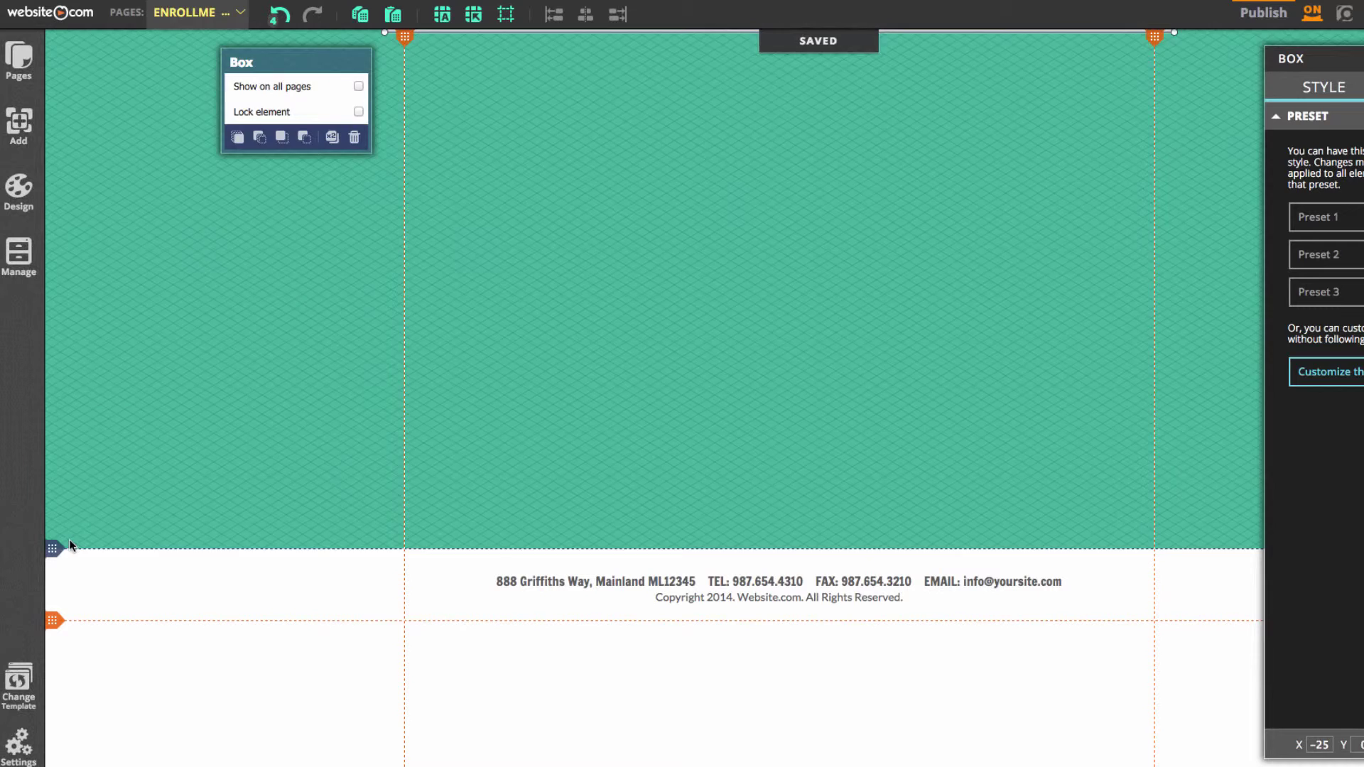
left_click(59, 546)
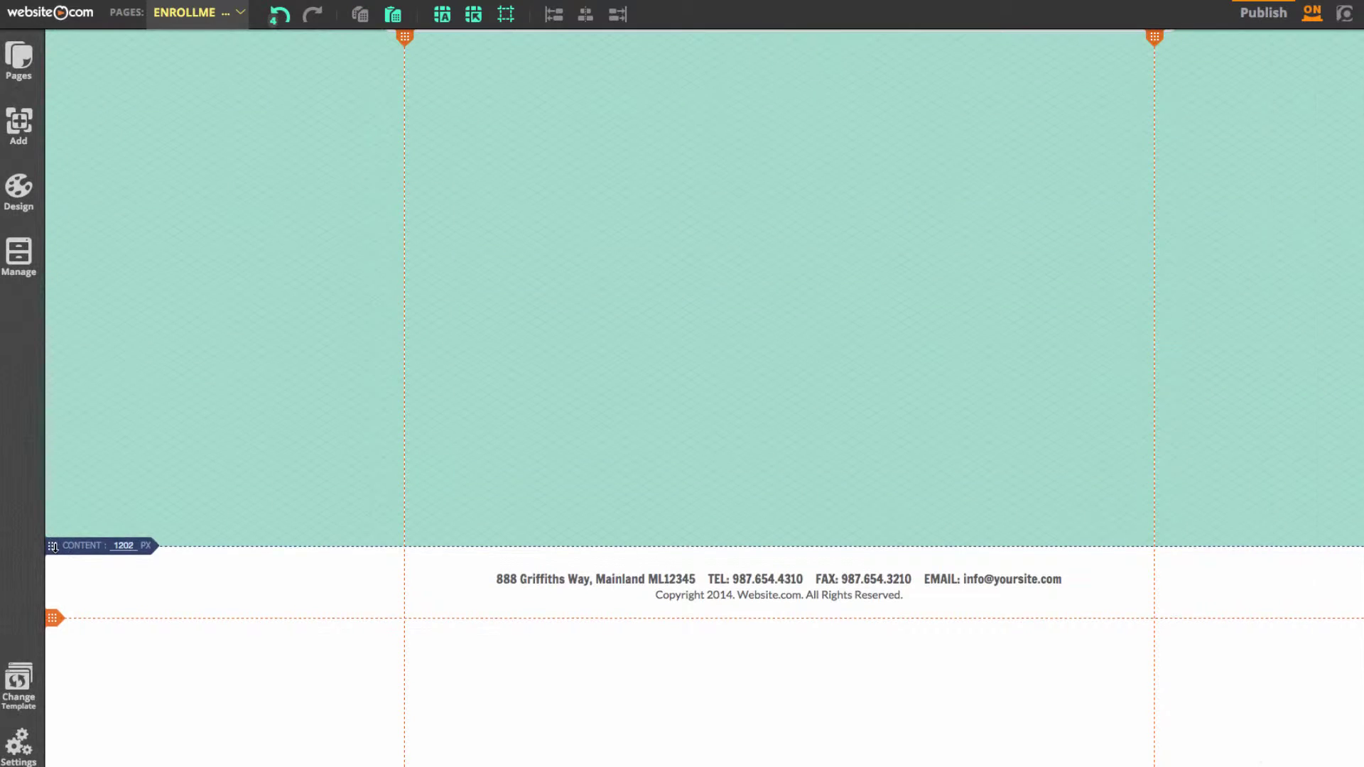
scroll(131, 156, "down", 7)
scroll(192, 163, "up", 7)
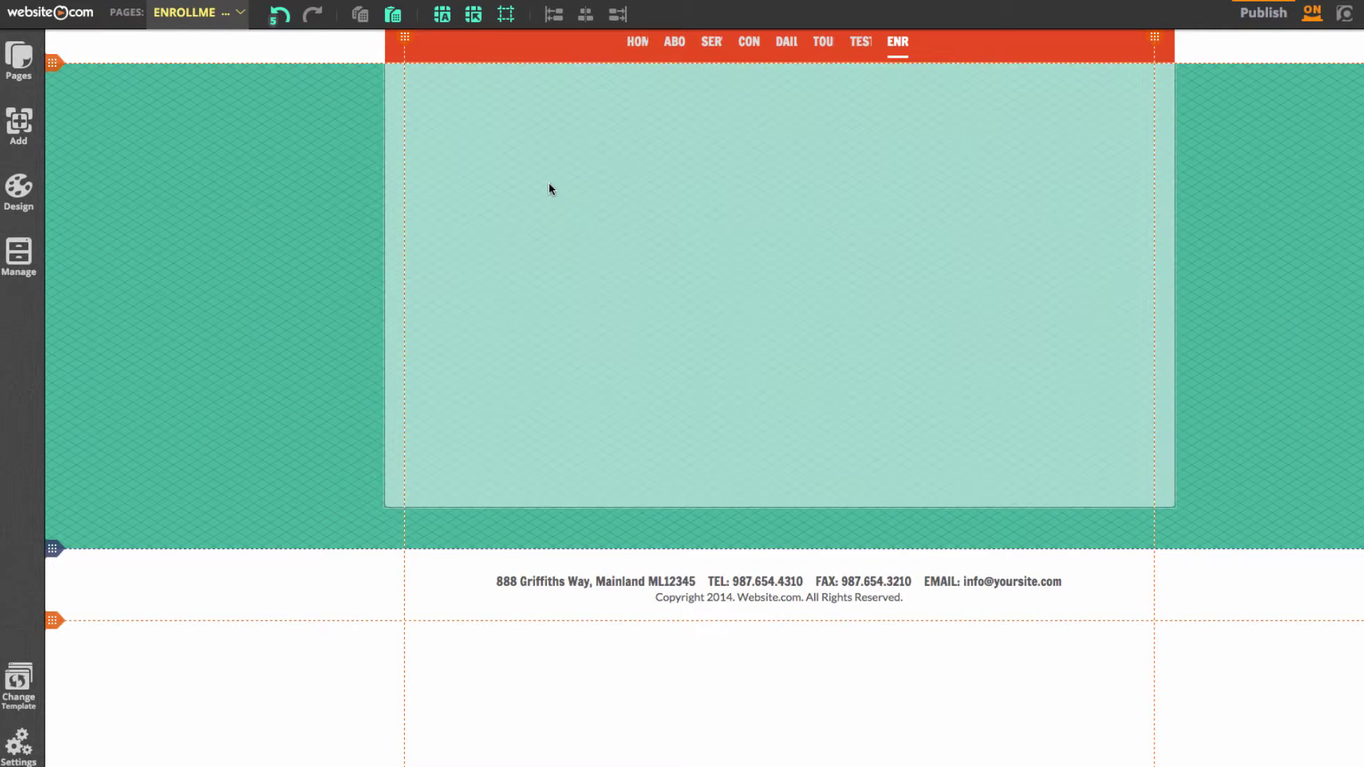
Add two titles, 'Click for more Information' and 'Enrollment', placing Enrollment at the upper right
left_click(35, 128)
left_click(84, 144)
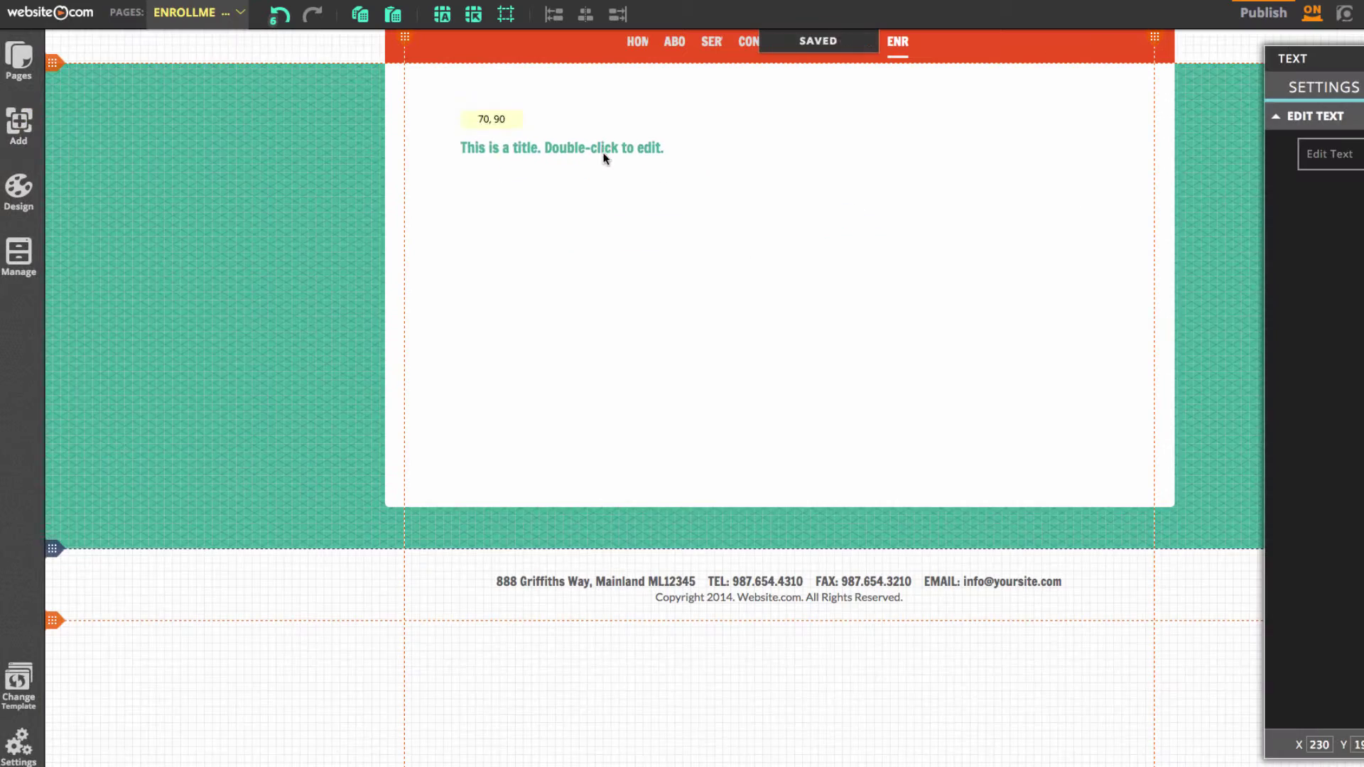
double_click(609, 154)
type("Click for more Information")
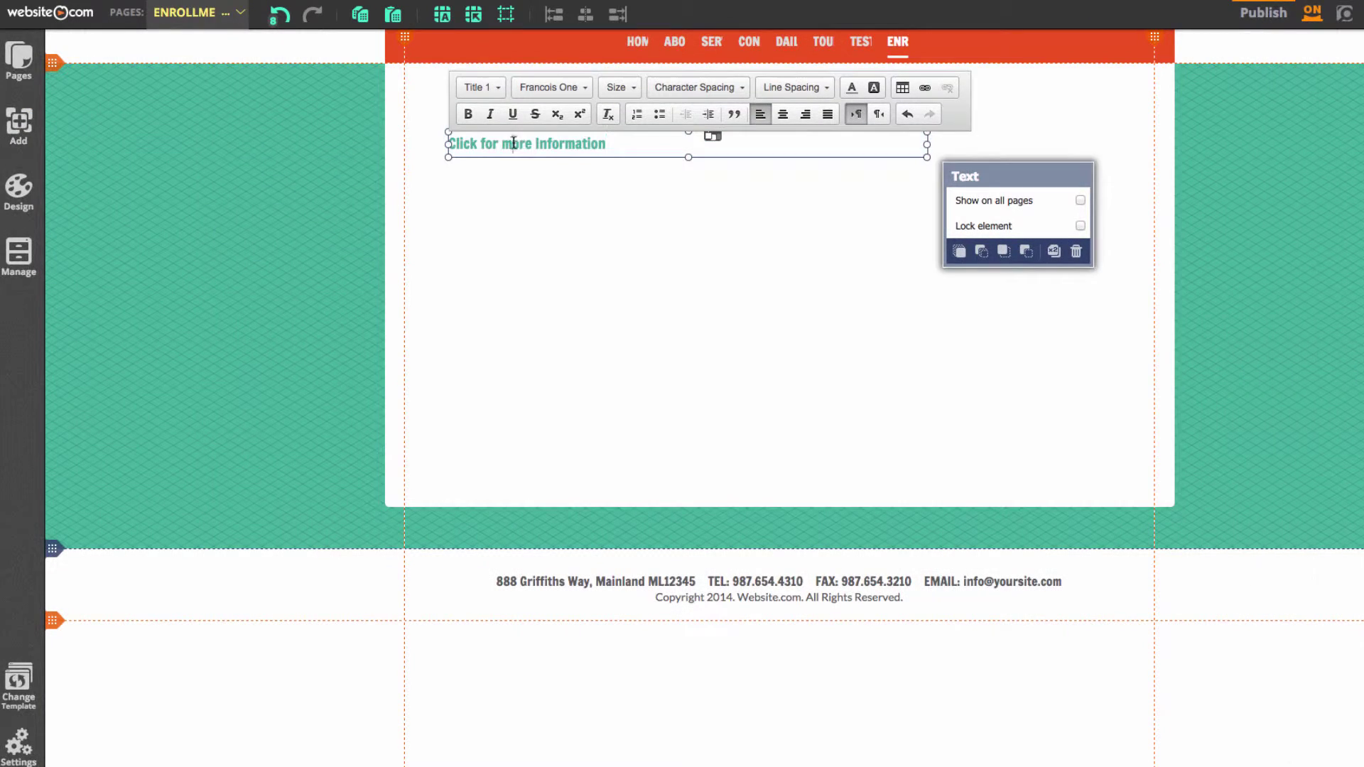
key("Escape")
left_click(34, 129)
left_click(85, 144)
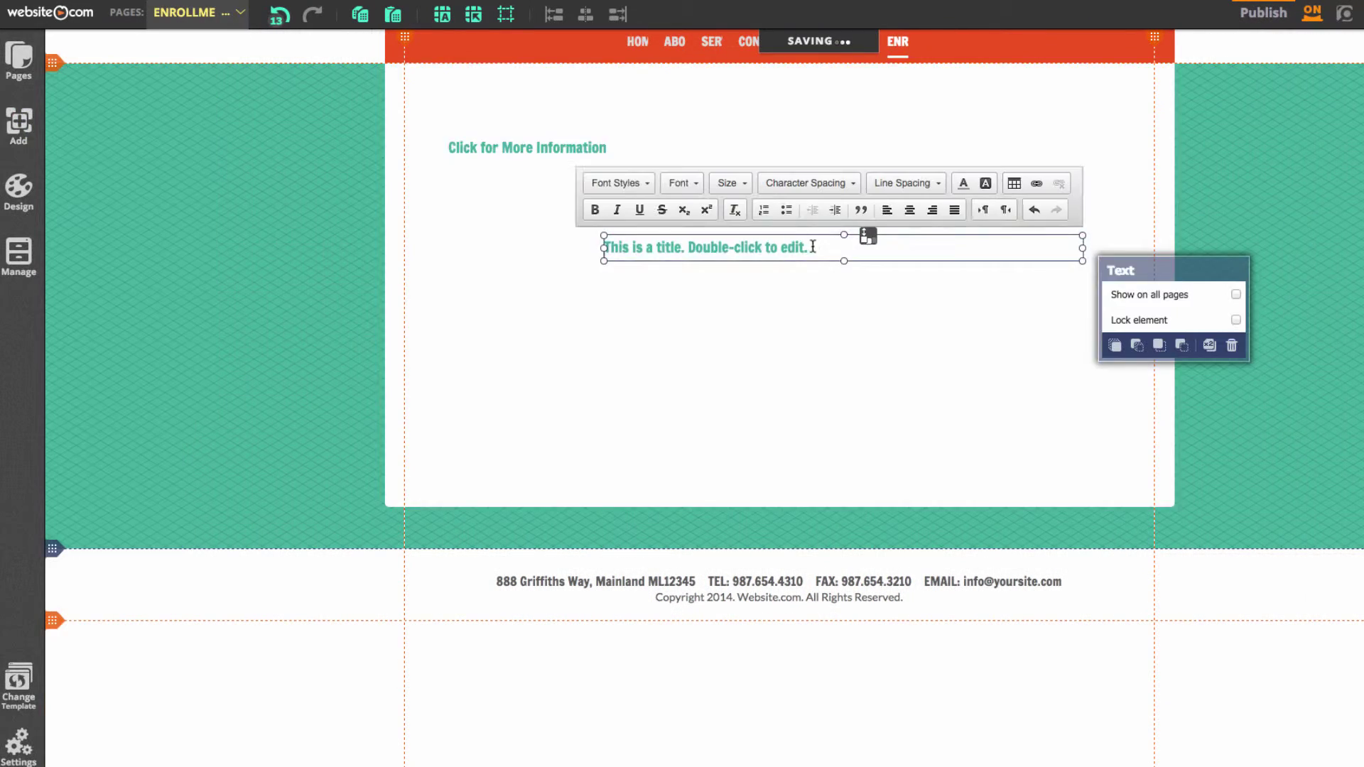
double_click(639, 245)
type("Enrollmnt")
left_click_drag(636, 248, 992, 144)
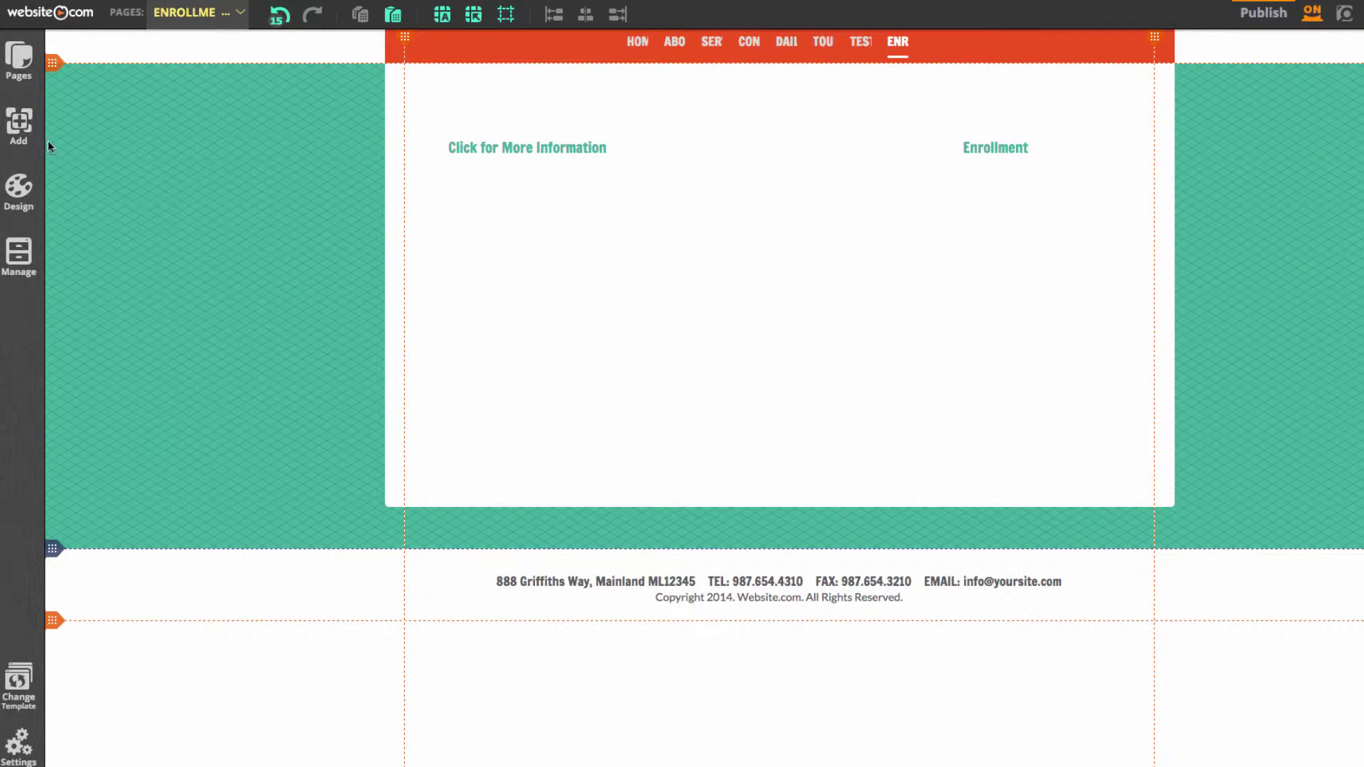
Add a CLICK HERE button under the first title, linked to the CONTACT page
left_click(27, 131)
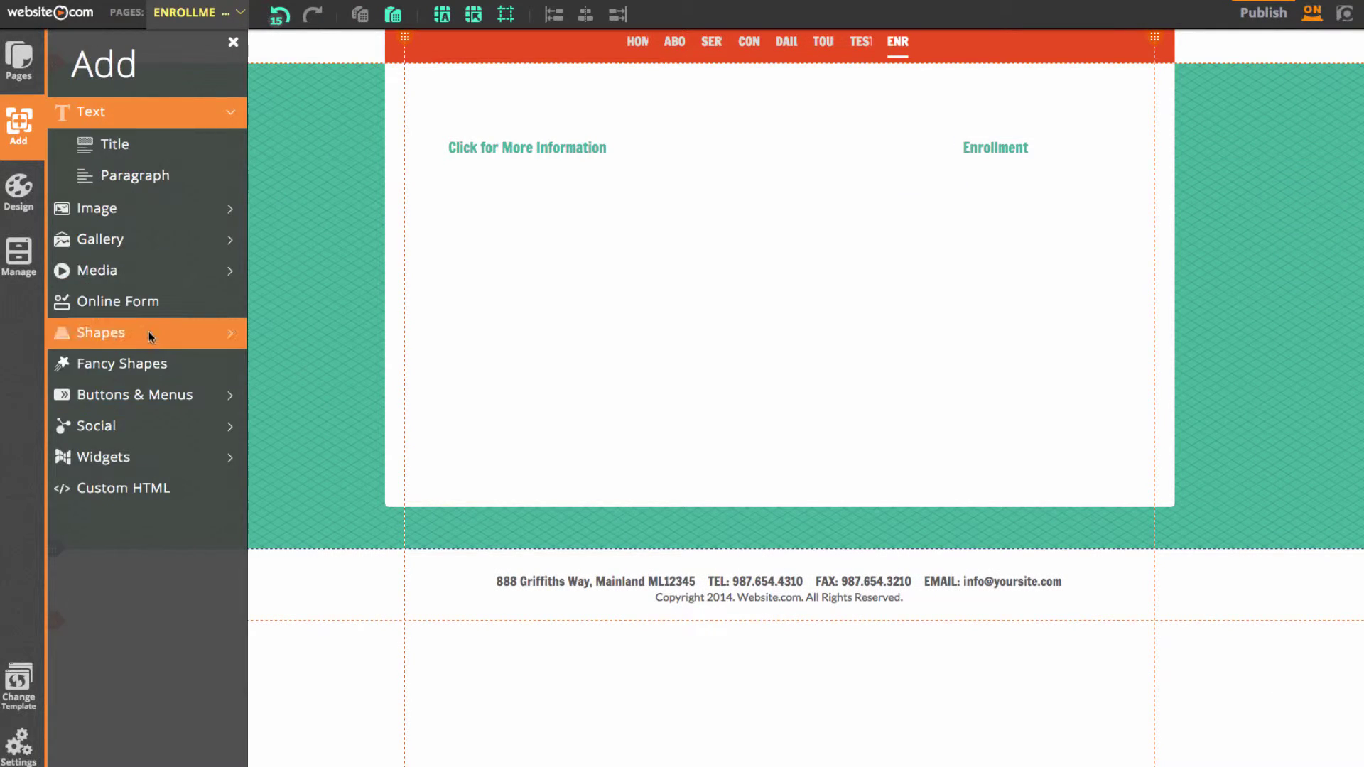
left_click(153, 395)
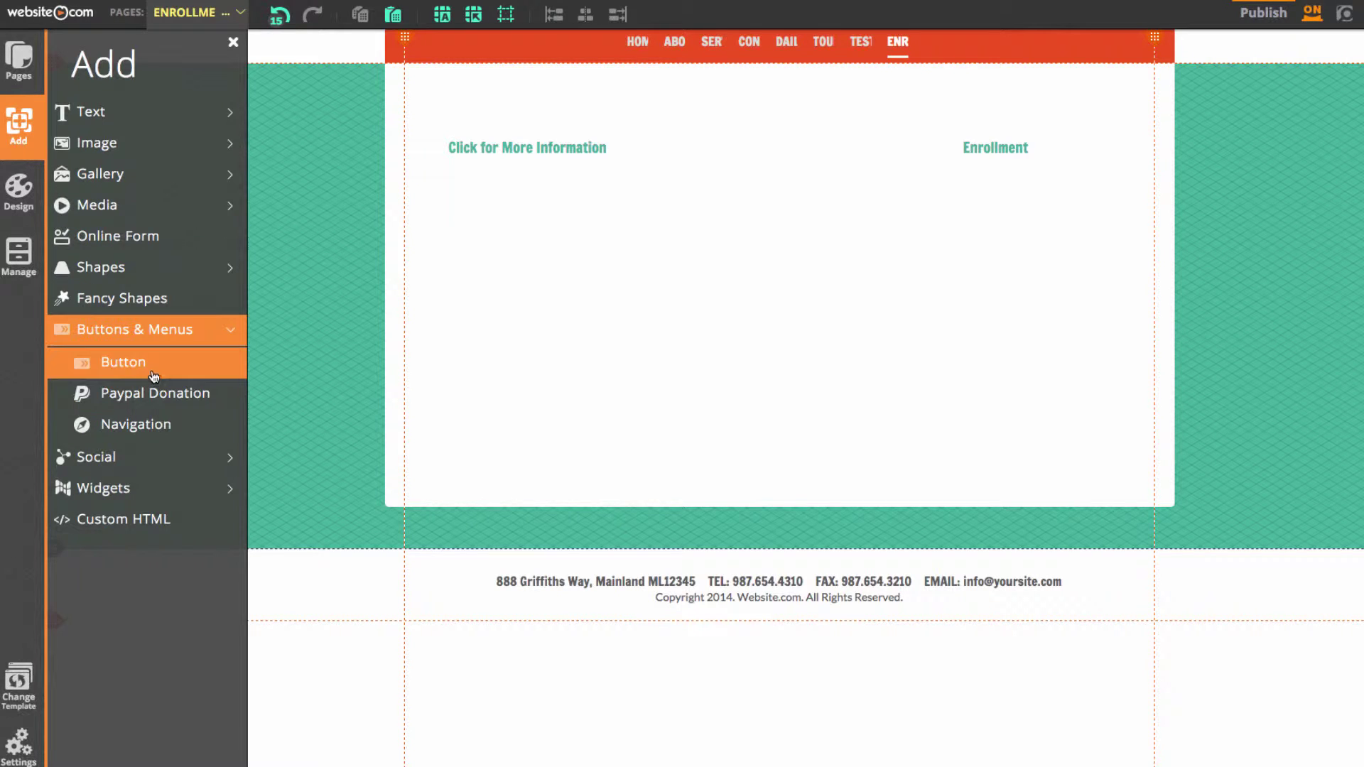
left_click(152, 362)
left_click_drag(721, 249, 547, 267)
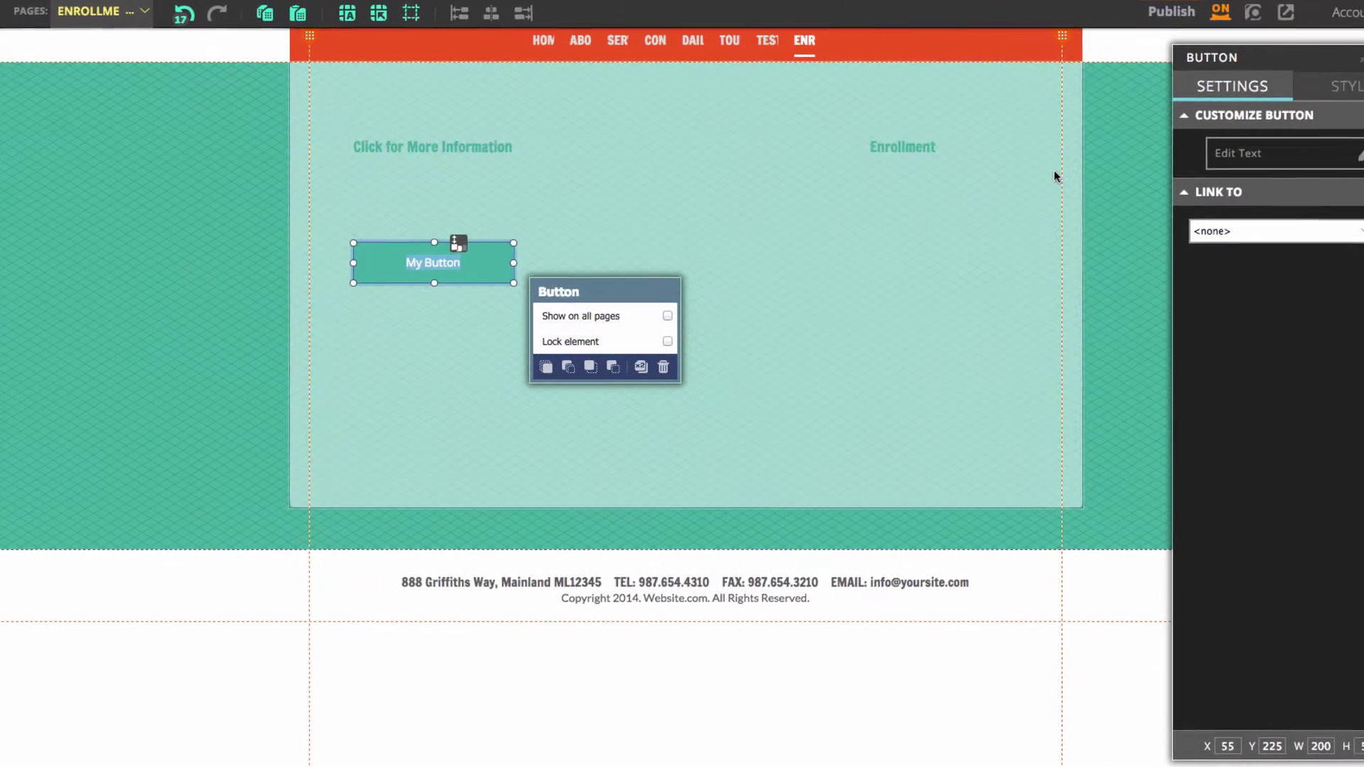
type("CLICK HERE")
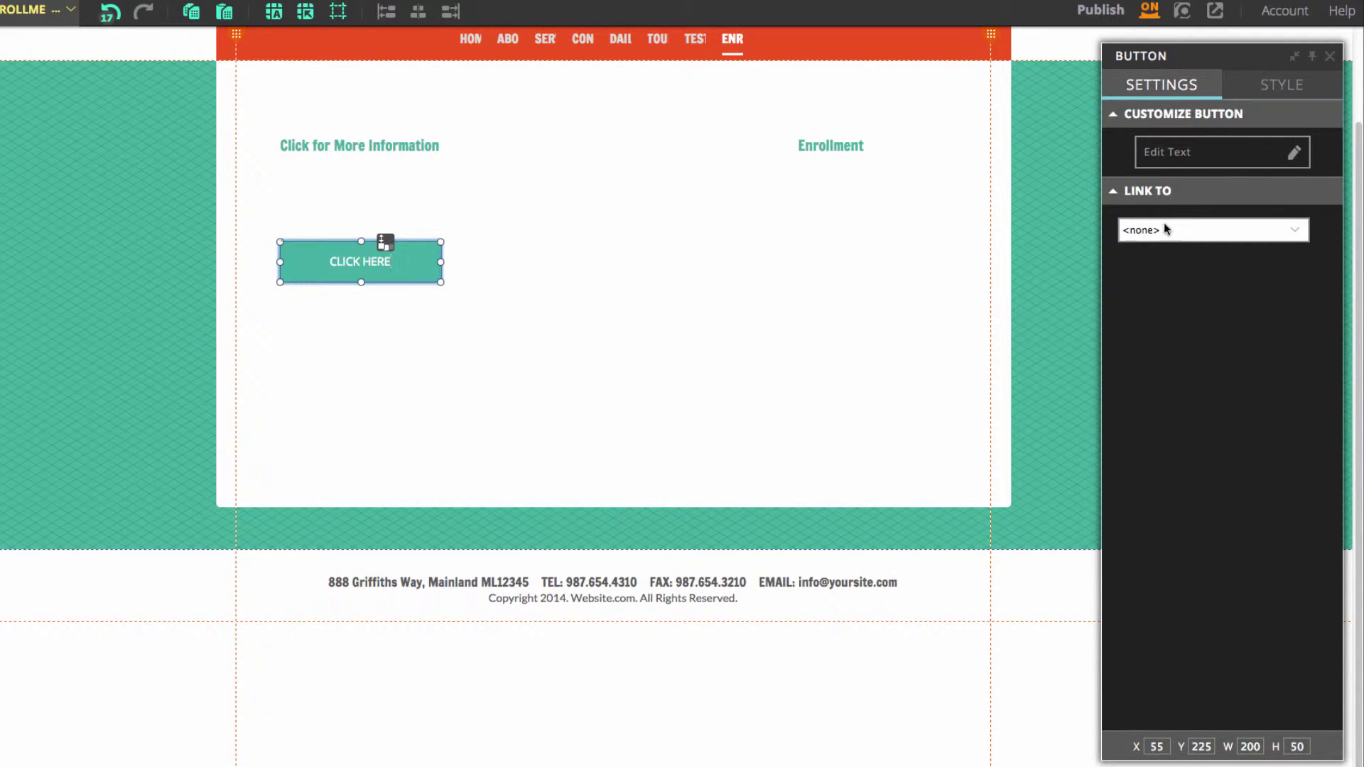
left_click(1165, 229)
left_click(1177, 261)
left_click(1178, 250)
left_click(1188, 296)
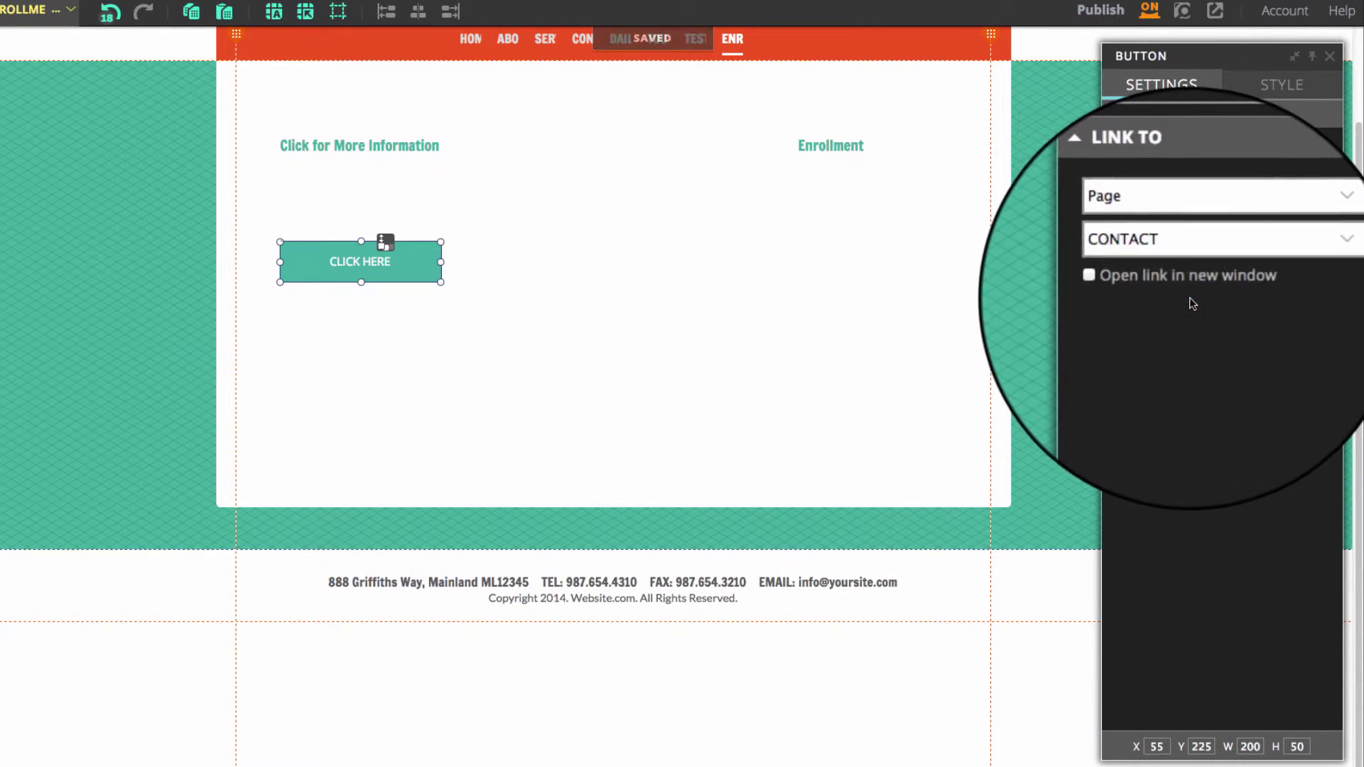
left_click(1042, 301)
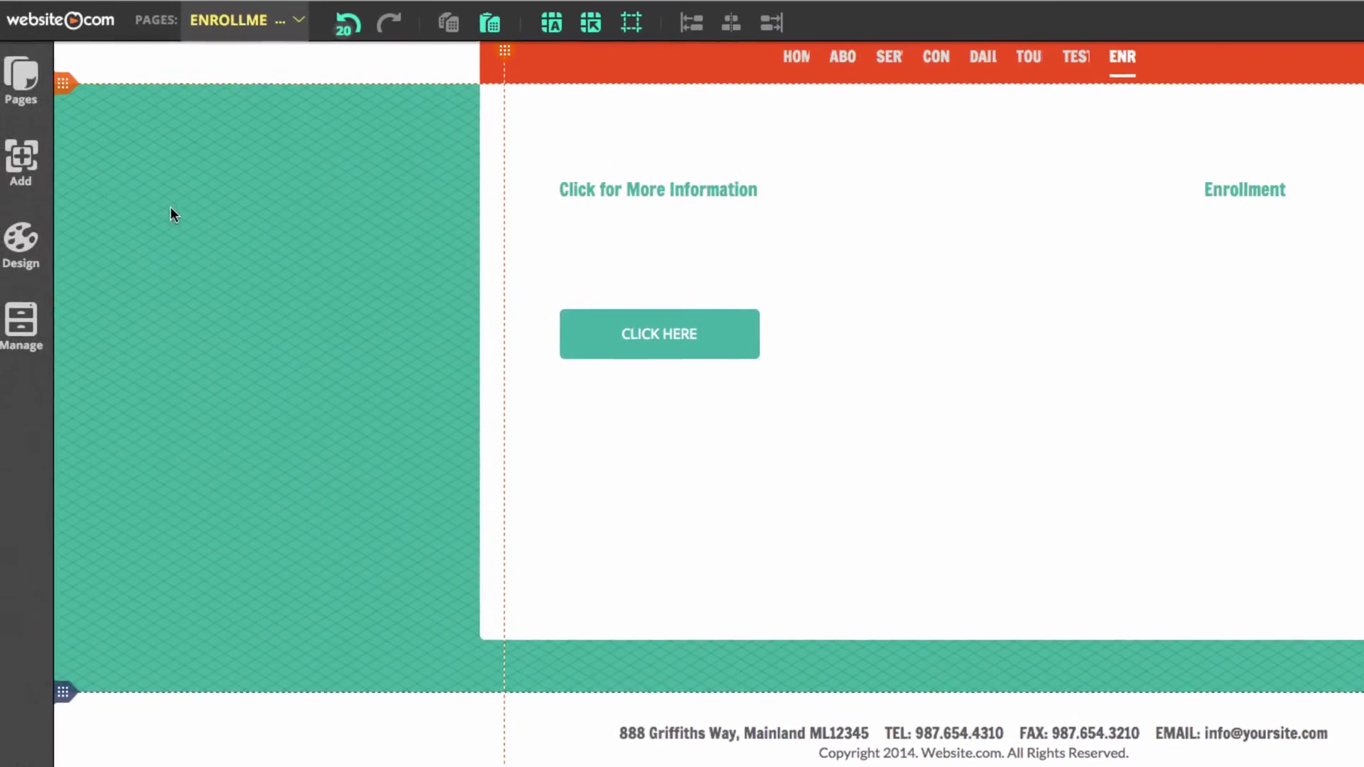
Add a PDF DOWNLOAD button under the Enrollment title
left_click(20, 163)
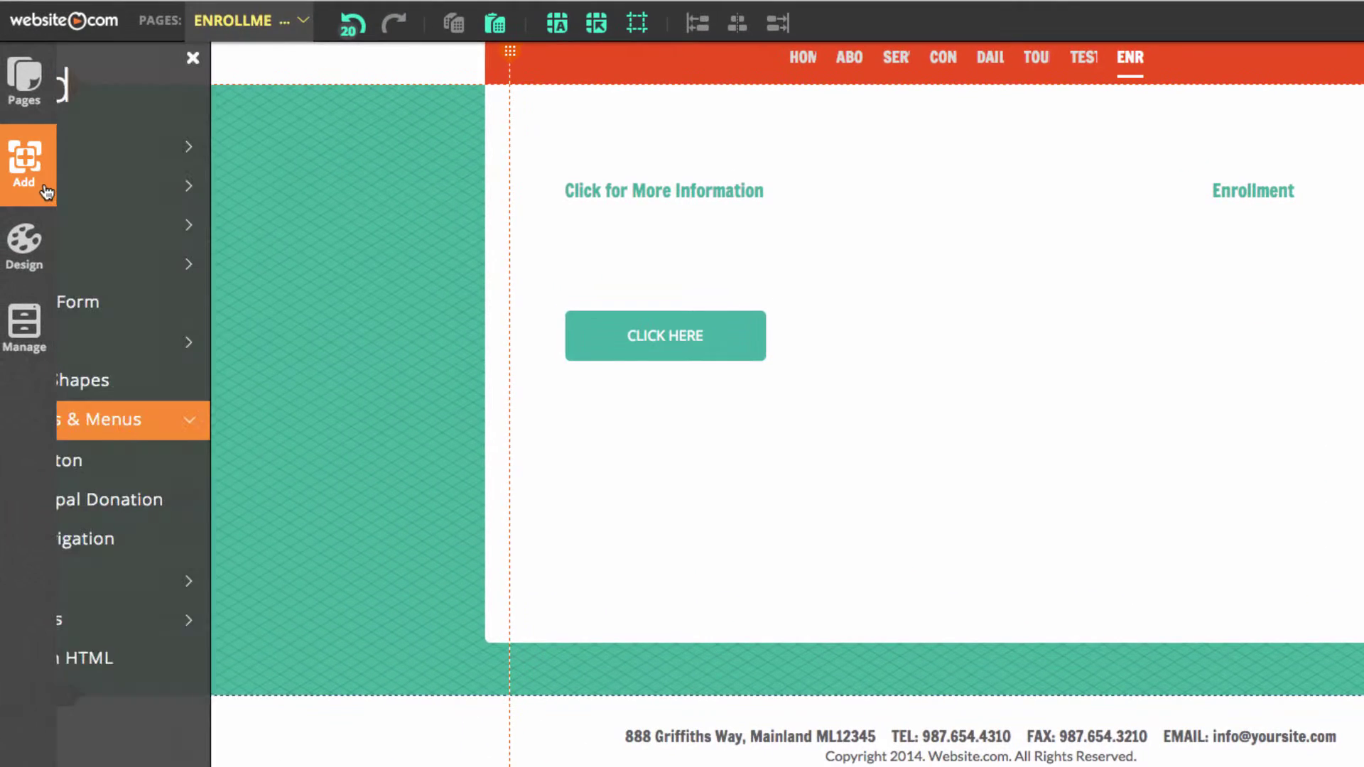
left_click(196, 473)
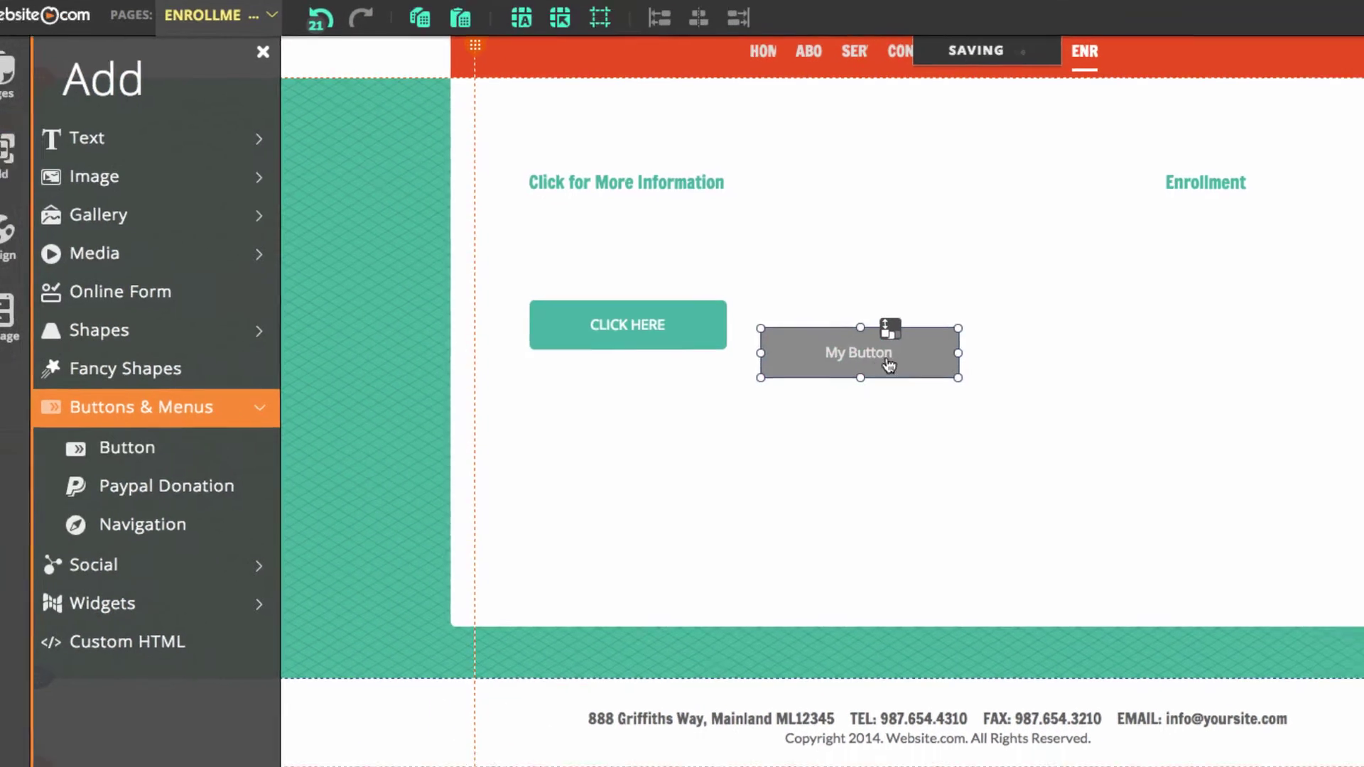
left_click_drag(931, 341, 1274, 346)
left_click_drag(828, 246, 833, 238)
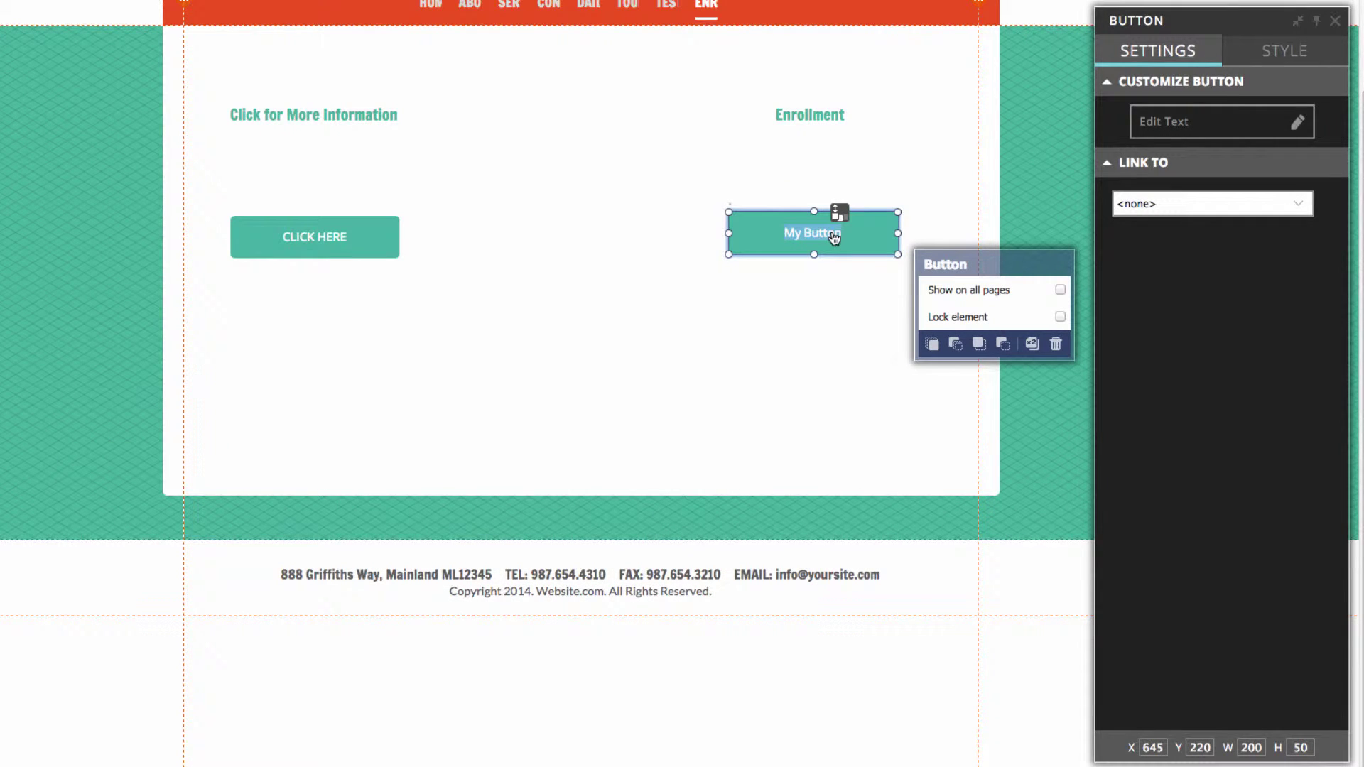
type("F DOWNLOAD")
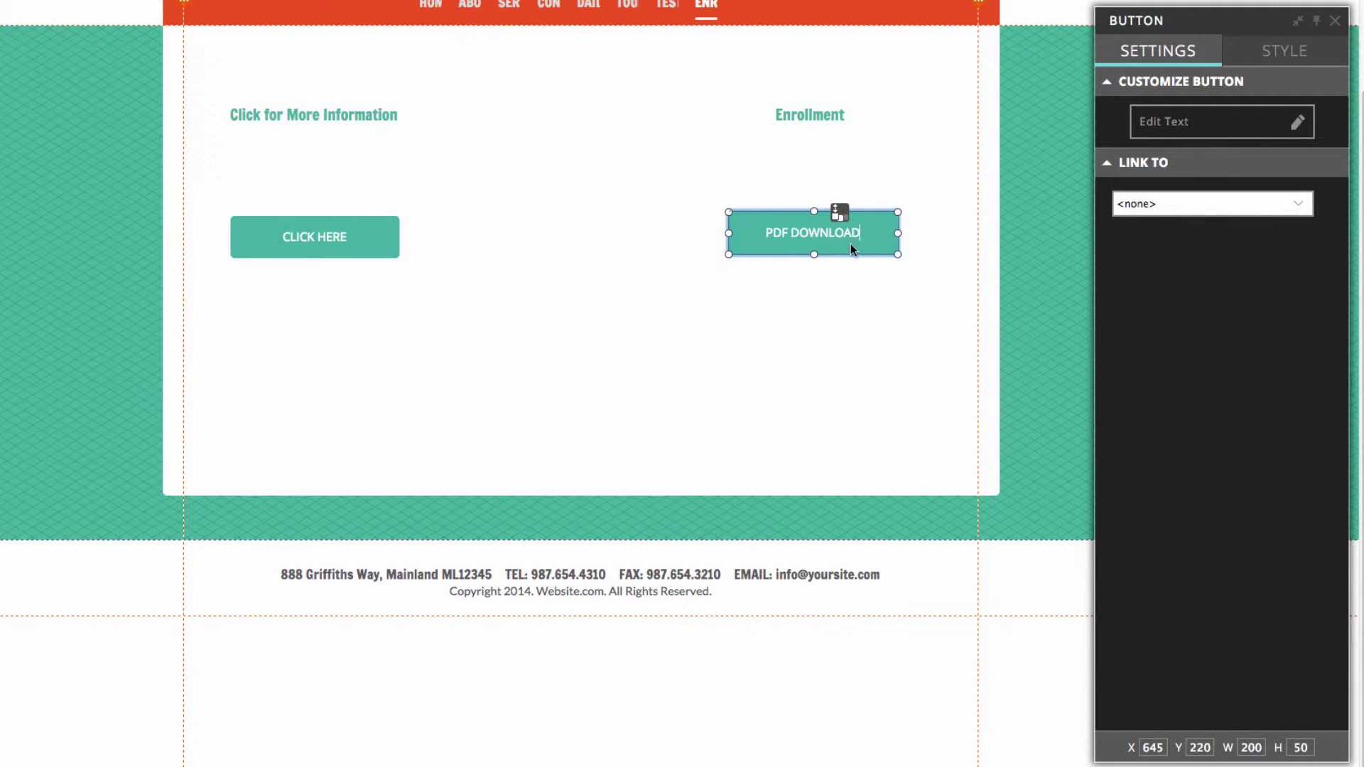
left_click(1050, 243)
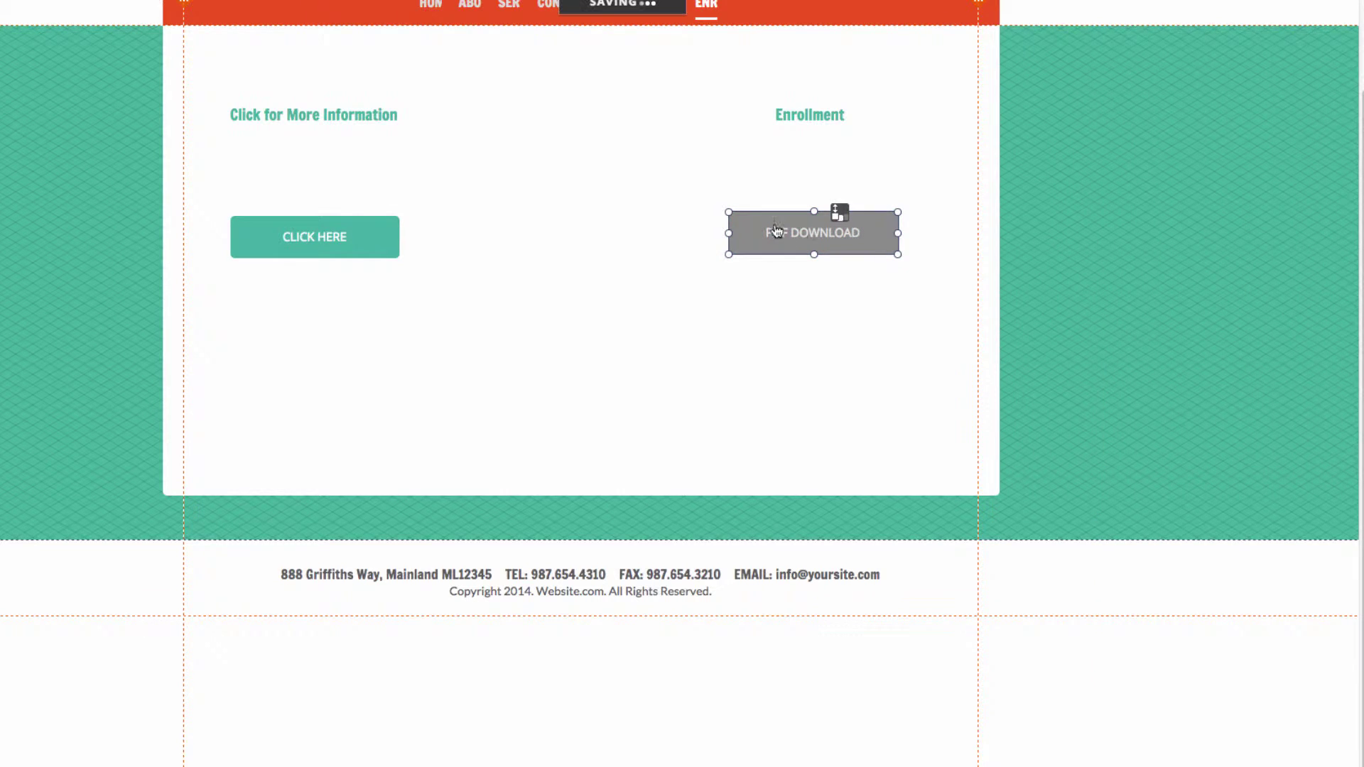
Link the PDF DOWNLOAD button to EnrollmentForm.pdf, uploaded from the Daycare folder
left_click(800, 236)
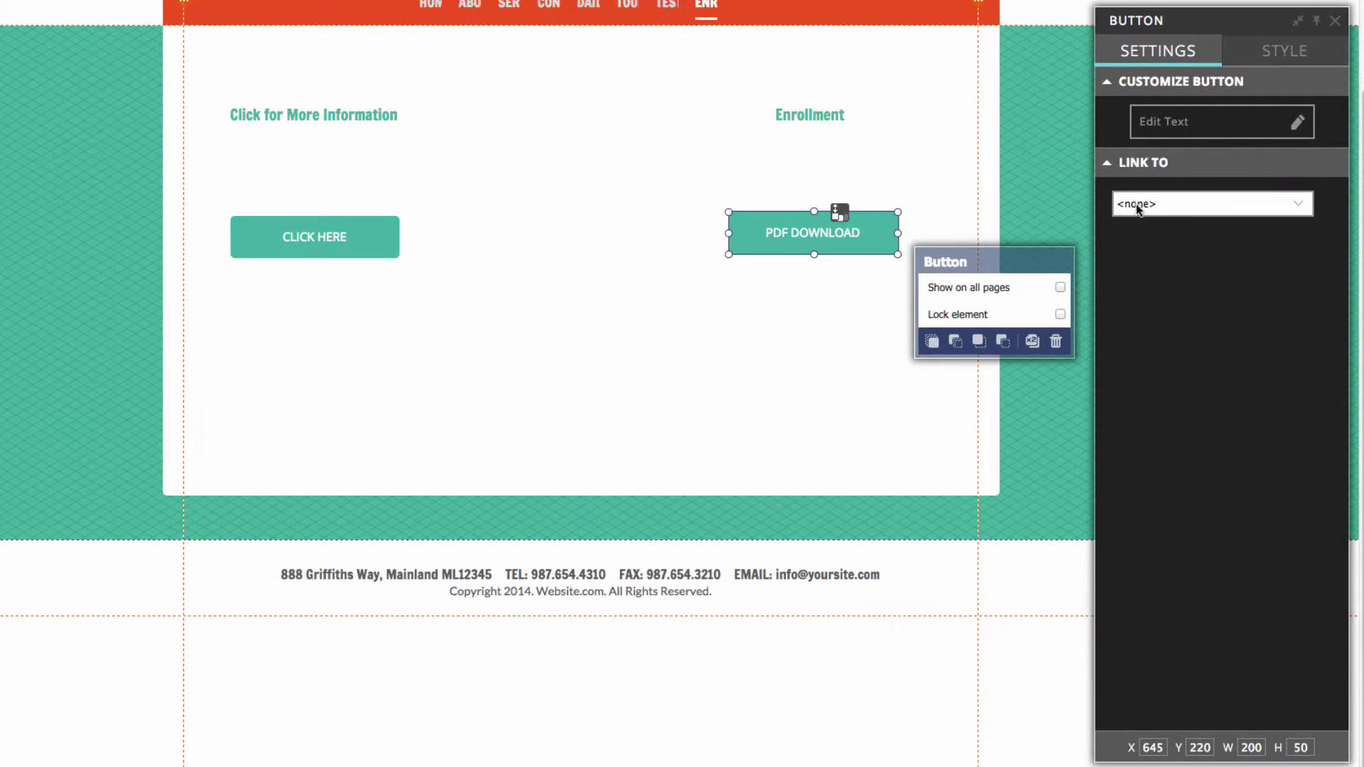
left_click(1132, 206)
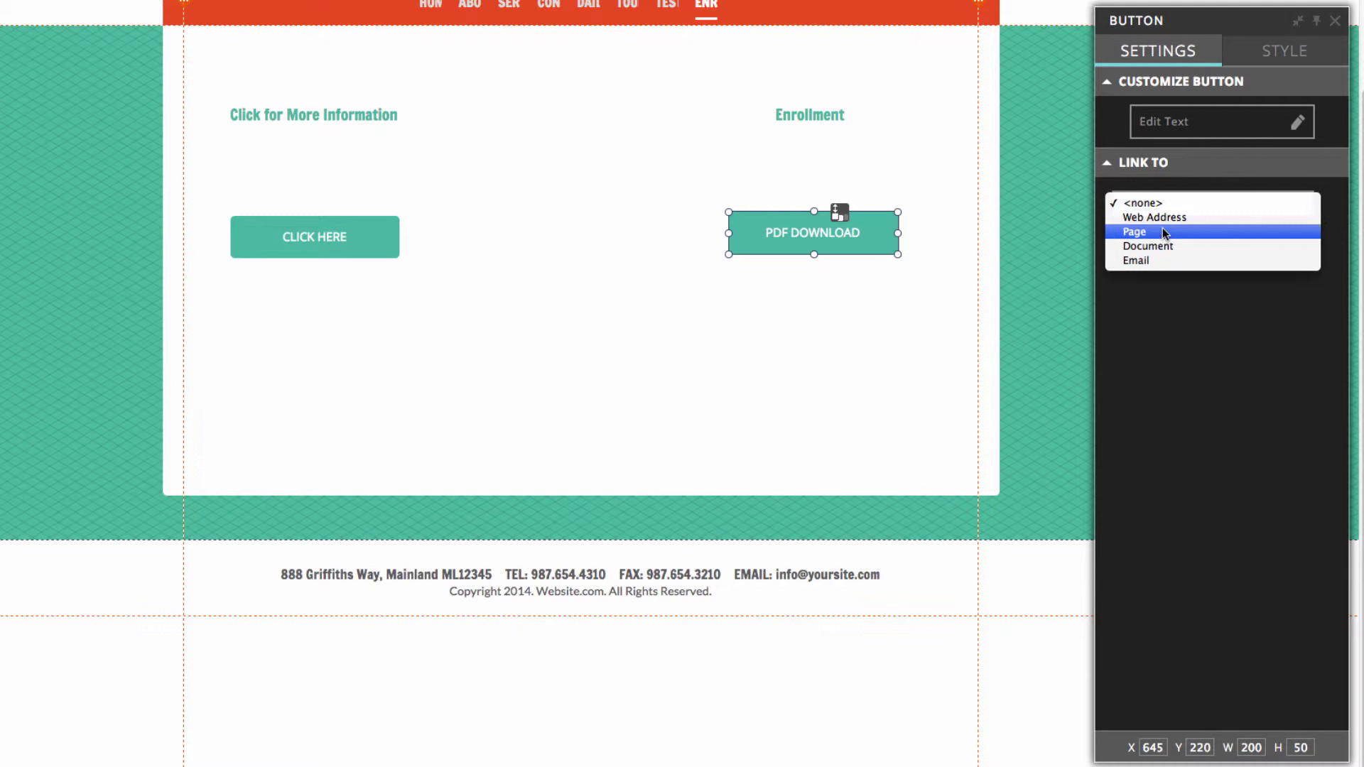
left_click(1174, 245)
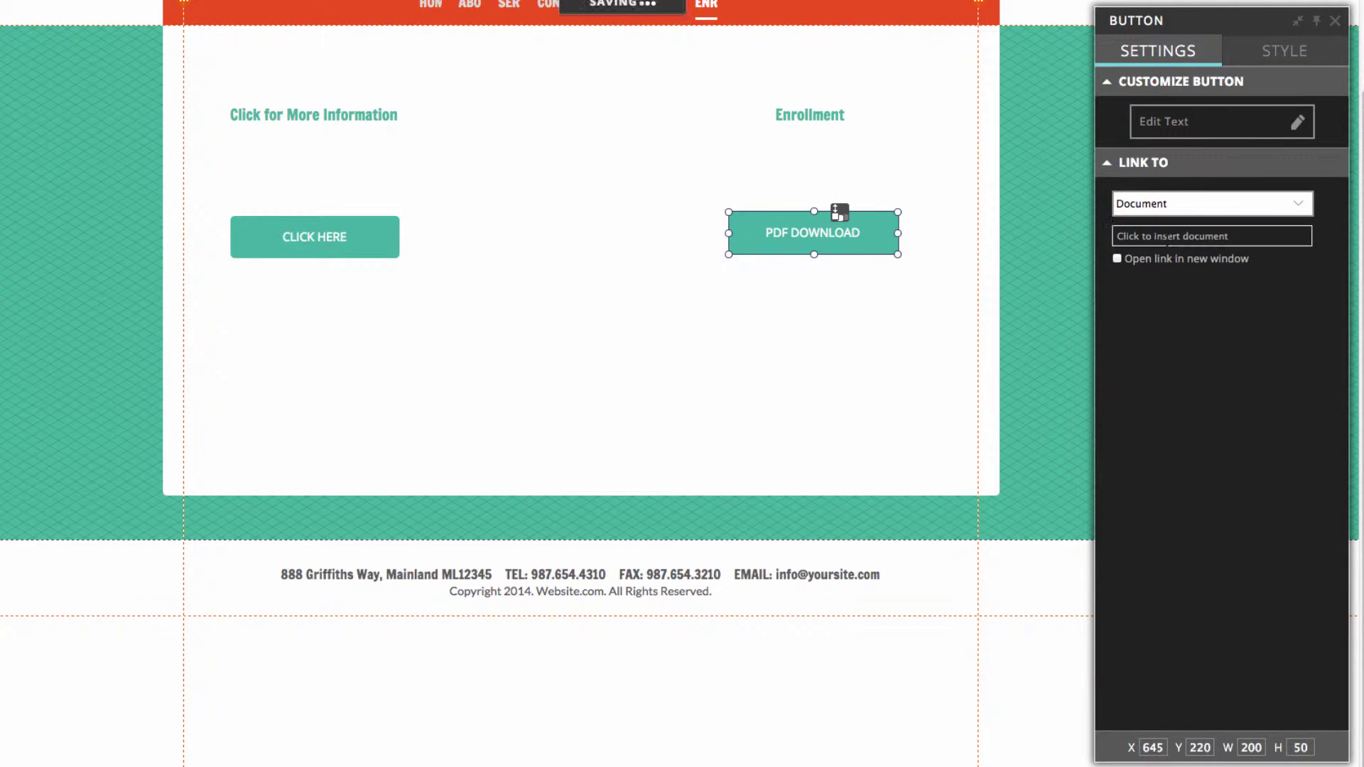
left_click(1168, 236)
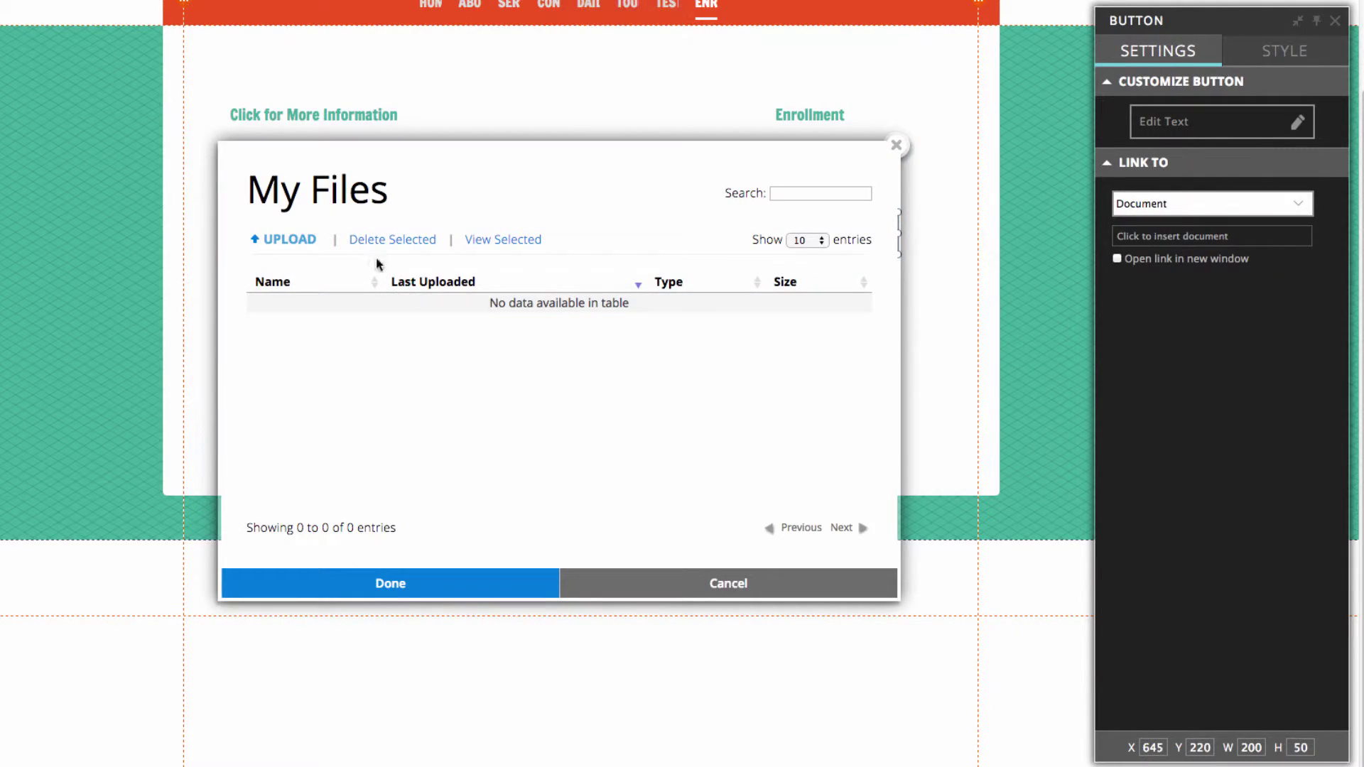
left_click(284, 245)
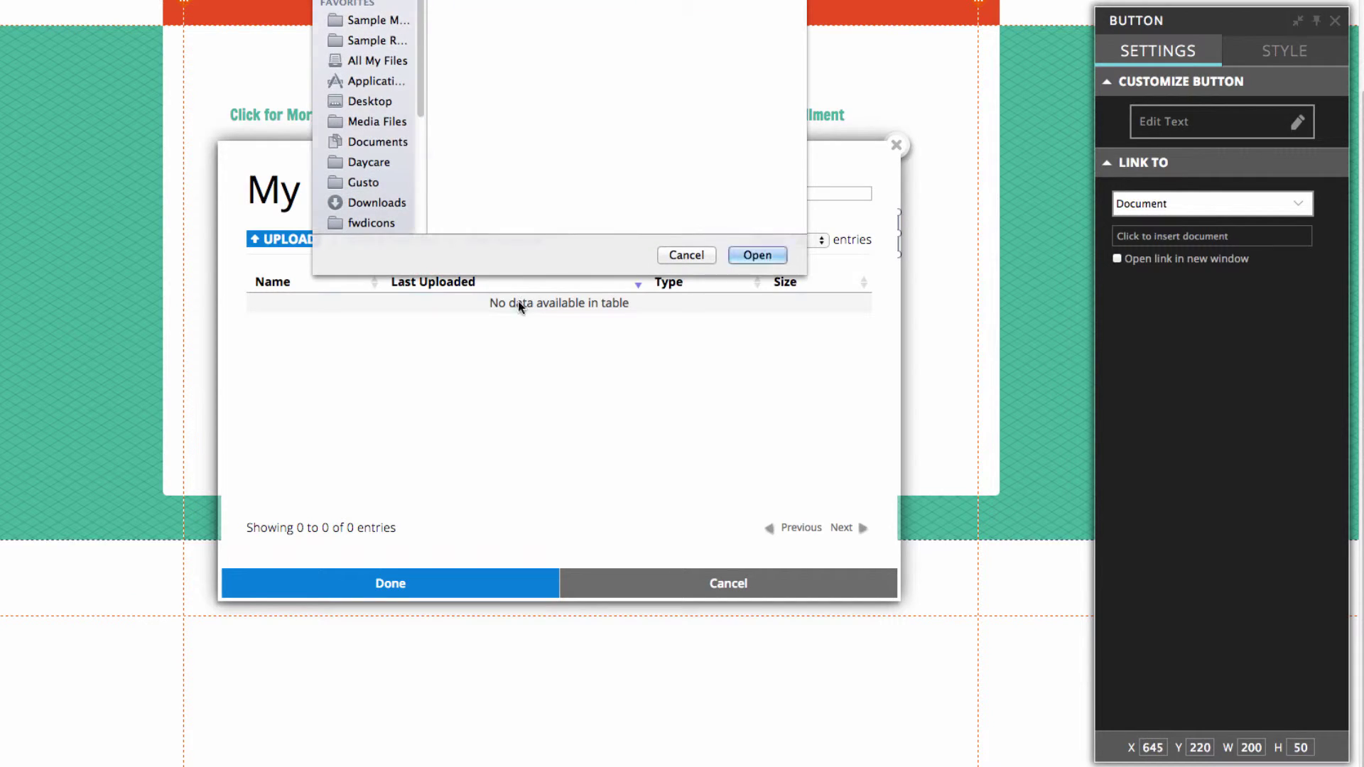
left_click(375, 164)
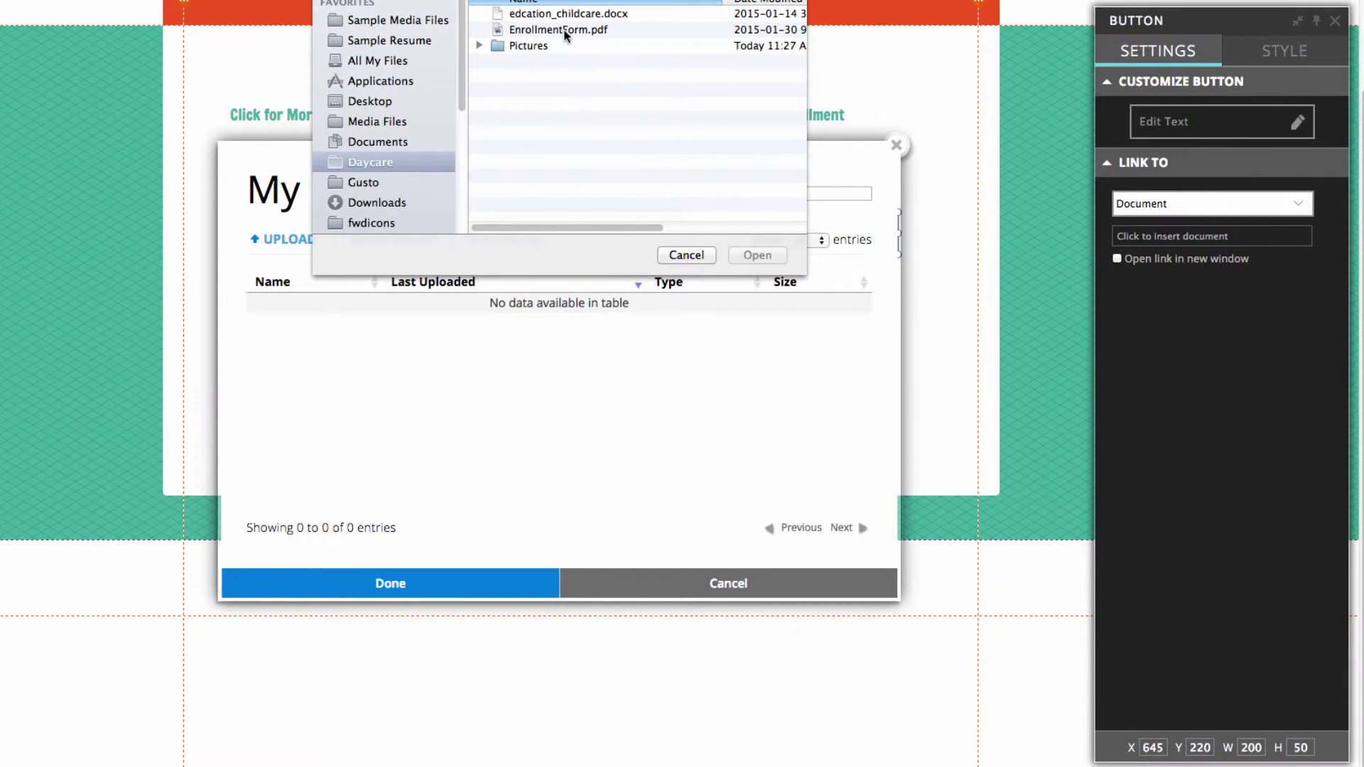
left_click(525, 30)
left_click(754, 253)
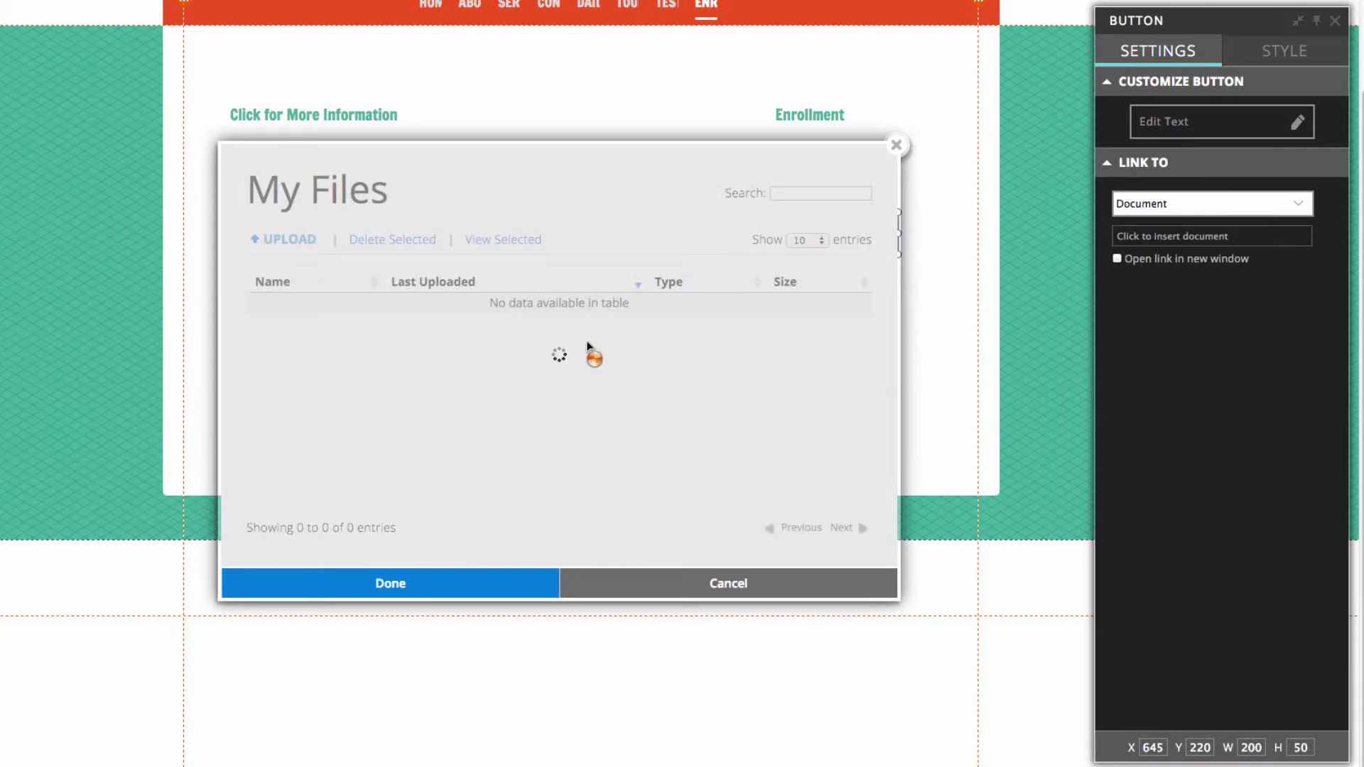
left_click(435, 307)
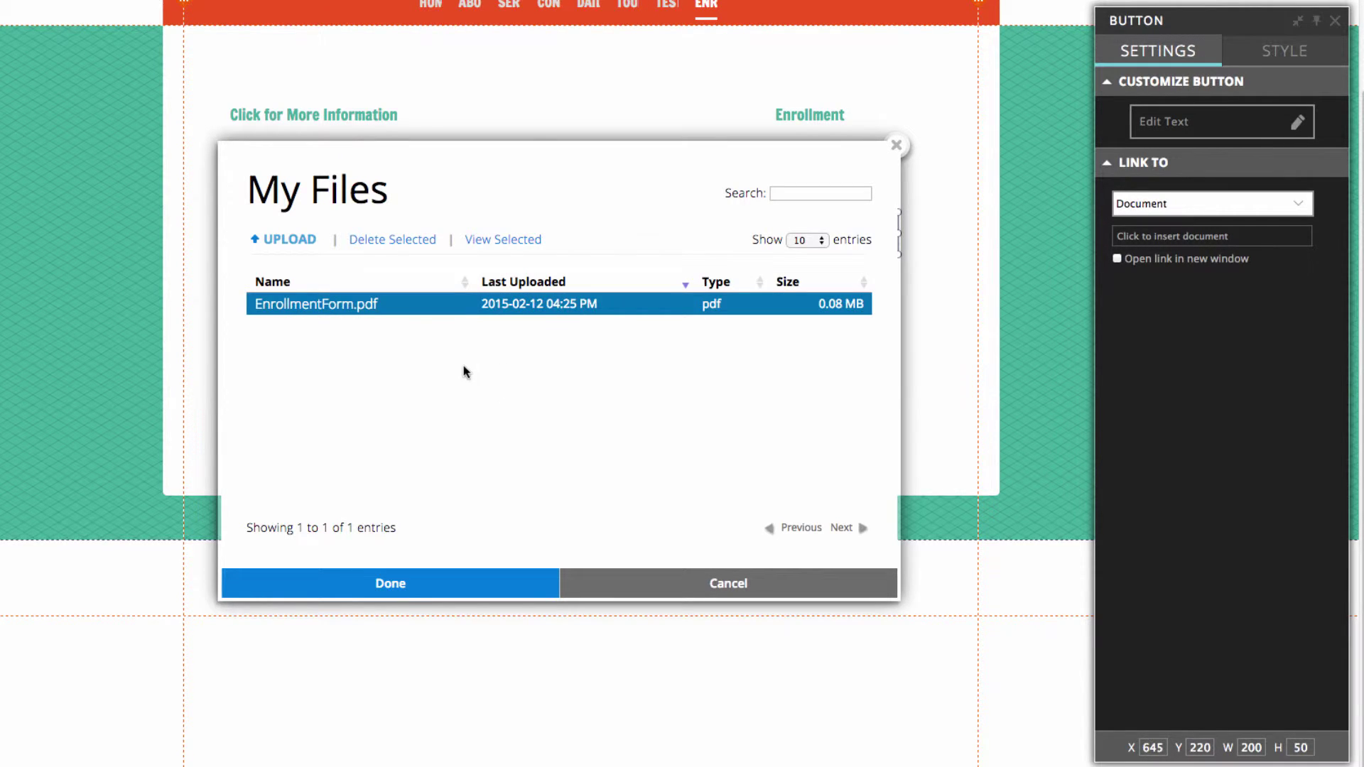
left_click(405, 594)
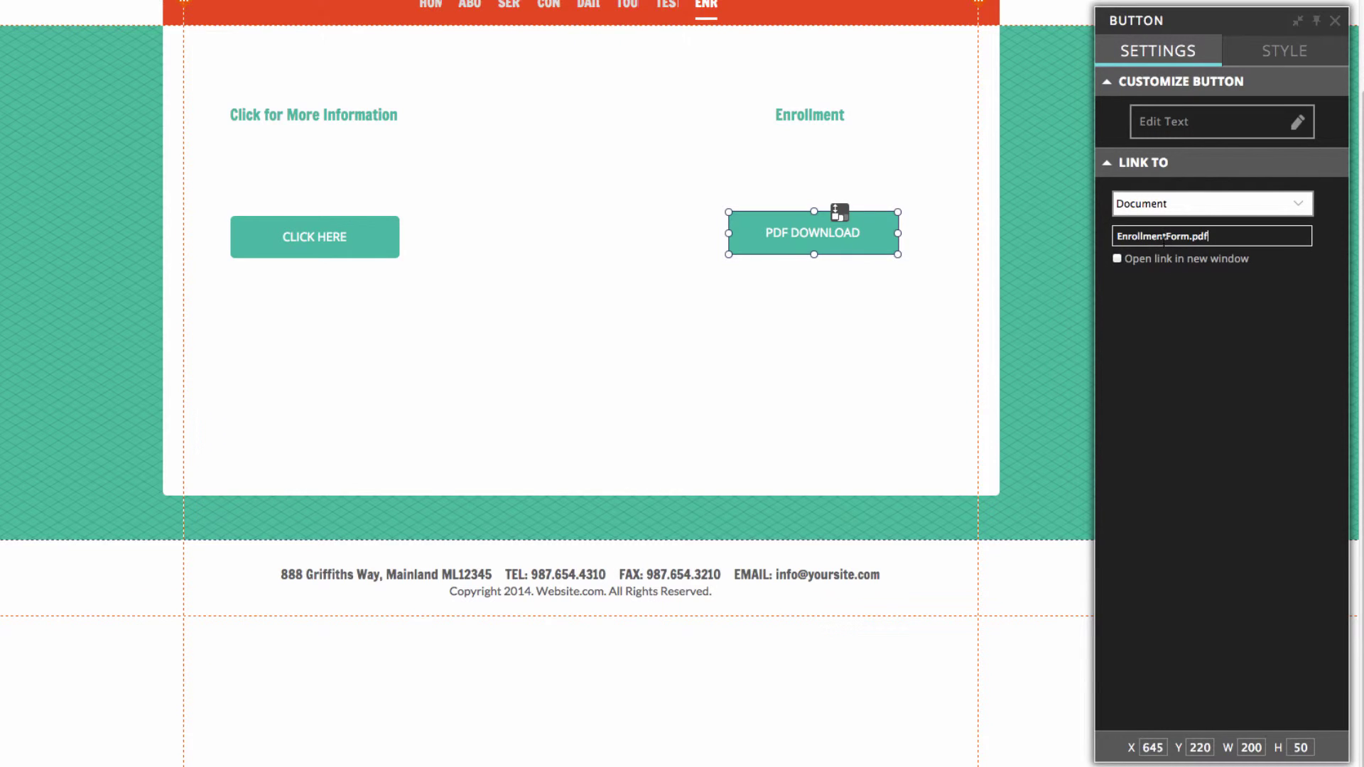
left_click(1046, 259)
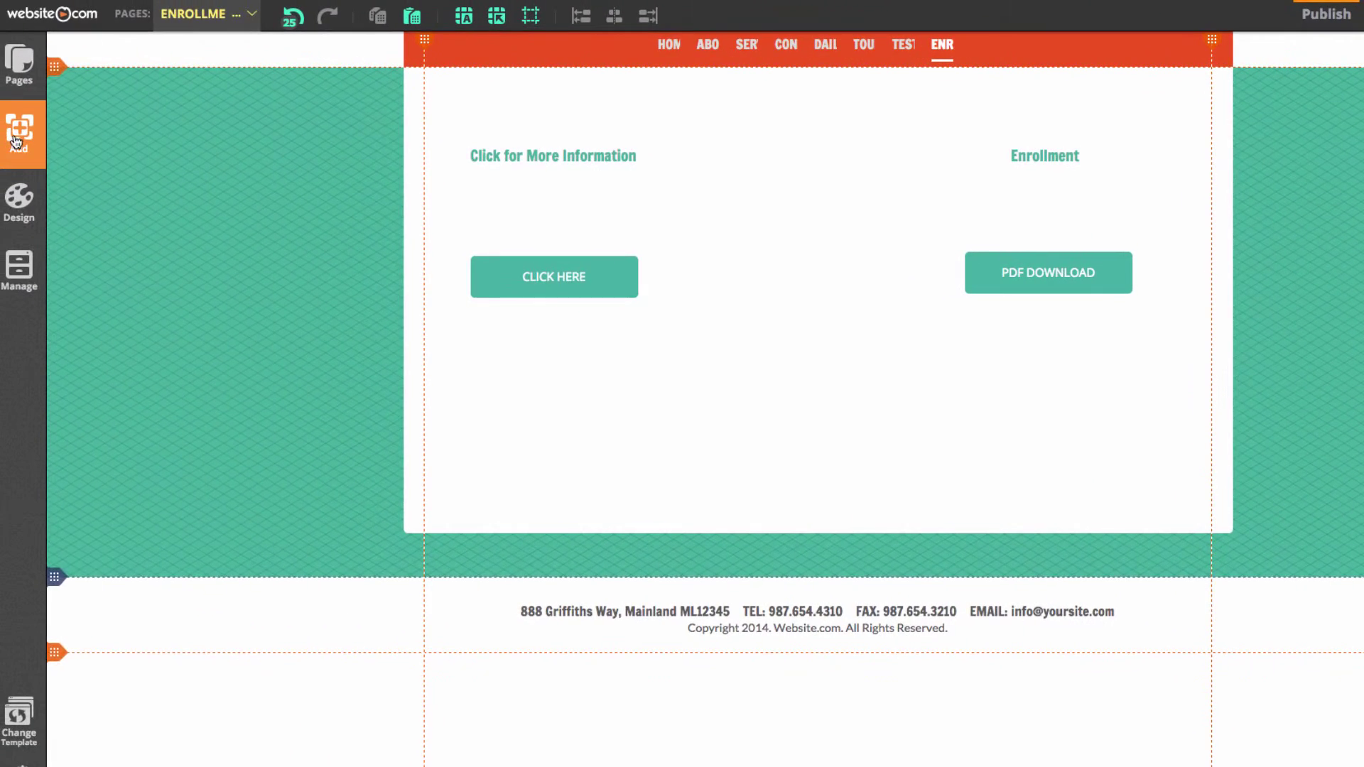
Add a vertical line shape and position it between the two content columns
left_click(16, 140)
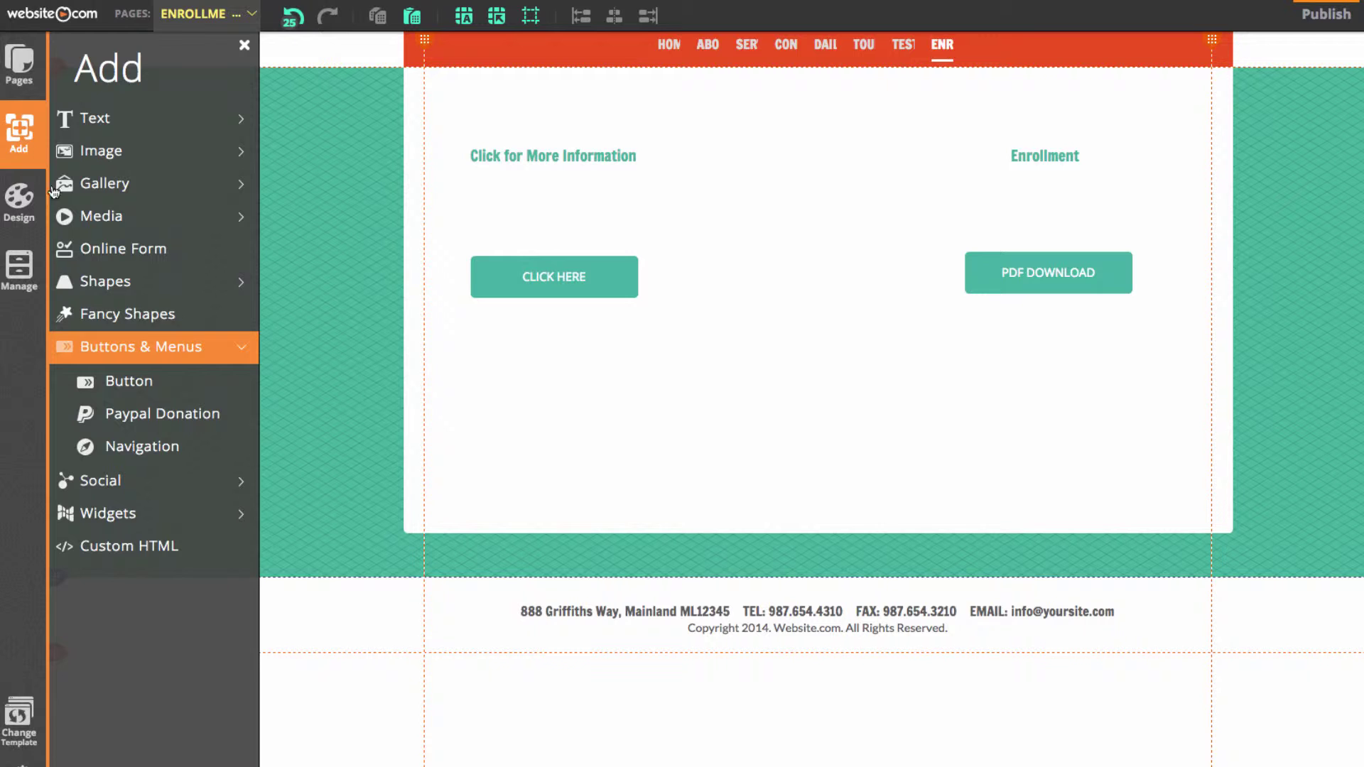
left_click(159, 295)
left_click(188, 447)
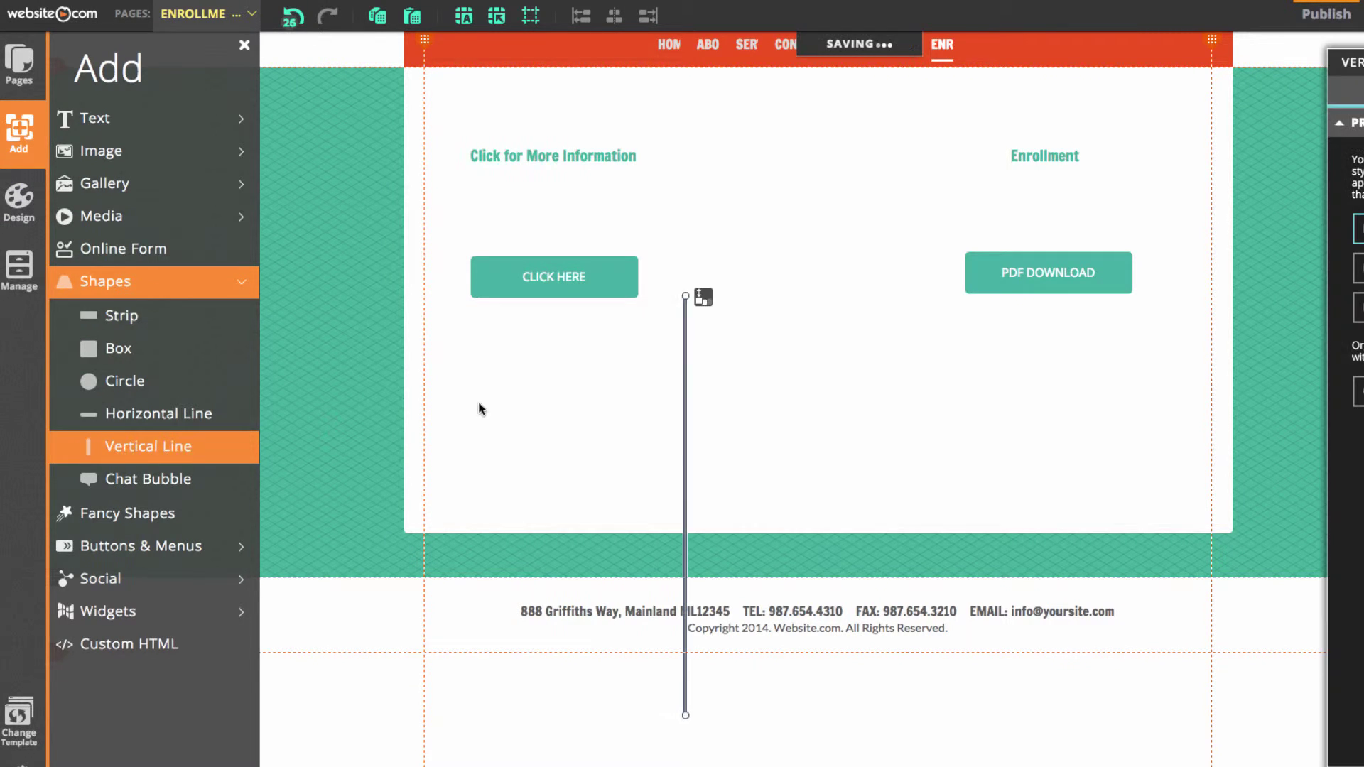
left_click_drag(702, 297, 822, 165)
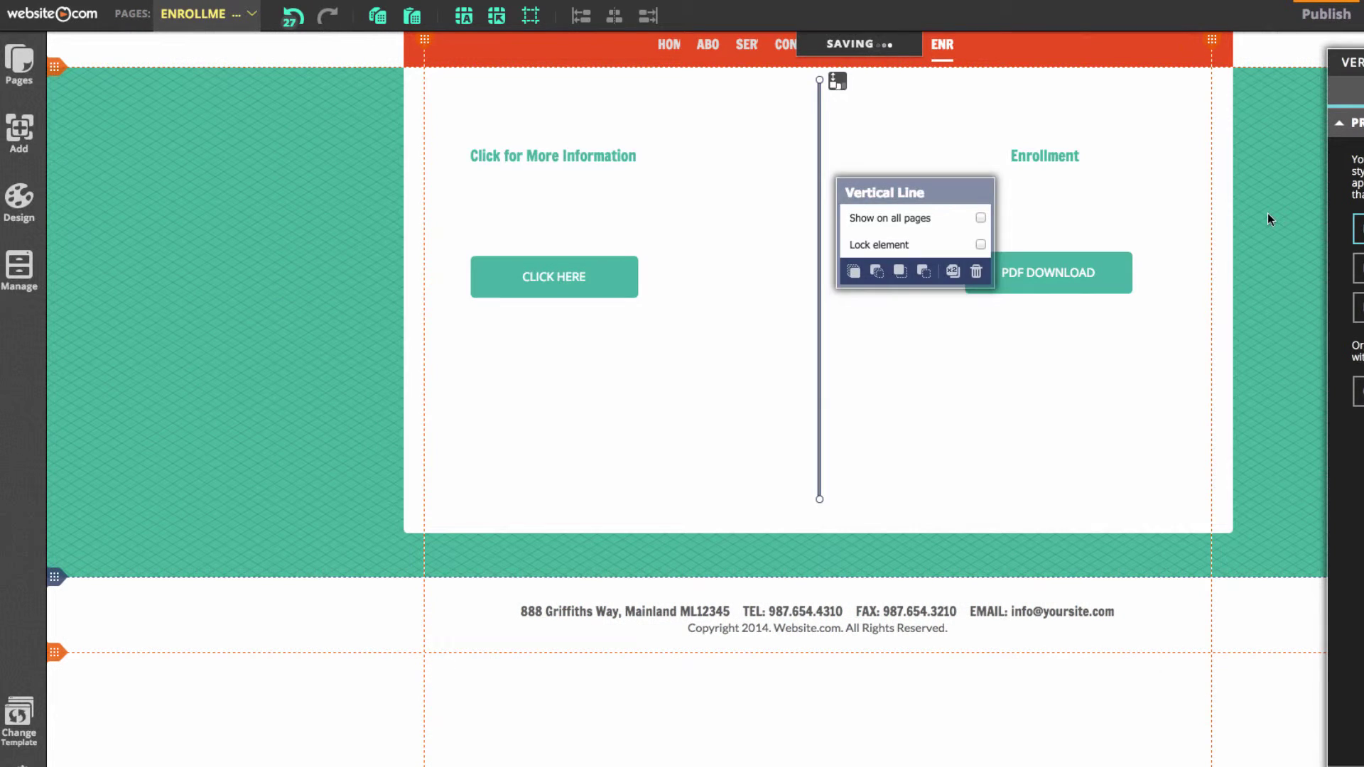
left_click(1267, 213)
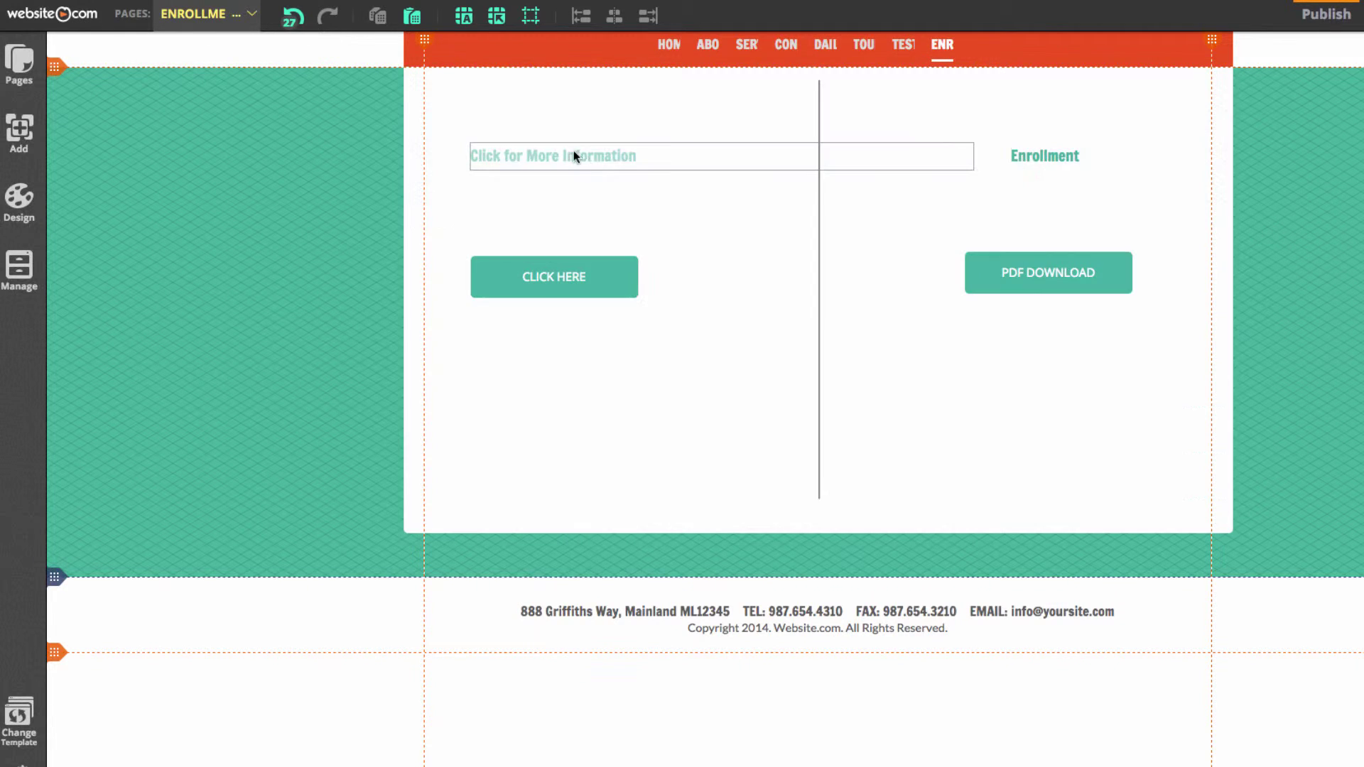
Apply the large red heading style to 'Click for More Information' and 'Enrollment'
double_click(590, 159)
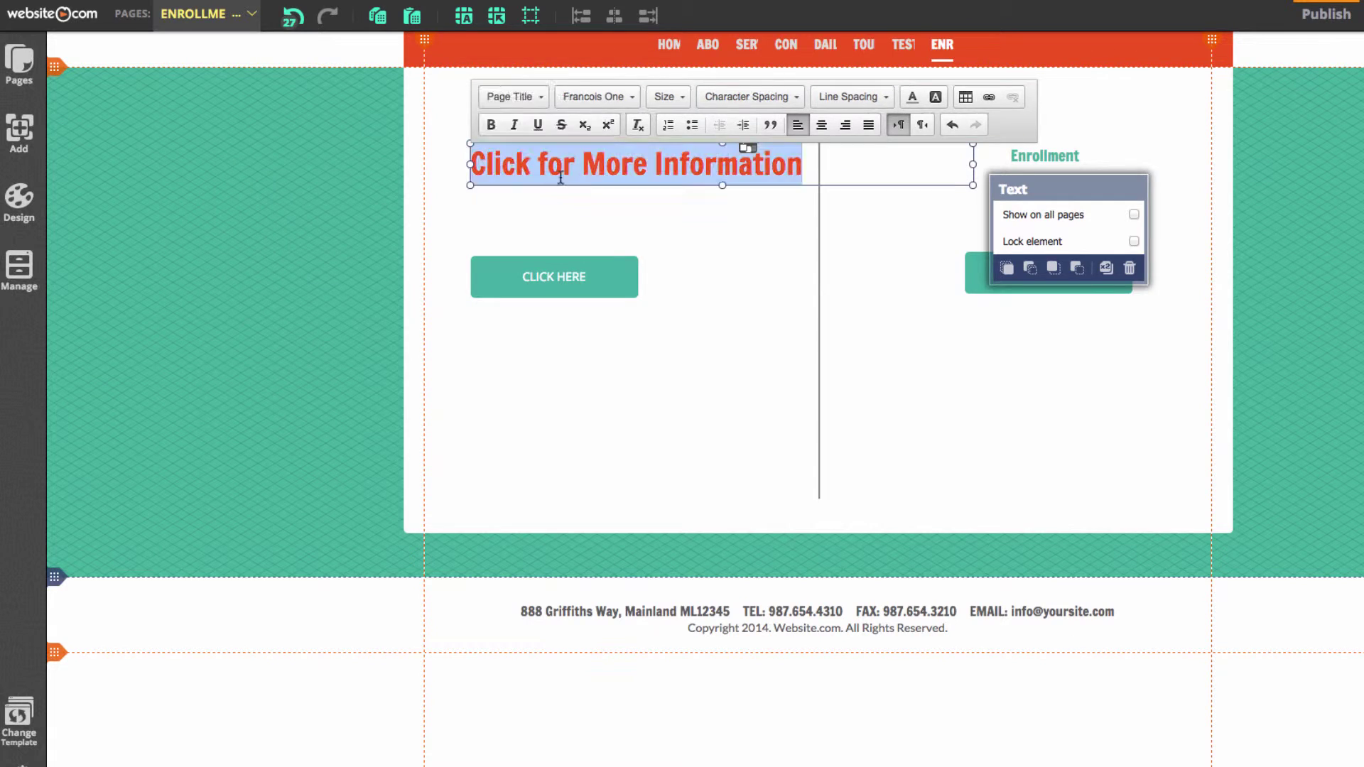
left_click(1033, 152)
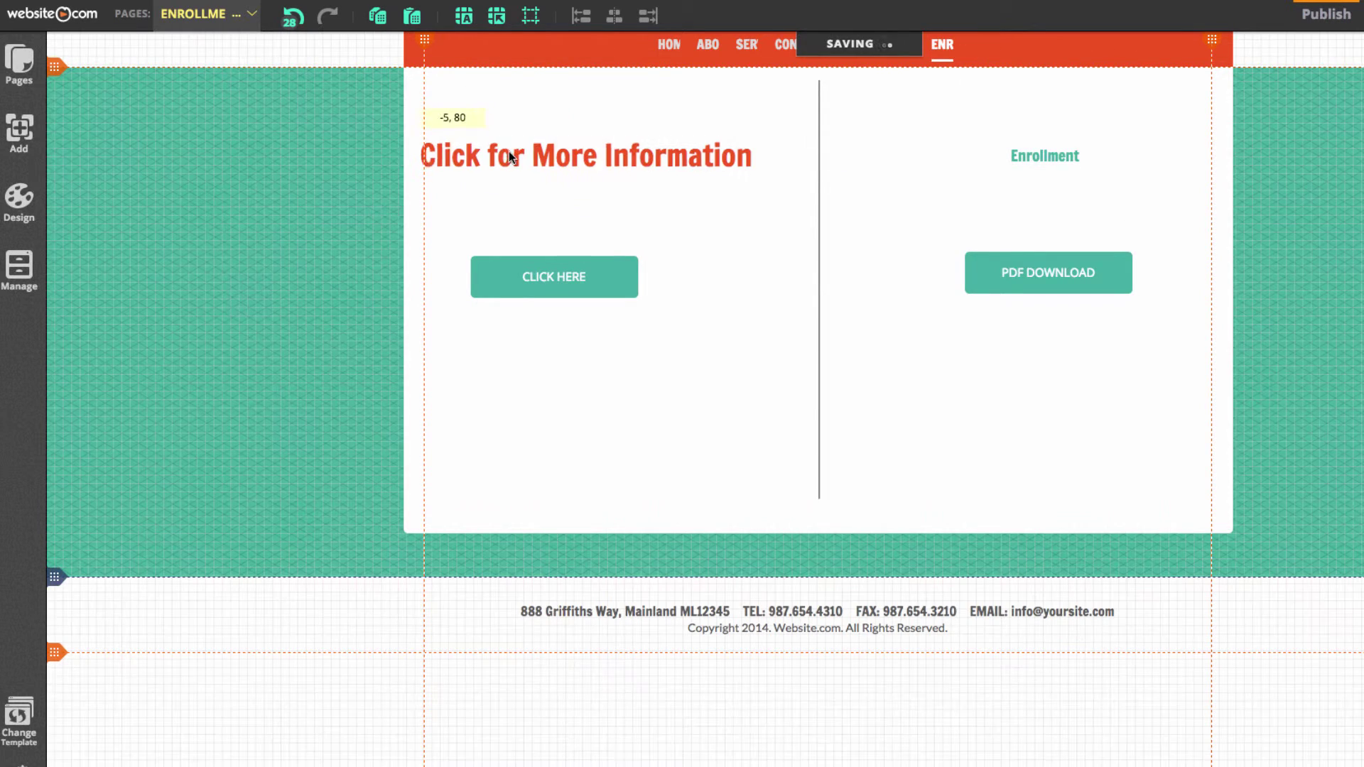
double_click(1033, 152)
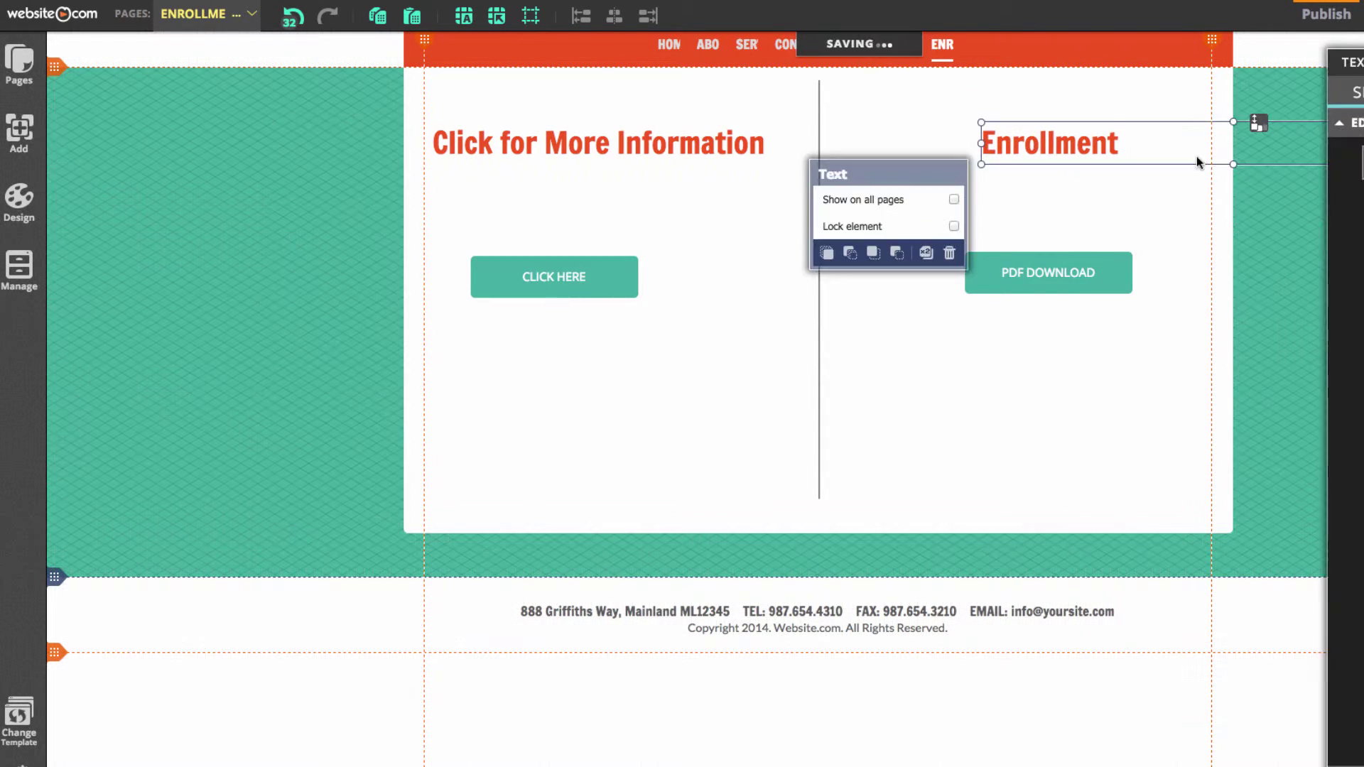
left_click(1309, 202)
scroll(1335, 245, "up", 2)
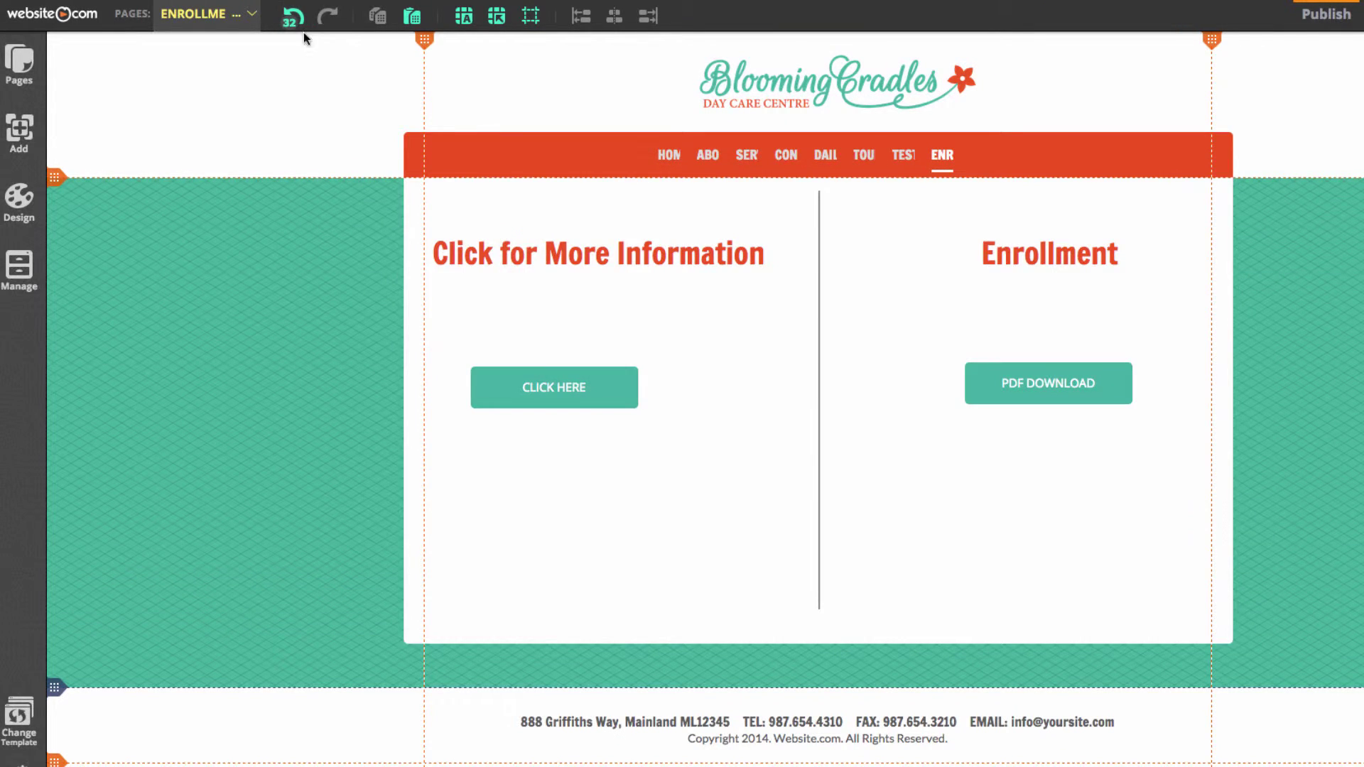
On the CONTACT page, replace the placeholder intro with 'We invite you to come see us' from TextEdit
left_click(234, 23)
left_click(229, 111)
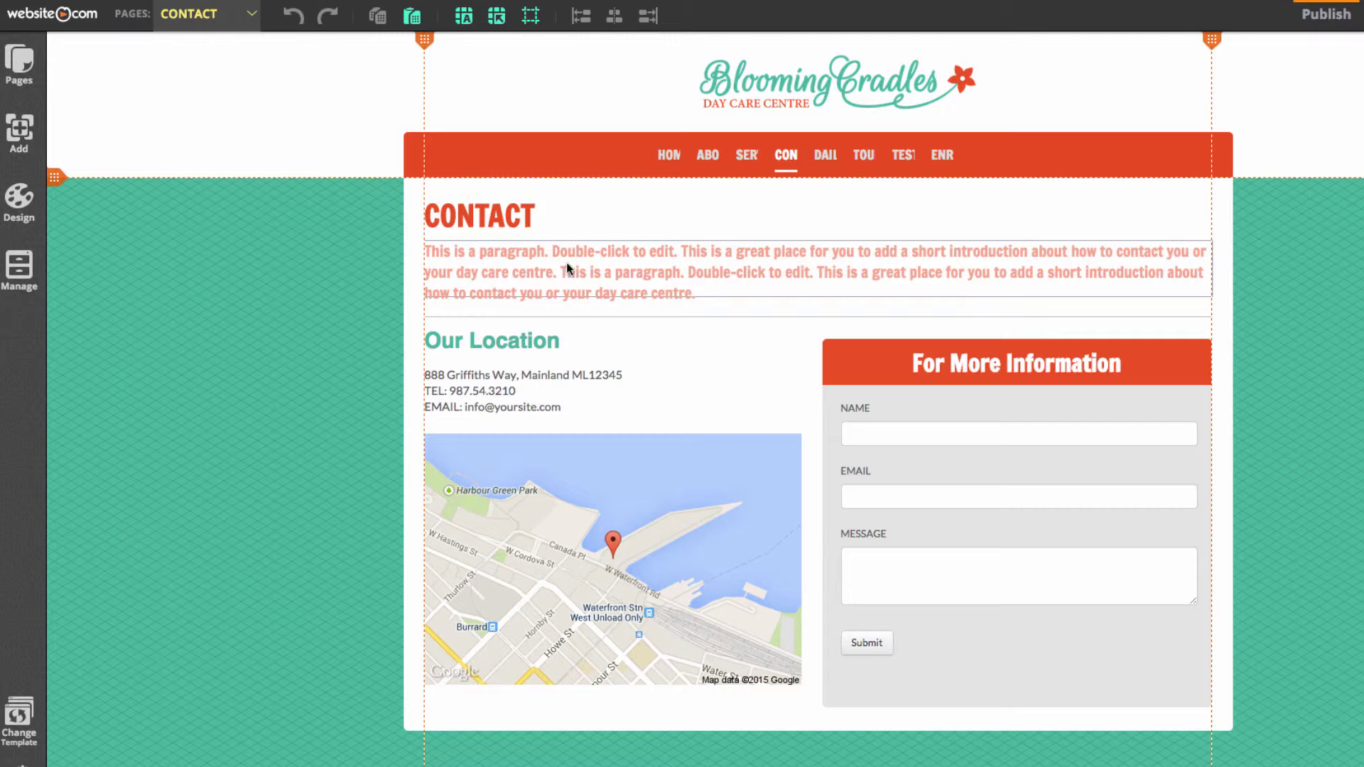
left_click(569, 273)
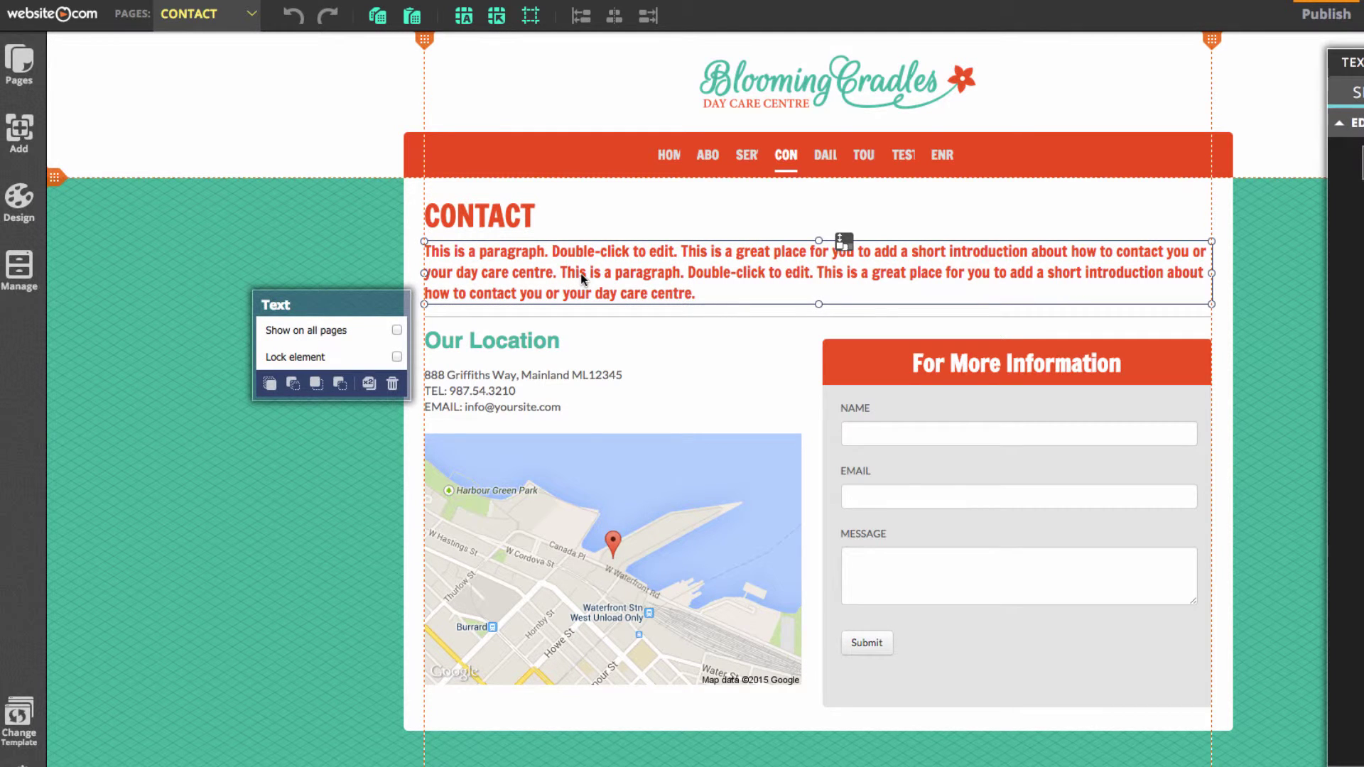
double_click(700, 294)
key("super+a")
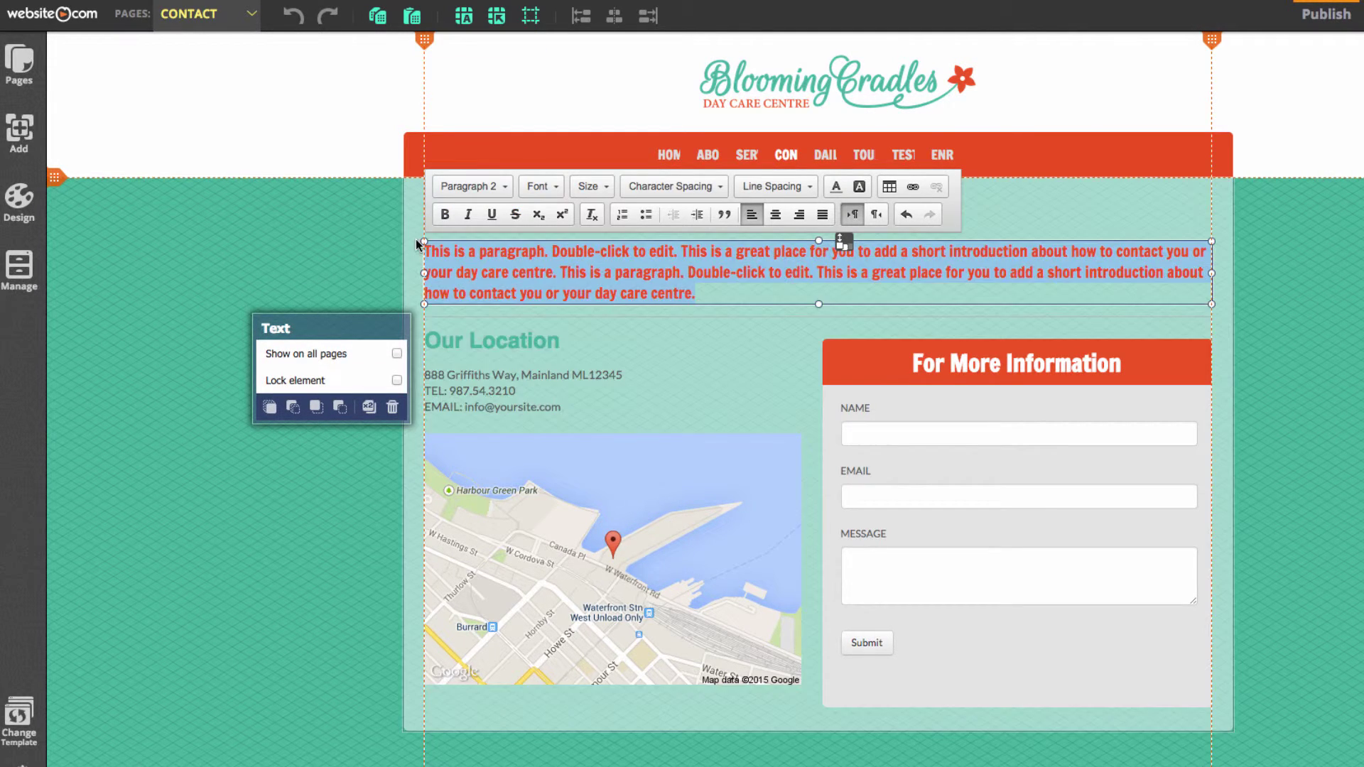
key("super+Tab")
scroll(1026, 660, "down", 5)
left_click_drag(909, 529, 1225, 529)
key("super+c")
key("super+Tab")
key("super+v")
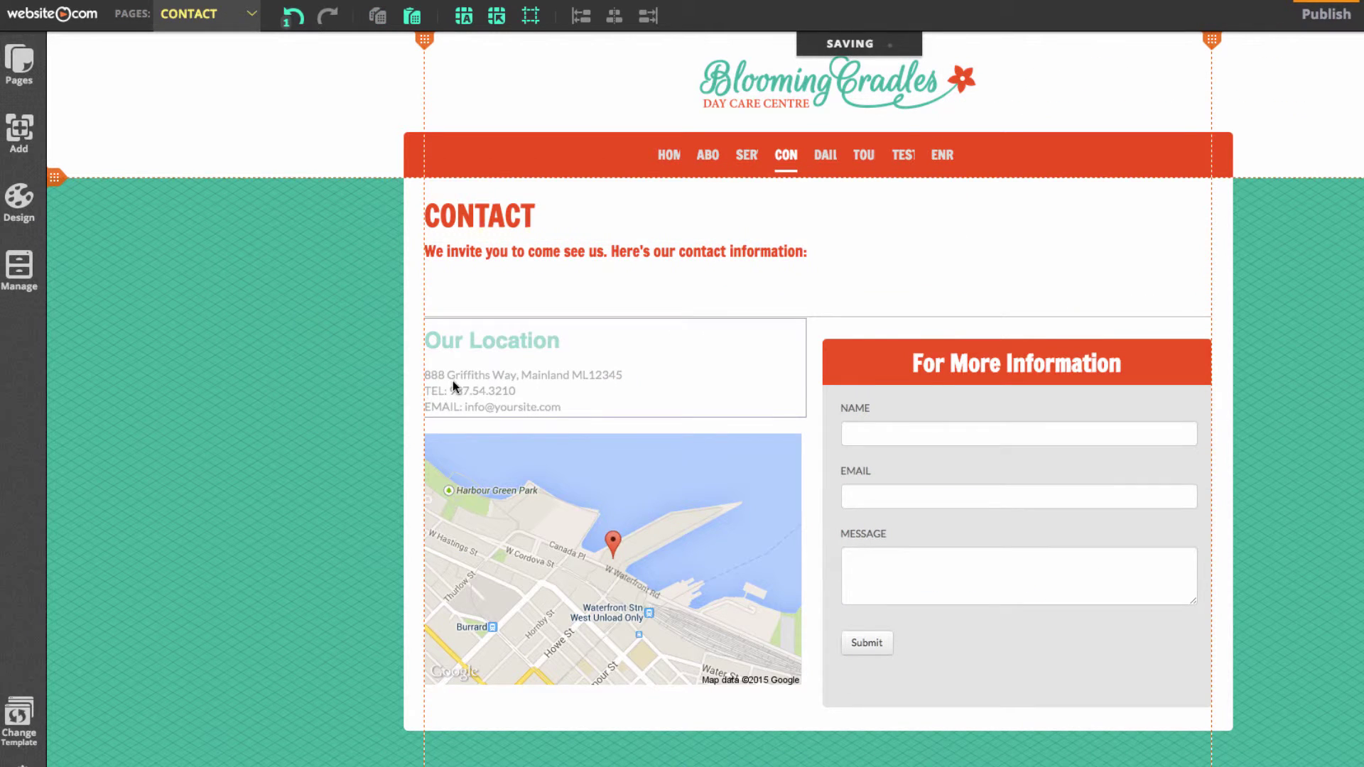
Paste the day care's contact block into Our Location and move that box up under the intro
left_click(561, 391)
left_click(566, 410)
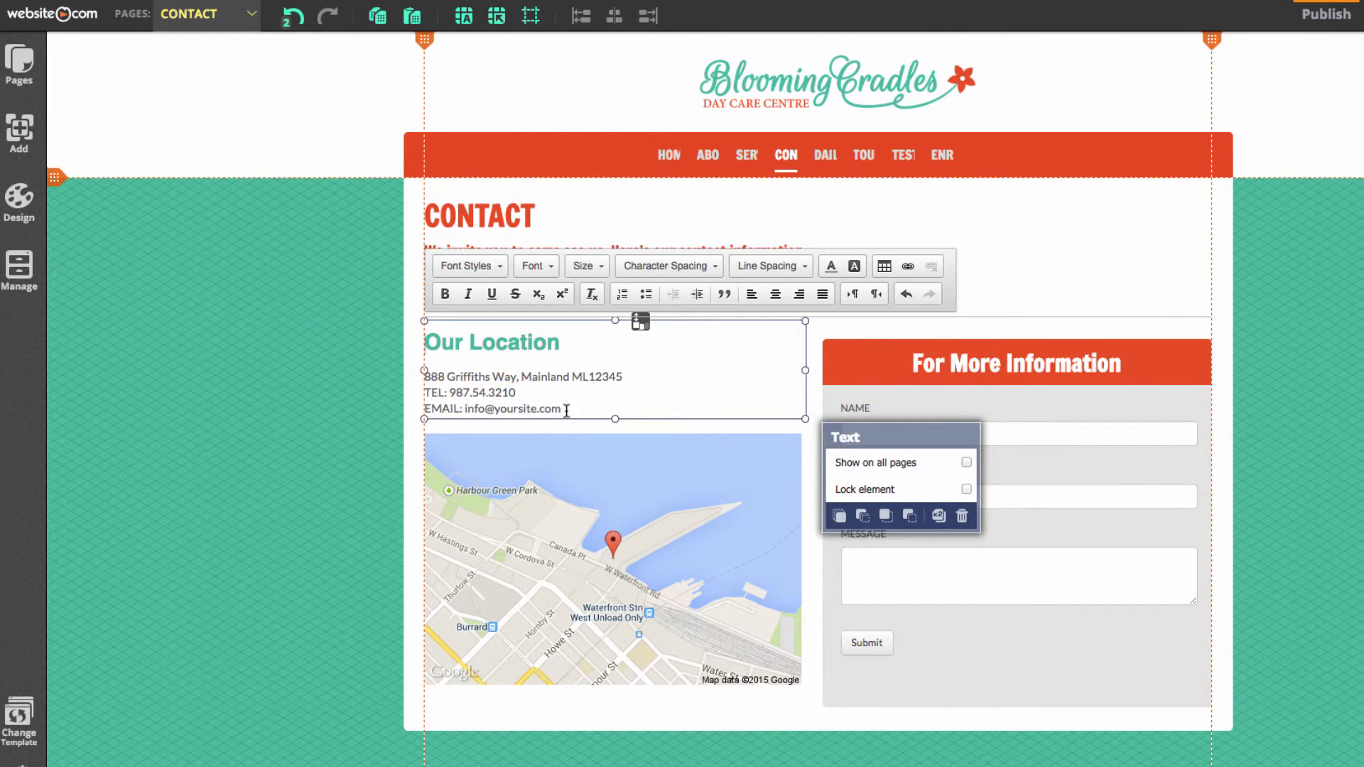
key("super+a")
left_click(1063, 753)
left_click_drag(909, 554, 1098, 642)
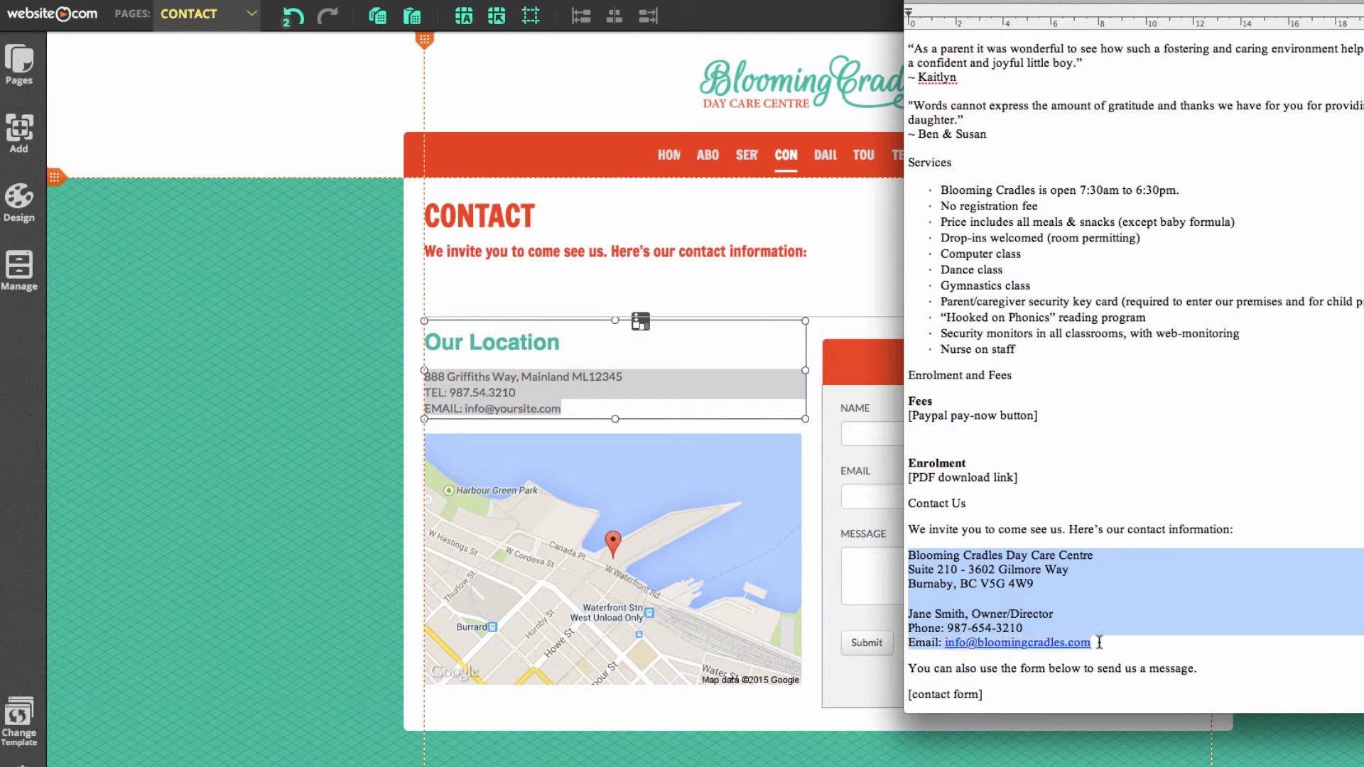
key("super+c")
key("super+Tab")
key("super+v")
left_click(298, 414)
left_click_drag(469, 403, 481, 355)
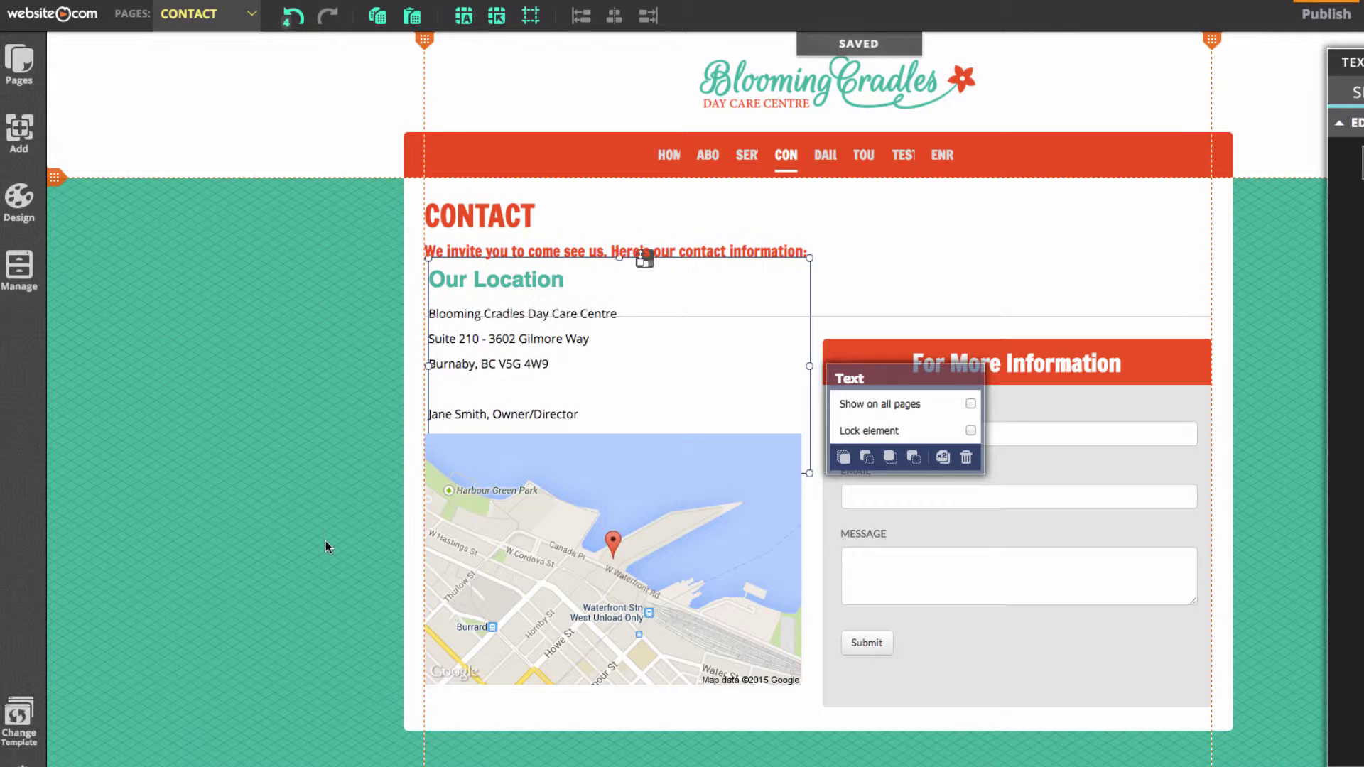
Move the footer text and social icons further down the Contact page
left_click_drag(488, 394, 483, 389)
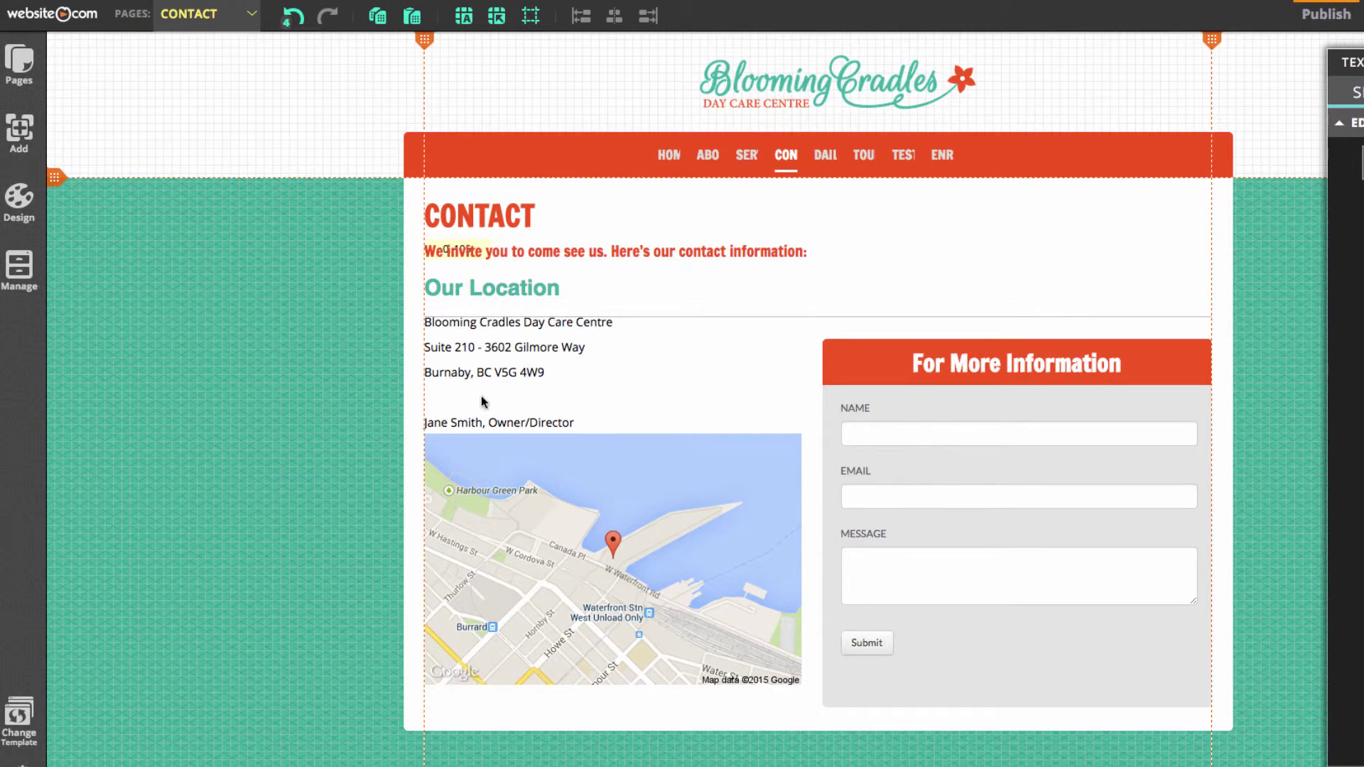
scroll(351, 560, "down", 2)
scroll(338, 602, "down", 1)
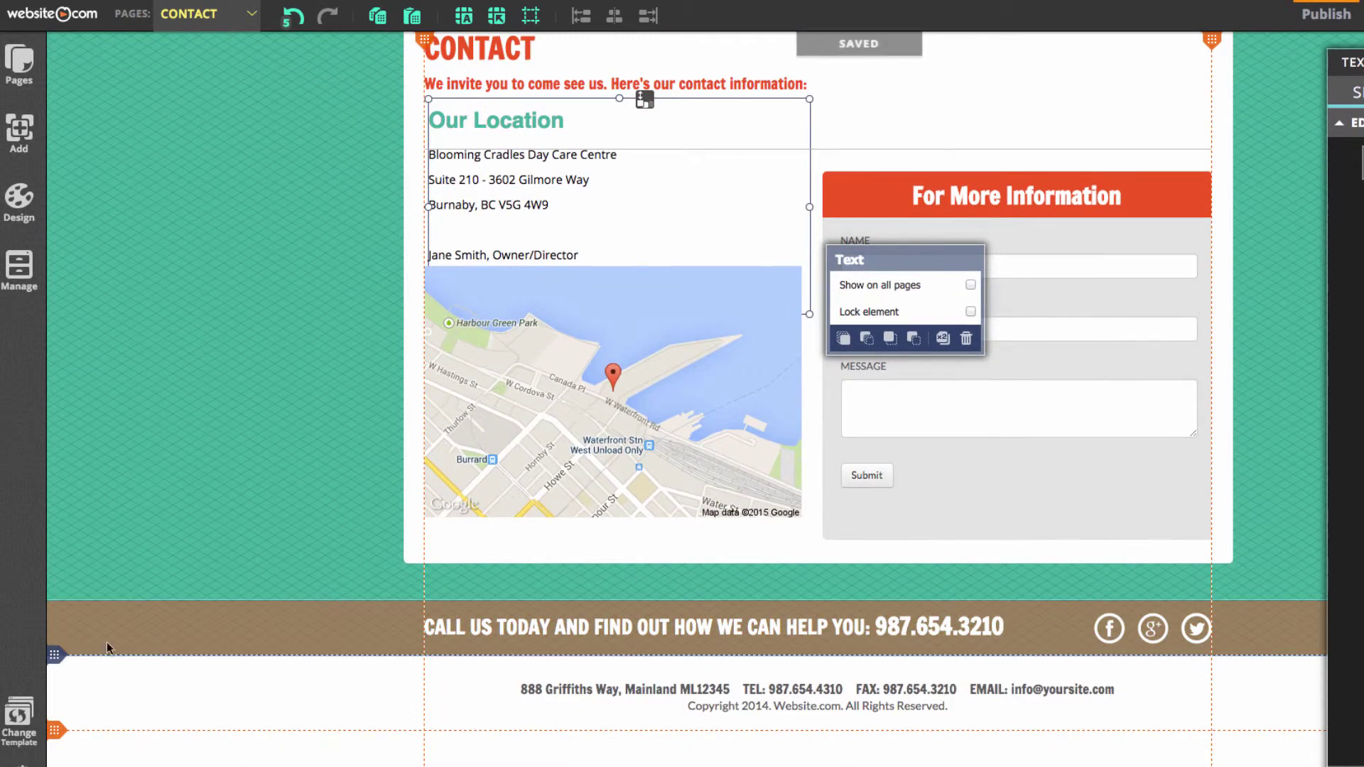
left_click_drag(59, 659, 62, 763)
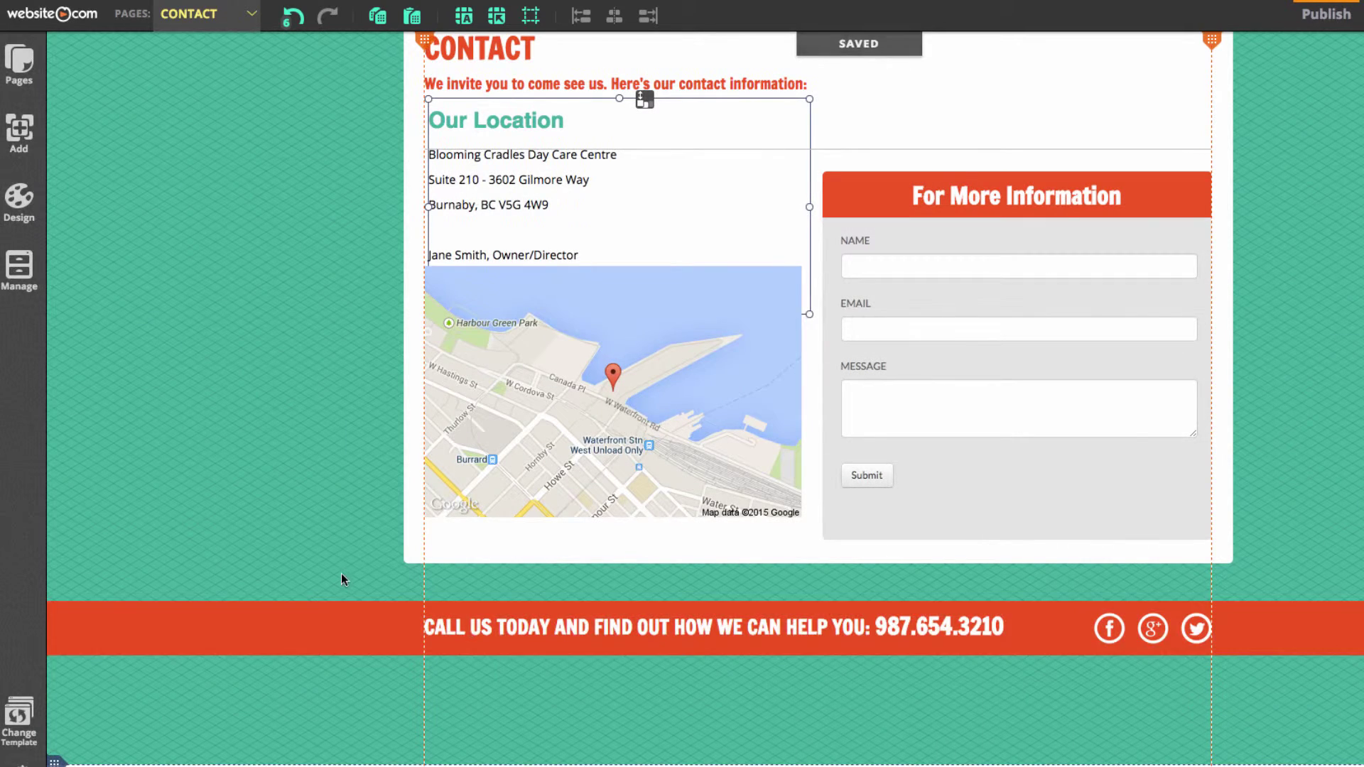
left_click_drag(343, 563, 1239, 680)
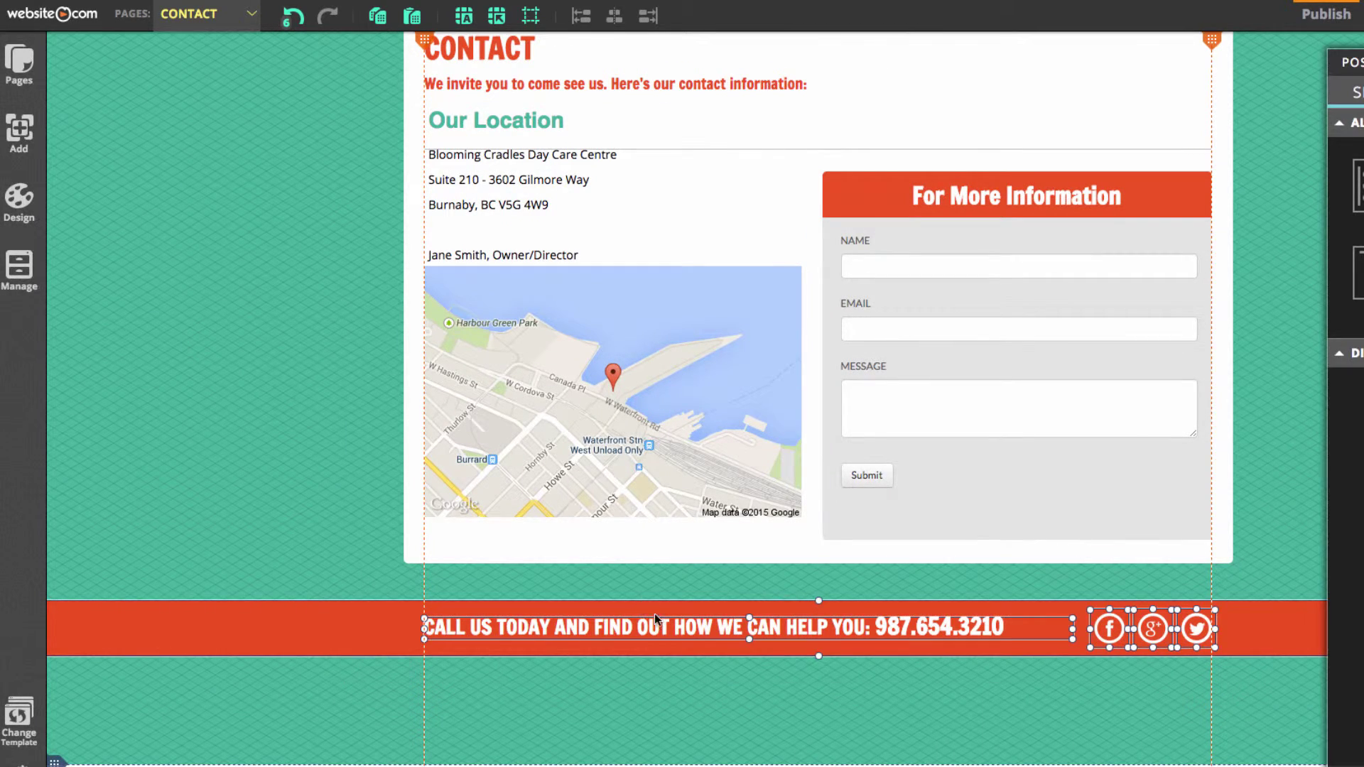
left_click_drag(662, 625, 664, 714)
Extend the content box down to the footer and move the map below the contact details
left_click(734, 560)
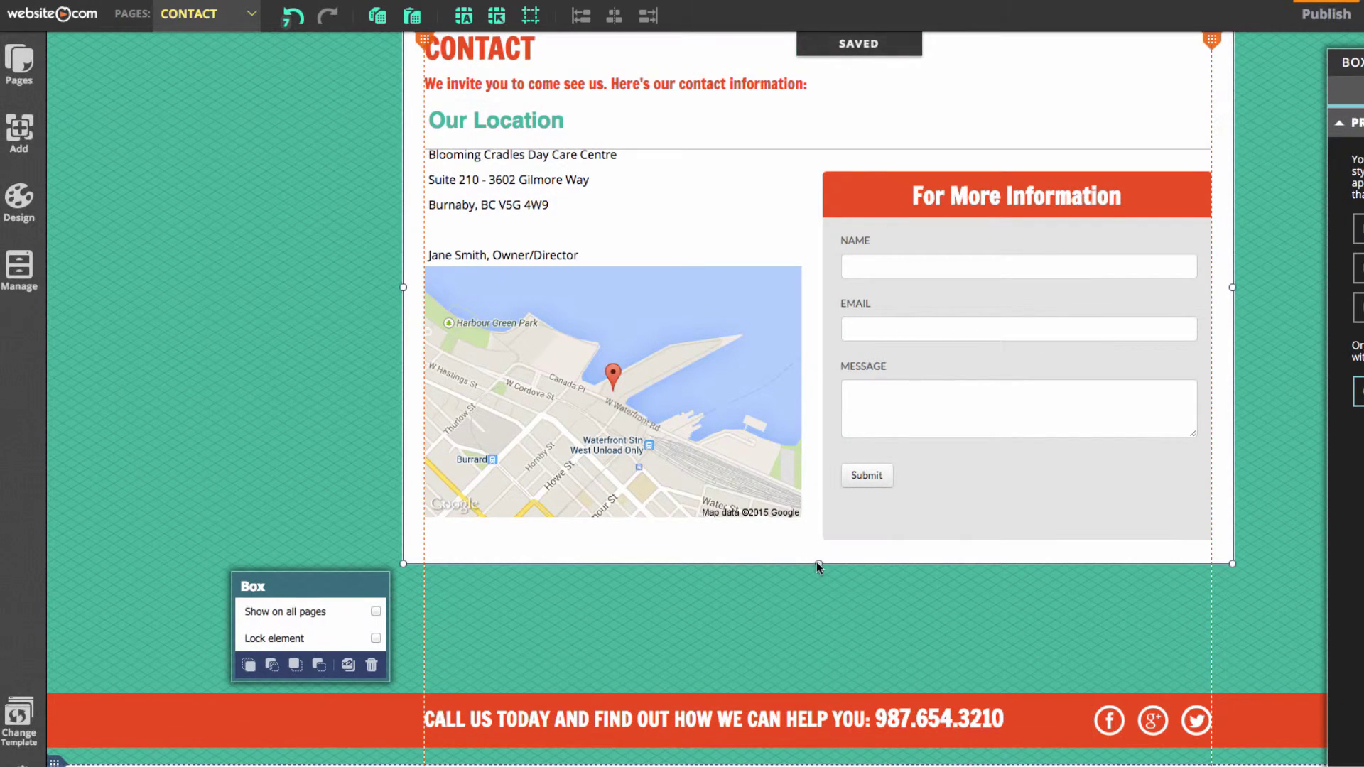
left_click_drag(818, 563, 812, 692)
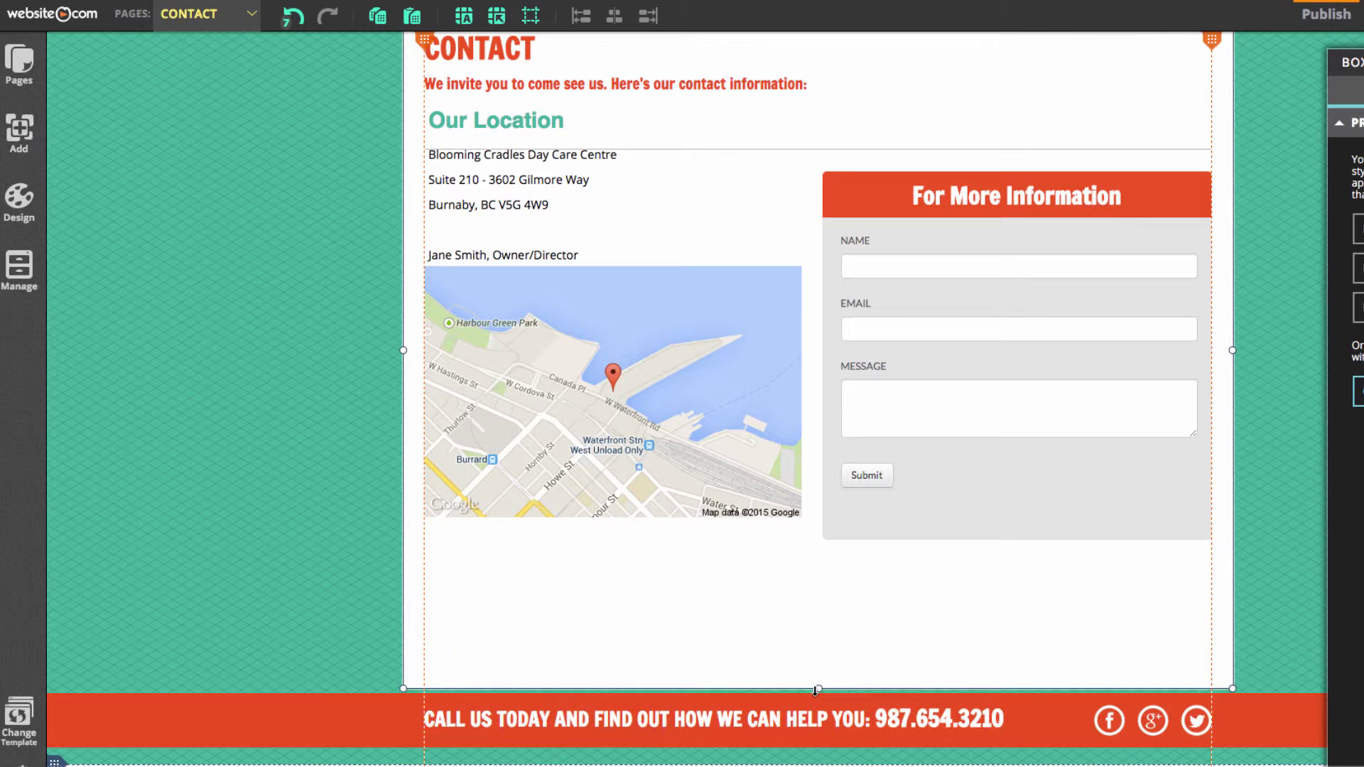
left_click_drag(604, 338, 608, 450)
left_click_drag(472, 210, 472, 246)
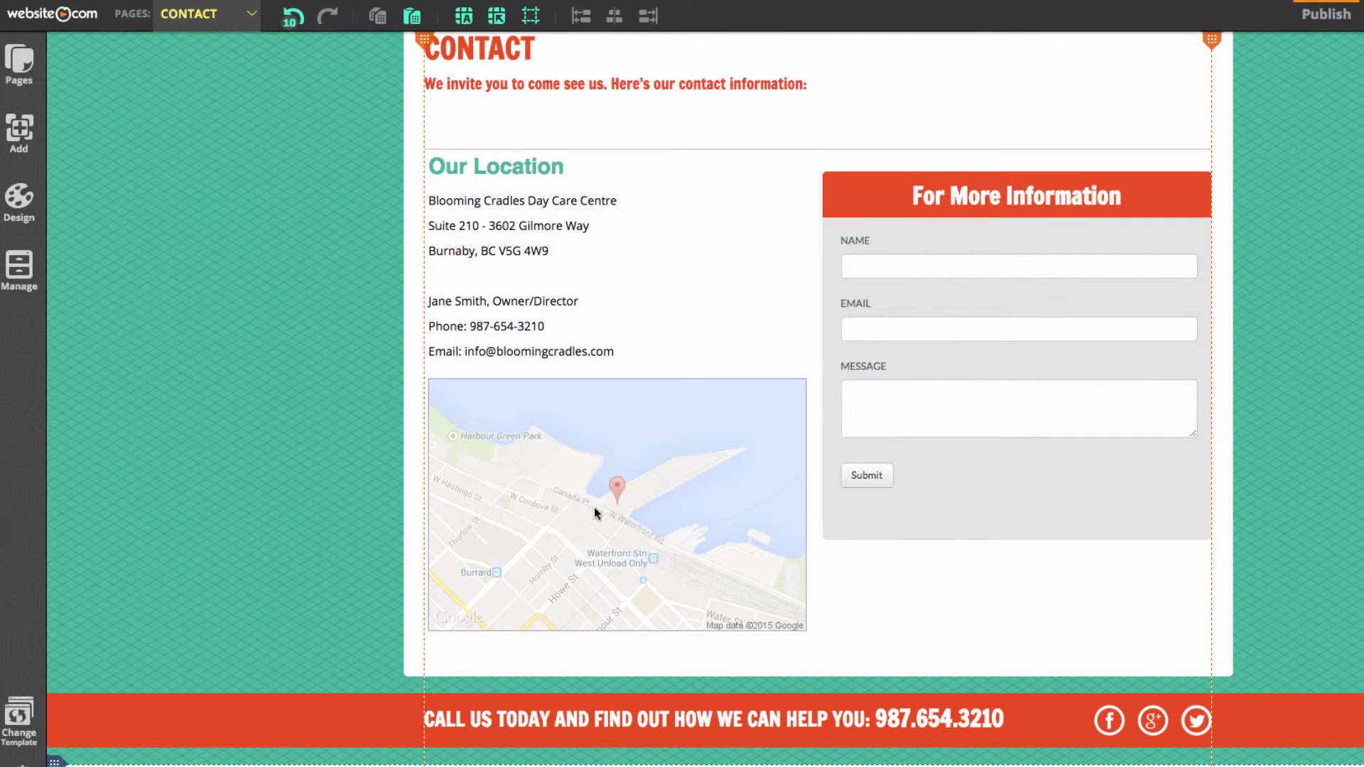
Replace the map's Vancouver address with the centre's two street address lines copied from TextEdit
left_click(603, 544)
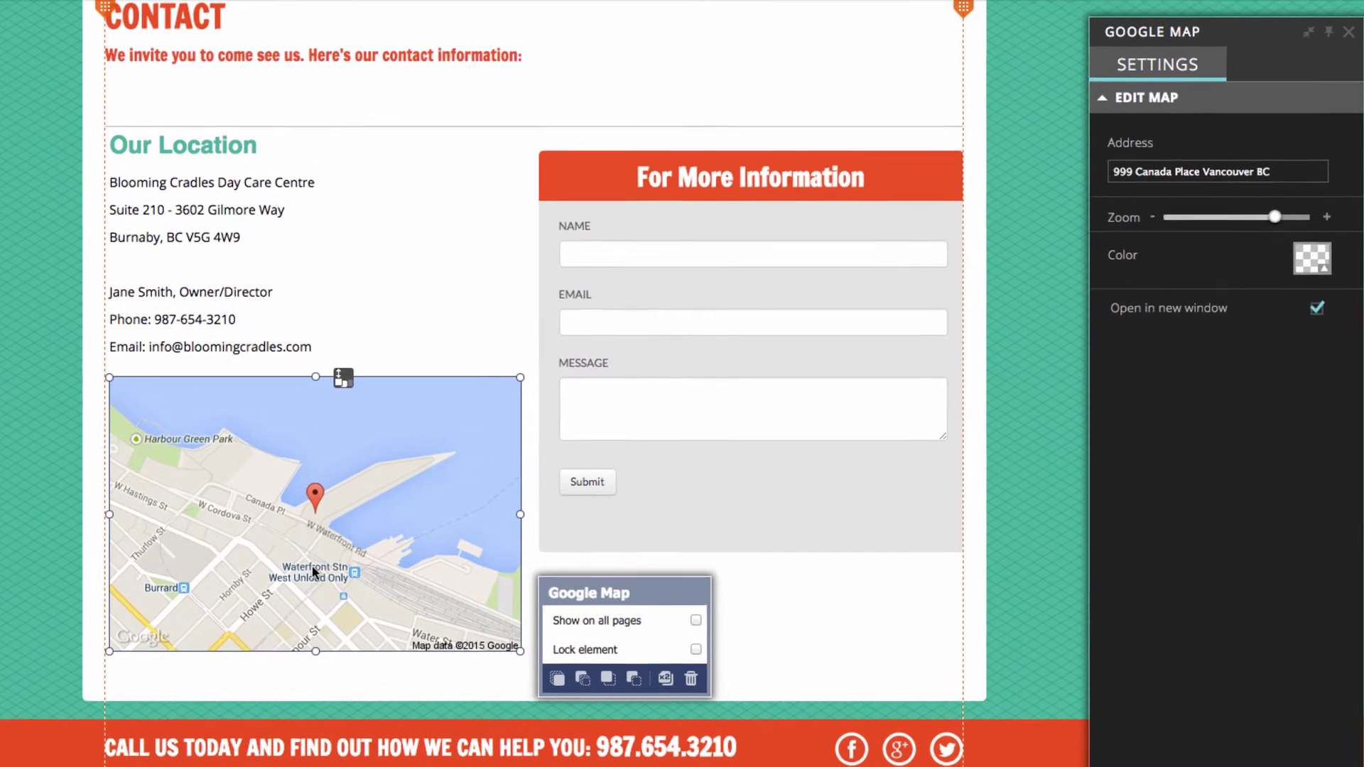
triple_click(1269, 172)
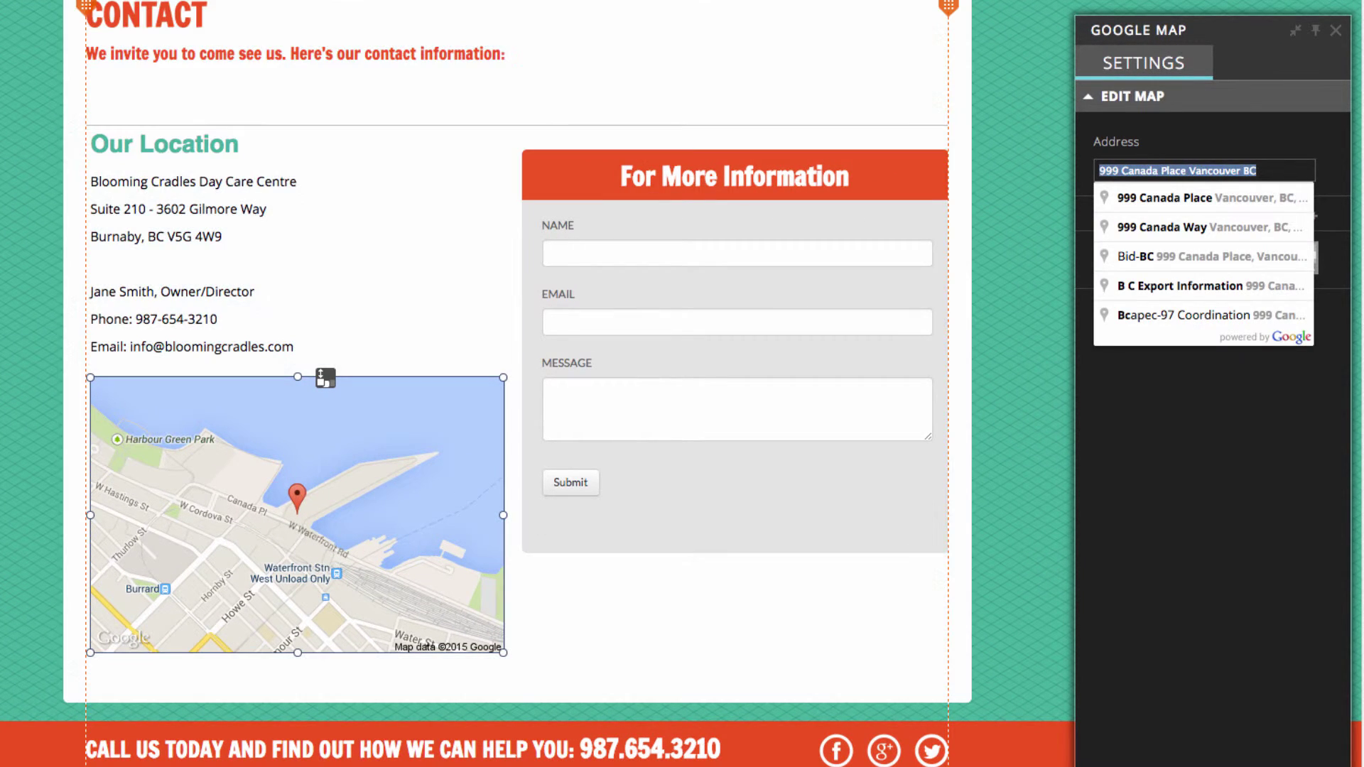
left_click(783, 765)
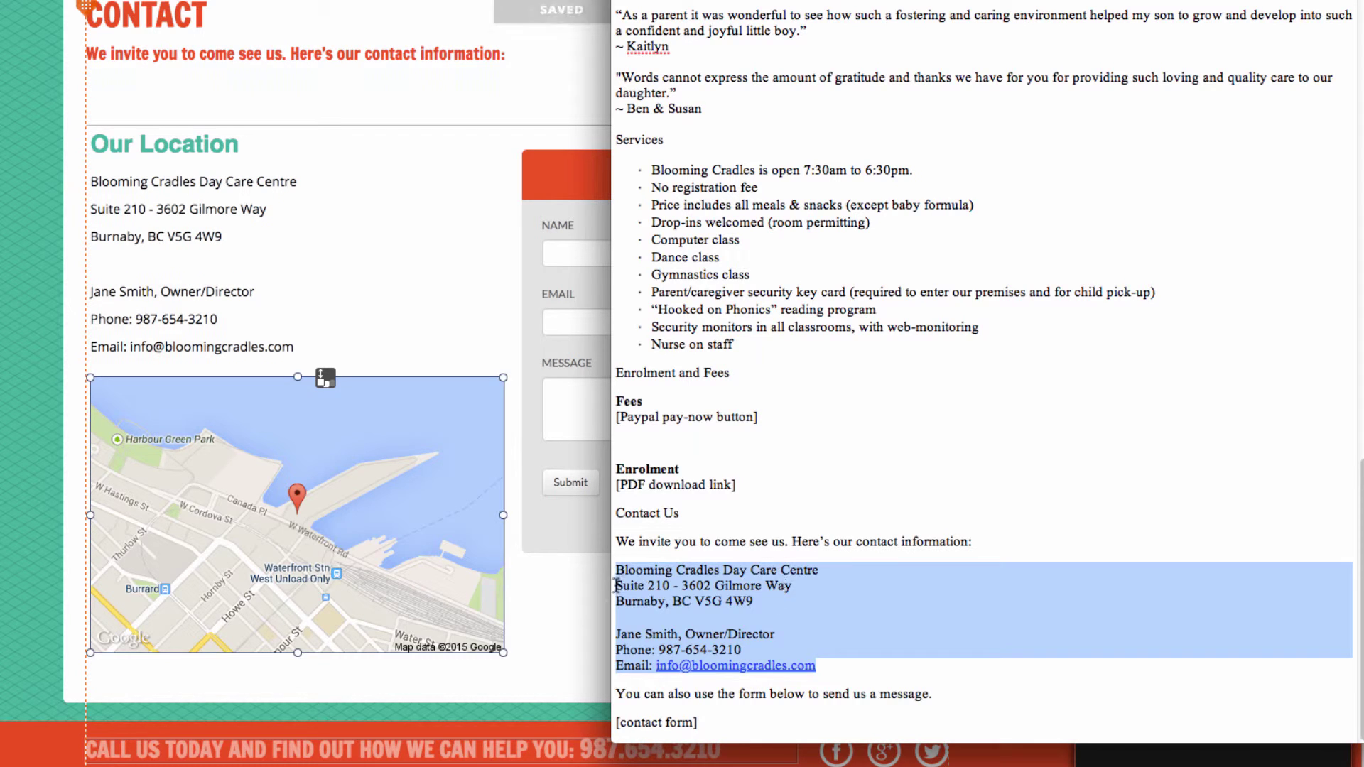
left_click_drag(617, 585, 757, 601)
key("super+c")
key("super+Tab")
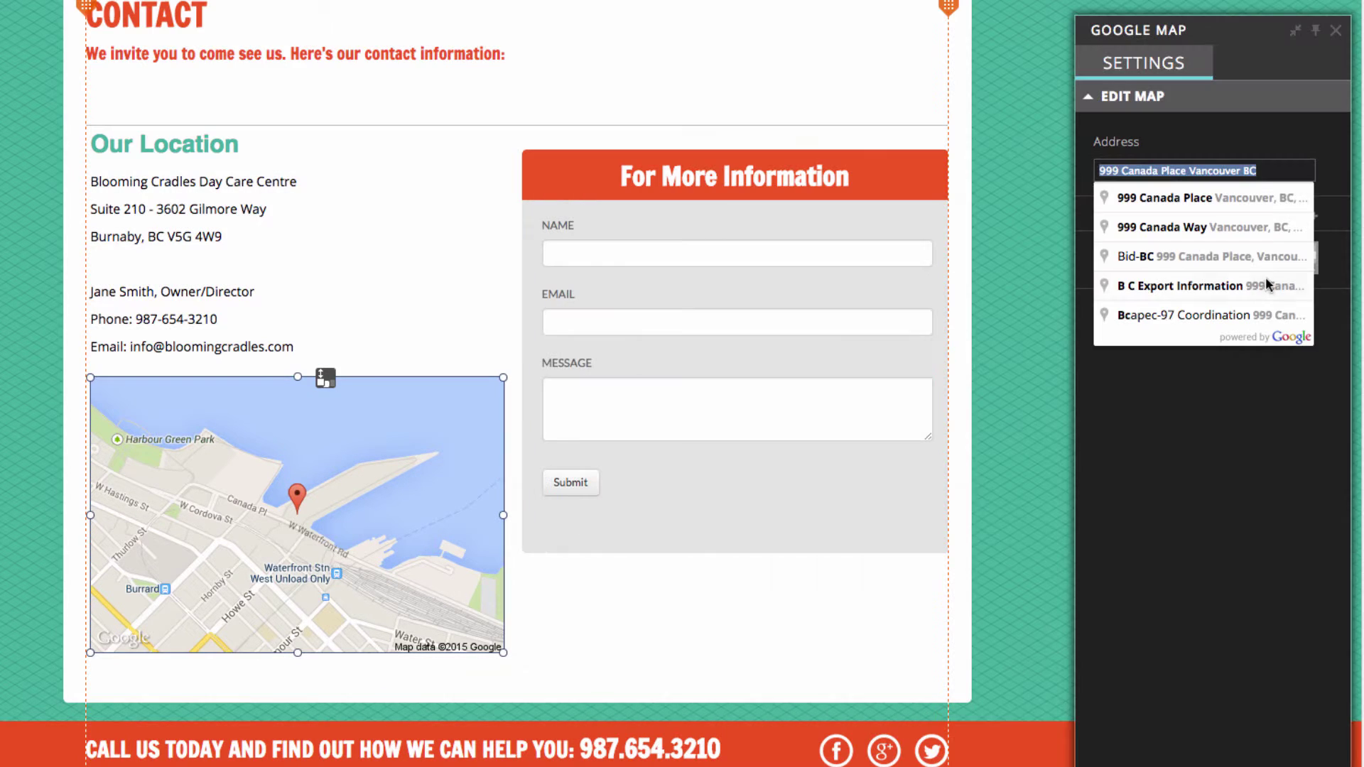
key("super+v")
key("Return")
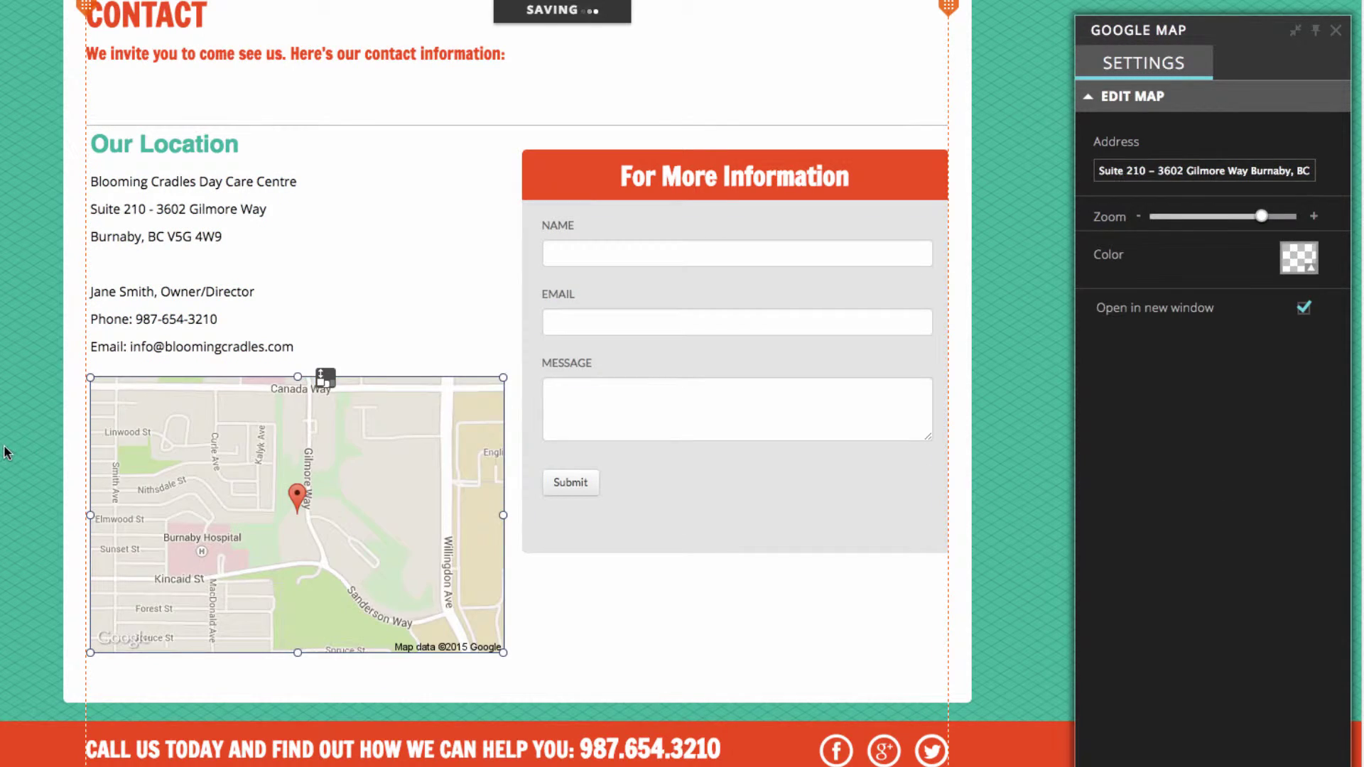
left_click(6, 453)
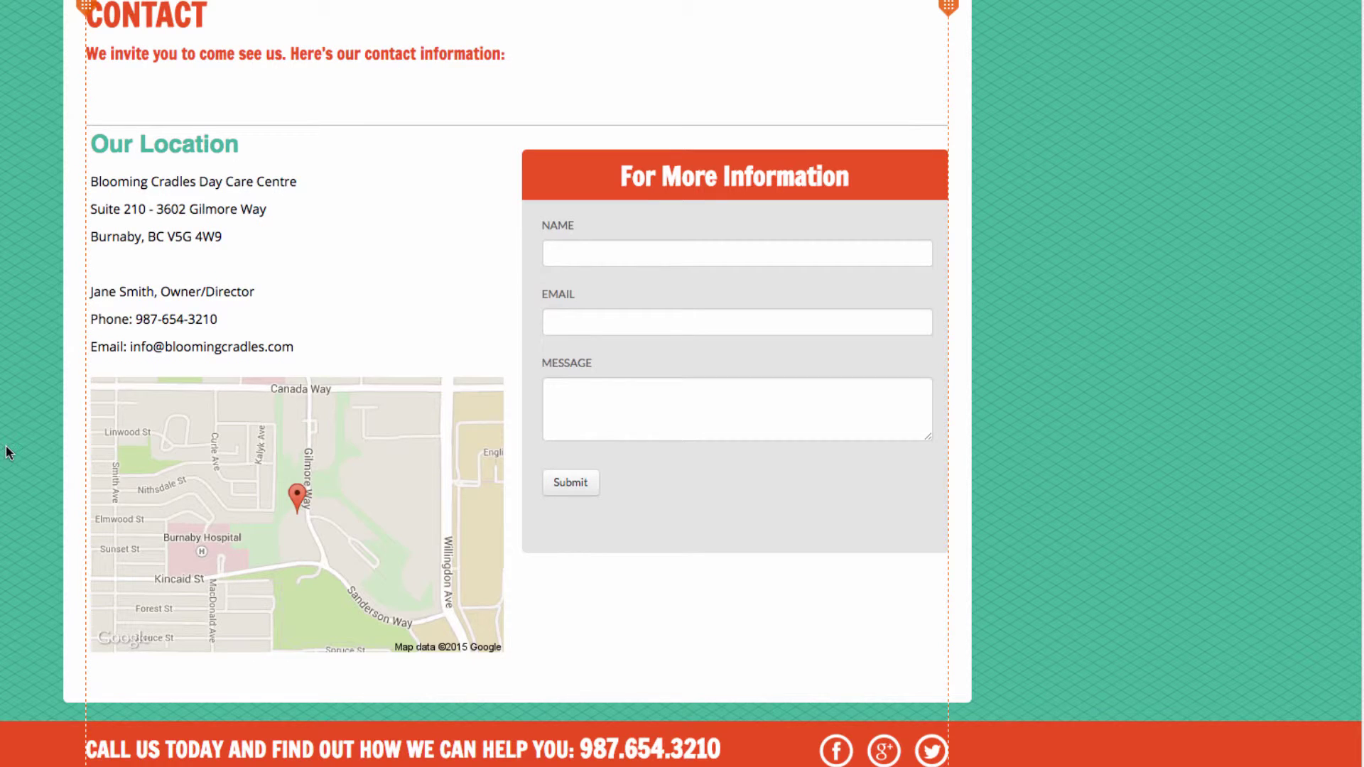
scroll(7, 453, "up", 5)
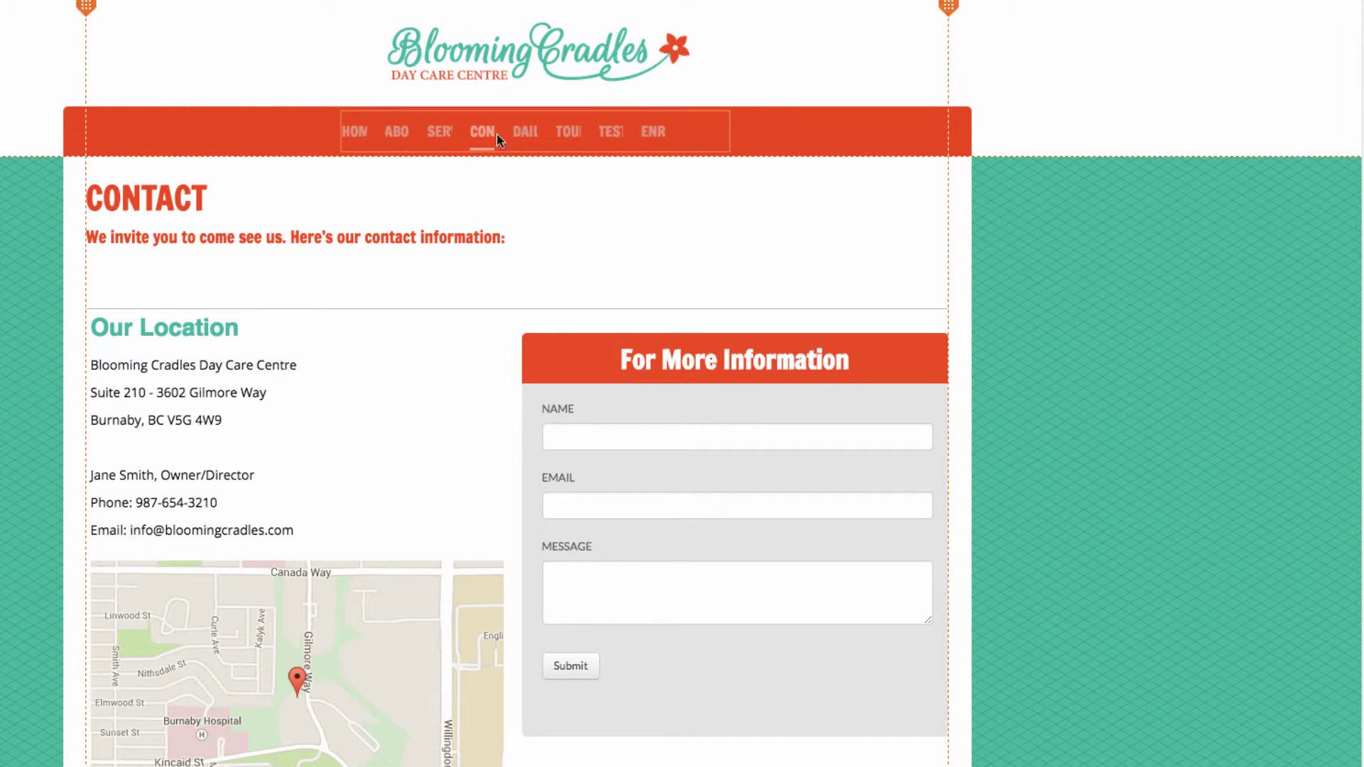
Stretch the navigation menu's left and right edges out to the ends of the orange header bar
left_click(415, 144)
left_click_drag(340, 131, 83, 129)
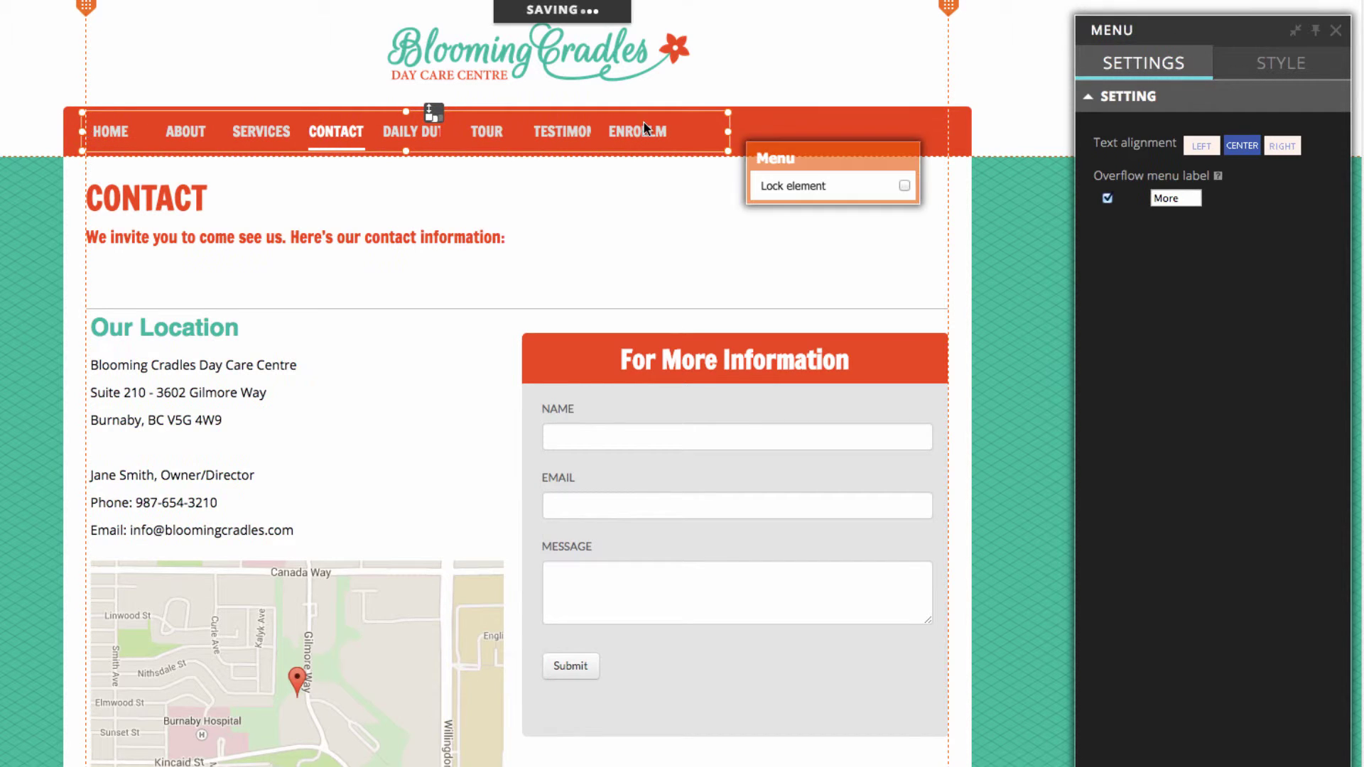
left_click_drag(728, 131, 962, 131)
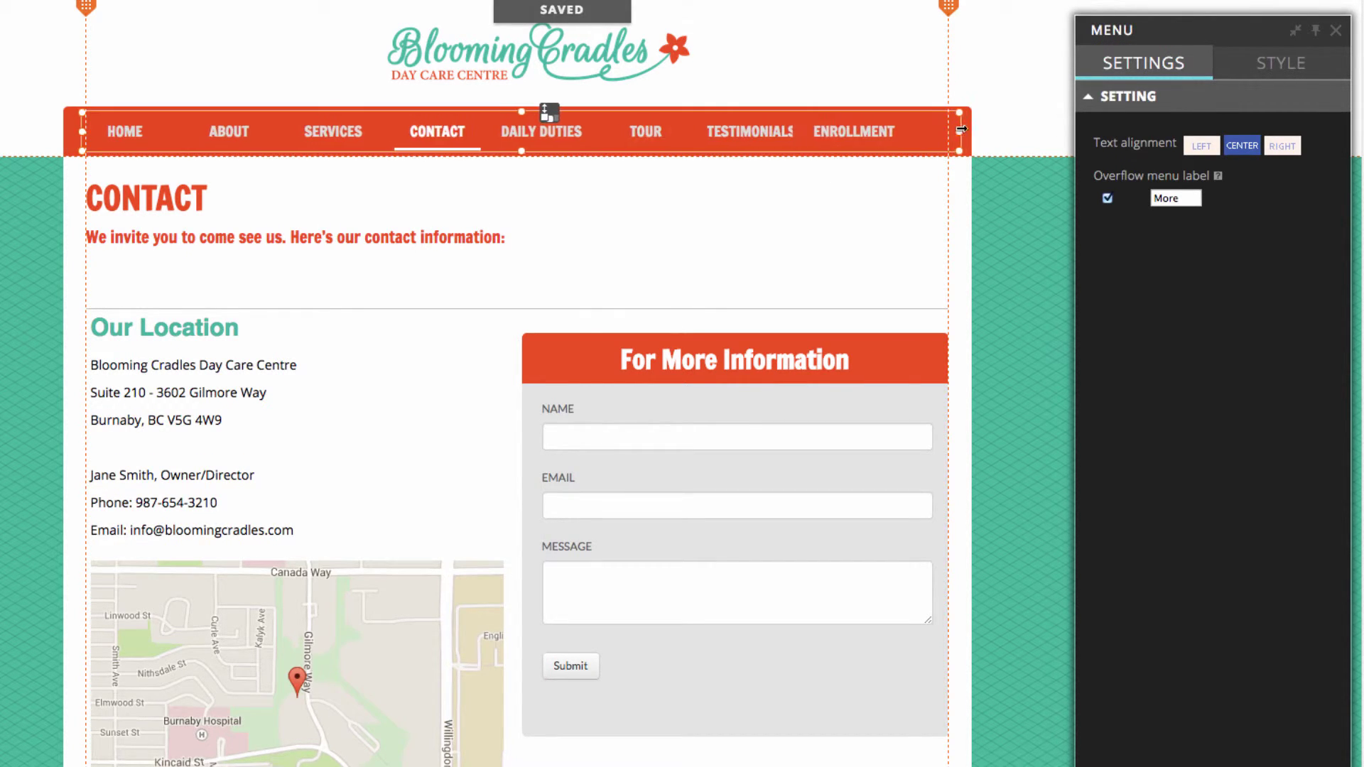
left_click(1029, 204)
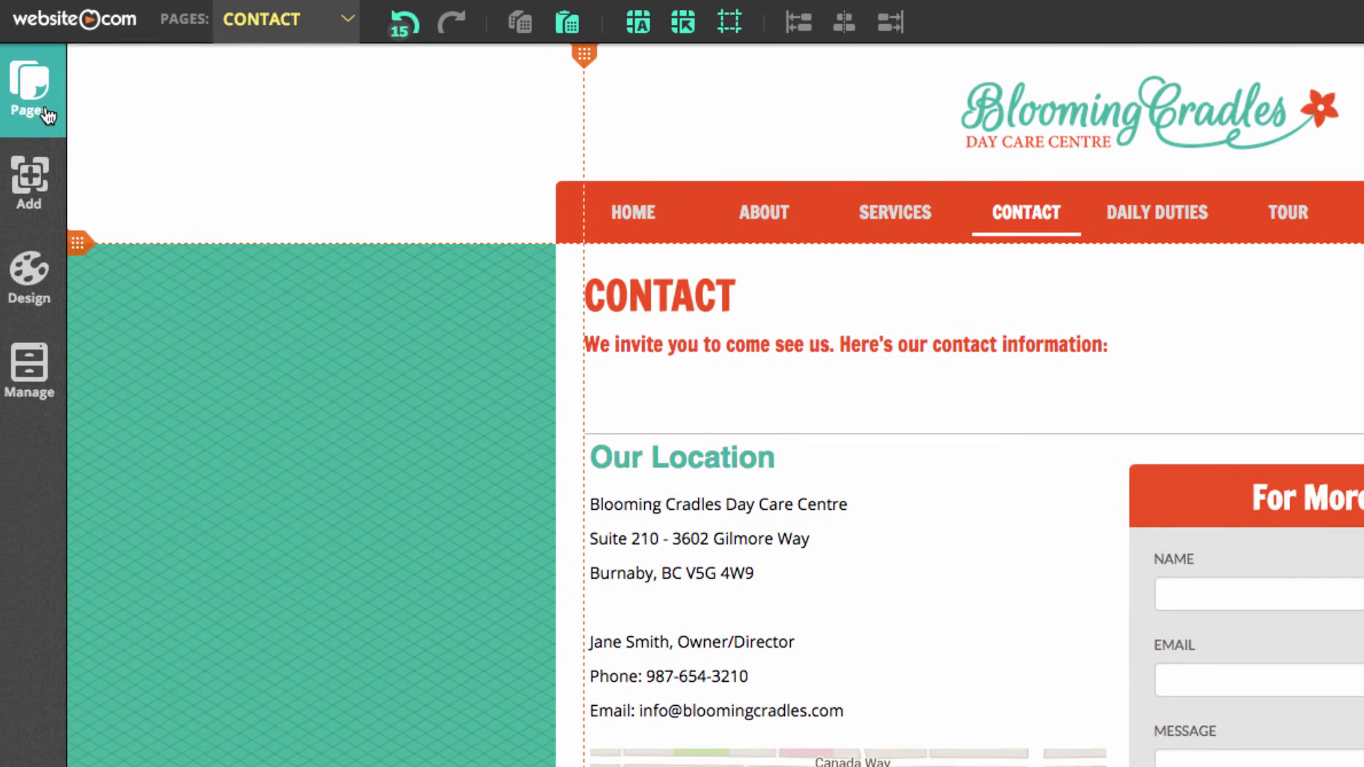
Reorder pages: CONTACT last, TOUR before DAILY DUTIES, TESTIMONIALS after ENROLLMENT
left_click(47, 106)
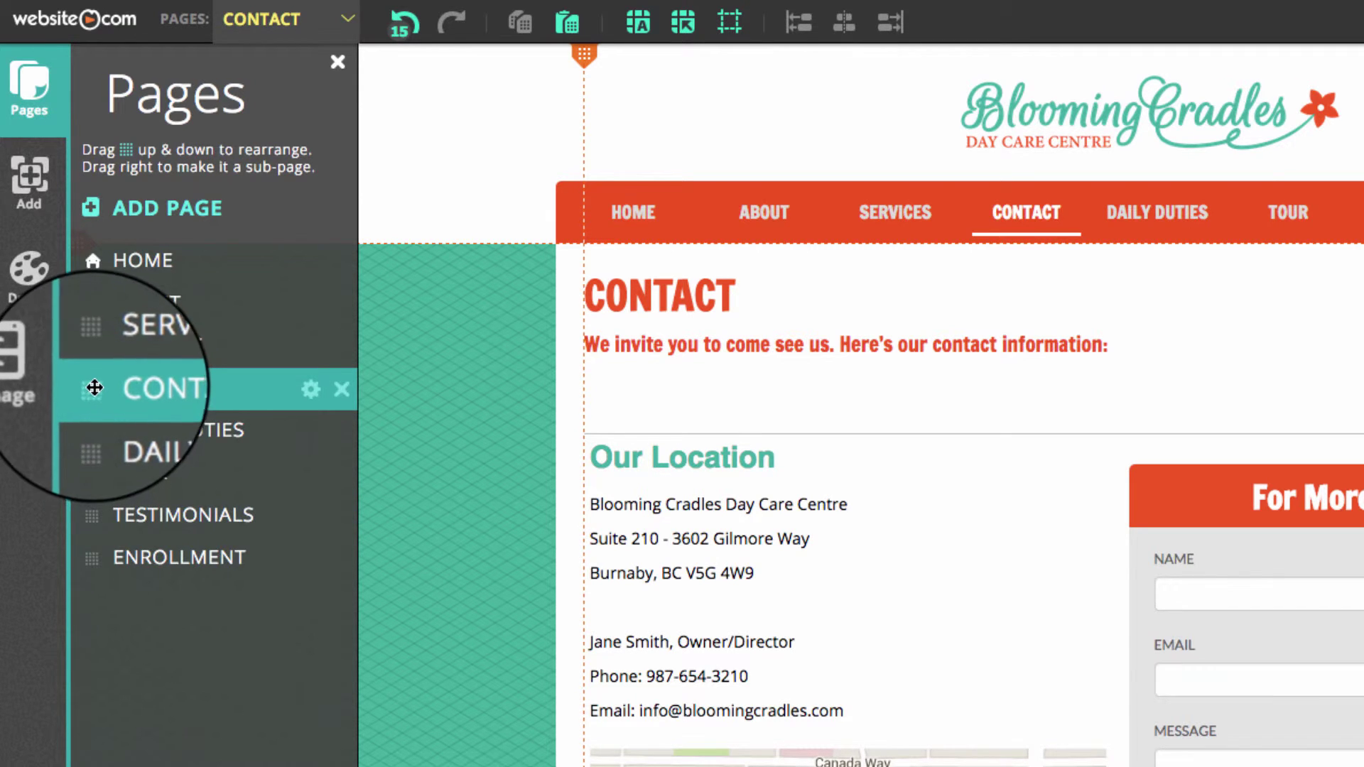
left_click_drag(90, 389, 110, 560)
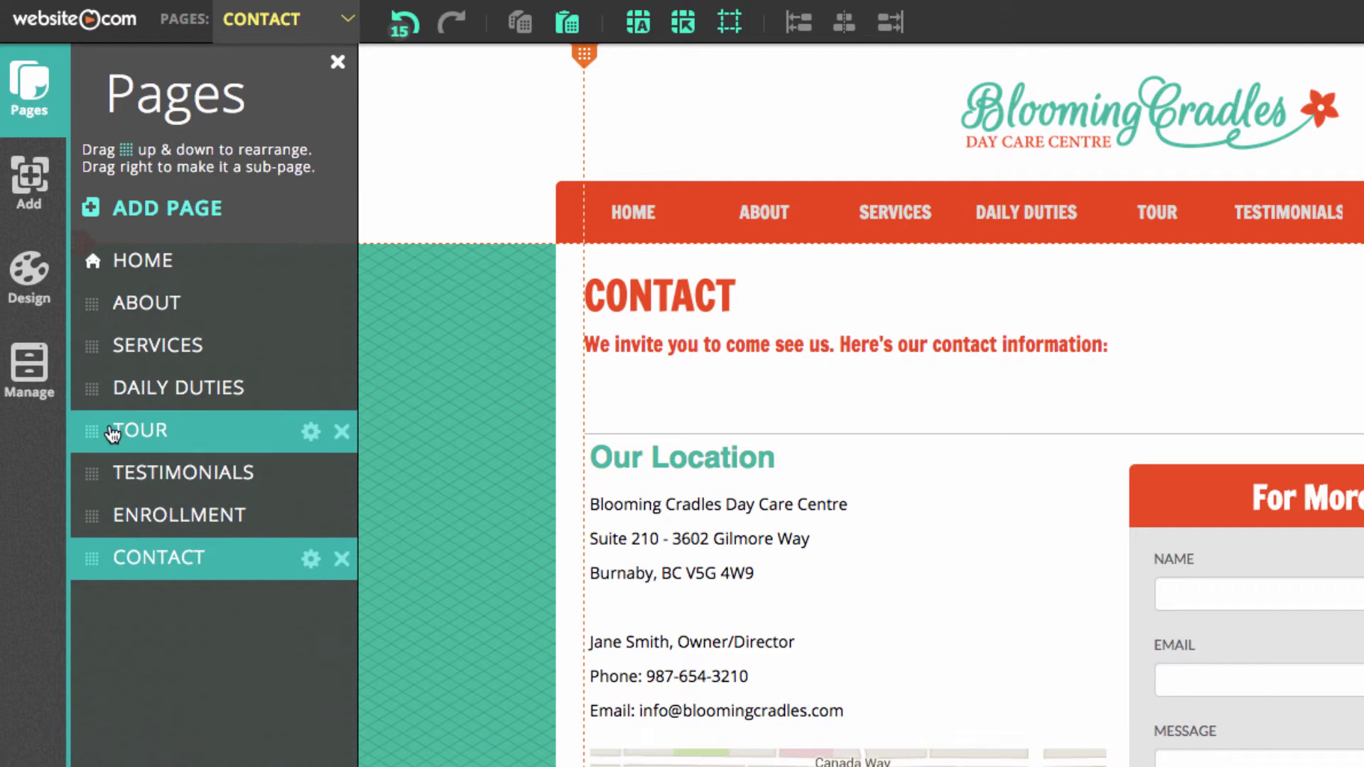
left_click_drag(91, 431, 193, 501)
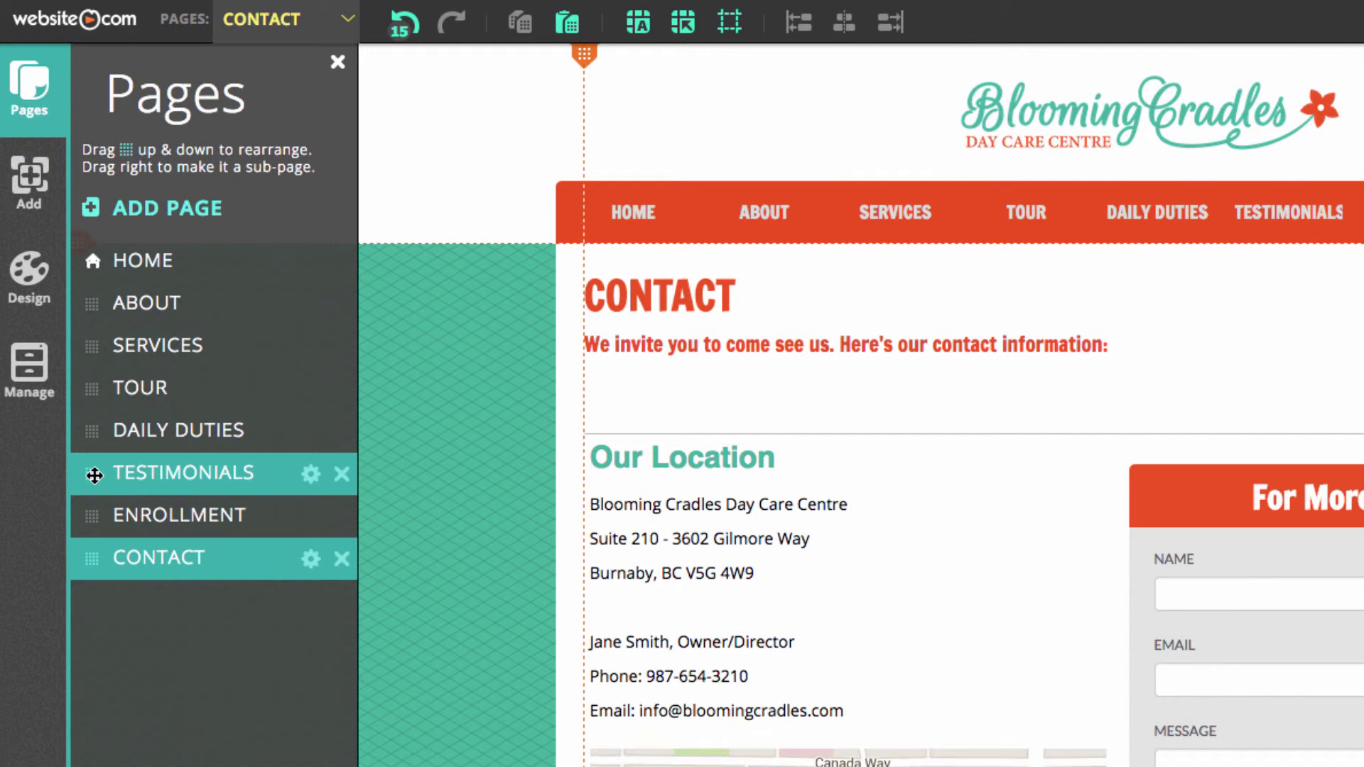
left_click_drag(93, 474, 121, 534)
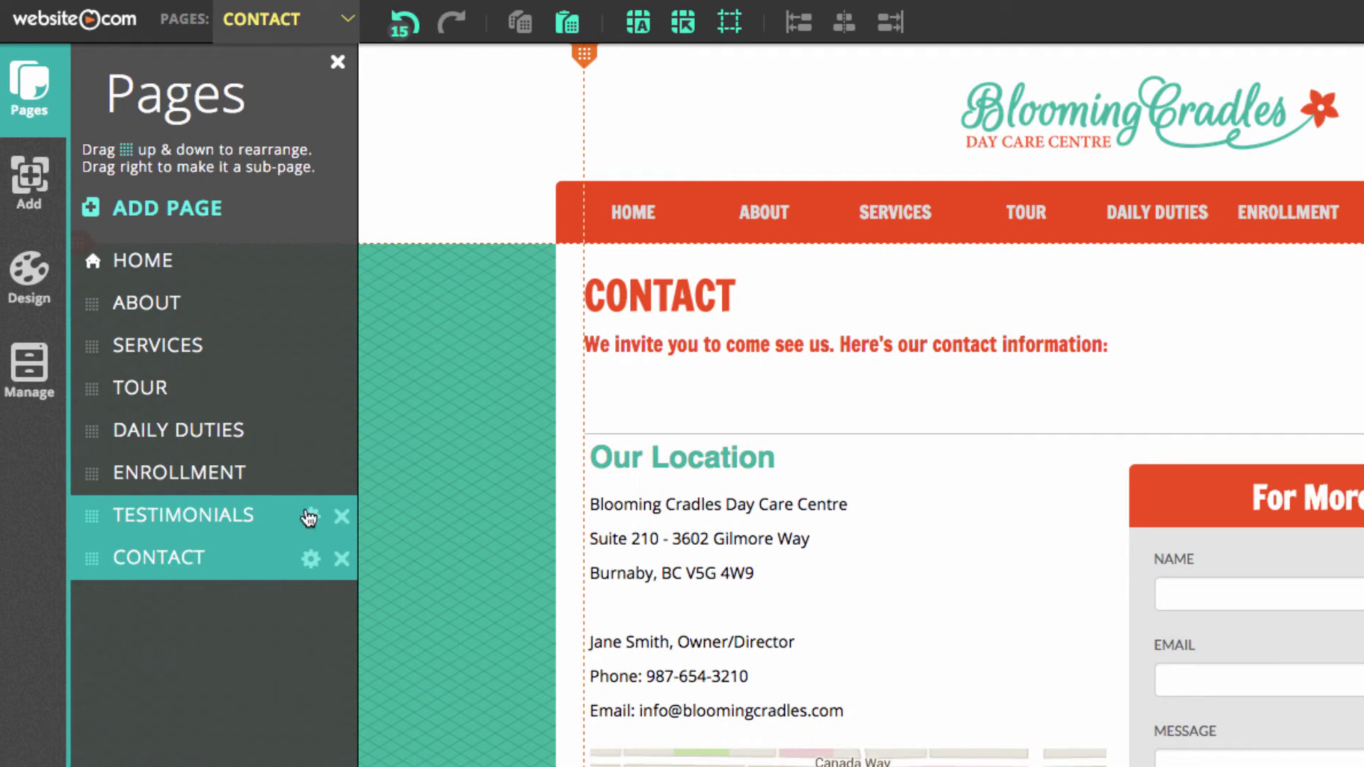
left_click(442, 345)
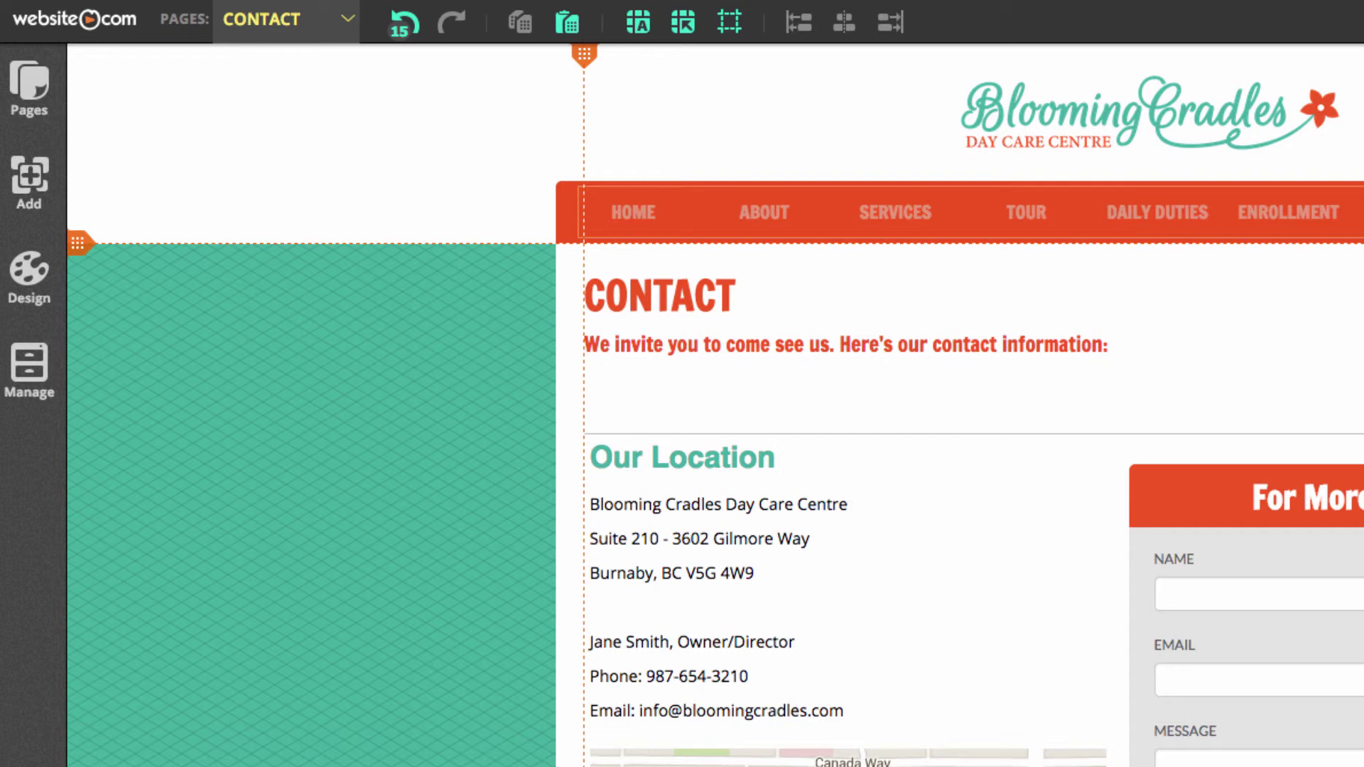
Re-stretch the navigation menu across the full header bar
left_click(561, 214)
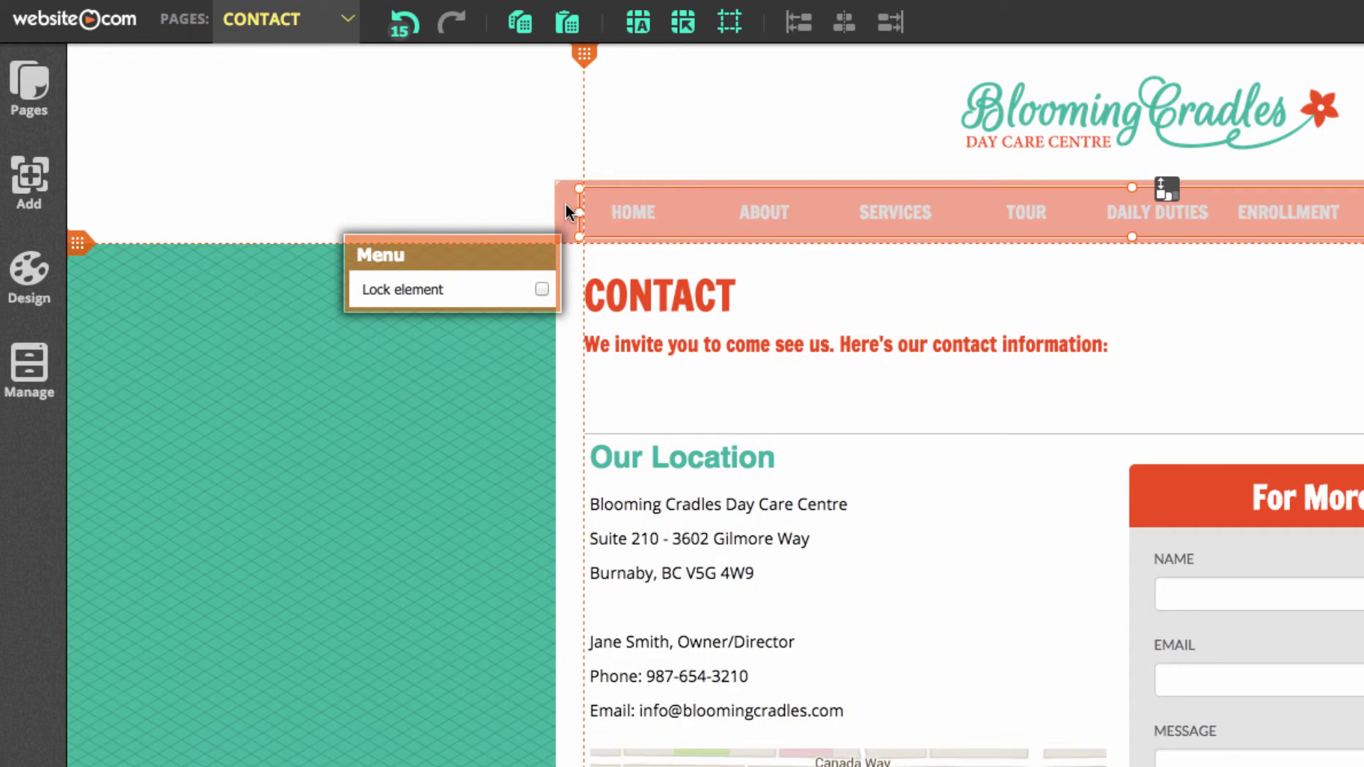
left_click_drag(560, 213, 559, 213)
left_click(416, 489)
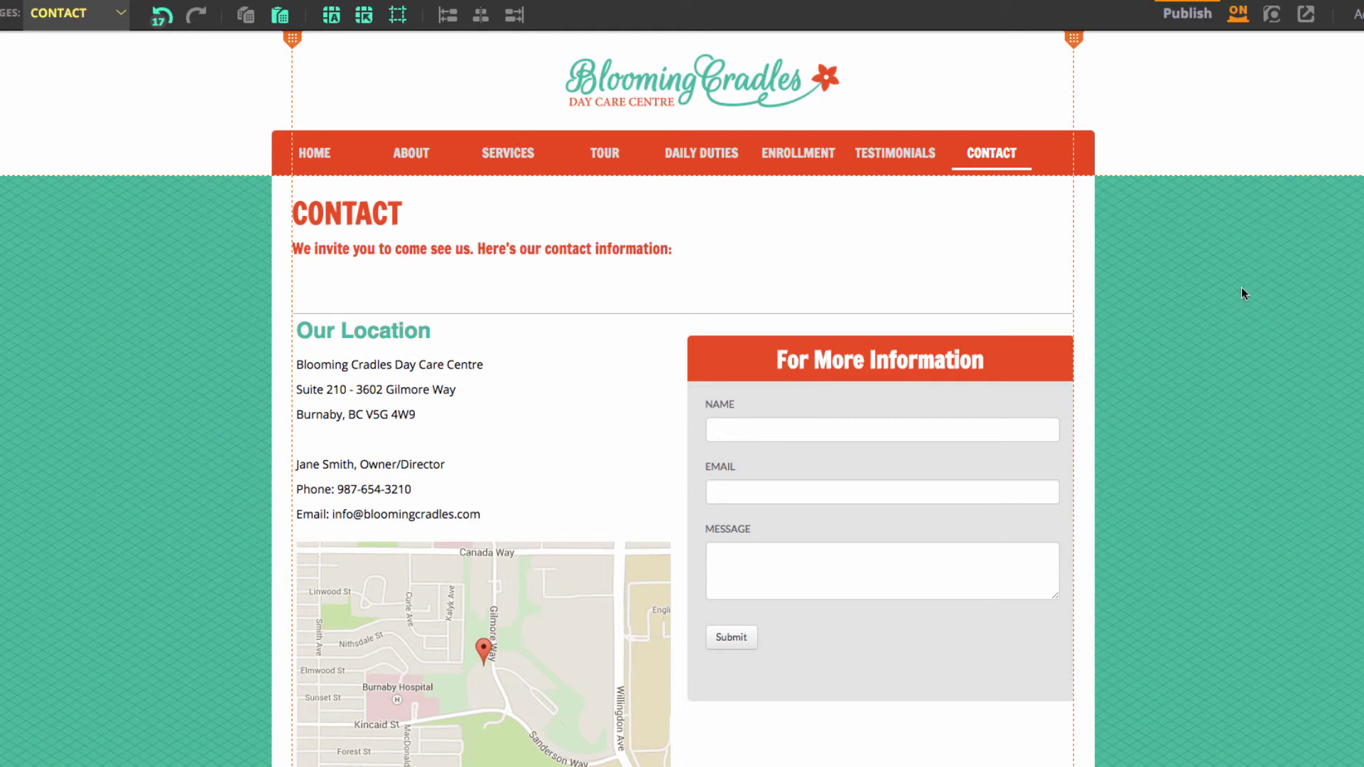
Publish the site and check its Home page in preview
left_click(1186, 19)
left_click(1273, 15)
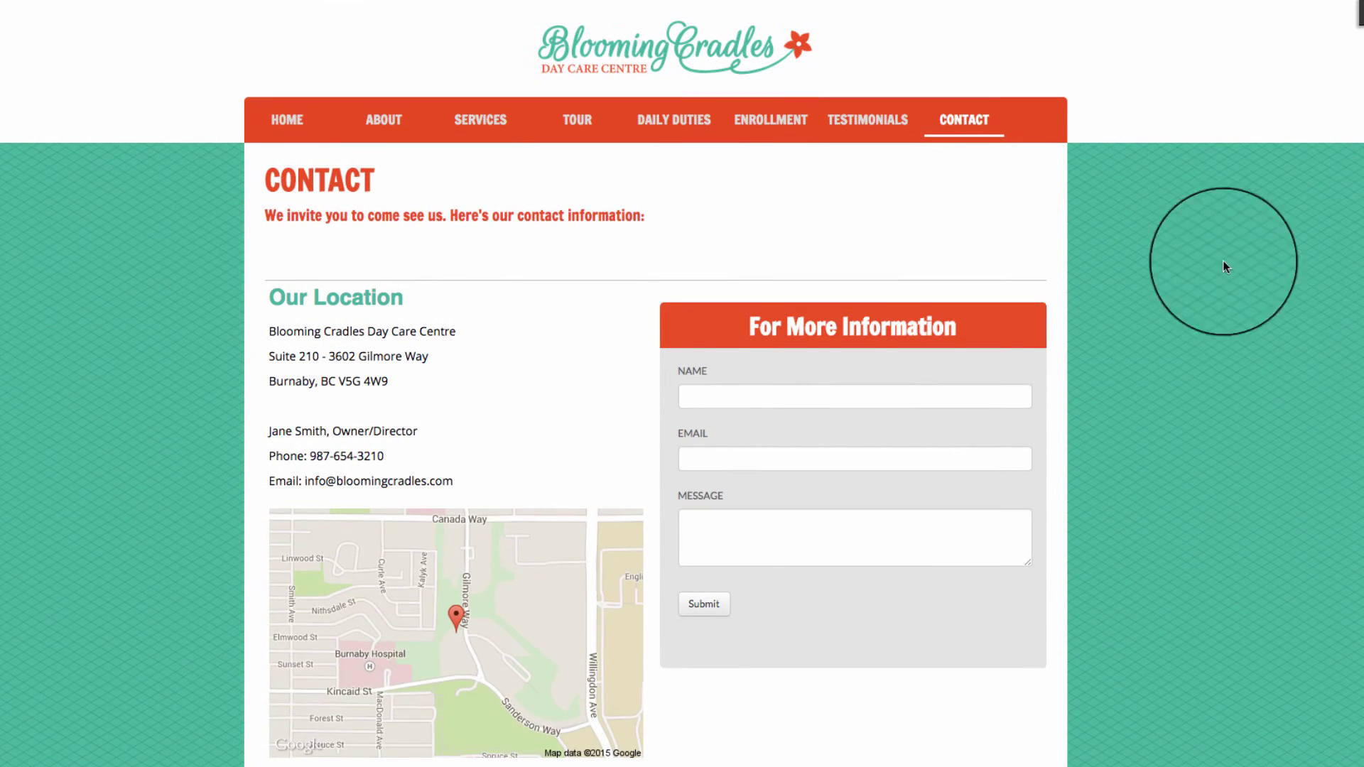
left_click(288, 119)
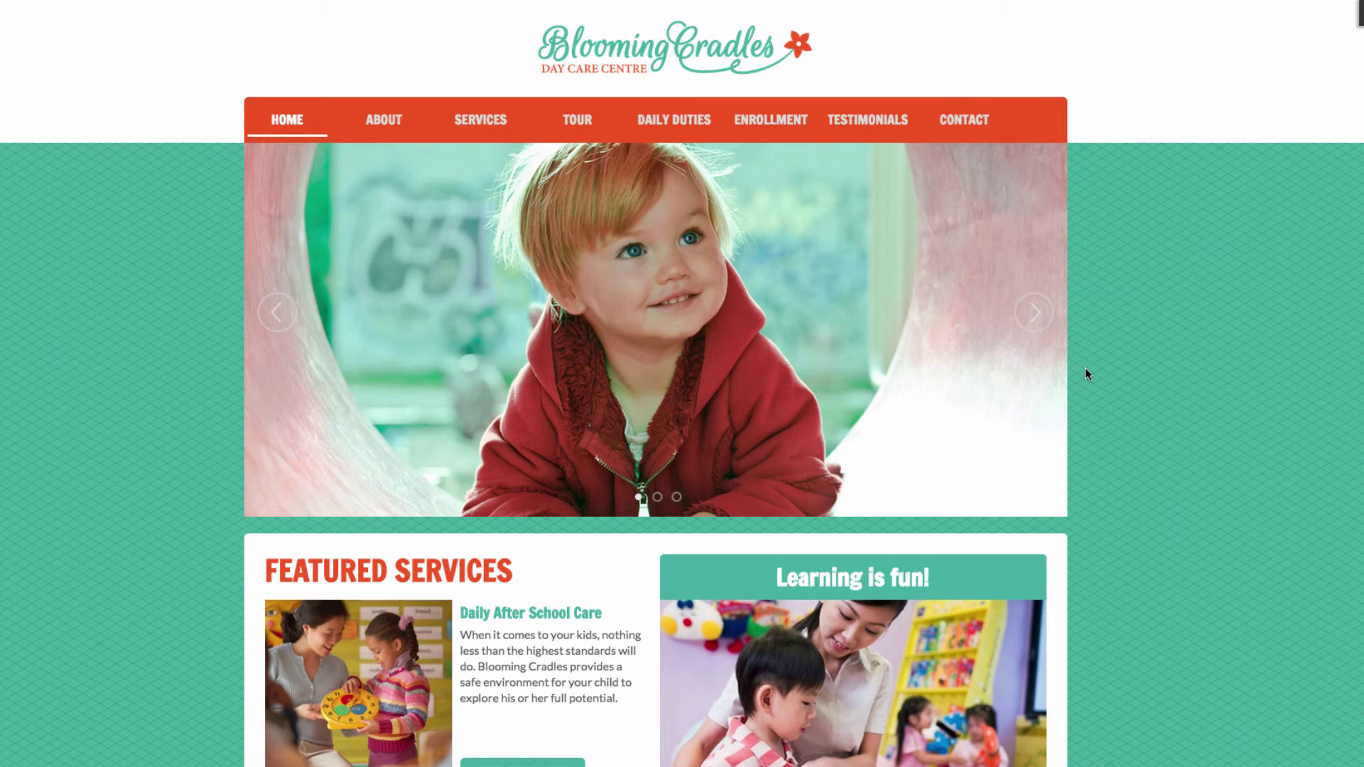
scroll(1069, 368, "down", 6)
scroll(568, 511, "up", 6)
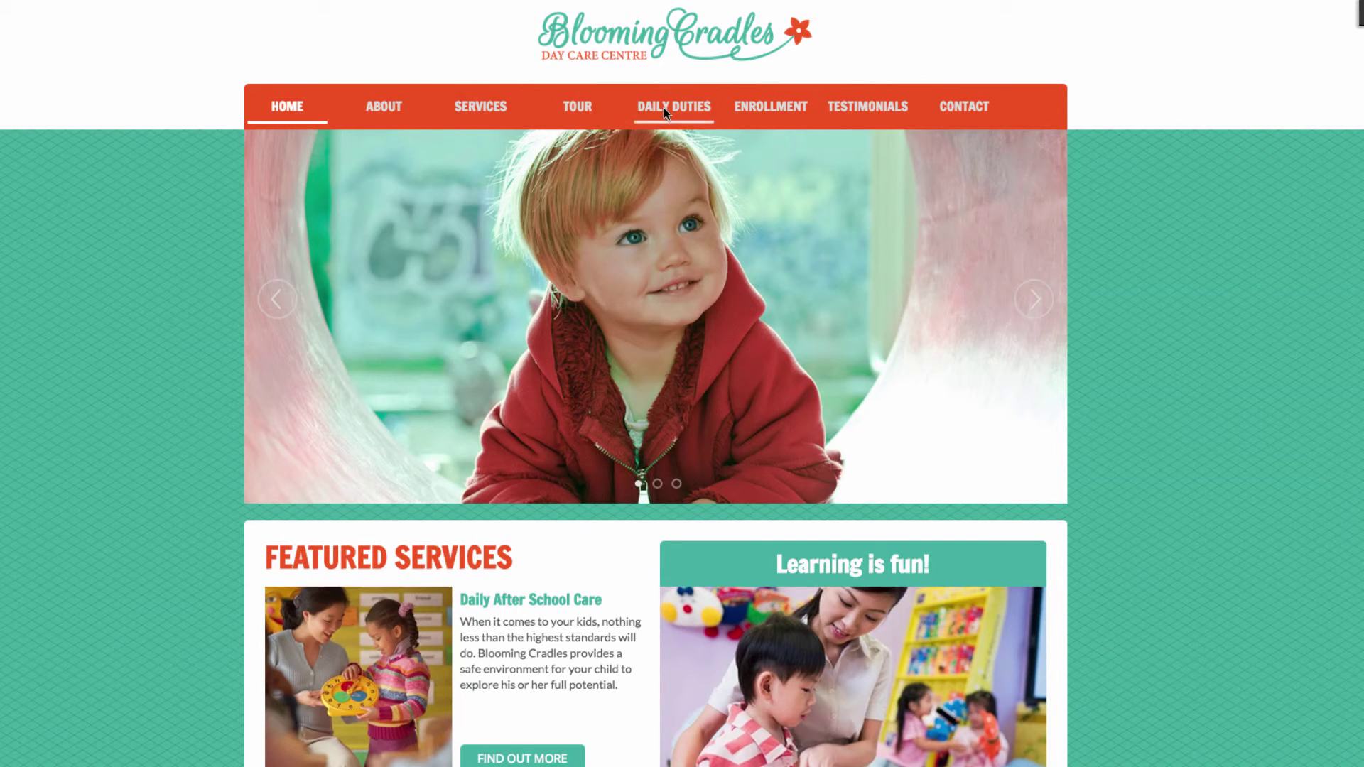
Browse the Daily Duties and Services pages in preview, then return to the editor
left_click(659, 105)
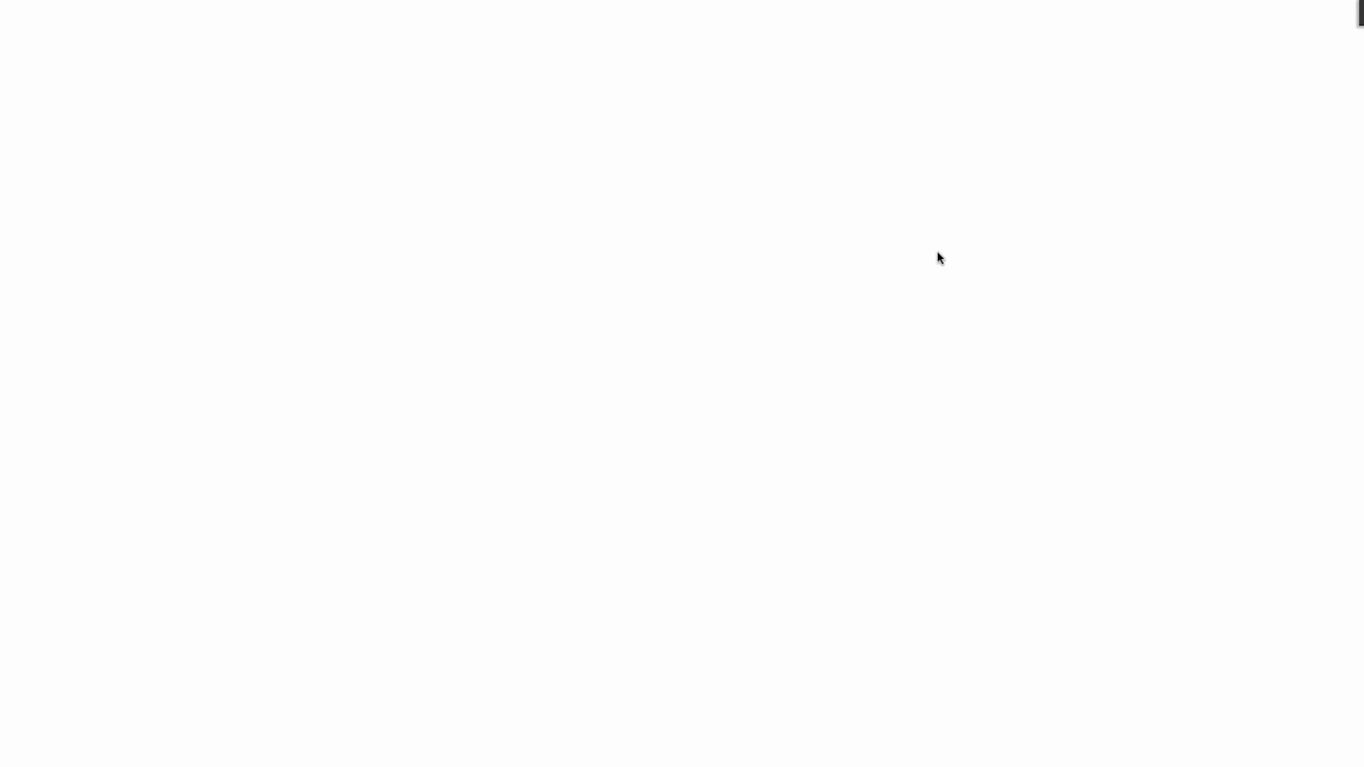
scroll(695, 380, "down", 2)
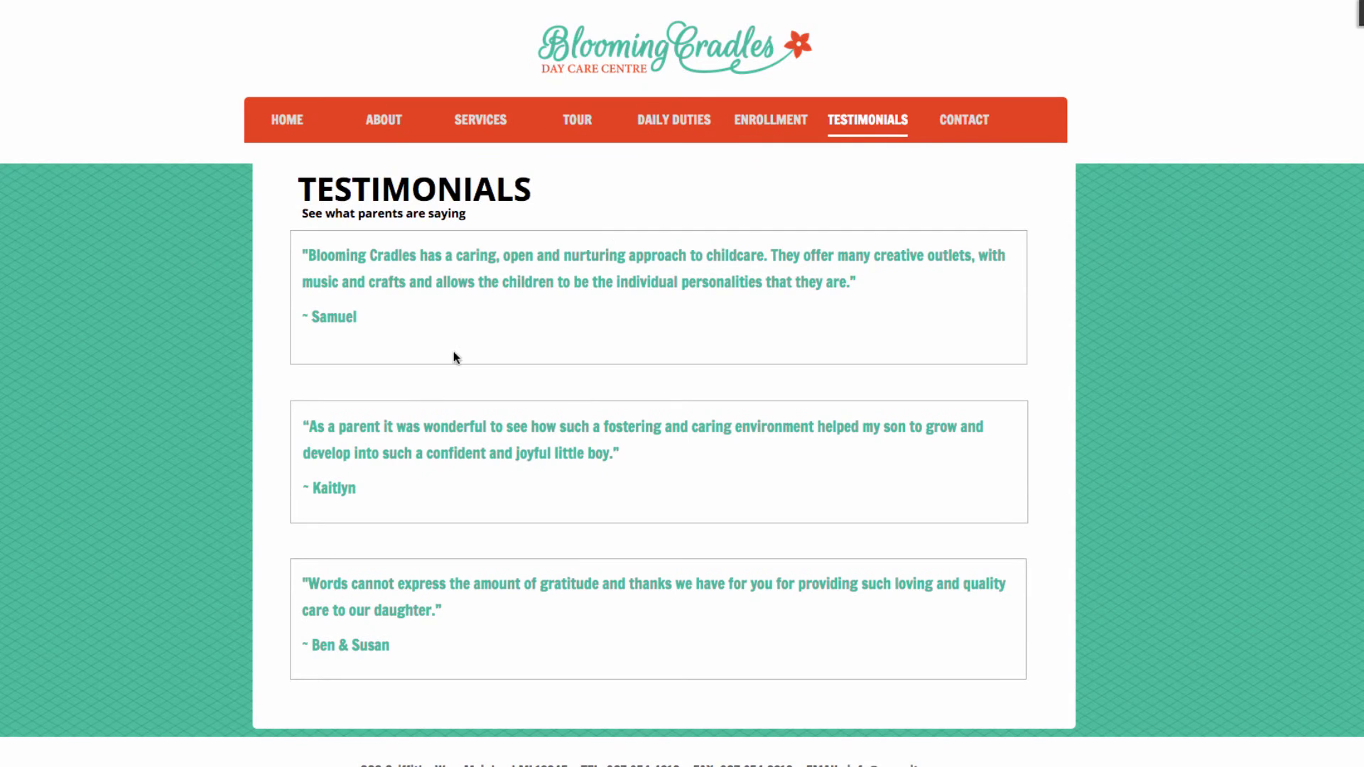
left_click(487, 122)
scroll(917, 405, "down", 4)
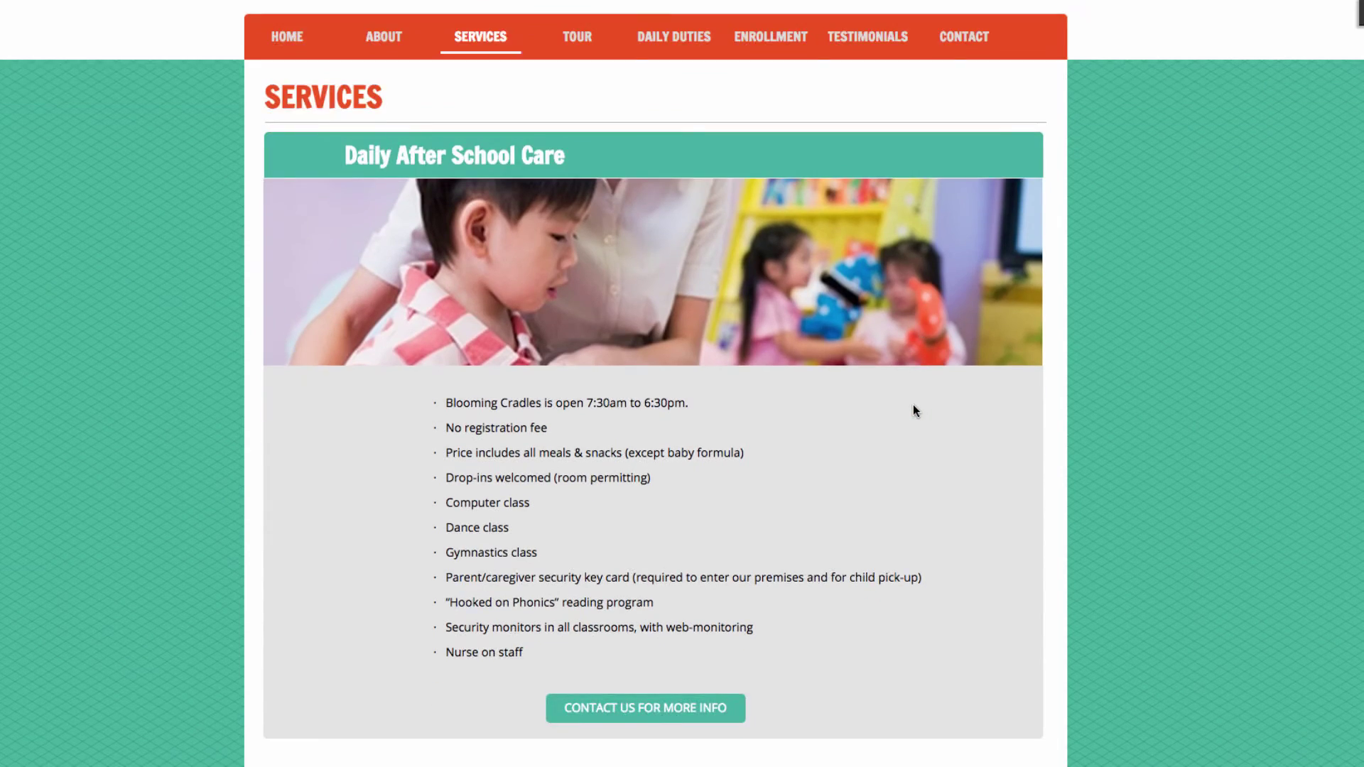
scroll(871, 408, "up", 2)
scroll(871, 407, "up", 2)
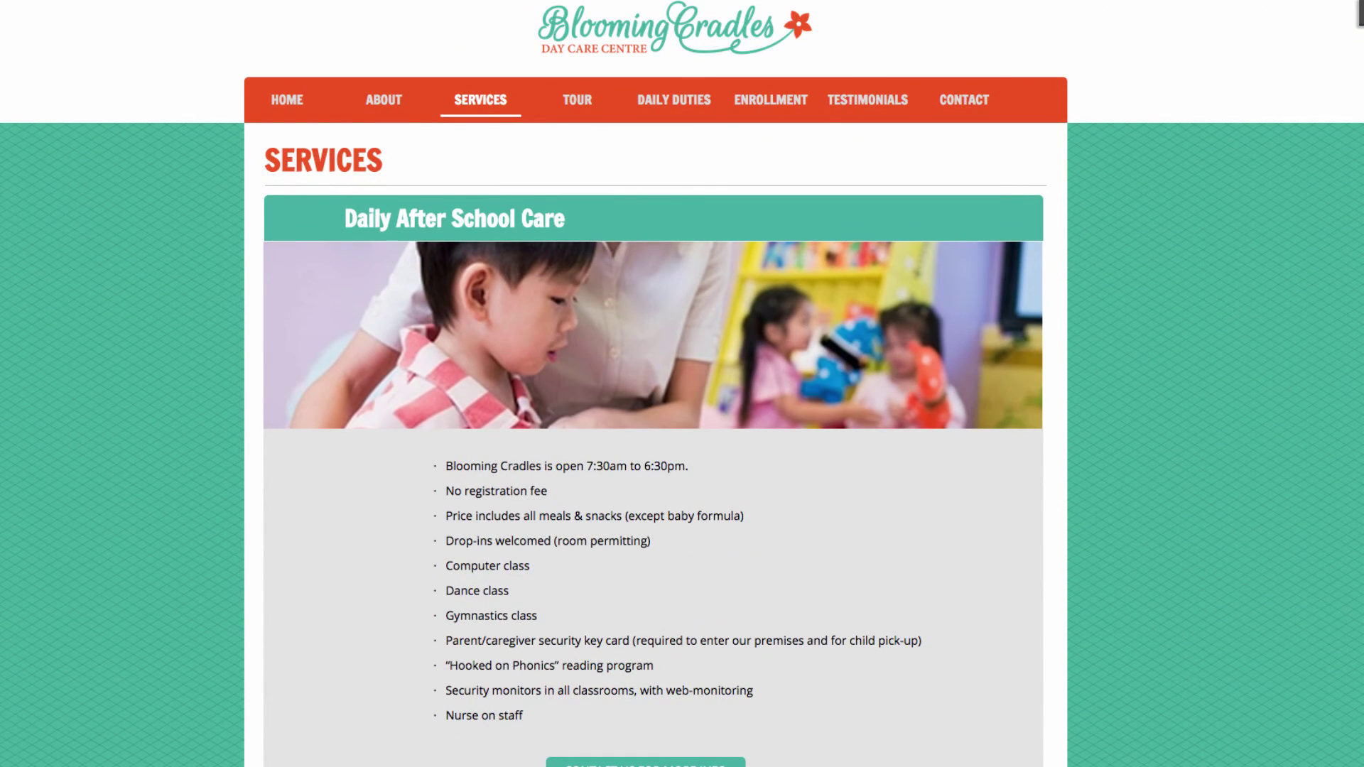
key("ctrl+l")
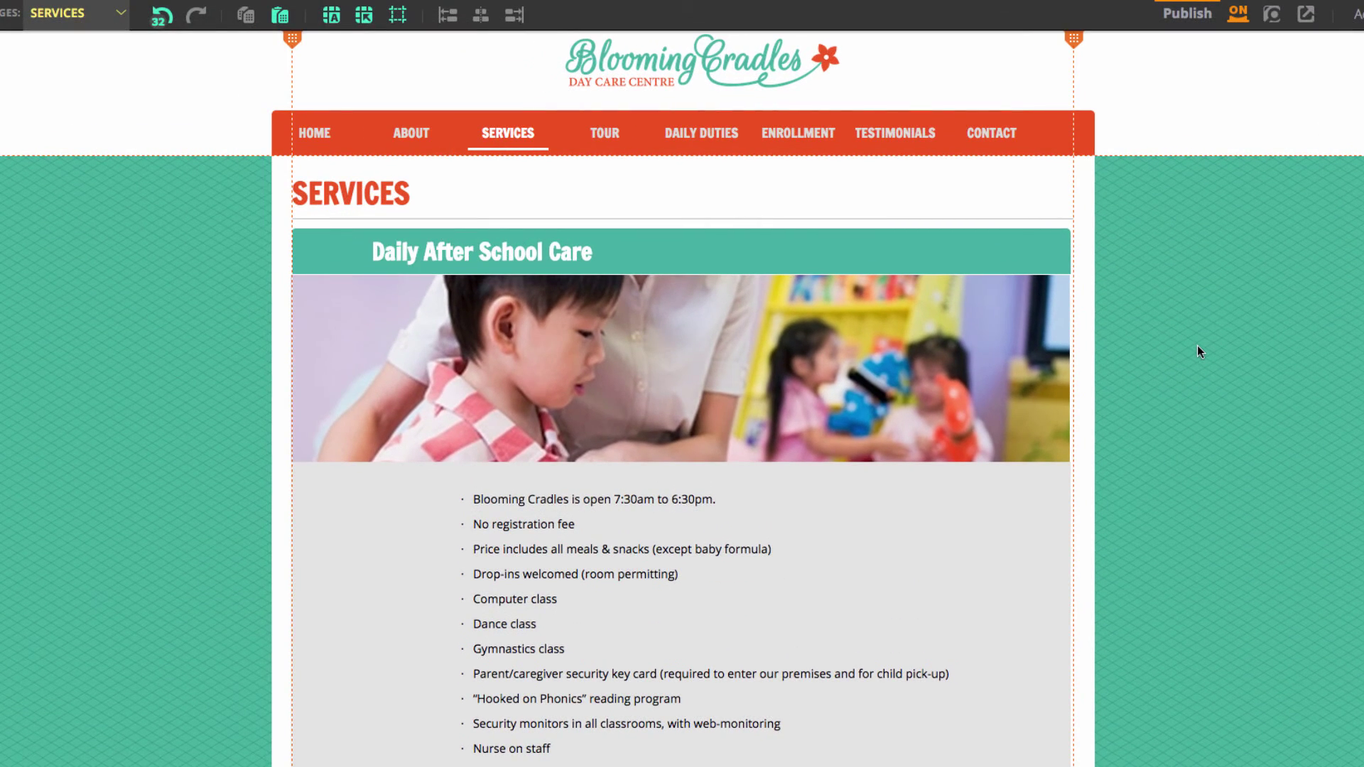